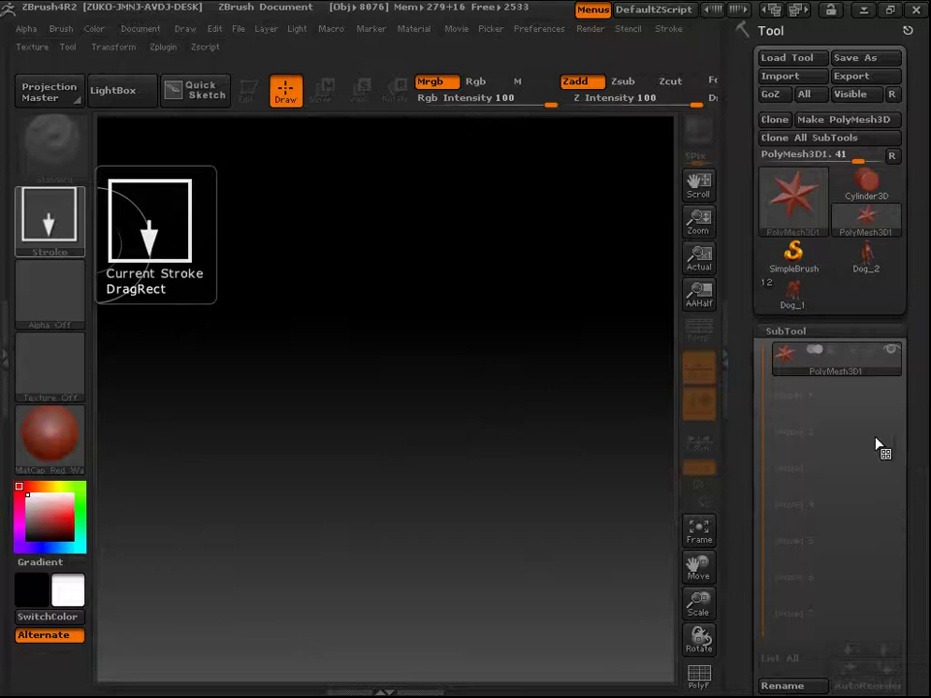
Look through the SubTool palette of the star mesh, from its subtool slots down to the Extract settings.
{"action": "left_click_drag", "start_coordinate": [928, 465], "coordinate": [929, 378]}
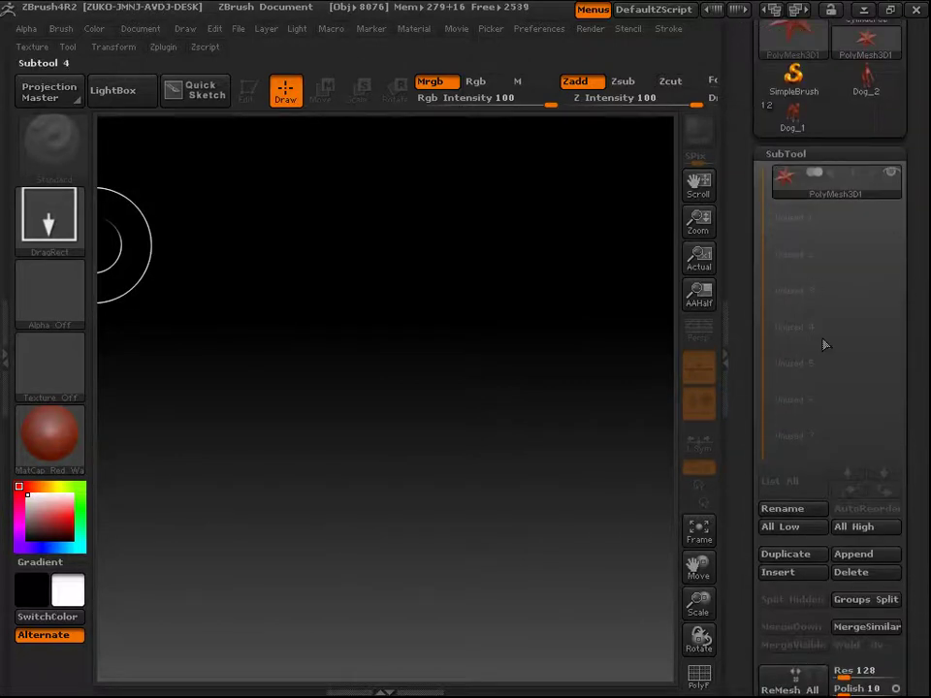
{"action": "left_click_drag", "start_coordinate": [927, 471], "coordinate": [922, 399]}
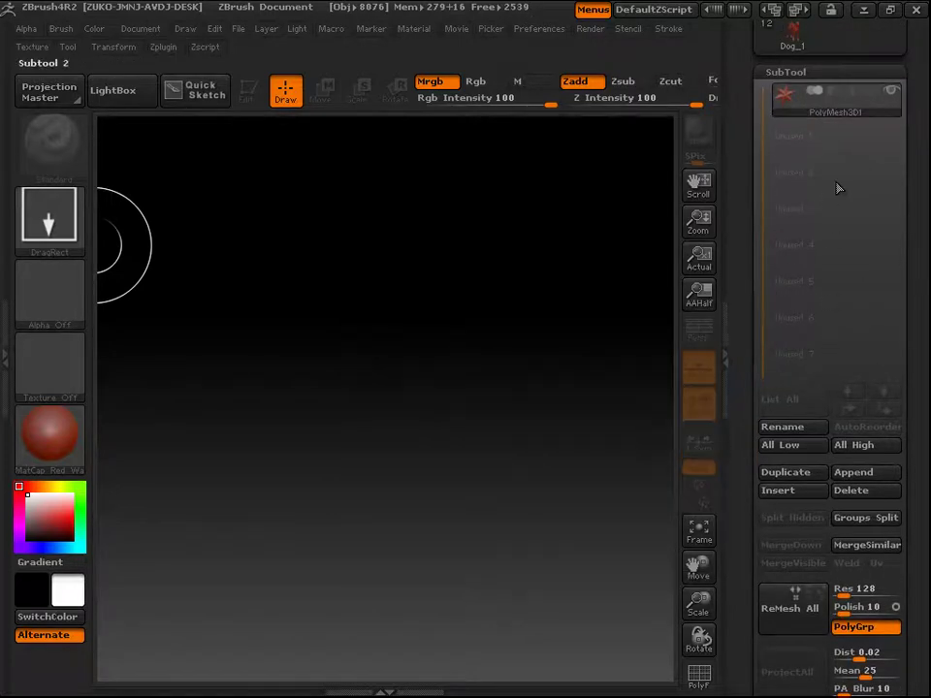
{"action": "left_click_drag", "start_coordinate": [927, 199], "coordinate": [914, 229]}
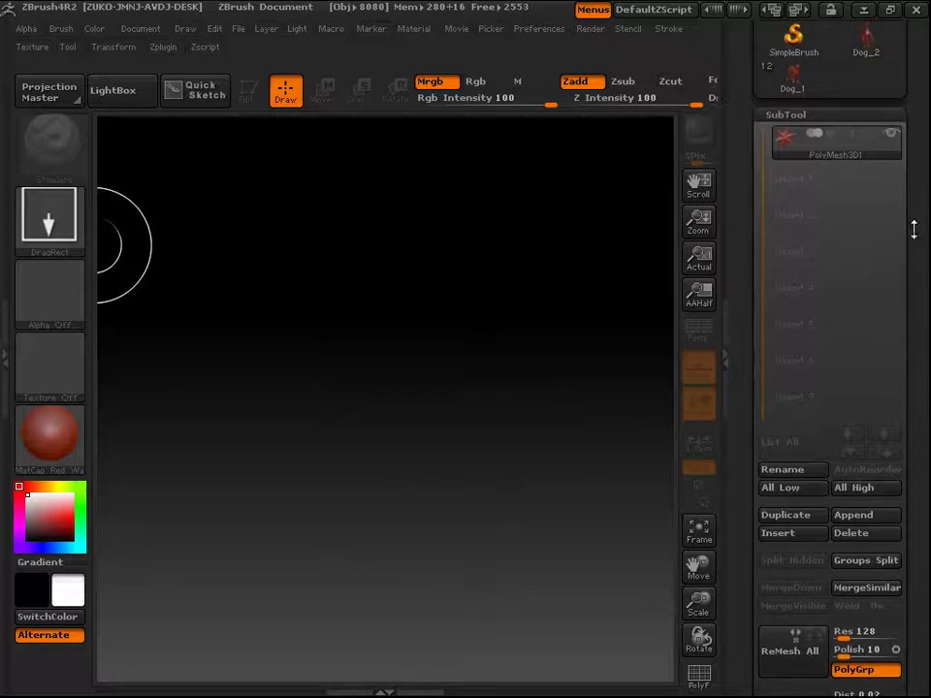
{"action": "left_click", "coordinate": [822, 114]}
{"action": "left_click", "coordinate": [782, 115]}
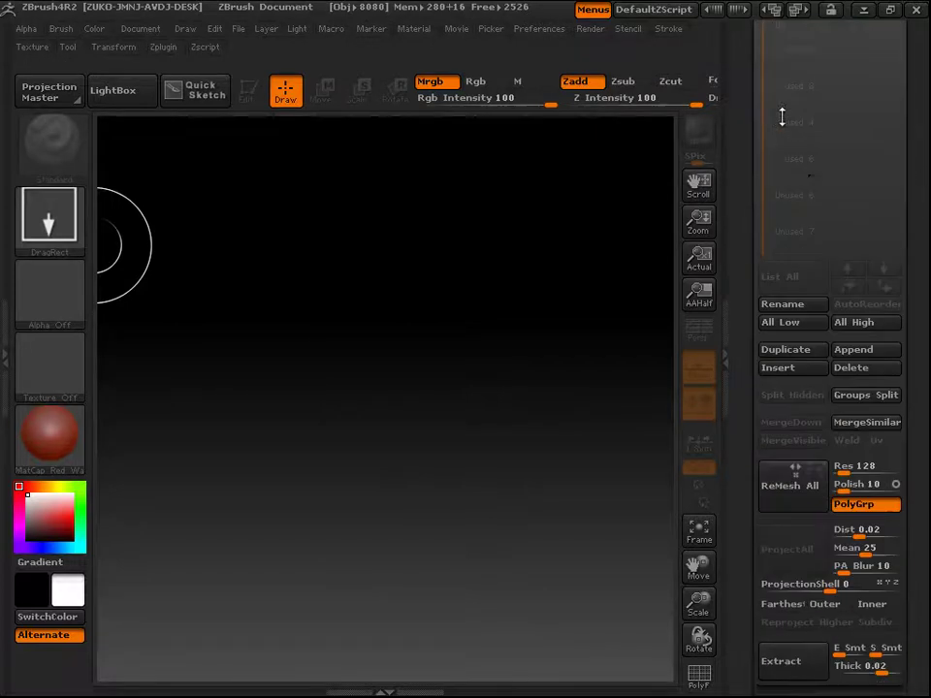
{"action": "mouse_move", "coordinate": [918, 347]}
{"action": "left_mouse_down"}
{"action": "mouse_move", "coordinate": [923, 238]}
{"action": "mouse_move", "coordinate": [921, 440]}
{"action": "mouse_move", "coordinate": [925, 335]}
{"action": "mouse_move", "coordinate": [897, 305]}
{"action": "left_mouse_up"}
{"action": "left_click_drag", "start_coordinate": [929, 424], "coordinate": [898, 245]}
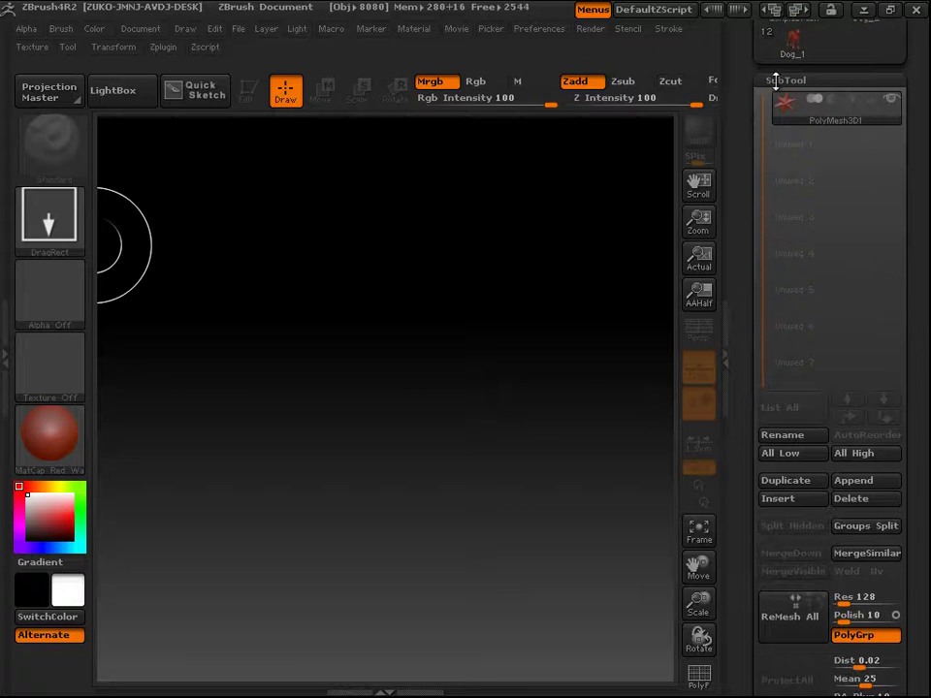
{"action": "mouse_move", "coordinate": [786, 104]}
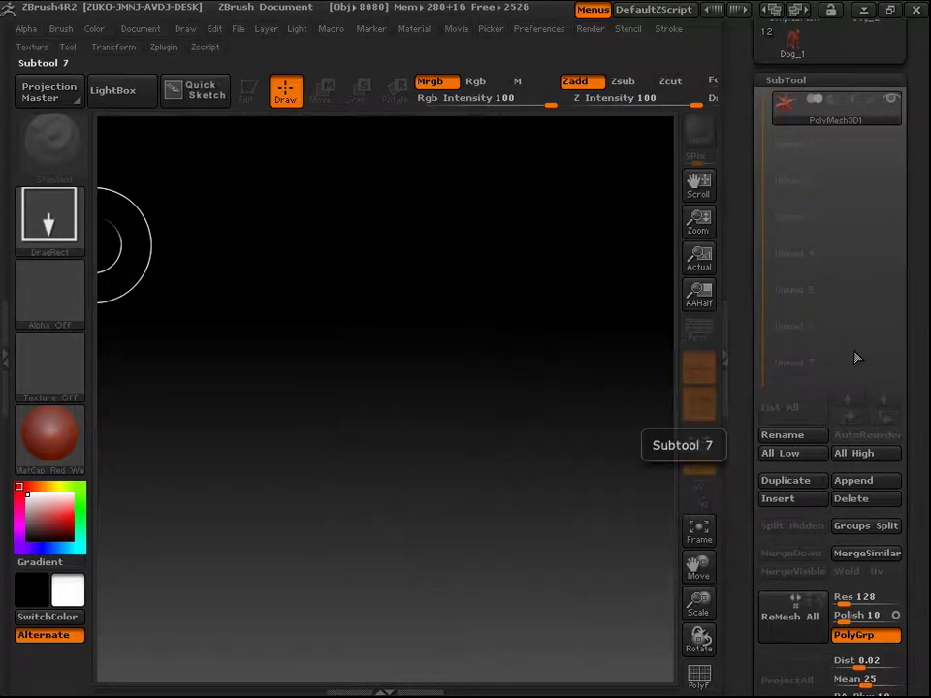
{"action": "left_click_drag", "start_coordinate": [926, 347], "coordinate": [877, 190]}
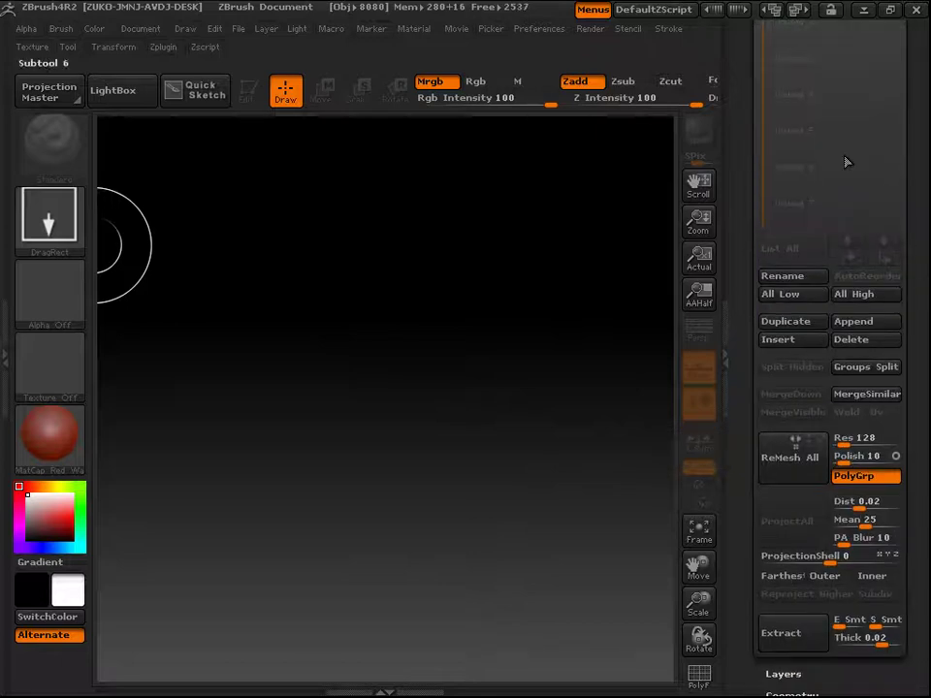
{"action": "left_click_drag", "start_coordinate": [928, 266], "coordinate": [917, 442]}
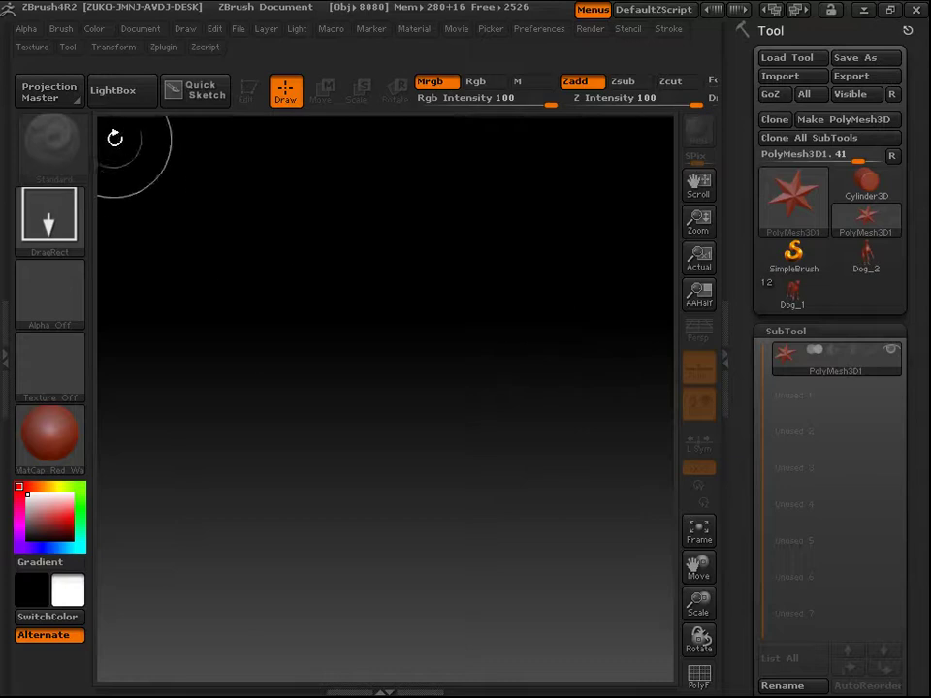
Load the DemoSoldier.ZTL tool from the LightBox library and hide the library.
{"action": "left_click", "coordinate": [135, 103]}
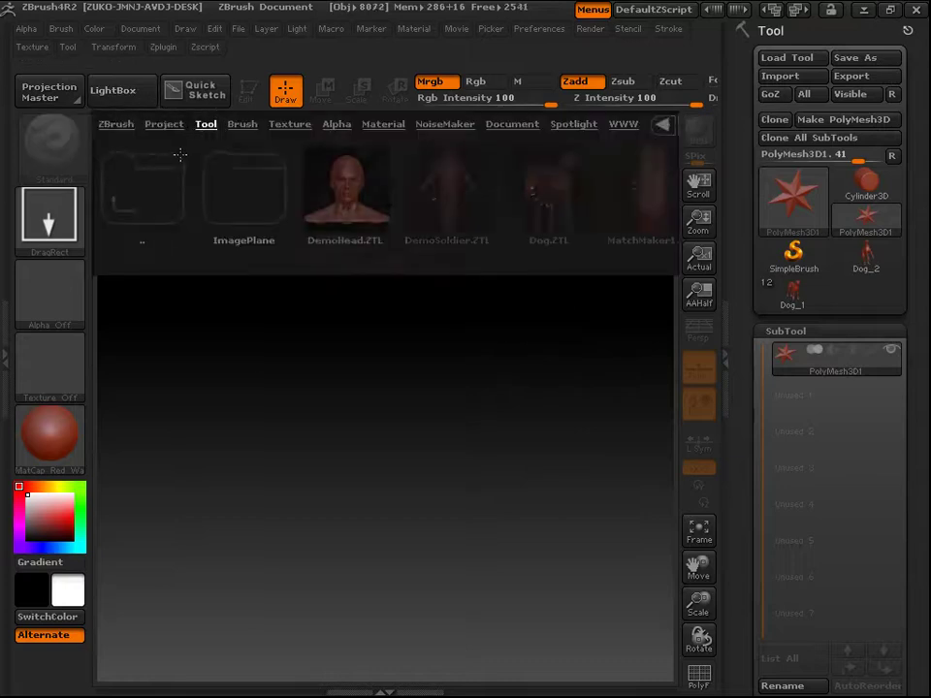
{"action": "left_click", "coordinate": [439, 193]}
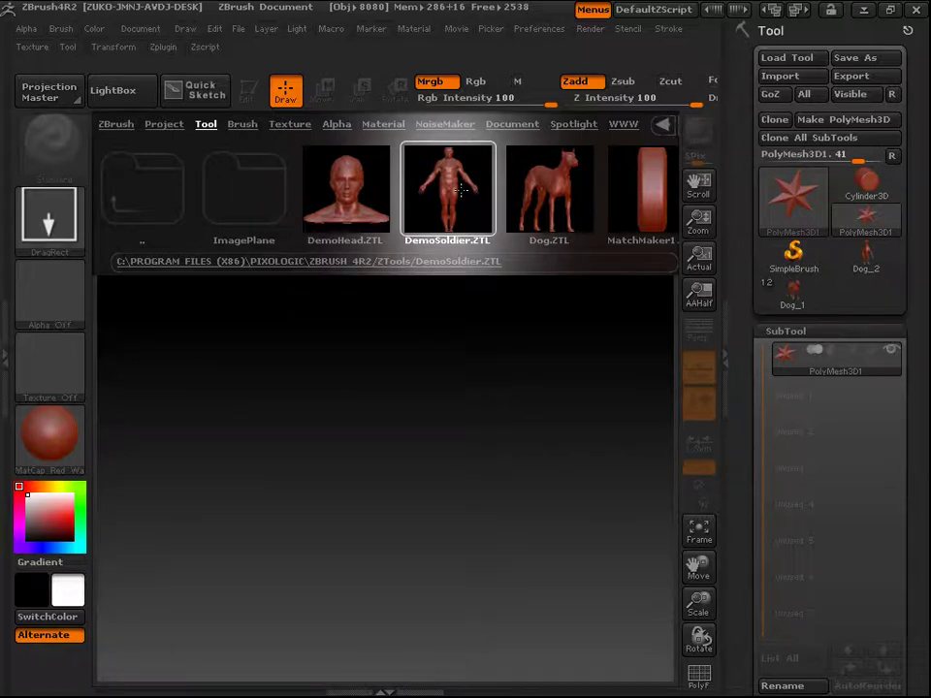
{"action": "double_click", "coordinate": [460, 191]}
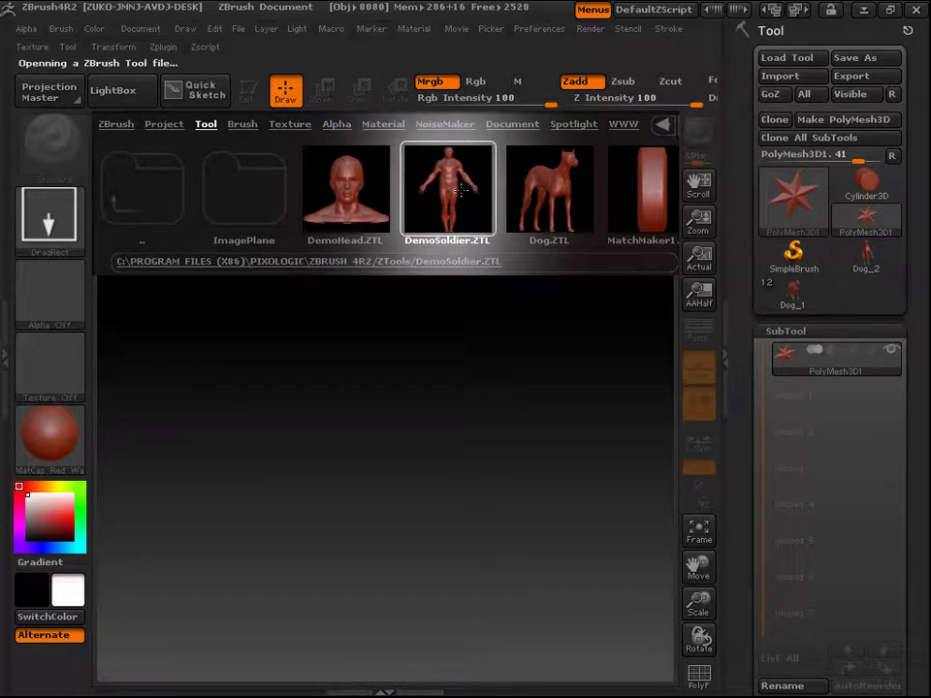
{"action": "left_click", "coordinate": [147, 85]}
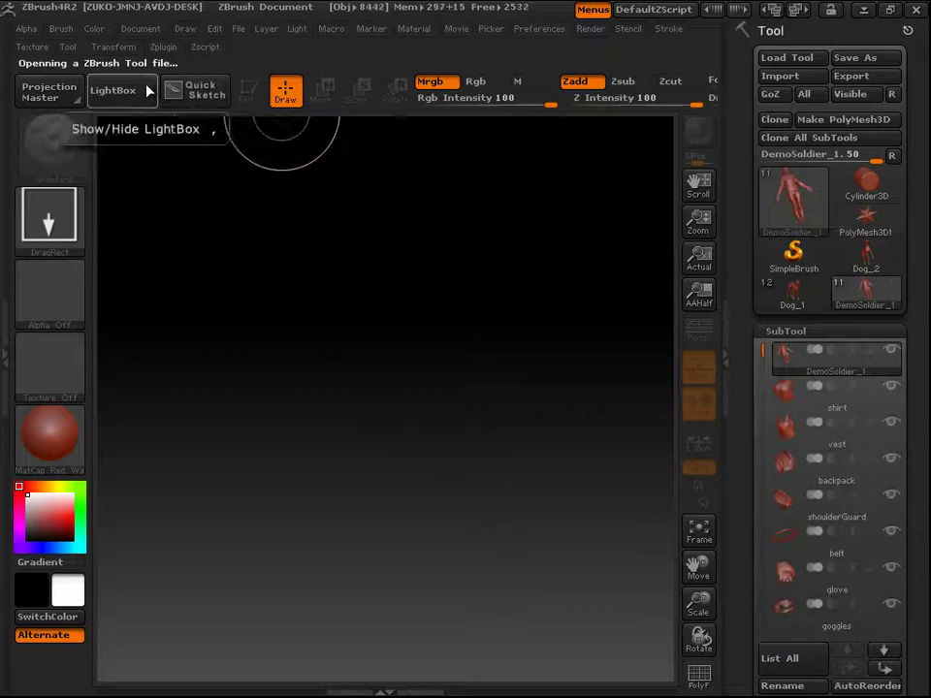
Draw the soldier model on the canvas, enter Edit mode and bring the whole figure into view.
{"action": "left_click_drag", "start_coordinate": [392, 334], "coordinate": [391, 482]}
{"action": "key", "text": "t"}
{"action": "left_click", "coordinate": [247, 100]}
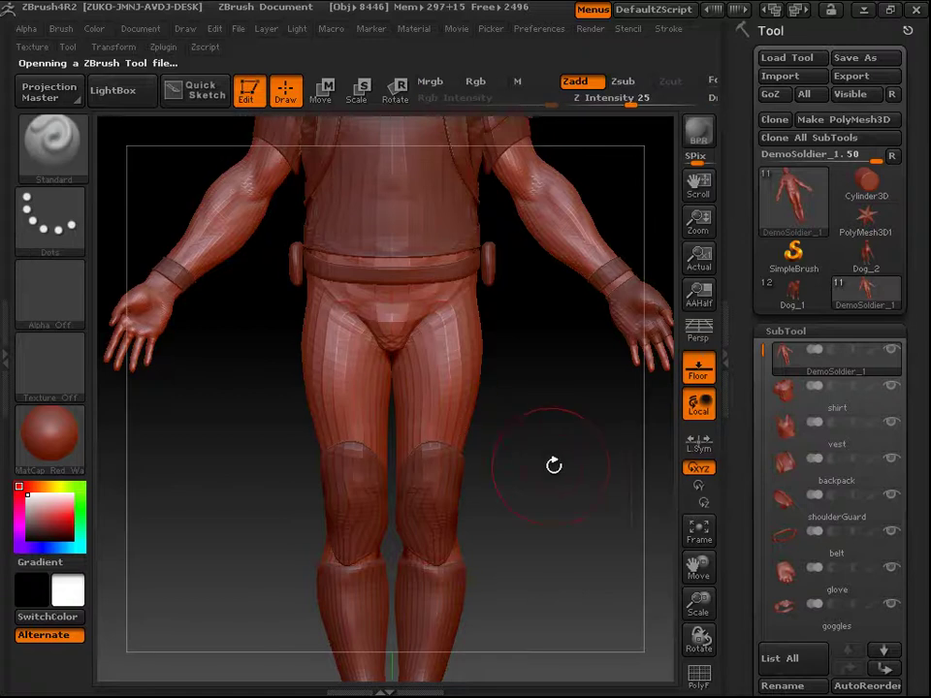
{"action": "left_click_drag", "start_coordinate": [553, 455], "coordinate": [533, 504]}
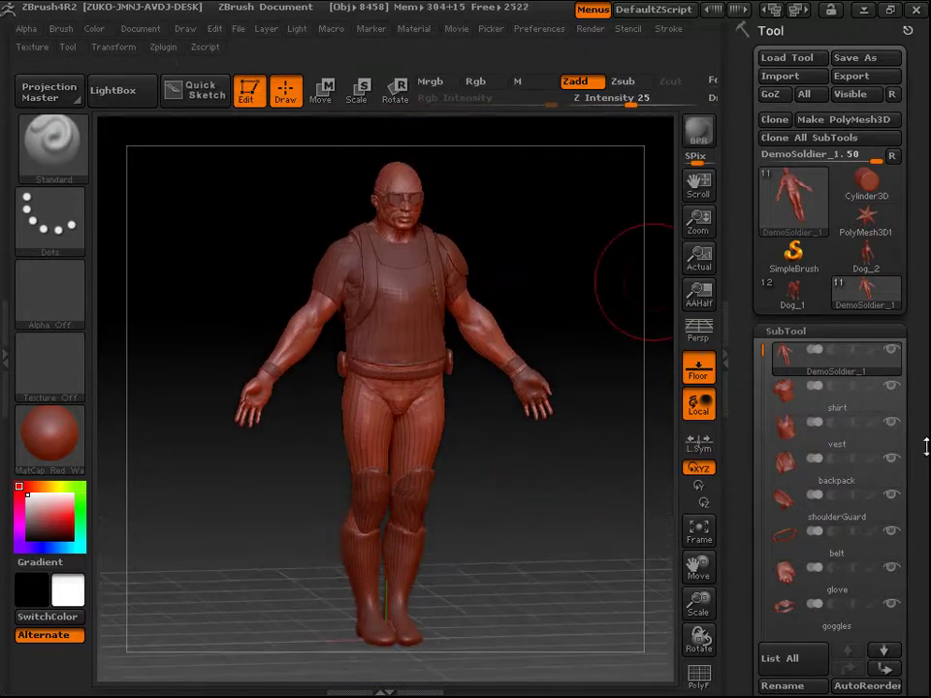
Examine the soldier's list of subtools, previewing individual parts such as the shirt, vest and glove through to the boots.
{"action": "scroll", "coordinate": [817, 291], "scroll_direction": "down", "scroll_amount": 5}
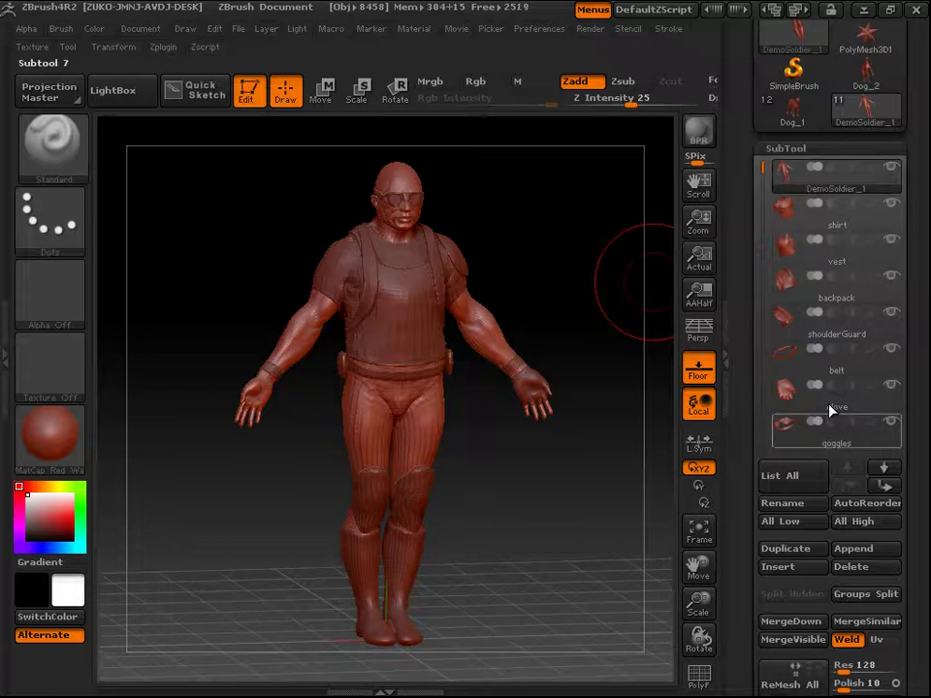
{"action": "mouse_move", "coordinate": [773, 181]}
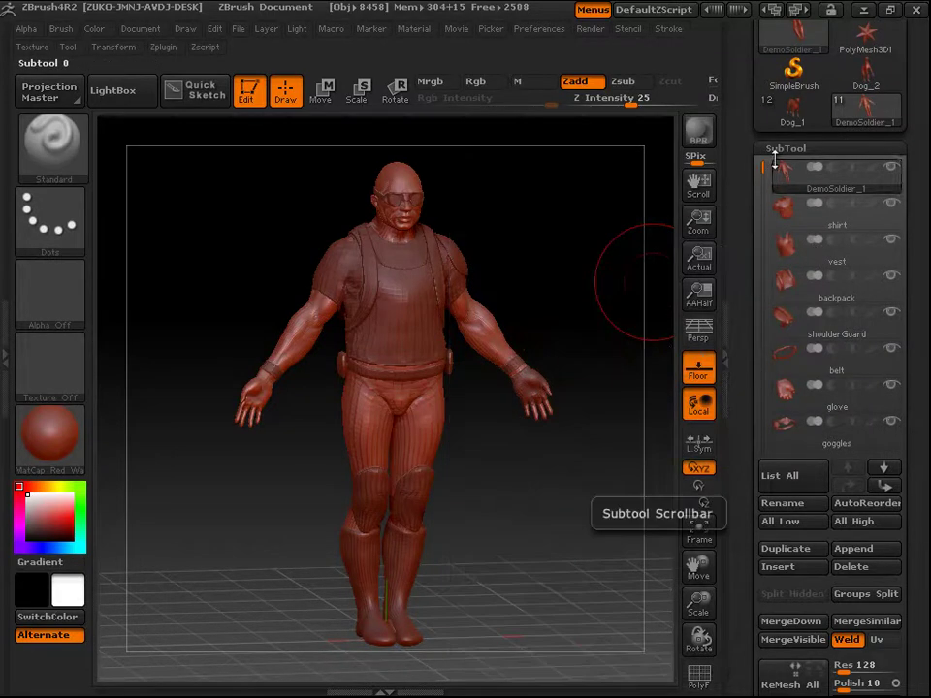
{"action": "left_click_drag", "start_coordinate": [762, 169], "coordinate": [769, 146]}
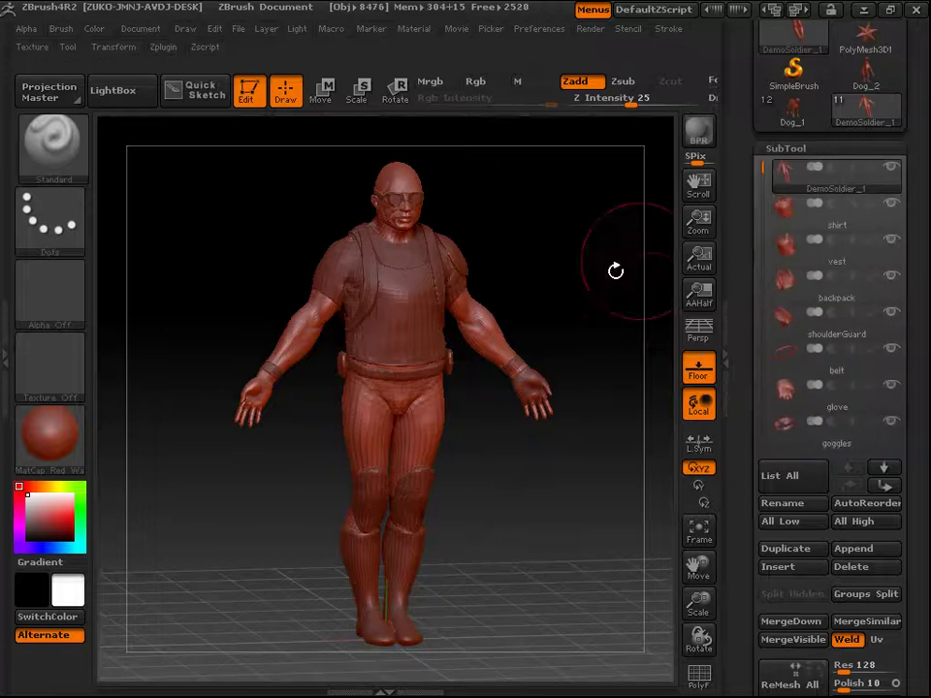
{"action": "mouse_move", "coordinate": [786, 219]}
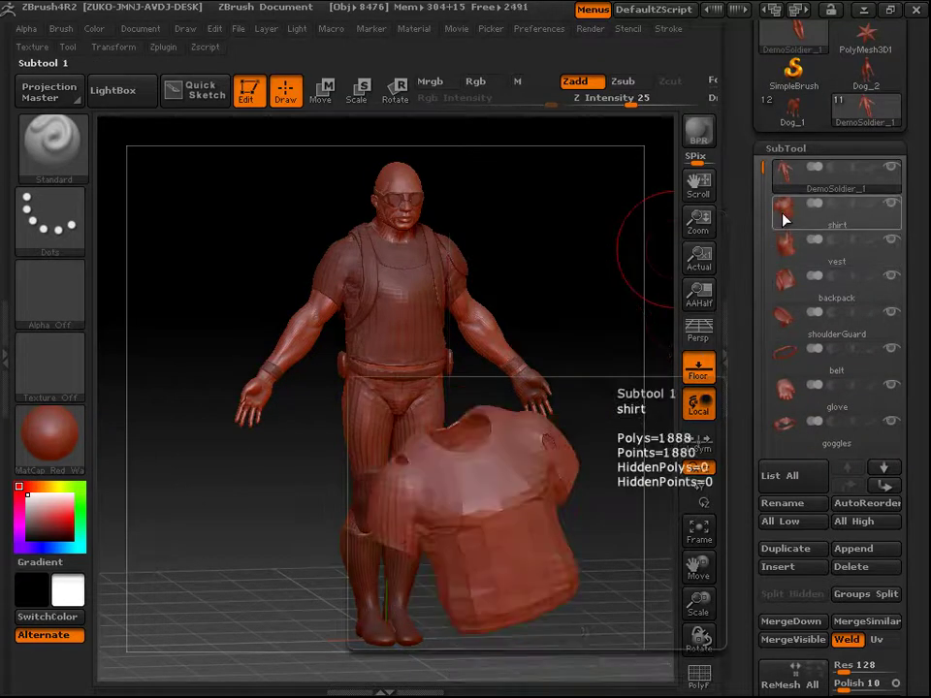
{"action": "mouse_move", "coordinate": [794, 252]}
{"action": "mouse_move", "coordinate": [783, 333]}
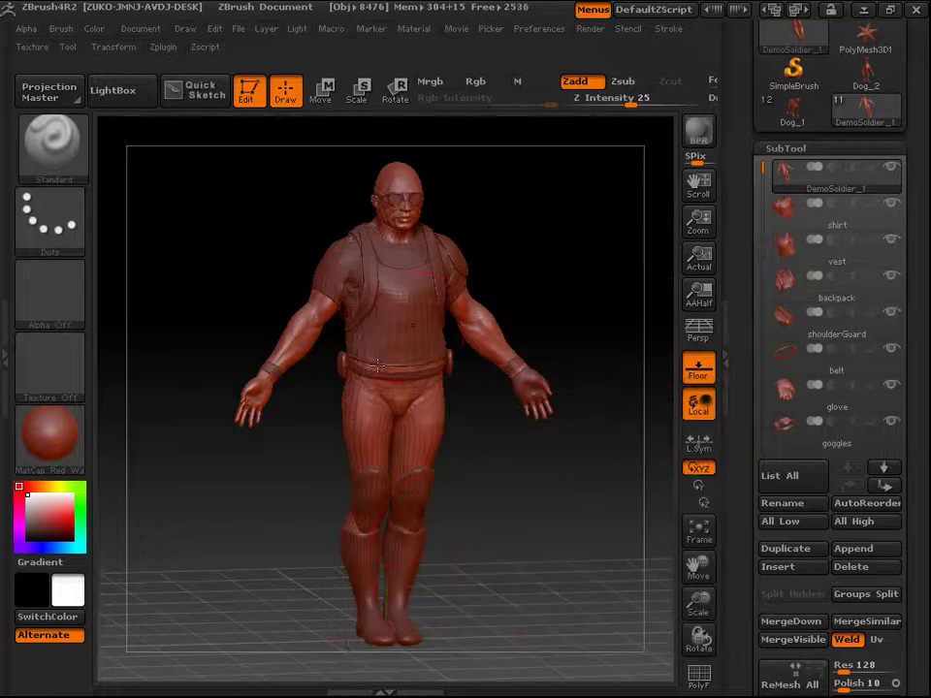
{"action": "left_click_drag", "start_coordinate": [925, 342], "coordinate": [925, 405]}
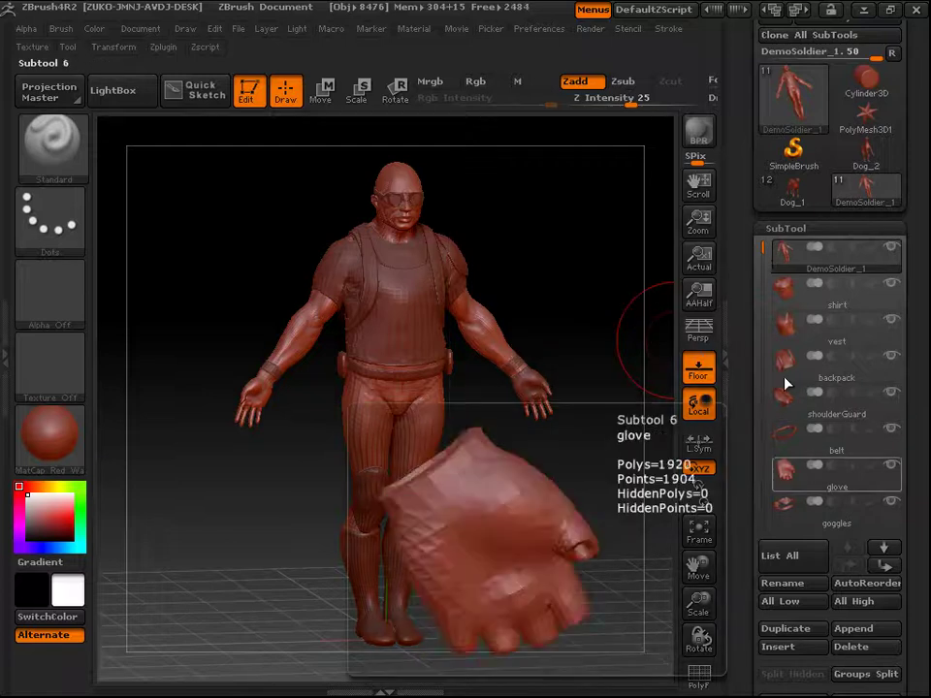
{"action": "mouse_move", "coordinate": [761, 242]}
{"action": "left_mouse_down"}
{"action": "mouse_move", "coordinate": [759, 359]}
{"action": "mouse_move", "coordinate": [761, 235]}
{"action": "left_mouse_up"}
{"action": "left_click_drag", "start_coordinate": [920, 477], "coordinate": [919, 392]}
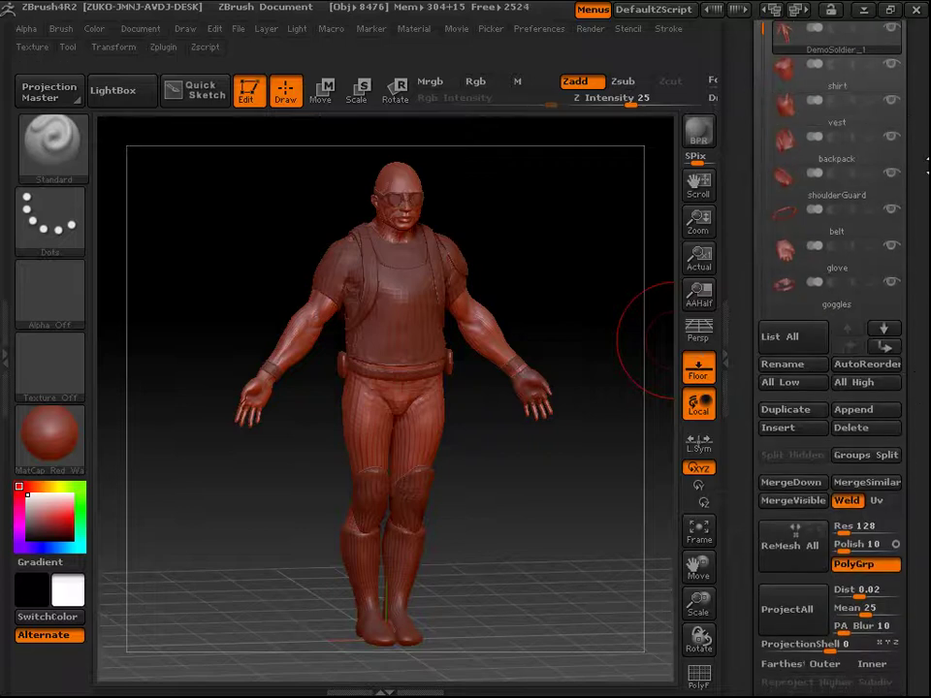
{"action": "left_click_drag", "start_coordinate": [924, 165], "coordinate": [921, 207]}
{"action": "left_click_drag", "start_coordinate": [759, 92], "coordinate": [759, 198]}
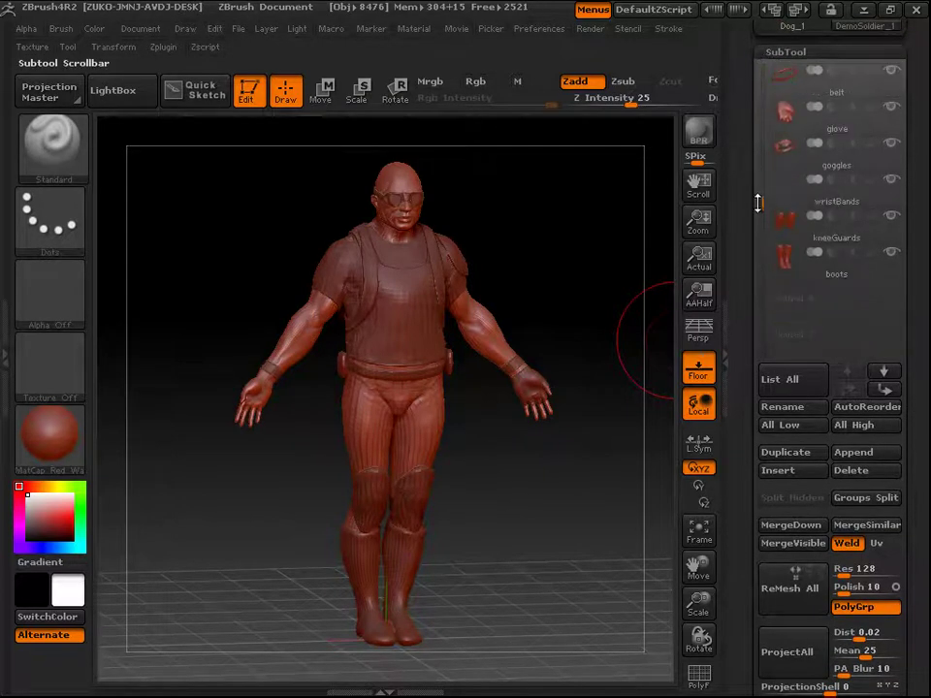
Append the Dog_1 mesh to the soldier as an additional subtool.
{"action": "left_click", "coordinate": [863, 453]}
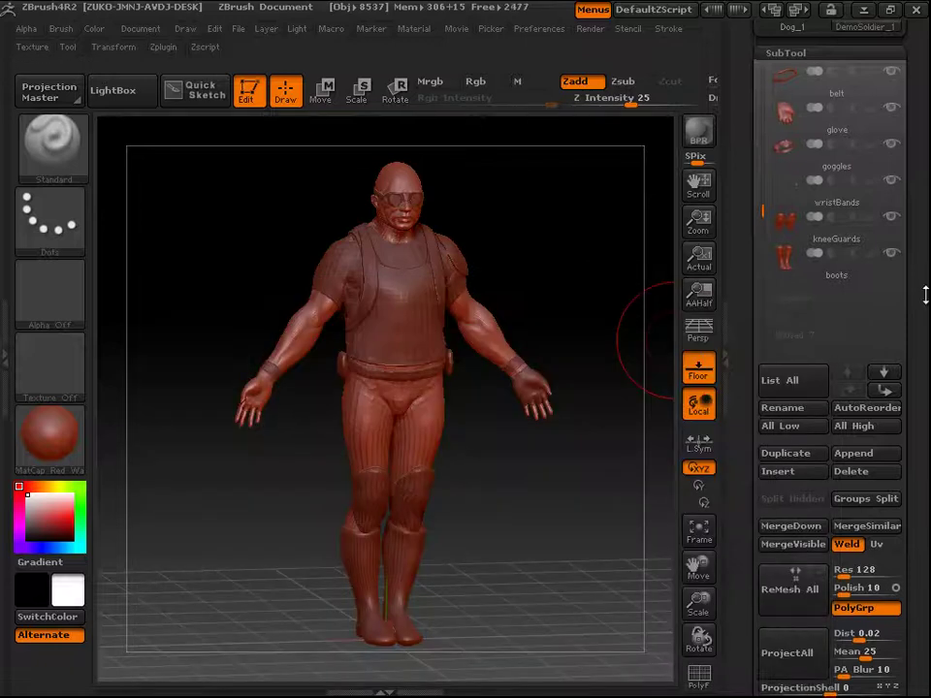
{"action": "left_click_drag", "start_coordinate": [925, 295], "coordinate": [928, 437]}
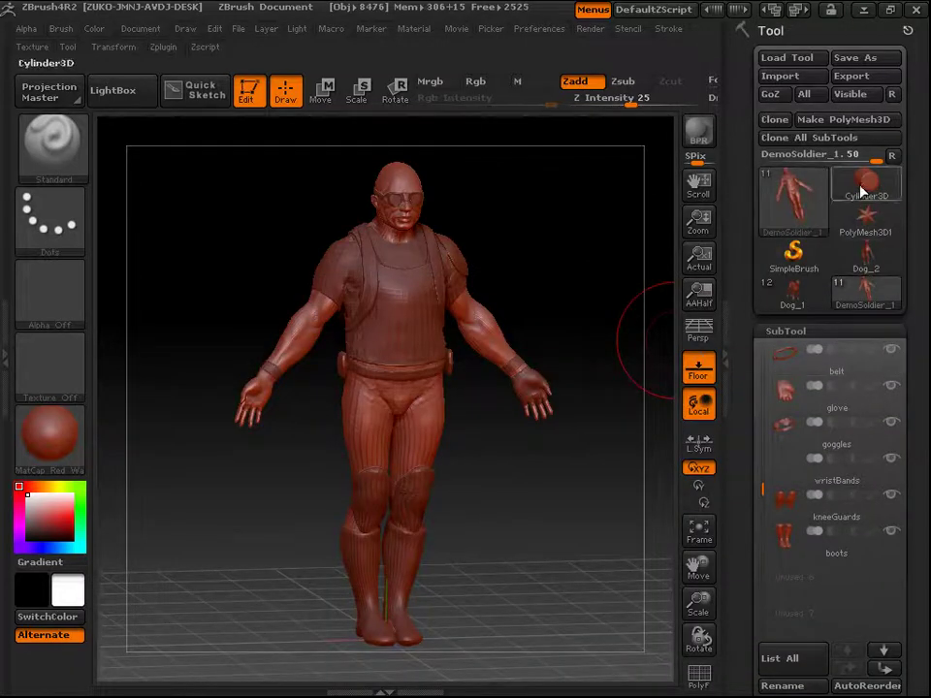
{"action": "scroll", "coordinate": [924, 370], "scroll_direction": "down", "scroll_amount": 3}
{"action": "scroll", "coordinate": [922, 368], "scroll_direction": "down", "scroll_amount": 3}
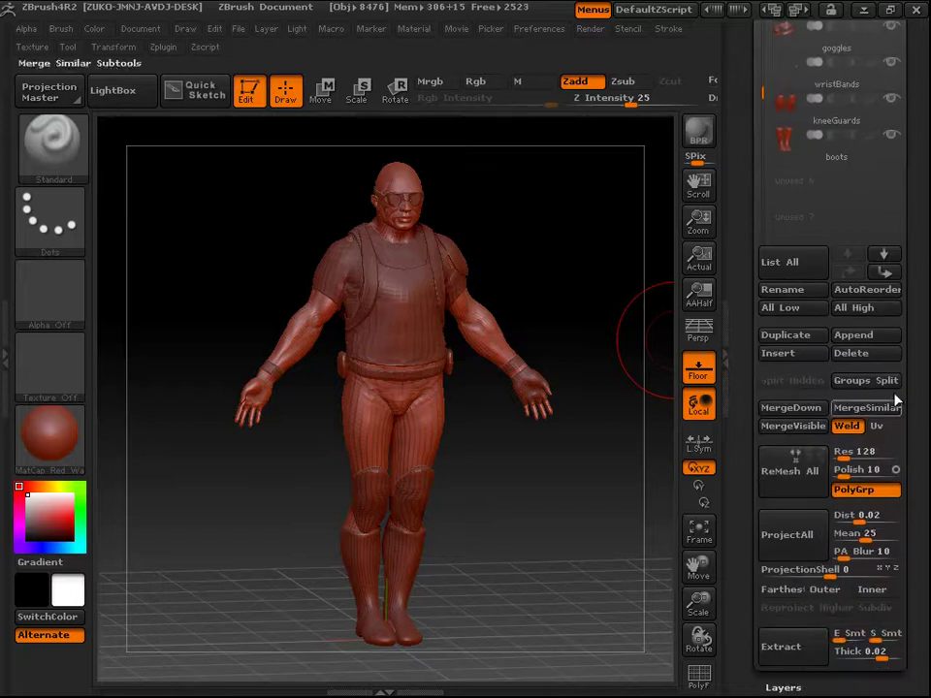
{"action": "left_click", "coordinate": [877, 343]}
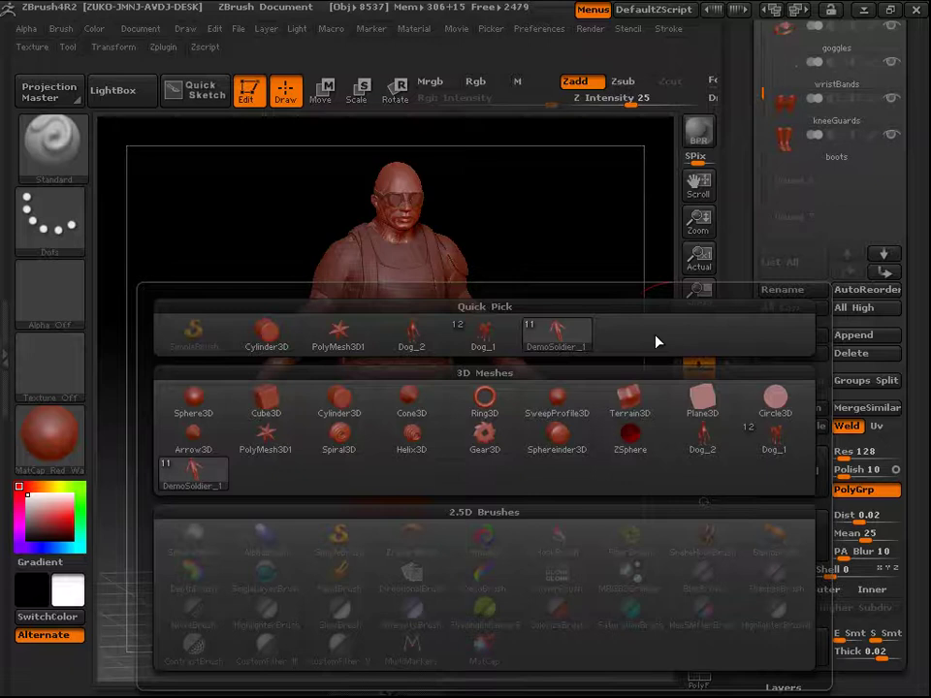
{"action": "left_click", "coordinate": [482, 345]}
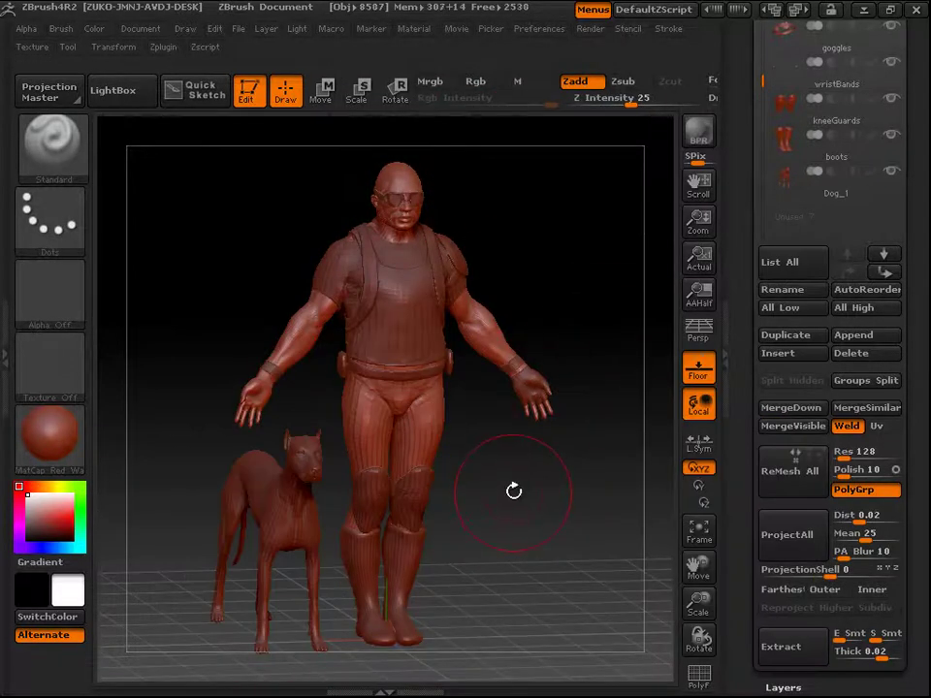
{"action": "left_click_drag", "start_coordinate": [531, 498], "coordinate": [527, 472]}
Make Dog_1 the active subtool and duplicate it.
{"action": "left_click_drag", "start_coordinate": [926, 78], "coordinate": [928, 317]}
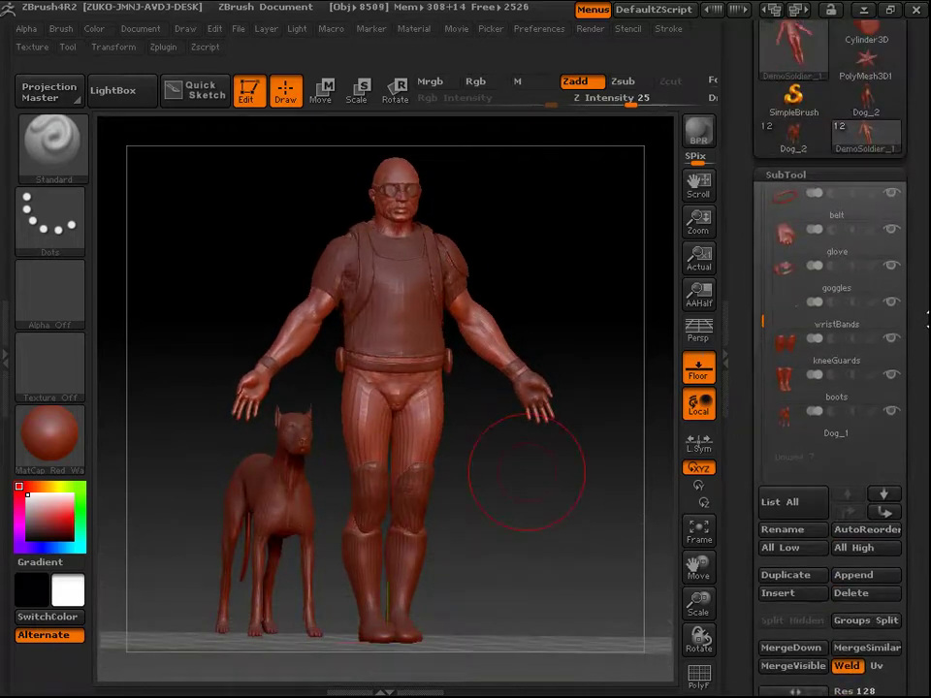
{"action": "left_click", "coordinate": [768, 424]}
{"action": "scroll", "coordinate": [915, 351], "scroll_direction": "down", "scroll_amount": 5}
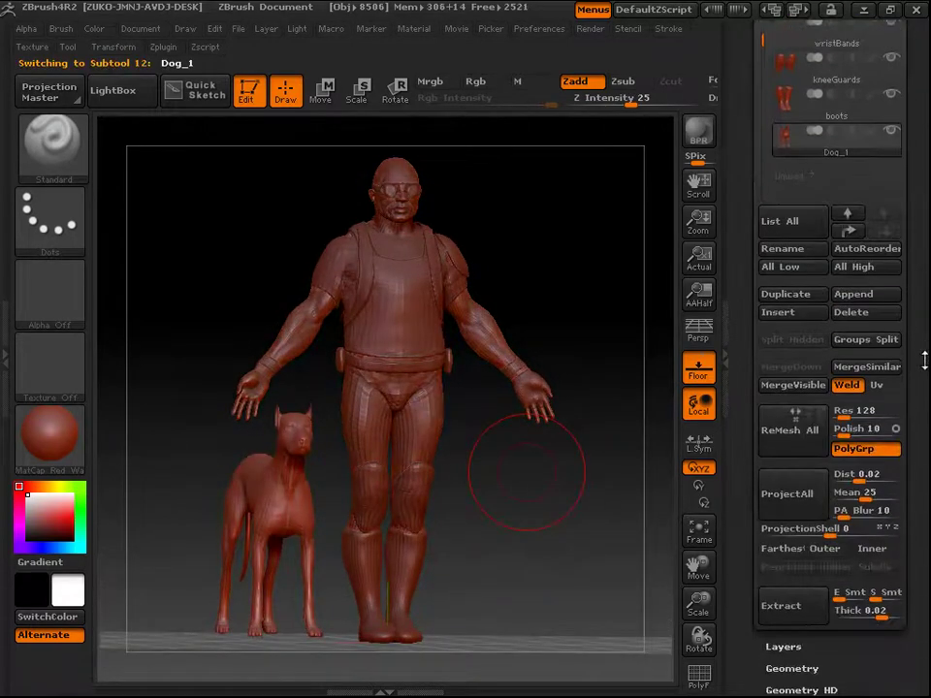
{"action": "scroll", "coordinate": [927, 263], "scroll_direction": "up", "scroll_amount": 3}
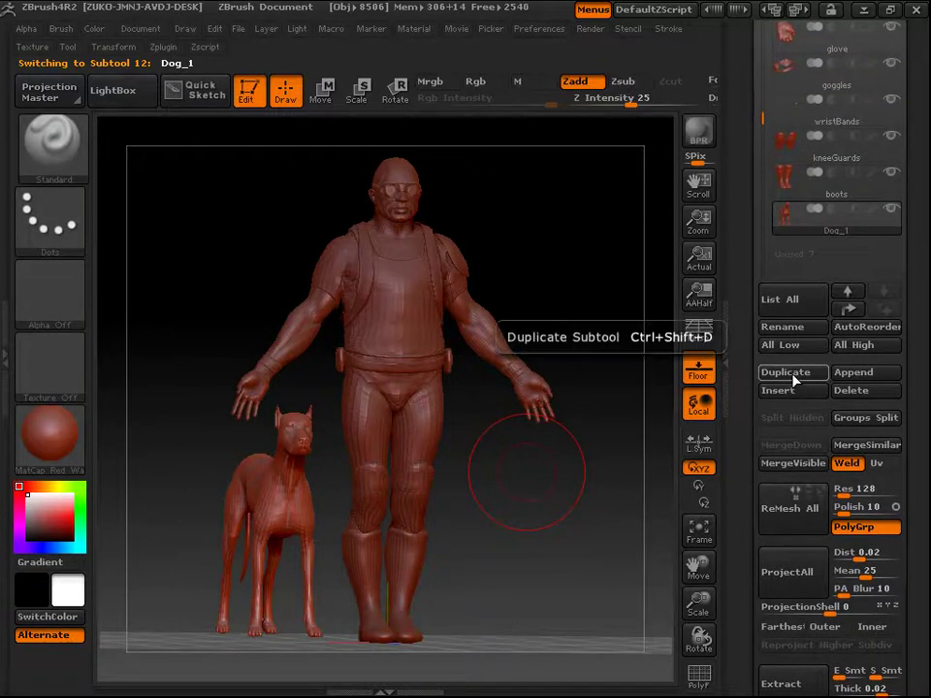
{"action": "left_click", "coordinate": [794, 375]}
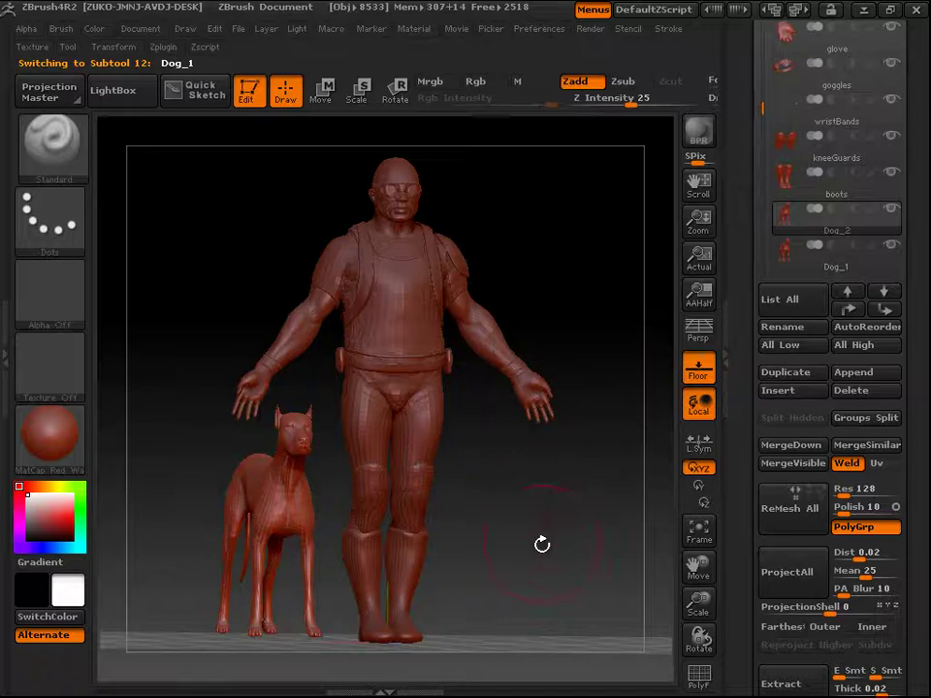
{"action": "left_click_drag", "start_coordinate": [551, 518], "coordinate": [547, 560]}
Delete the duplicated Dog_2 subtool, keeping the Dog_1 subtool.
{"action": "scroll", "coordinate": [922, 255], "scroll_direction": "up", "scroll_amount": 2}
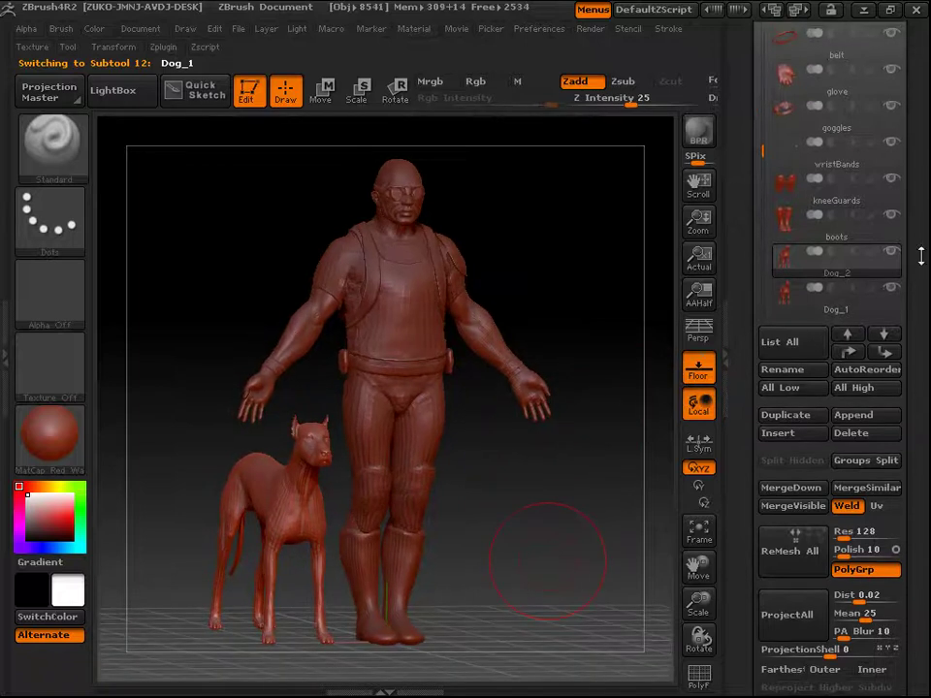
{"action": "left_click", "coordinate": [782, 304]}
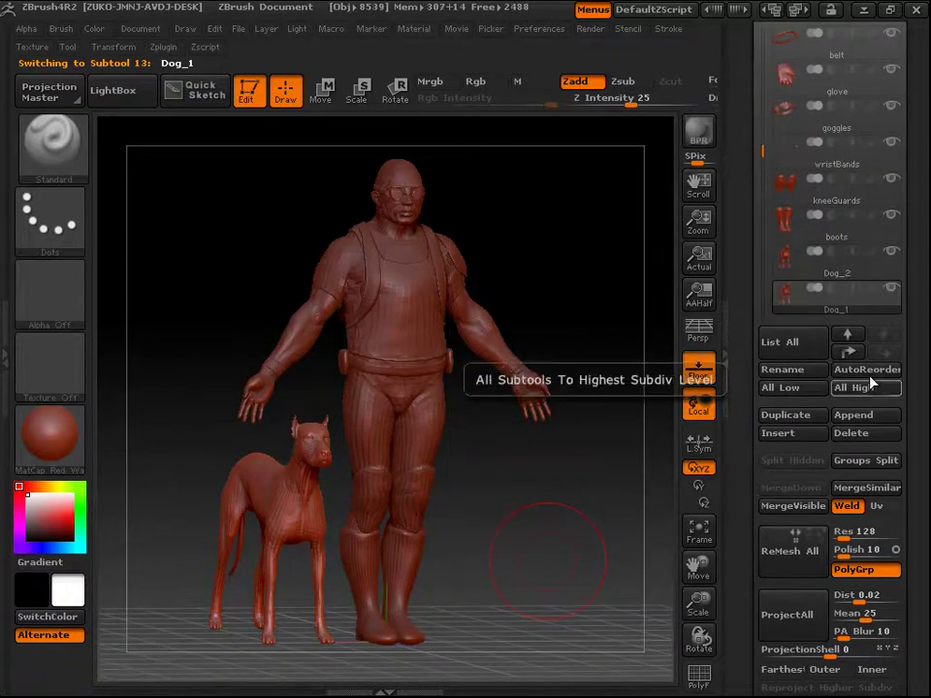
{"action": "left_click", "coordinate": [786, 264]}
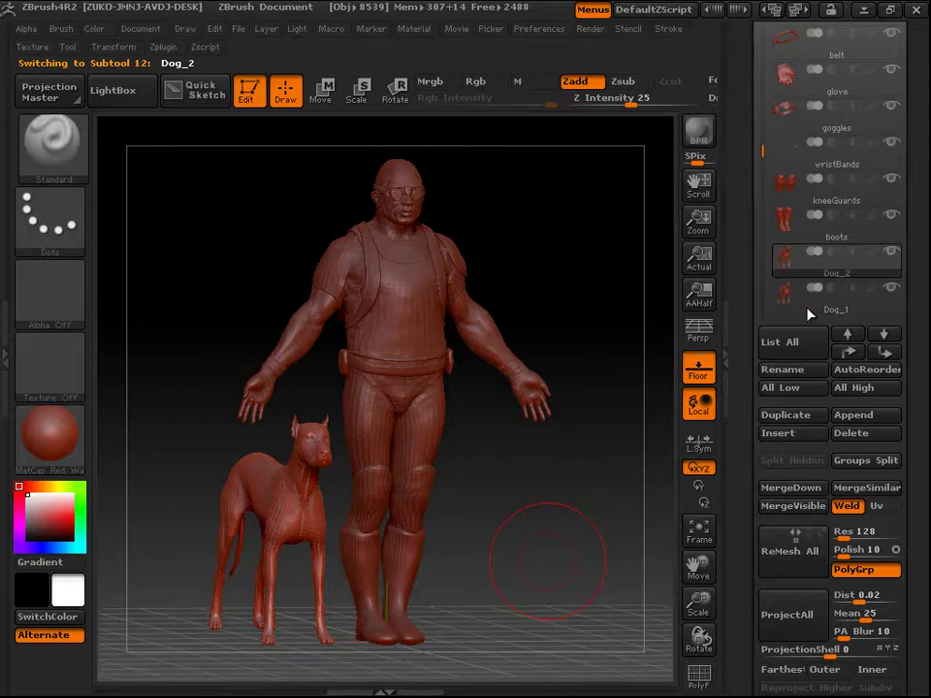
{"action": "left_click", "coordinate": [884, 438]}
{"action": "mouse_move", "coordinate": [813, 272]}
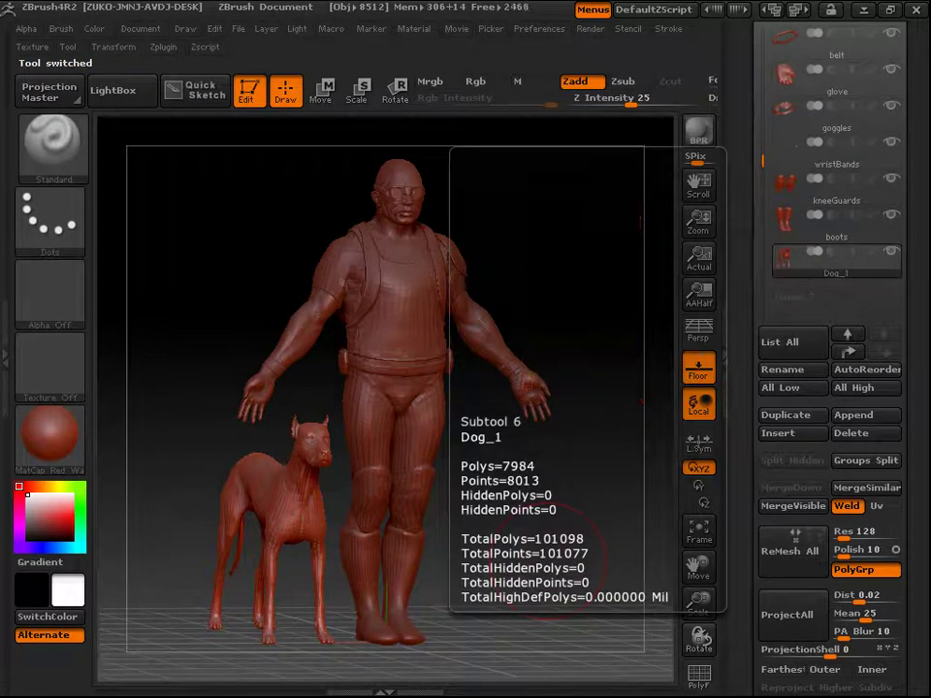
Delete the Dog_1 subtool from the soldier.
{"action": "left_click_drag", "start_coordinate": [926, 423], "coordinate": [907, 340]}
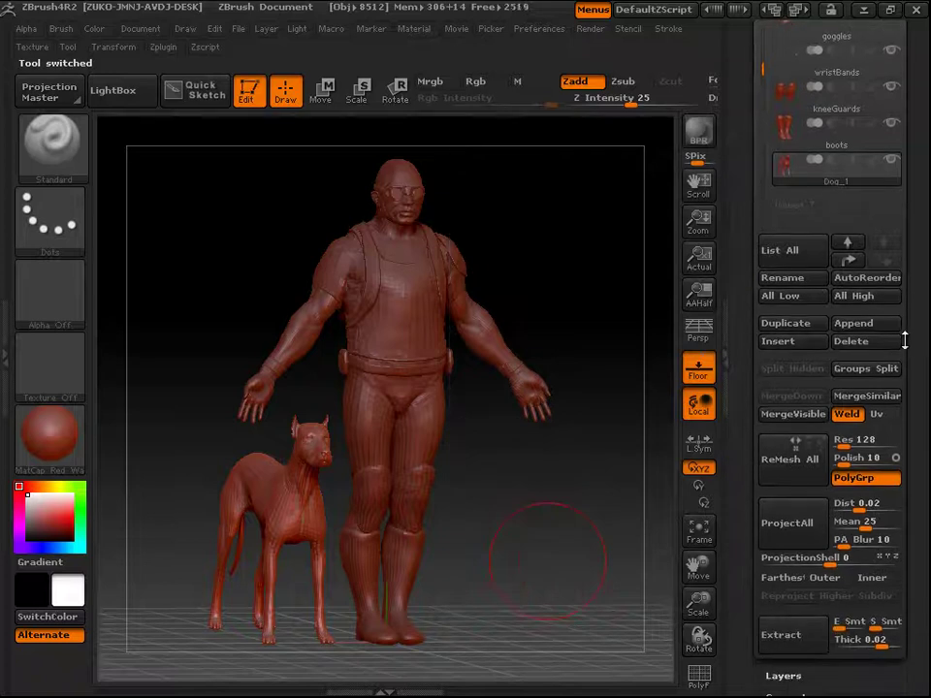
{"action": "left_click_drag", "start_coordinate": [928, 233], "coordinate": [926, 289]}
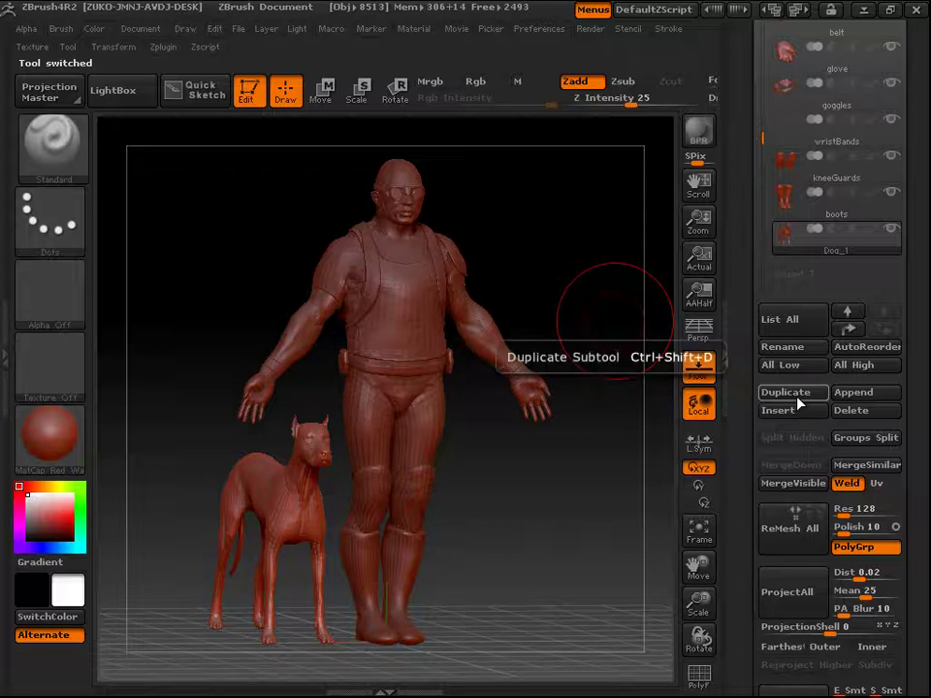
{"action": "left_click_drag", "start_coordinate": [617, 306], "coordinate": [670, 282]}
{"action": "left_click_drag", "start_coordinate": [925, 433], "coordinate": [920, 412]}
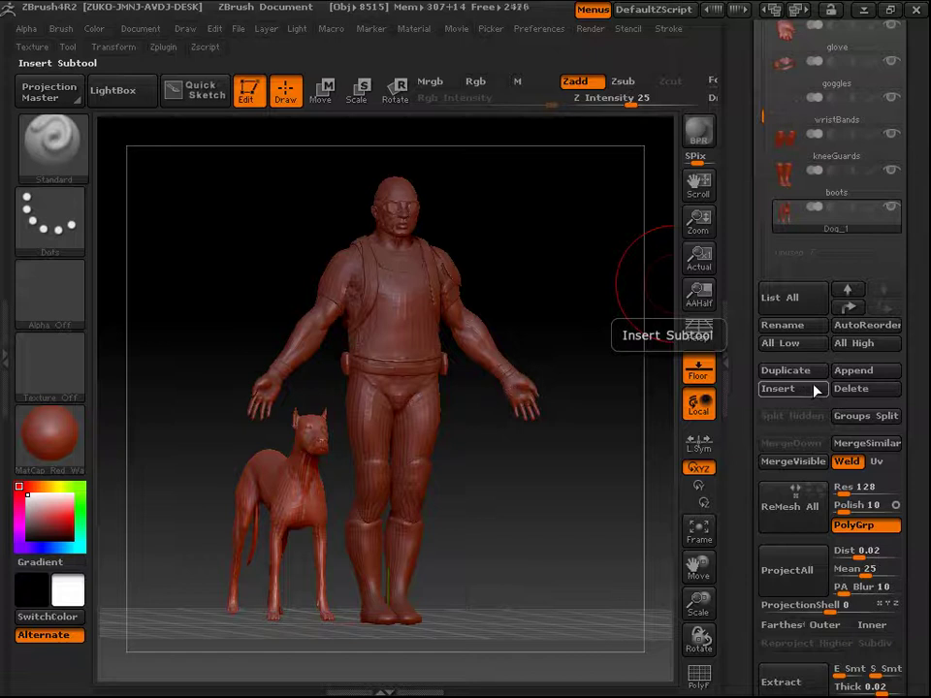
{"action": "left_click", "coordinate": [879, 392]}
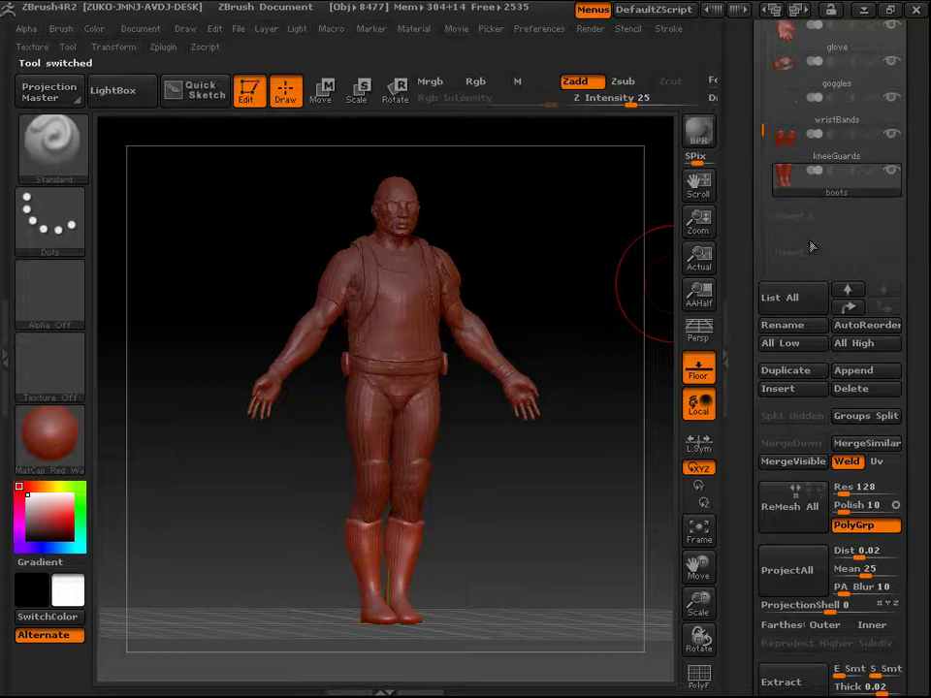
Make the DemoSoldier_1 body the active subtool and preview clothing subtools such as the shirt and shoulderGuard.
{"action": "left_click_drag", "start_coordinate": [927, 377], "coordinate": [928, 411]}
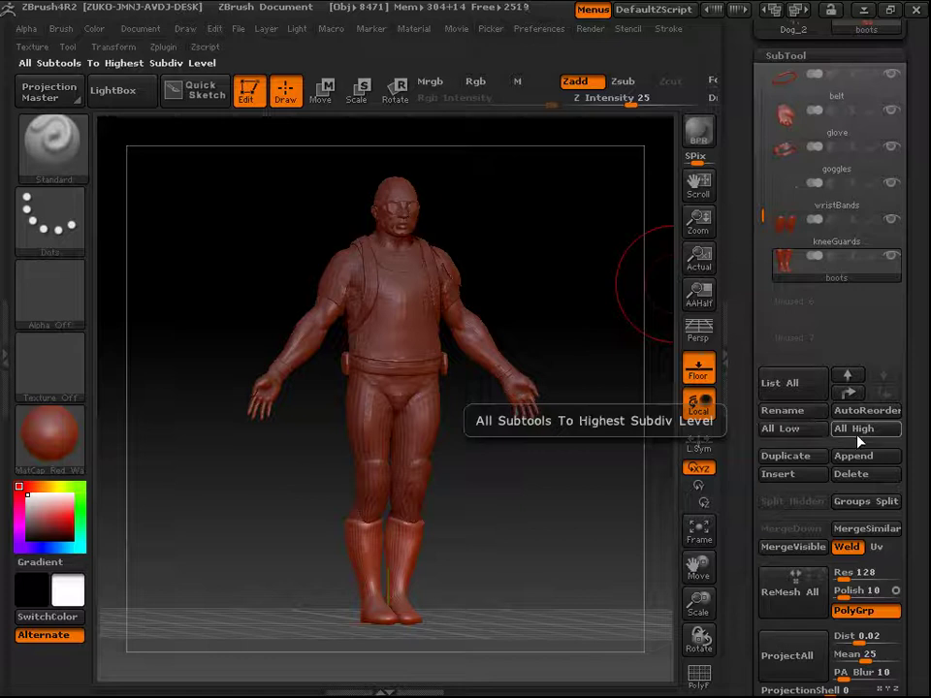
{"action": "left_click_drag", "start_coordinate": [927, 297], "coordinate": [911, 349]}
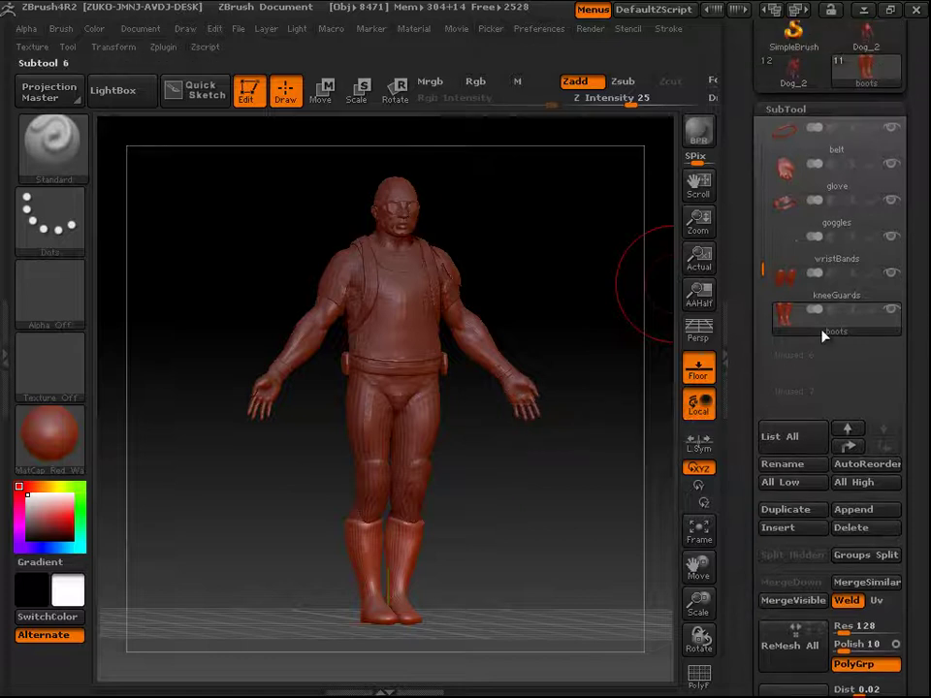
{"action": "left_click_drag", "start_coordinate": [770, 262], "coordinate": [765, 100]}
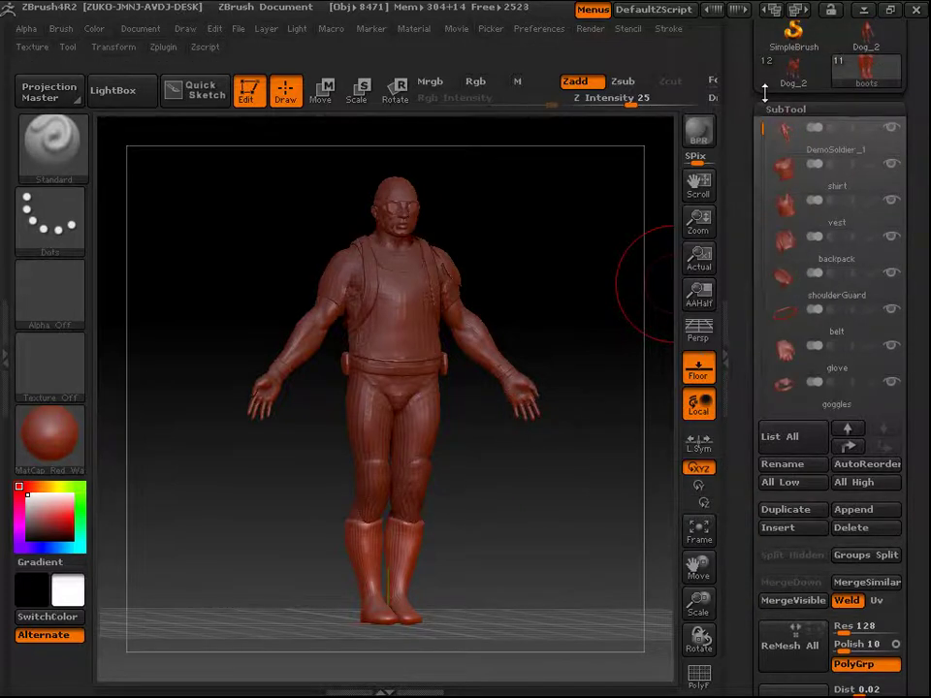
{"action": "left_click", "coordinate": [793, 150]}
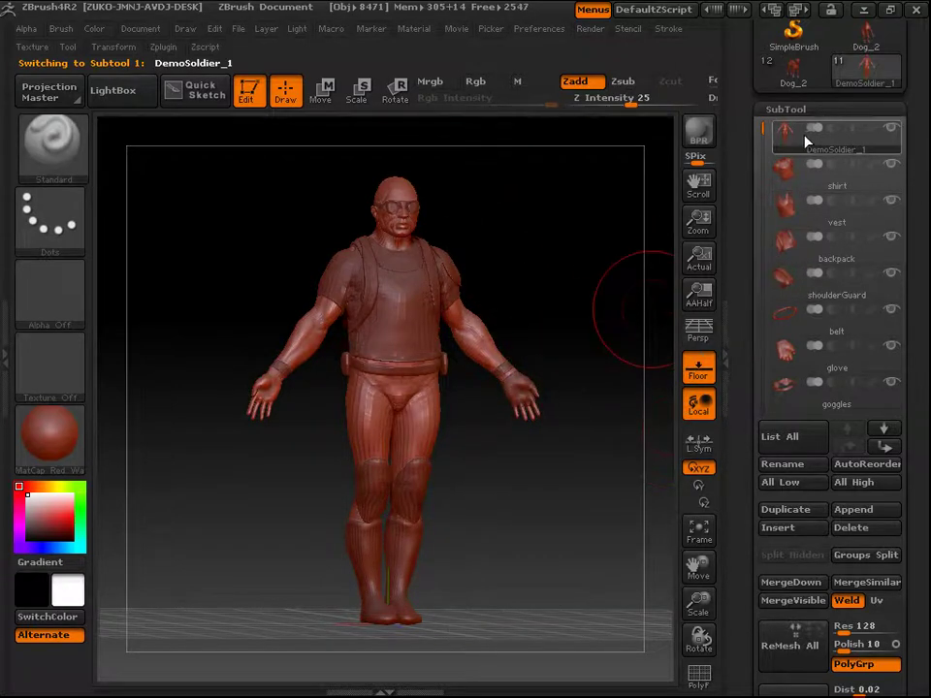
{"action": "mouse_move", "coordinate": [801, 143]}
{"action": "mouse_move", "coordinate": [801, 190]}
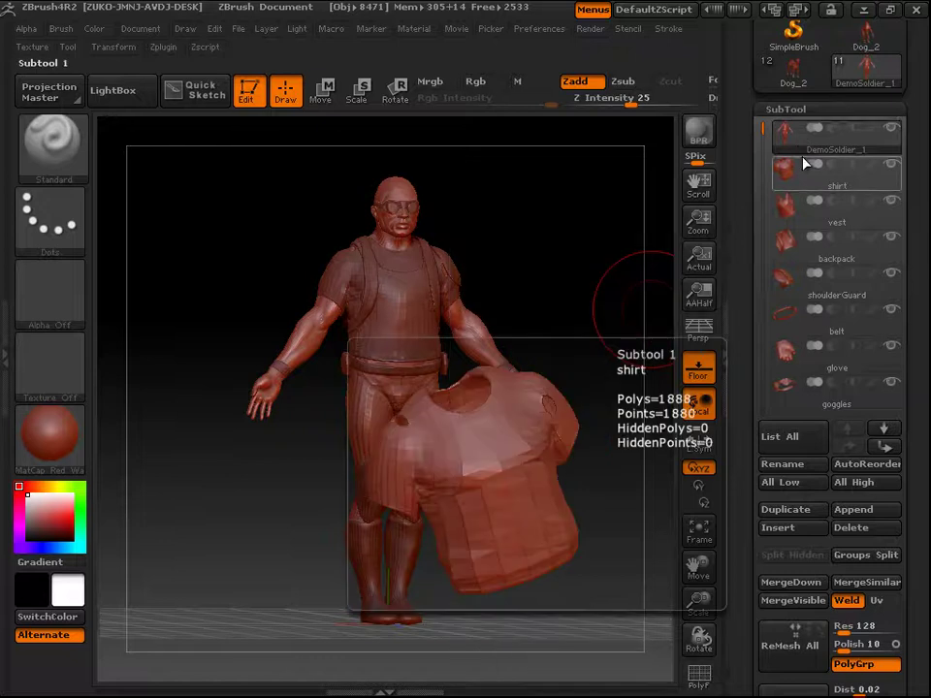
{"action": "left_click_drag", "start_coordinate": [922, 170], "coordinate": [922, 286]}
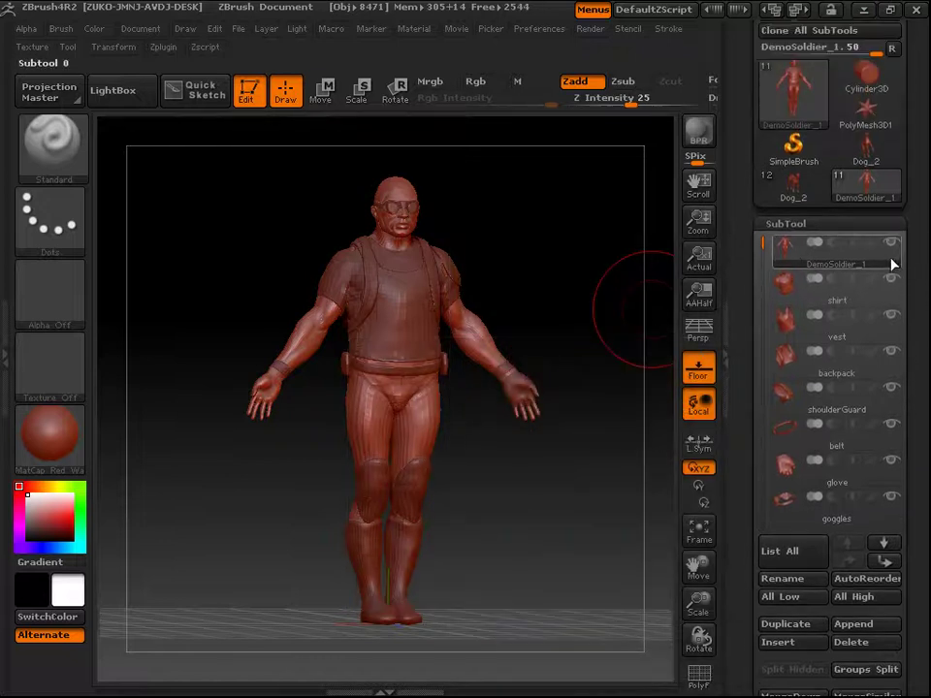
{"action": "mouse_move", "coordinate": [892, 264]}
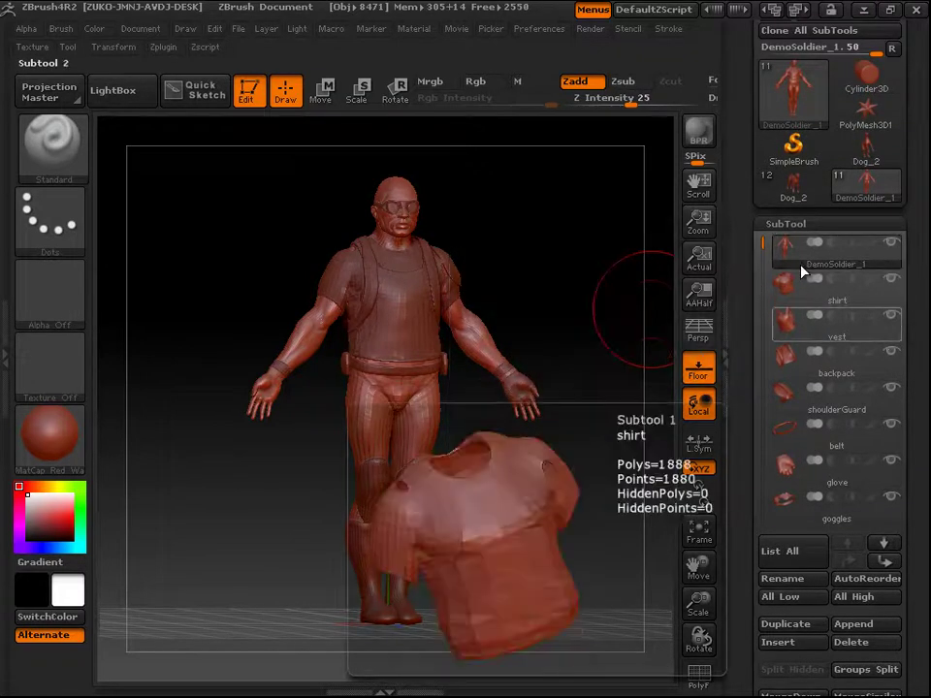
{"action": "mouse_move", "coordinate": [795, 308]}
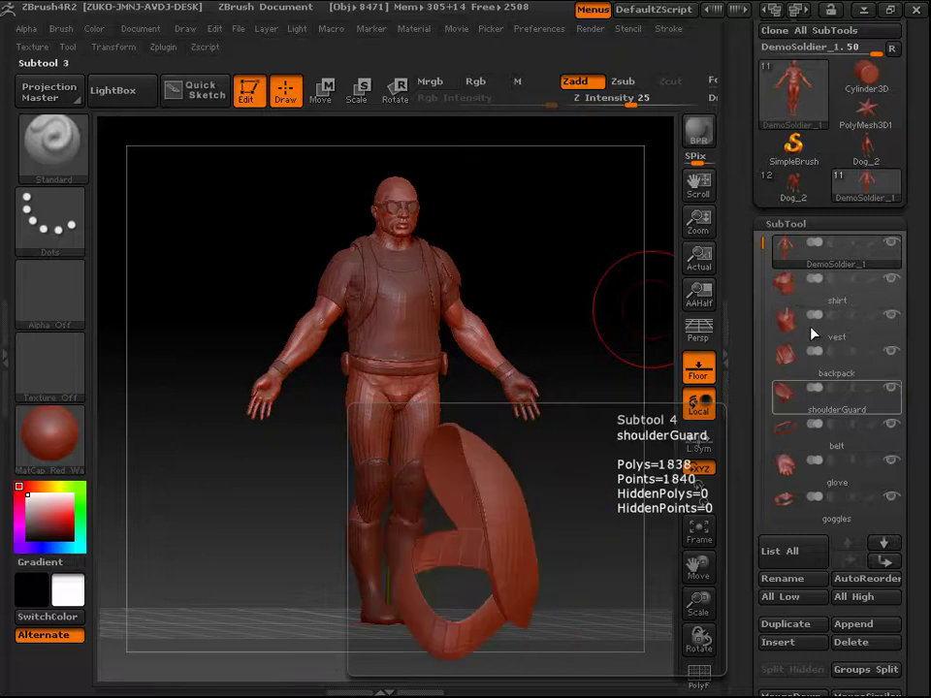
{"action": "mouse_move", "coordinate": [810, 264]}
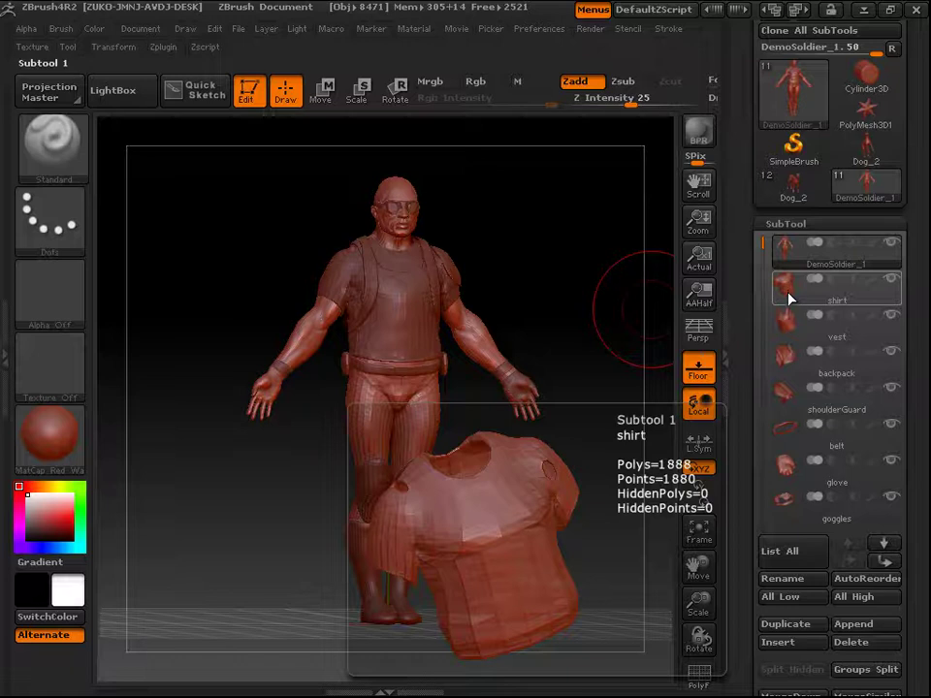
Switch all subtools to their highest subdivision level and to their lowest subdivision level.
{"action": "left_click_drag", "start_coordinate": [926, 427], "coordinate": [925, 303]}
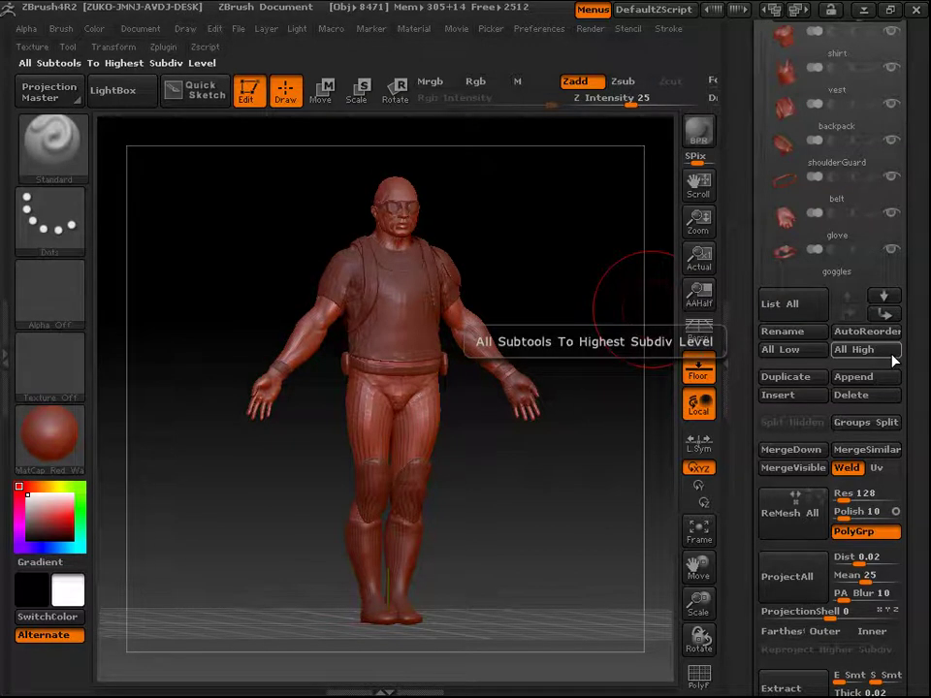
{"action": "left_click", "coordinate": [894, 351]}
{"action": "left_click_drag", "start_coordinate": [924, 375], "coordinate": [918, 436]}
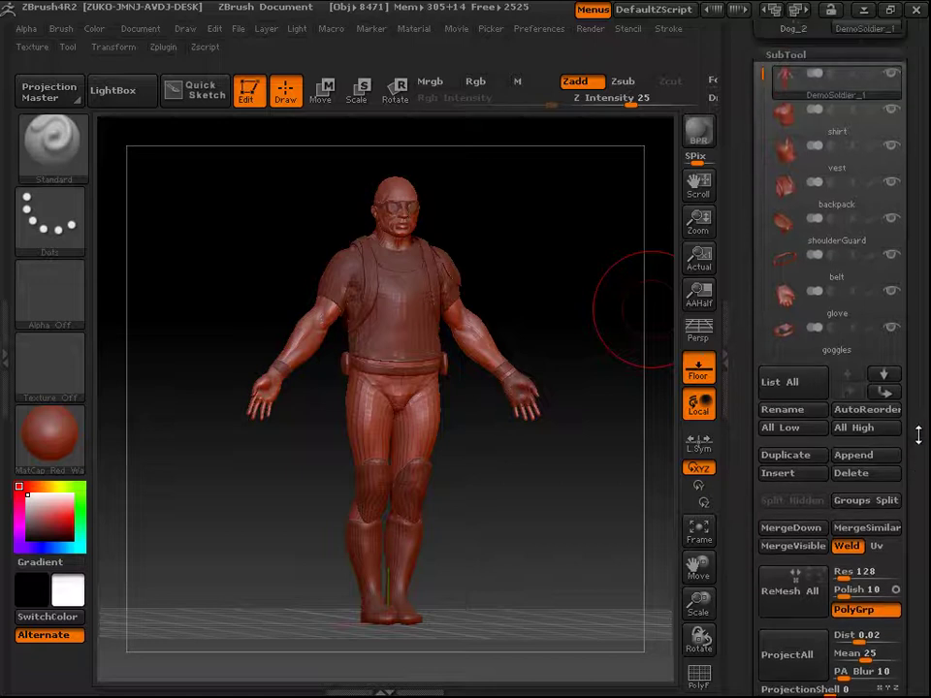
{"action": "left_click", "coordinate": [817, 429]}
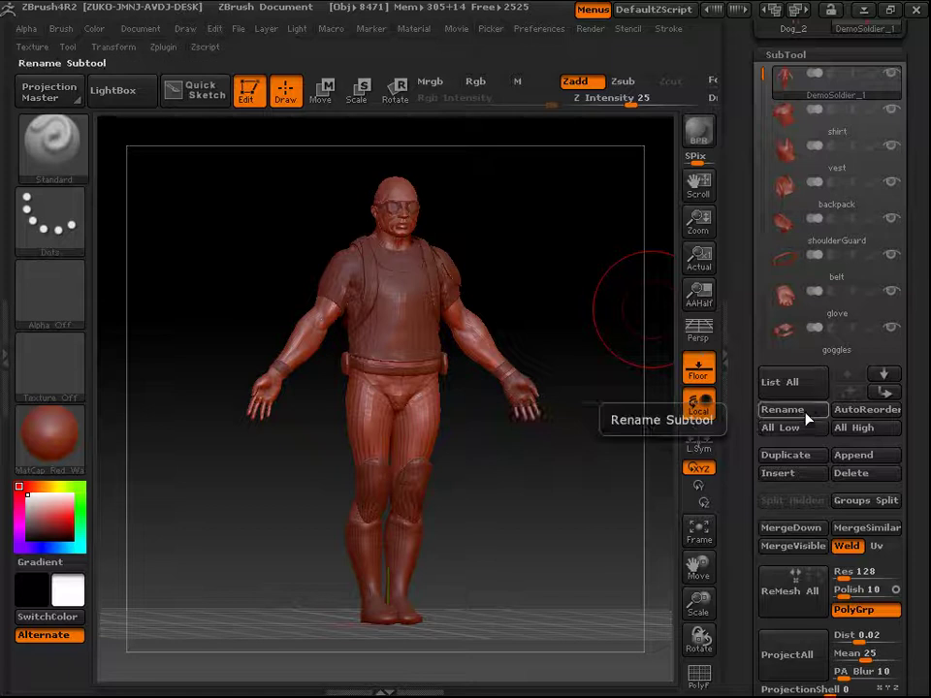
Rename the DemoSoldier_1 subtool as DemoSoldierGuy.
{"action": "left_click", "coordinate": [806, 419]}
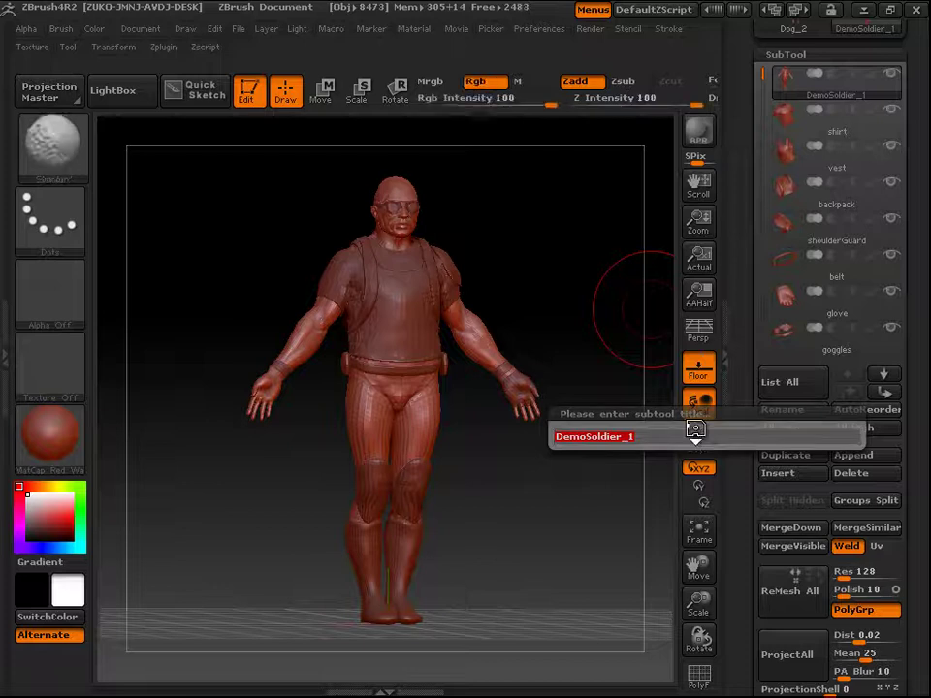
{"action": "type", "text": "DemoSoldier"}
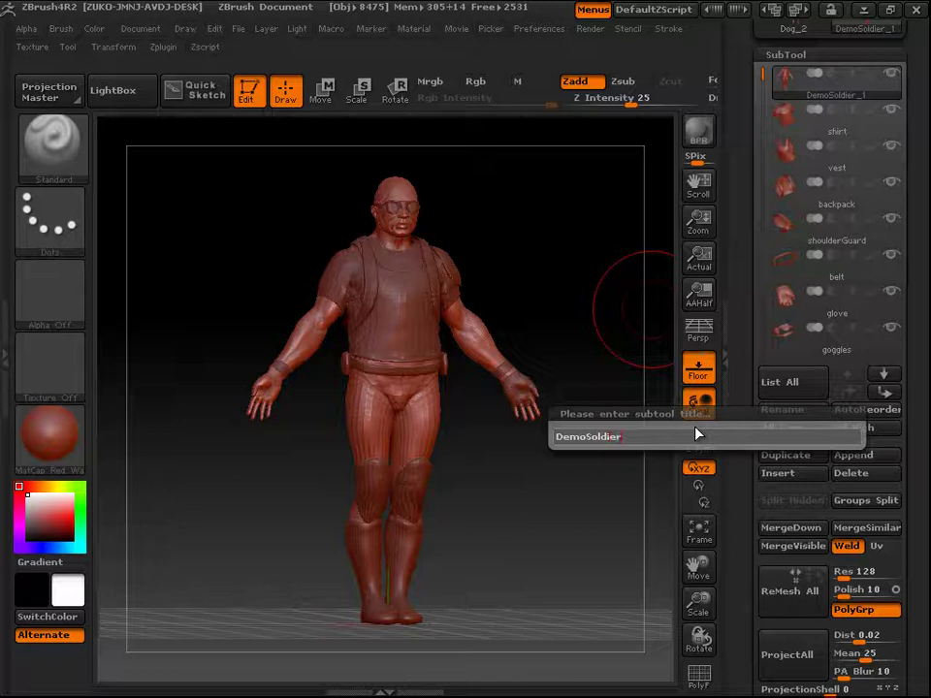
{"action": "type", "text": "Guy"}
{"action": "key", "text": "Return"}
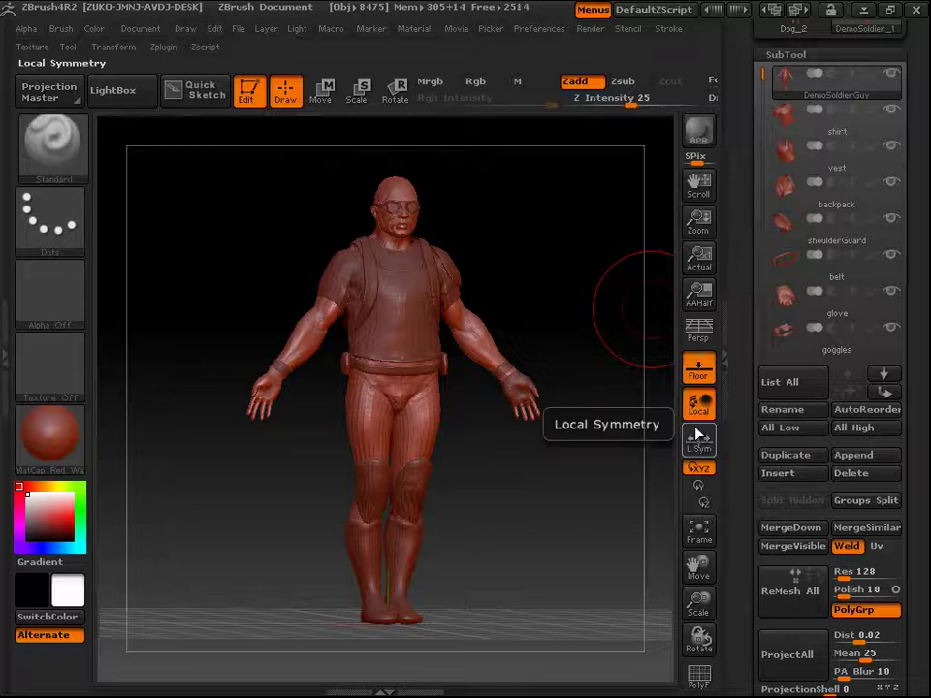
Examine the soldier's subtool list, previewing parts such as the DemoSoldier_1 body and the vest.
{"action": "left_click_drag", "start_coordinate": [927, 322], "coordinate": [921, 270]}
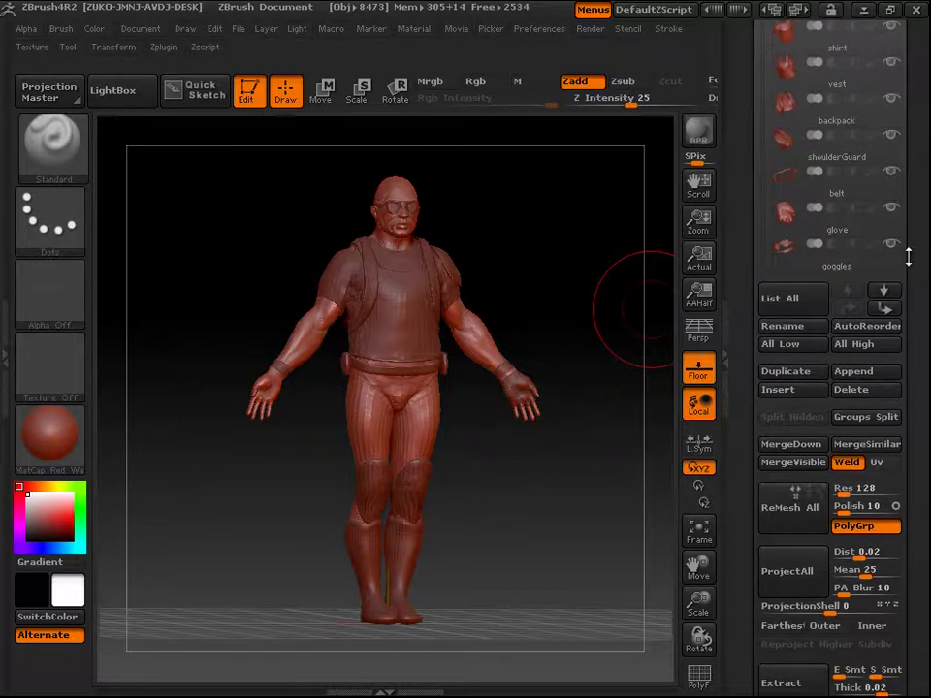
{"action": "left_click_drag", "start_coordinate": [927, 395], "coordinate": [928, 329]}
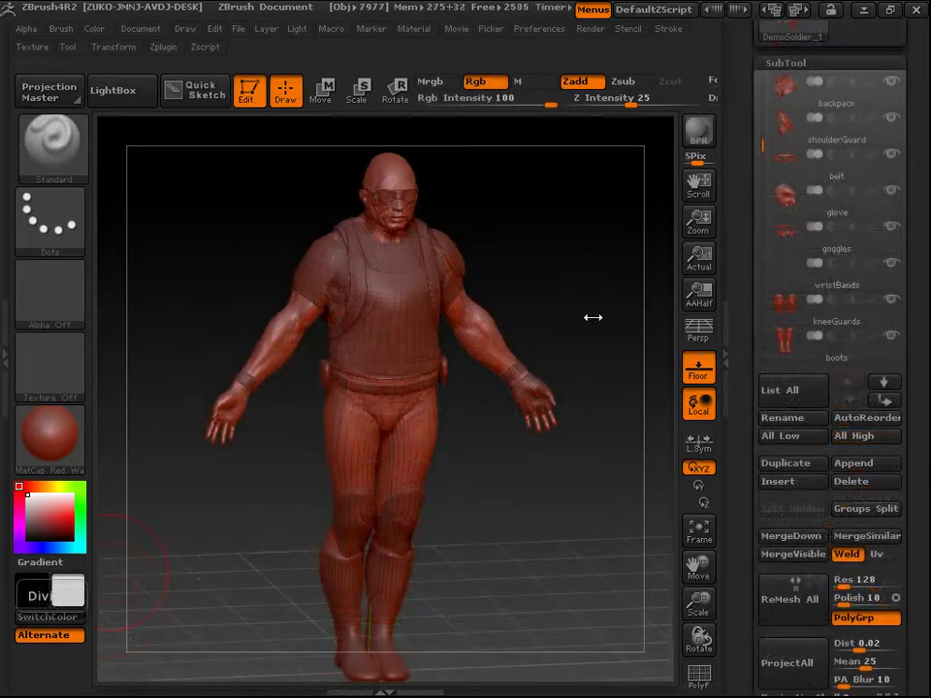
{"action": "left_click_drag", "start_coordinate": [917, 420], "coordinate": [920, 382]}
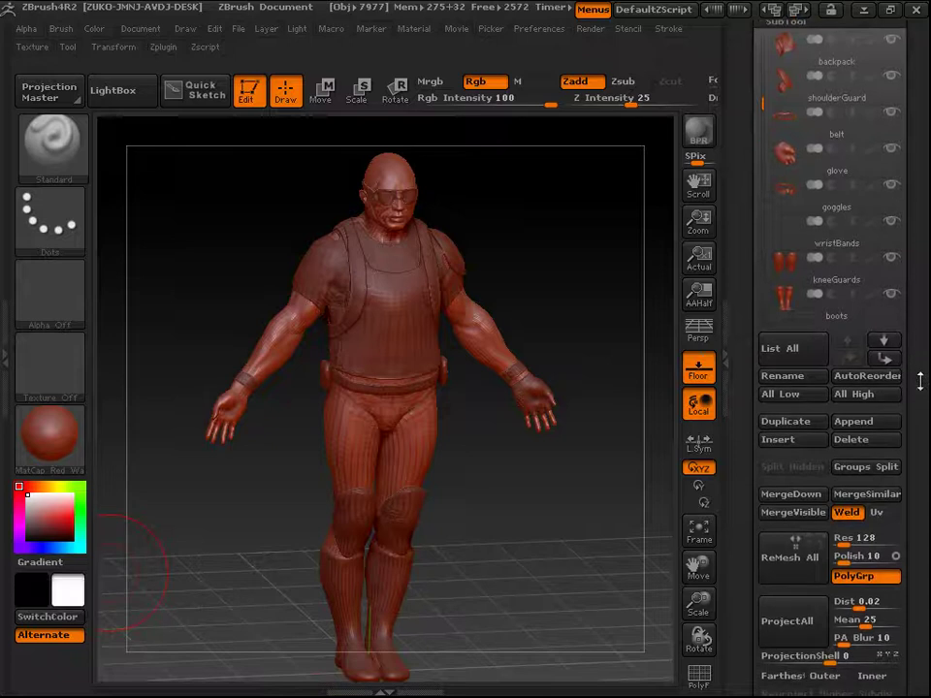
{"action": "left_click_drag", "start_coordinate": [917, 424], "coordinate": [918, 479]}
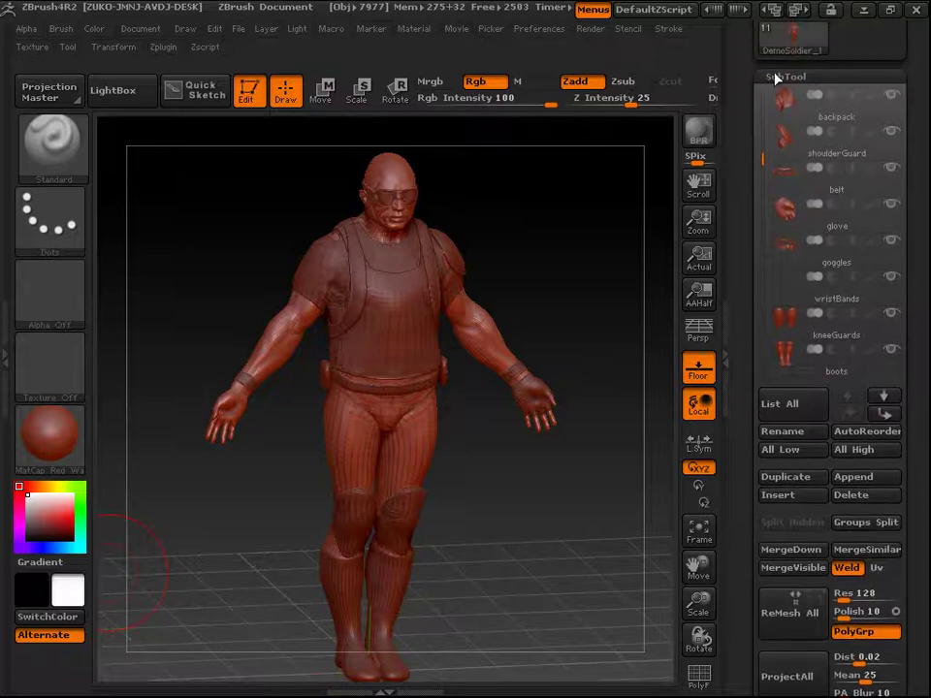
{"action": "left_click_drag", "start_coordinate": [765, 157], "coordinate": [761, 80]}
{"action": "left_click_drag", "start_coordinate": [917, 160], "coordinate": [921, 207]}
{"action": "left_click", "coordinate": [831, 191]}
{"action": "left_click", "coordinate": [825, 291]}
{"action": "left_click", "coordinate": [814, 330]}
{"action": "left_click", "coordinate": [819, 398]}
{"action": "left_click", "coordinate": [794, 139]}
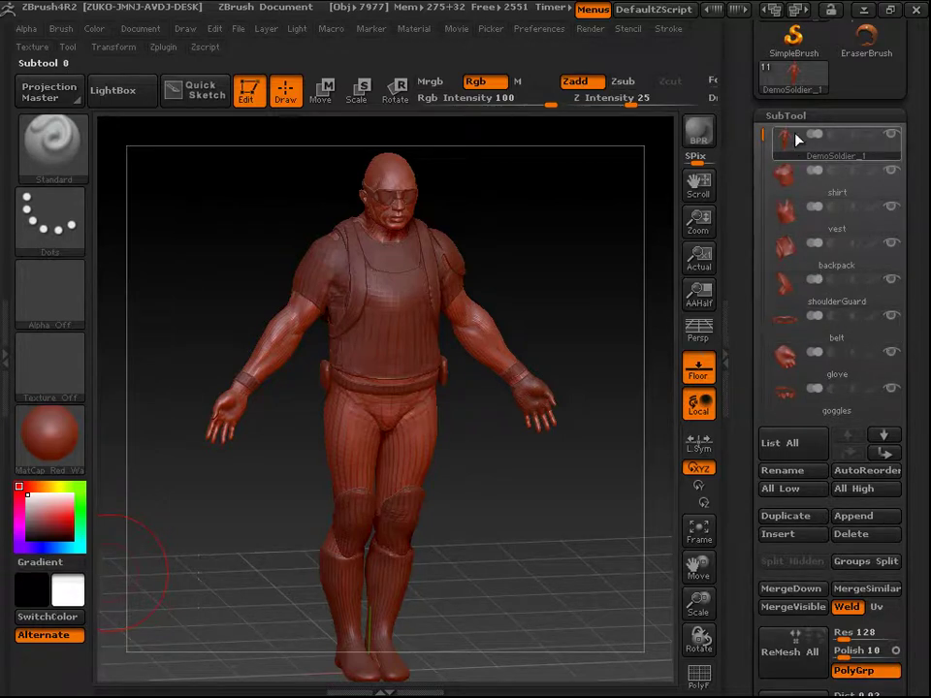
{"action": "left_click", "coordinate": [785, 174]}
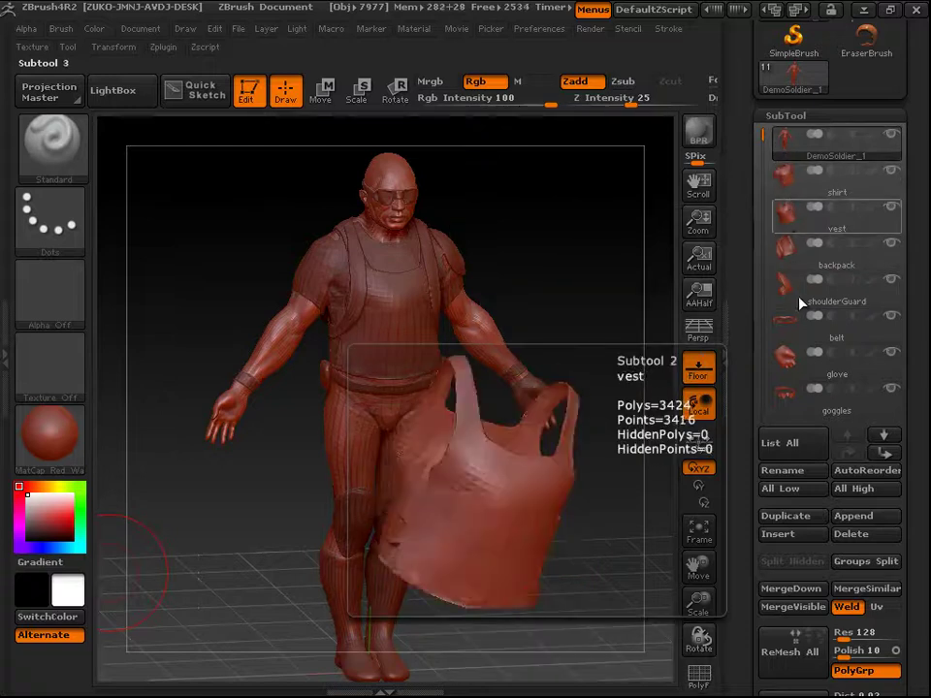
{"action": "left_click", "coordinate": [779, 158]}
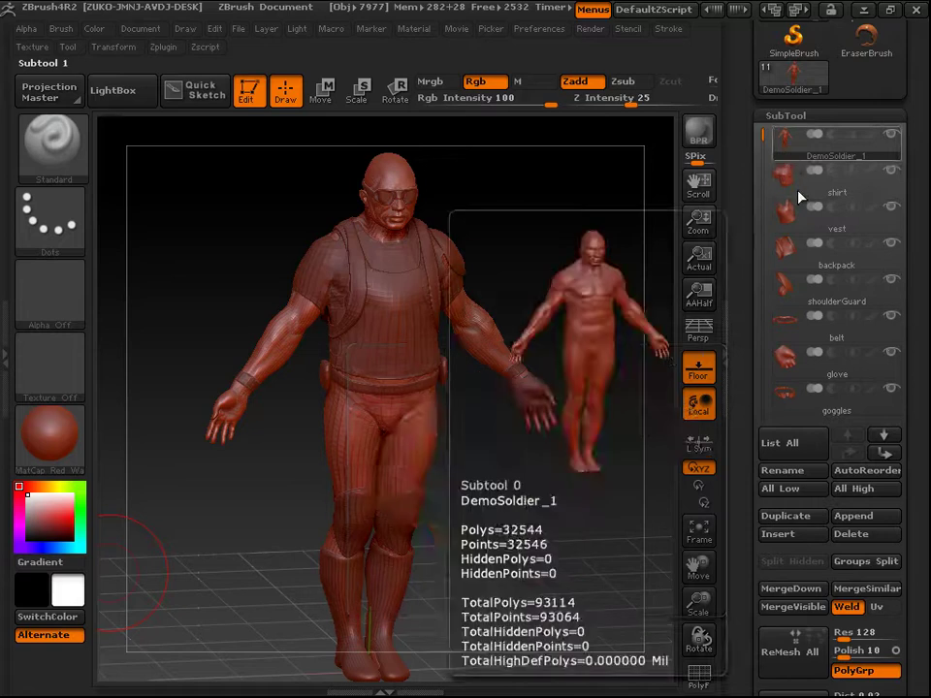
Make the shirt the active subtool, switch to the vest and return to the shirt, viewing the soldier's torso up close.
{"action": "left_click", "coordinate": [793, 178]}
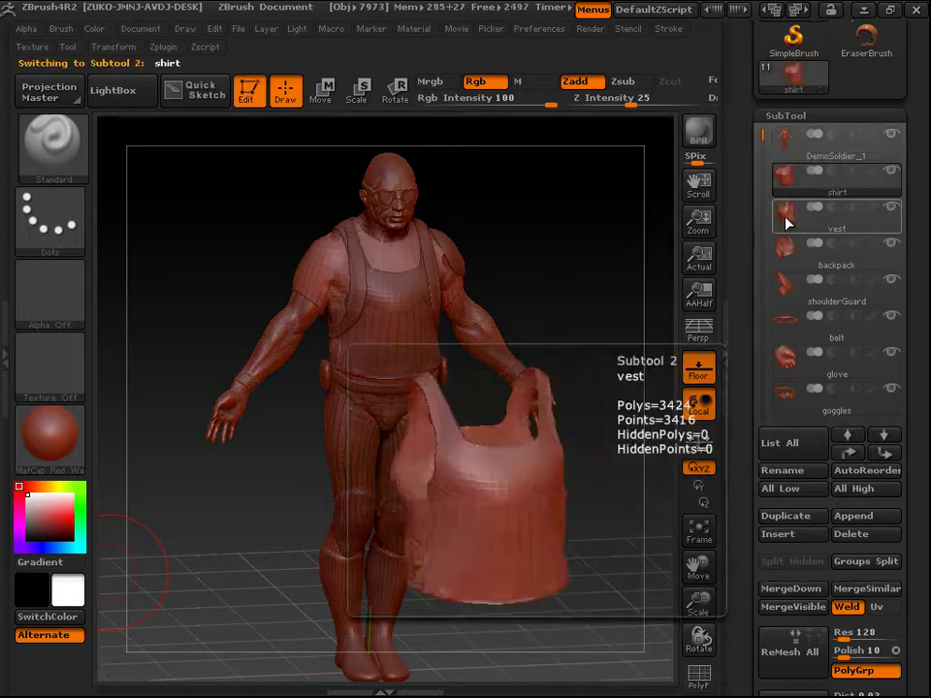
{"action": "left_click_drag", "start_coordinate": [558, 233], "coordinate": [586, 391], "text": "alt"}
{"action": "mouse_move", "coordinate": [599, 293]}
{"action": "left_mouse_down"}
{"action": "mouse_move", "coordinate": [584, 274]}
{"action": "mouse_move", "coordinate": [602, 286]}
{"action": "left_mouse_up"}
{"action": "left_click", "coordinate": [788, 212]}
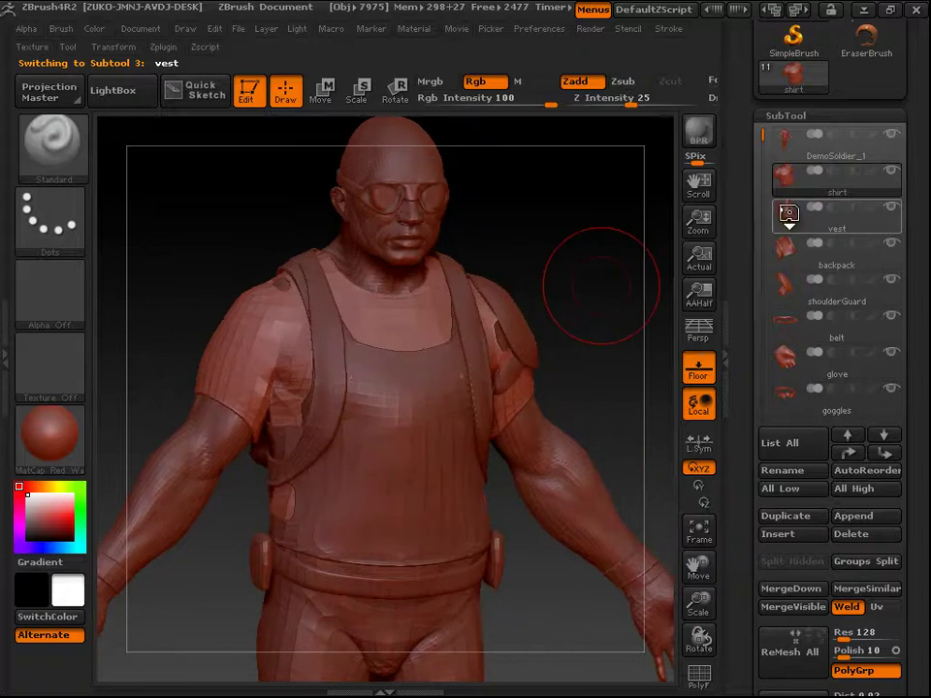
{"action": "left_click", "coordinate": [788, 186]}
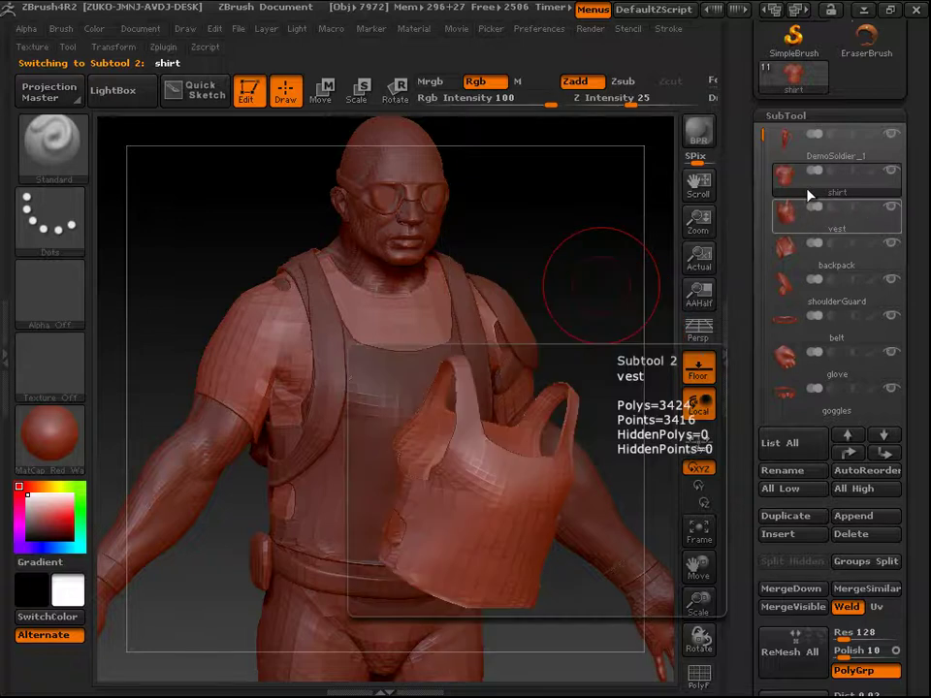
Hide the DemoSoldier_1 body and show it again, leaving the shirt as the active subtool.
{"action": "left_click_drag", "start_coordinate": [924, 359], "coordinate": [923, 304]}
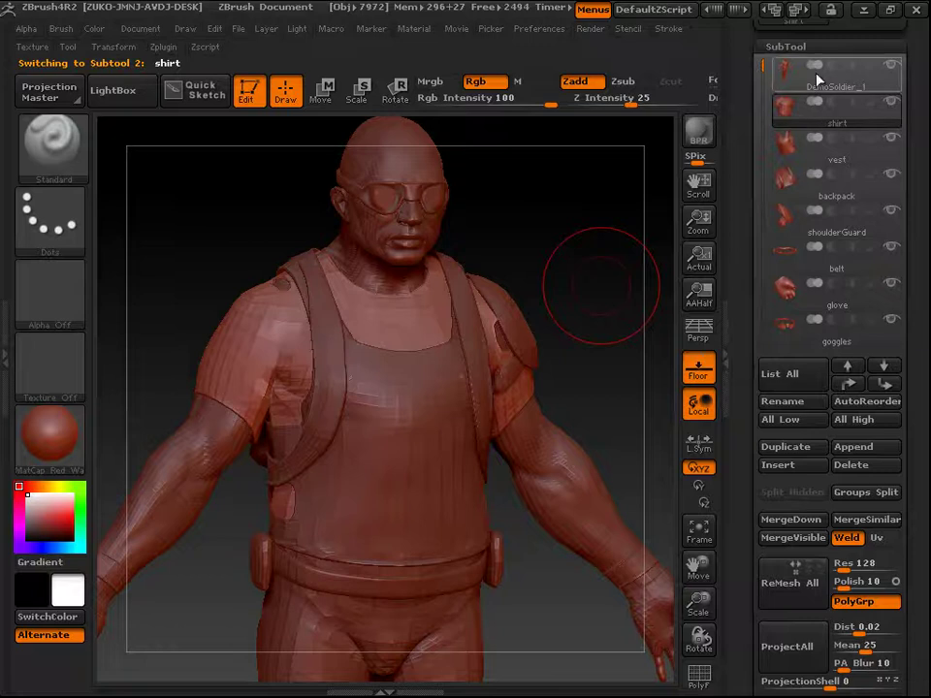
{"action": "left_click", "coordinate": [898, 70]}
{"action": "left_click", "coordinate": [897, 70]}
{"action": "mouse_move", "coordinate": [897, 69]}
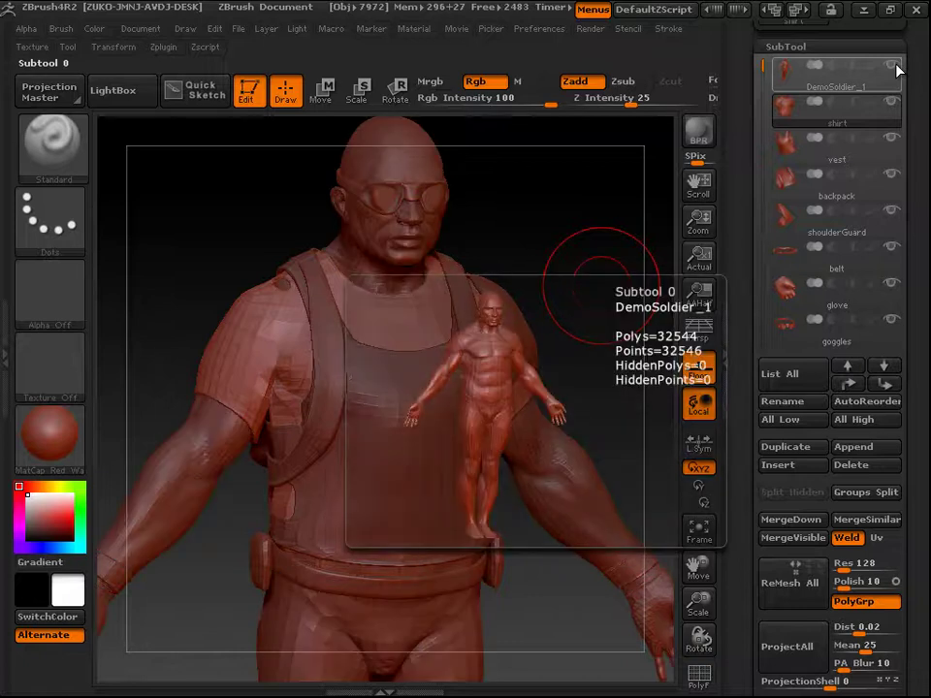
{"action": "left_click", "coordinate": [897, 70]}
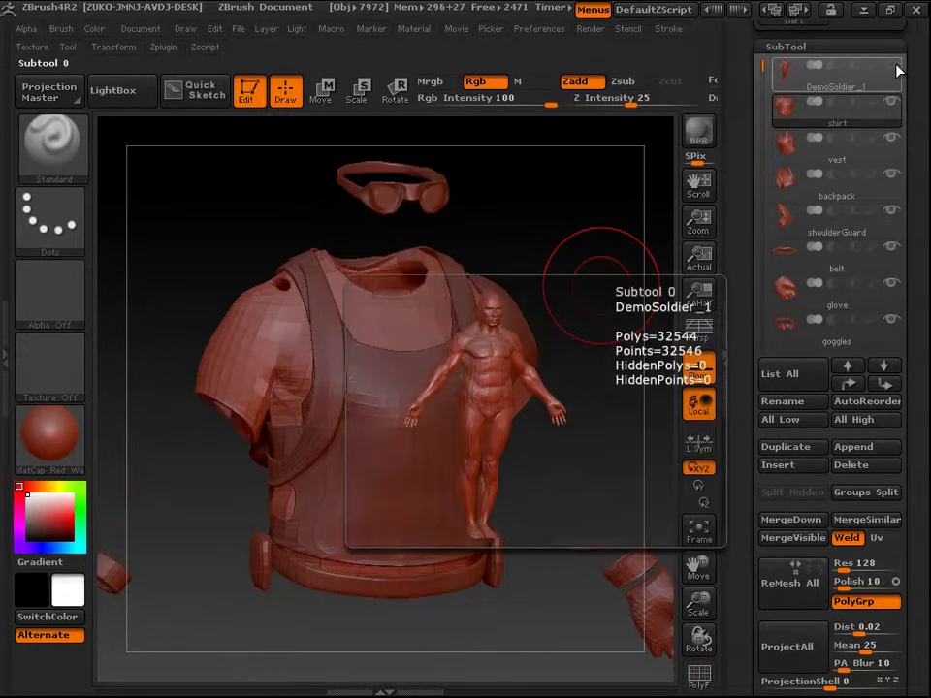
{"action": "left_click", "coordinate": [897, 70]}
Toggle the visibility of the shirt subtool, and hide the vest and show it again.
{"action": "left_click", "coordinate": [894, 109]}
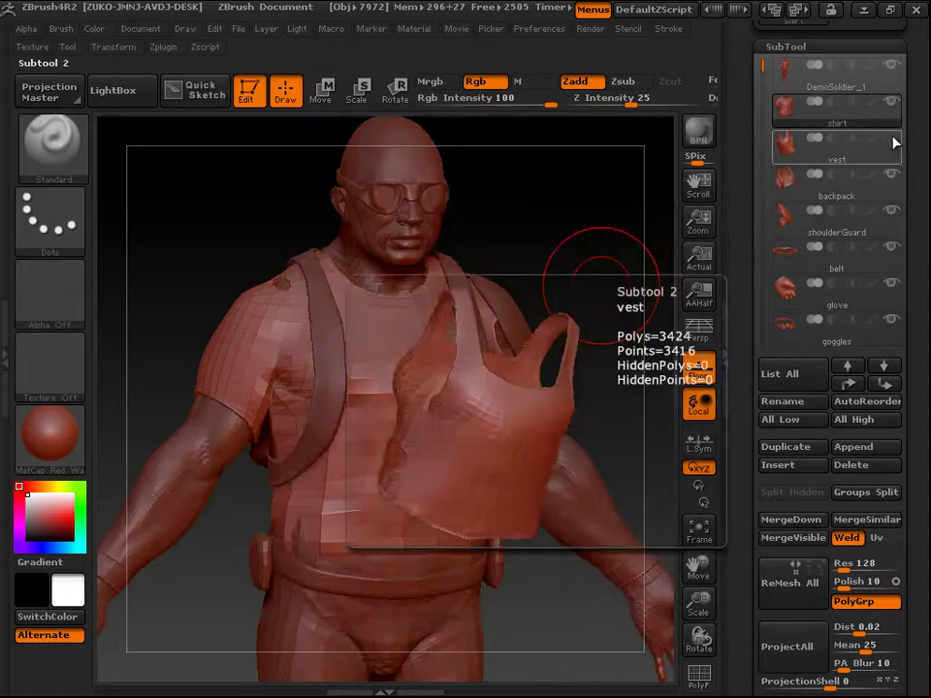
{"action": "left_click", "coordinate": [812, 114]}
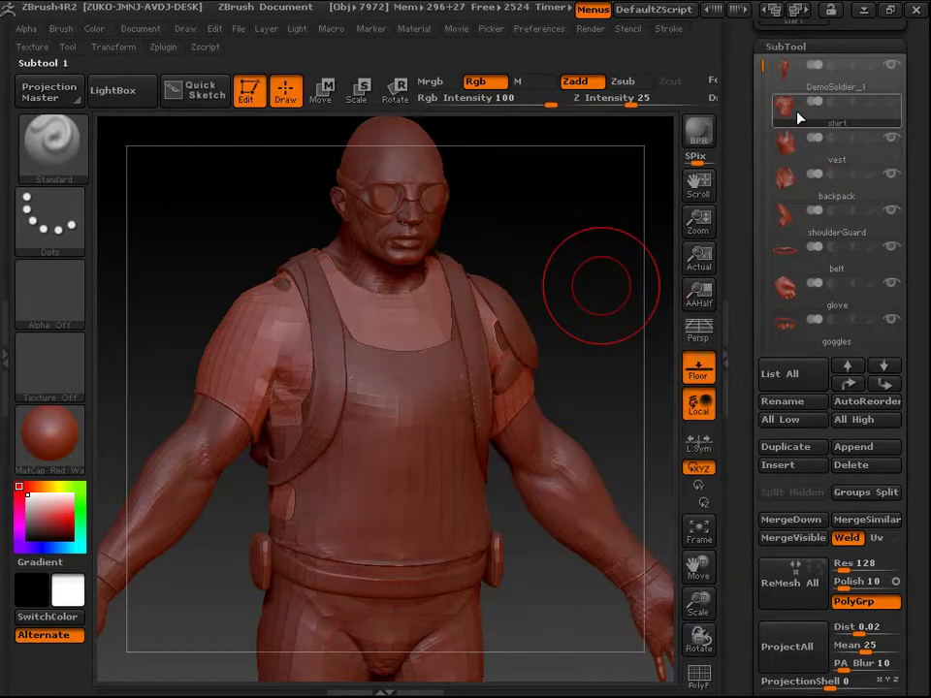
{"action": "mouse_move", "coordinate": [896, 111]}
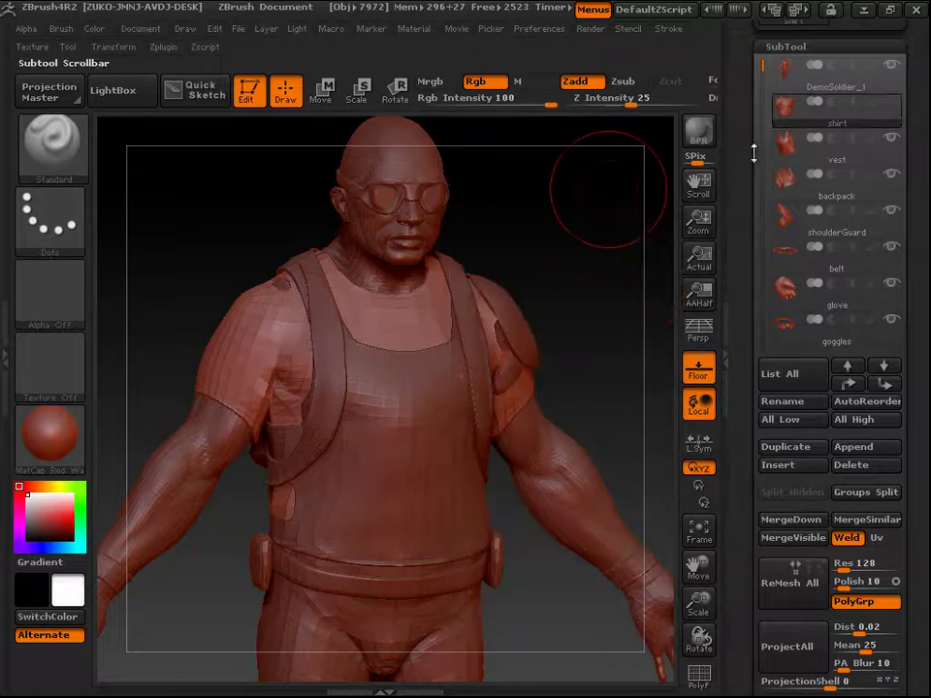
Isolate the shirt by hiding every other subtool, and show all the subtools again.
{"action": "left_click", "coordinate": [892, 103], "text": "shift"}
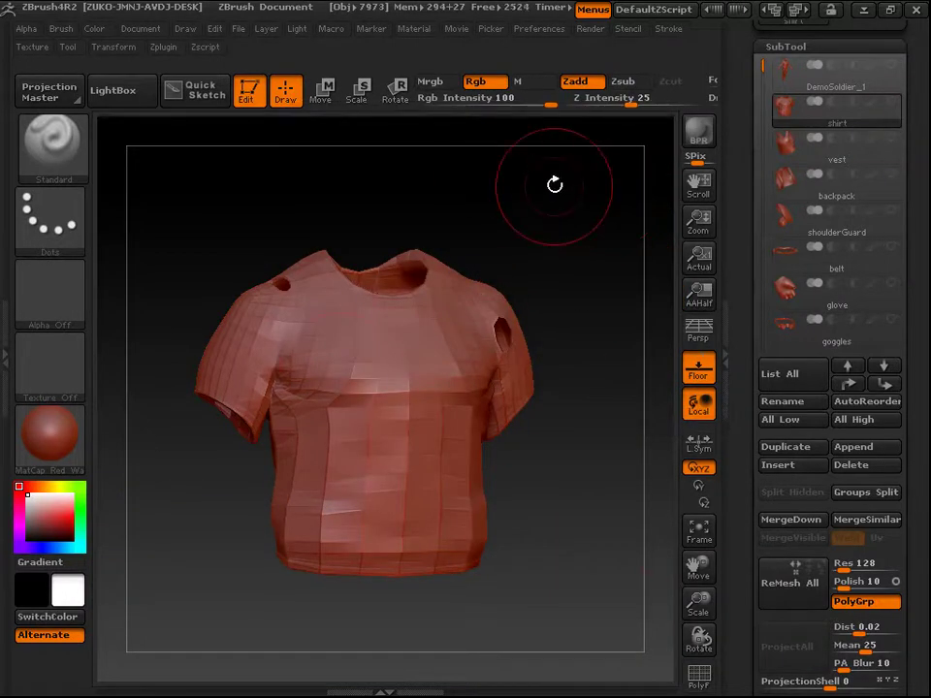
{"action": "left_click", "coordinate": [892, 103]}
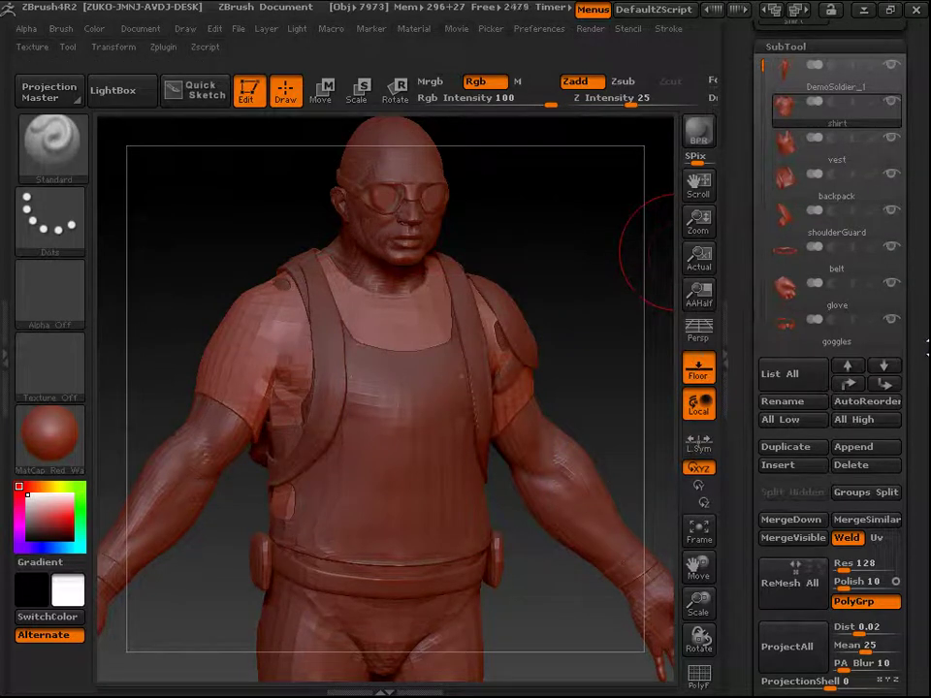
Merge the shirt down with the vest below it in the subtool list.
{"action": "left_click_drag", "start_coordinate": [928, 372], "coordinate": [926, 398]}
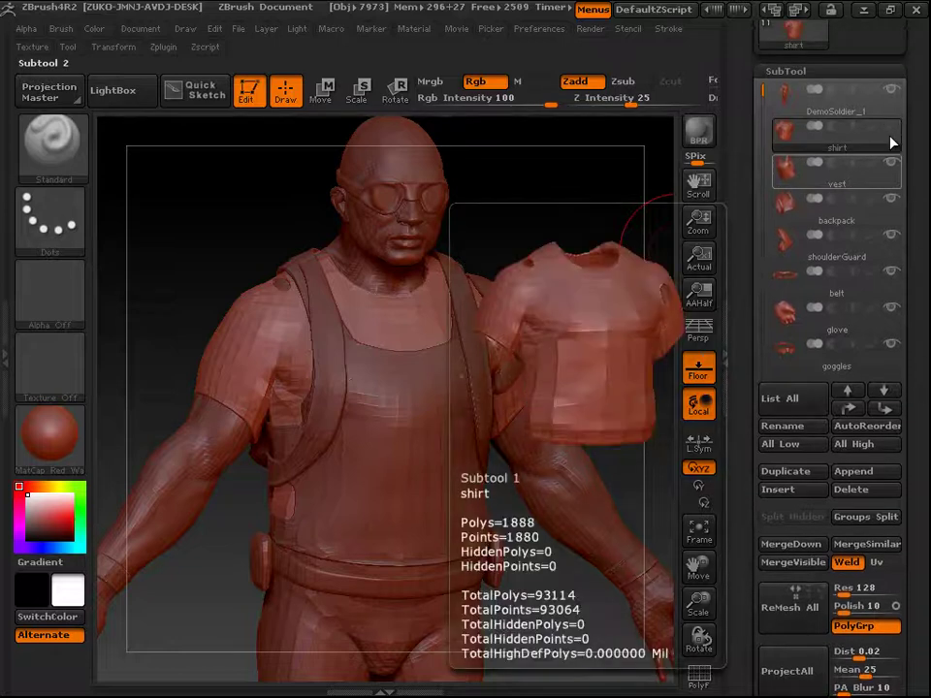
{"action": "scroll", "coordinate": [928, 323], "scroll_direction": "down", "scroll_amount": 1}
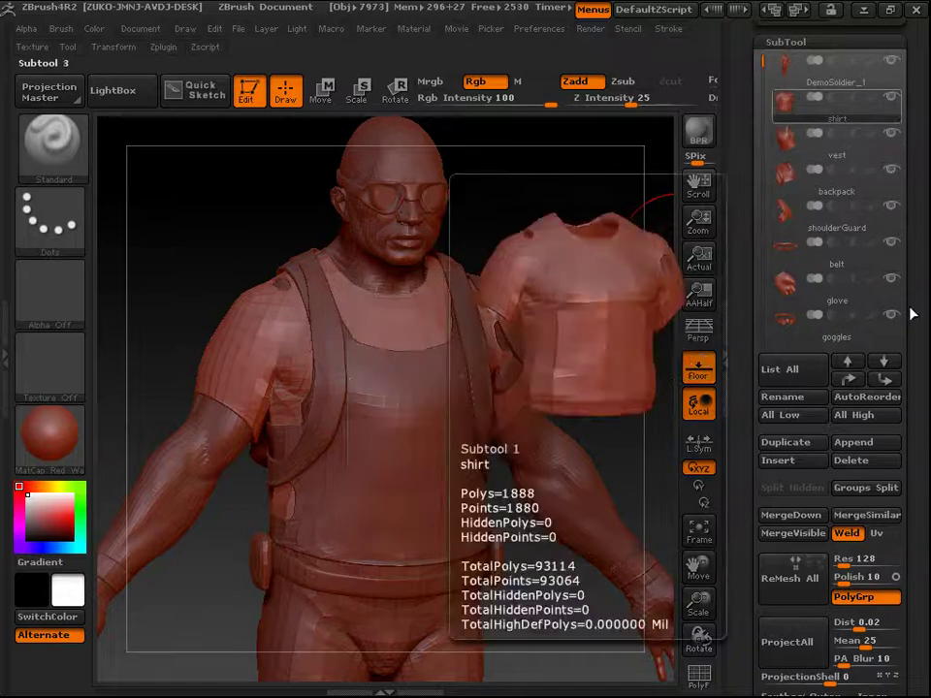
{"action": "scroll", "coordinate": [921, 419], "scroll_direction": "down", "scroll_amount": 2}
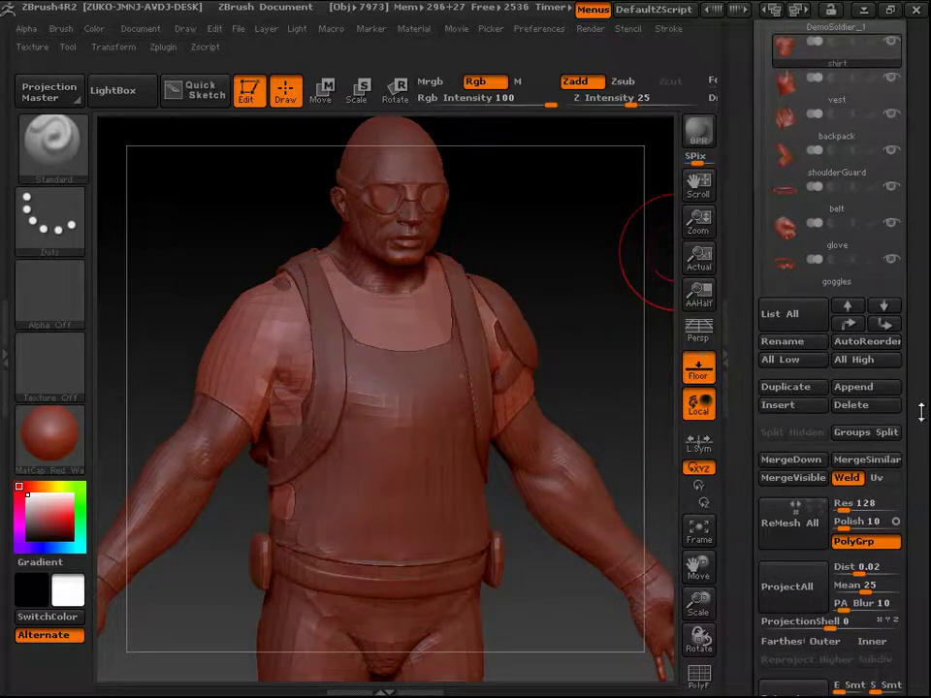
{"action": "mouse_move", "coordinate": [782, 62]}
{"action": "left_click", "coordinate": [788, 87]}
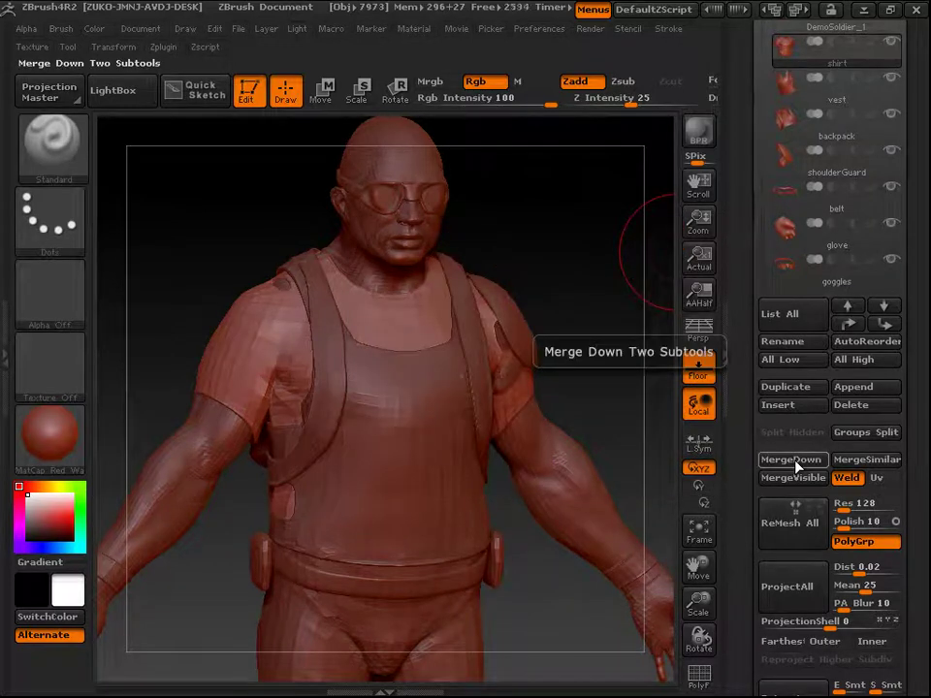
{"action": "left_click", "coordinate": [794, 461]}
Examine the merged shirt in the subtool list and on the soldier, previewing its combined mesh.
{"action": "left_click_drag", "start_coordinate": [928, 237], "coordinate": [929, 367]}
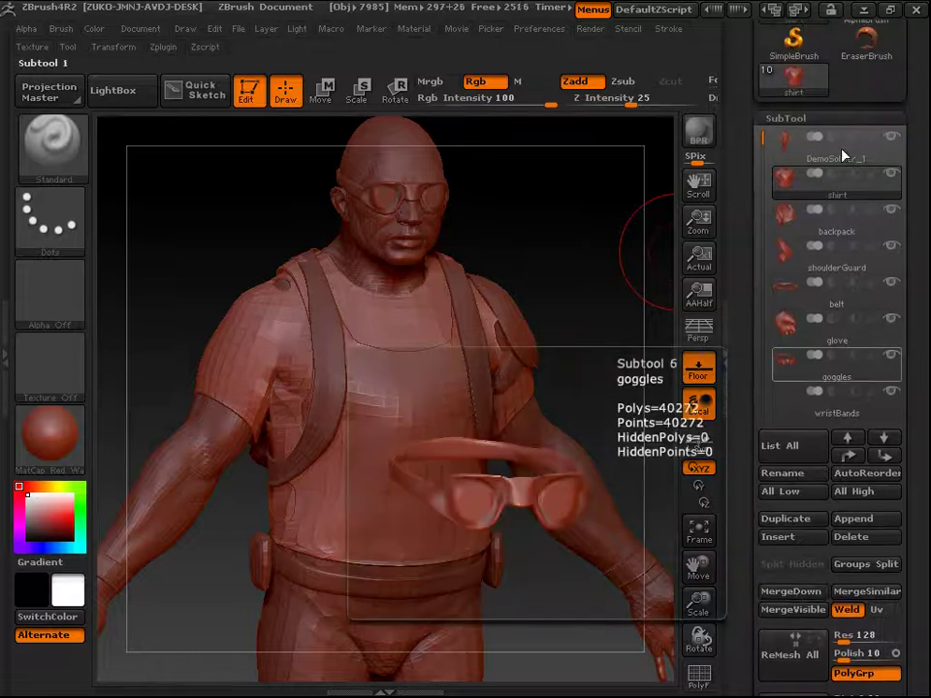
{"action": "left_click_drag", "start_coordinate": [928, 579], "coordinate": [924, 415]}
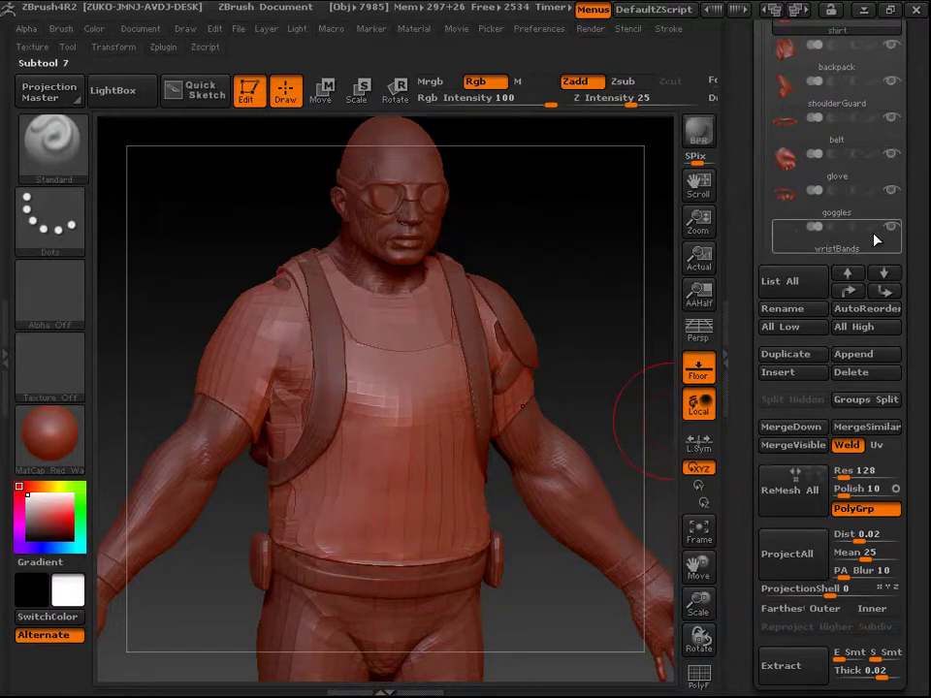
{"action": "mouse_move", "coordinate": [643, 174]}
{"action": "left_click_drag", "start_coordinate": [928, 165], "coordinate": [928, 245]}
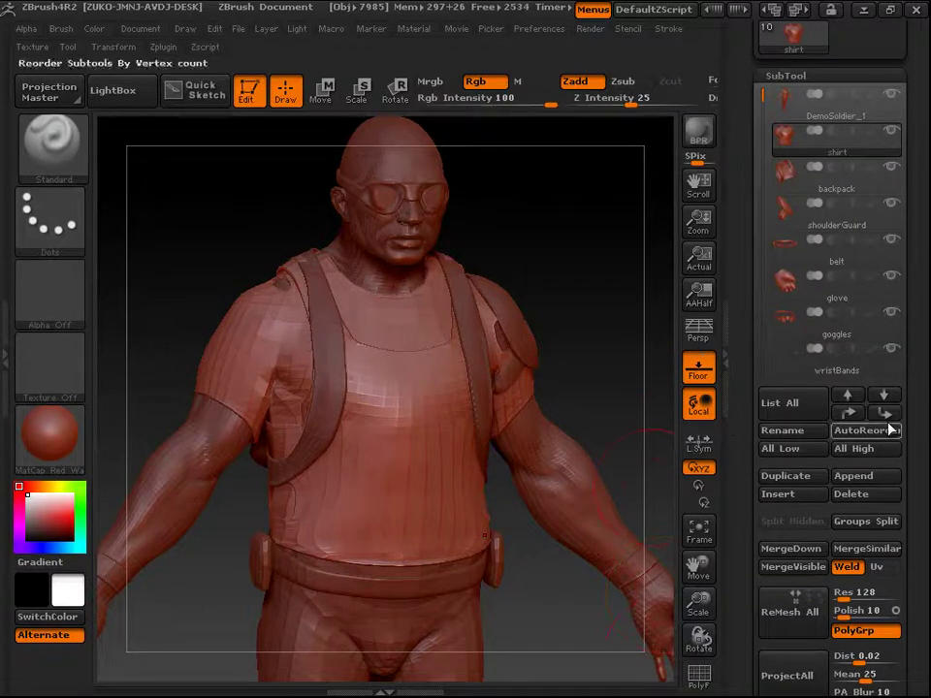
{"action": "left_click_drag", "start_coordinate": [929, 224], "coordinate": [924, 330]}
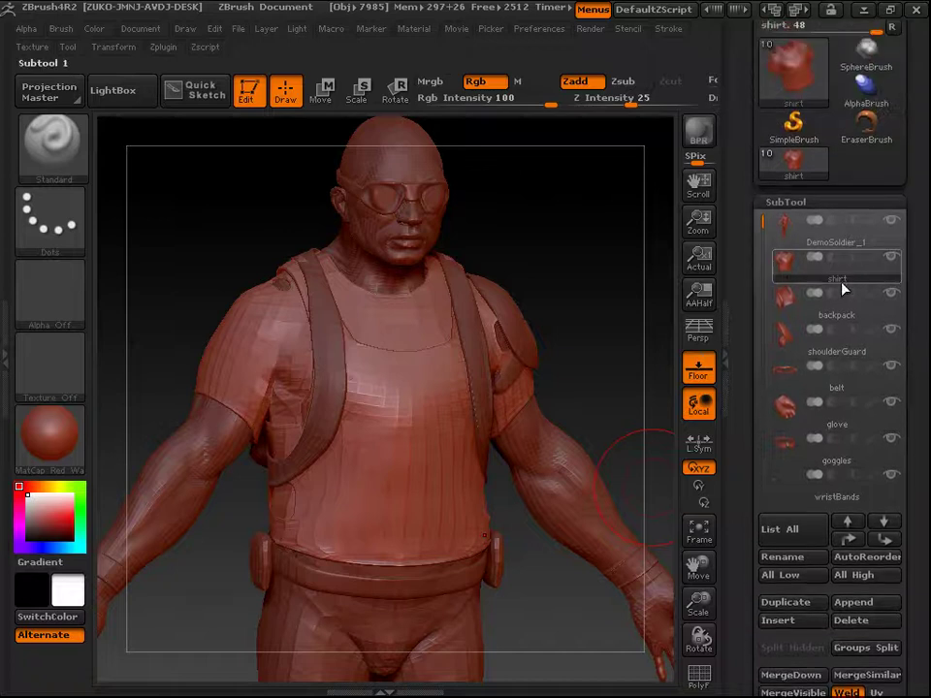
{"action": "mouse_move", "coordinate": [788, 270]}
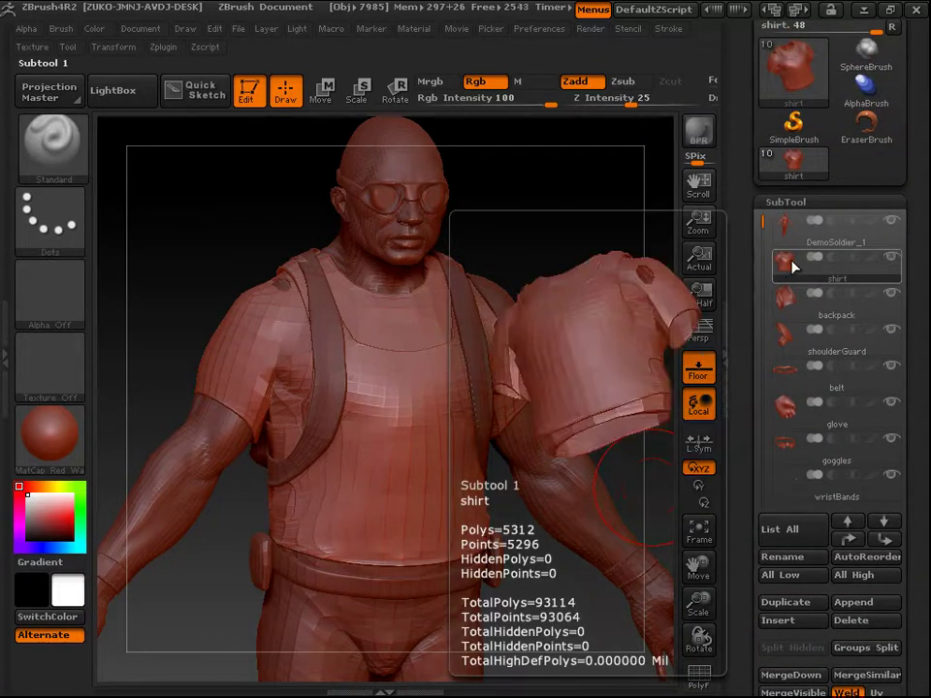
Make the backpack the active subtool and leave only it and the shoulderGuard visible.
{"action": "left_click_drag", "start_coordinate": [925, 482], "coordinate": [923, 368]}
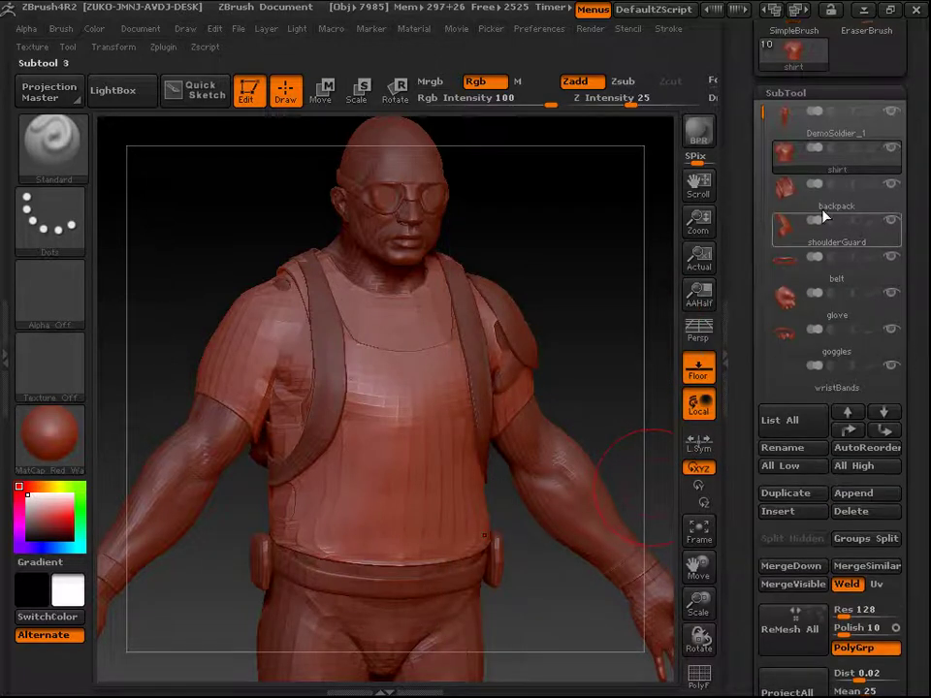
{"action": "left_click_drag", "start_coordinate": [927, 500], "coordinate": [927, 472]}
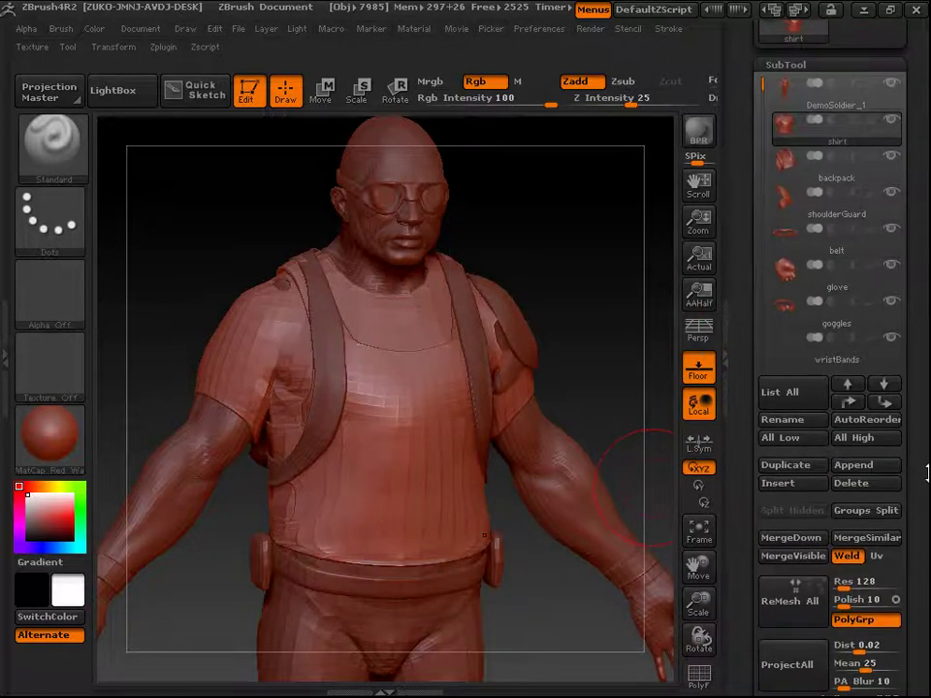
{"action": "left_click", "coordinate": [786, 179]}
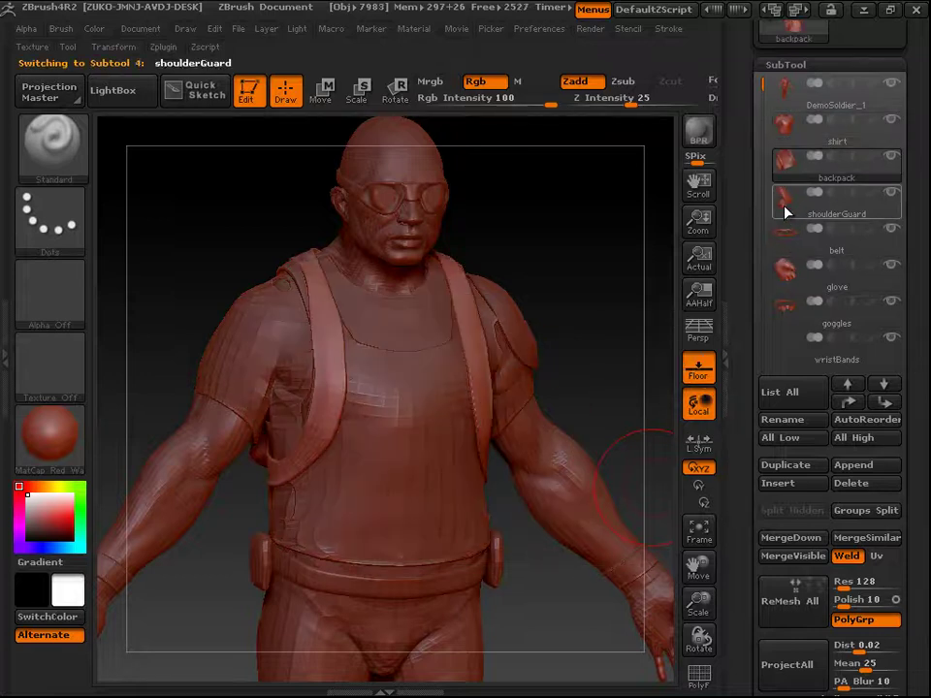
{"action": "left_click", "coordinate": [786, 209]}
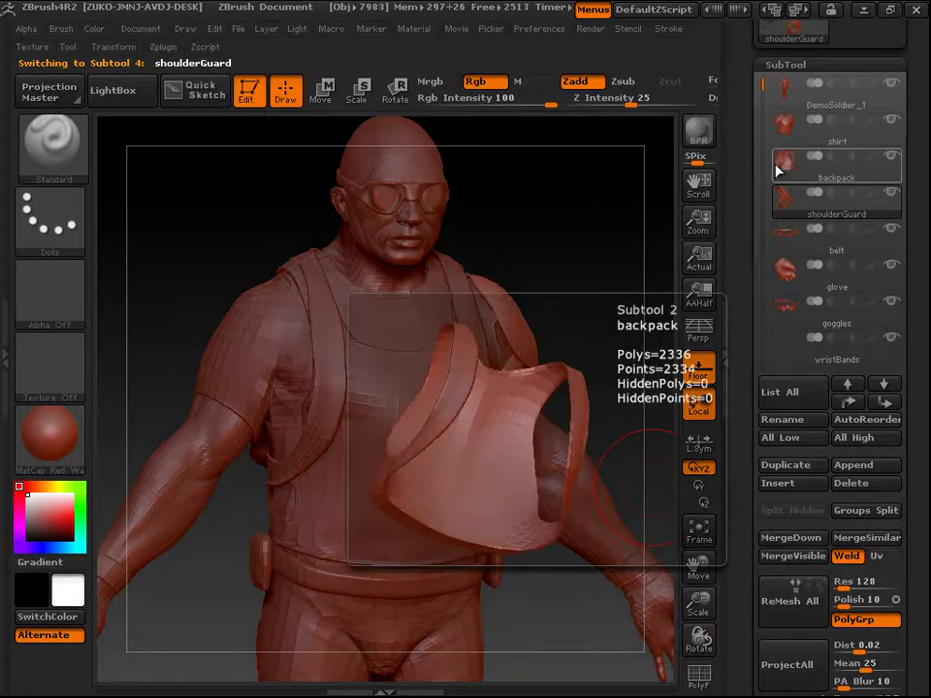
{"action": "left_click", "coordinate": [781, 167]}
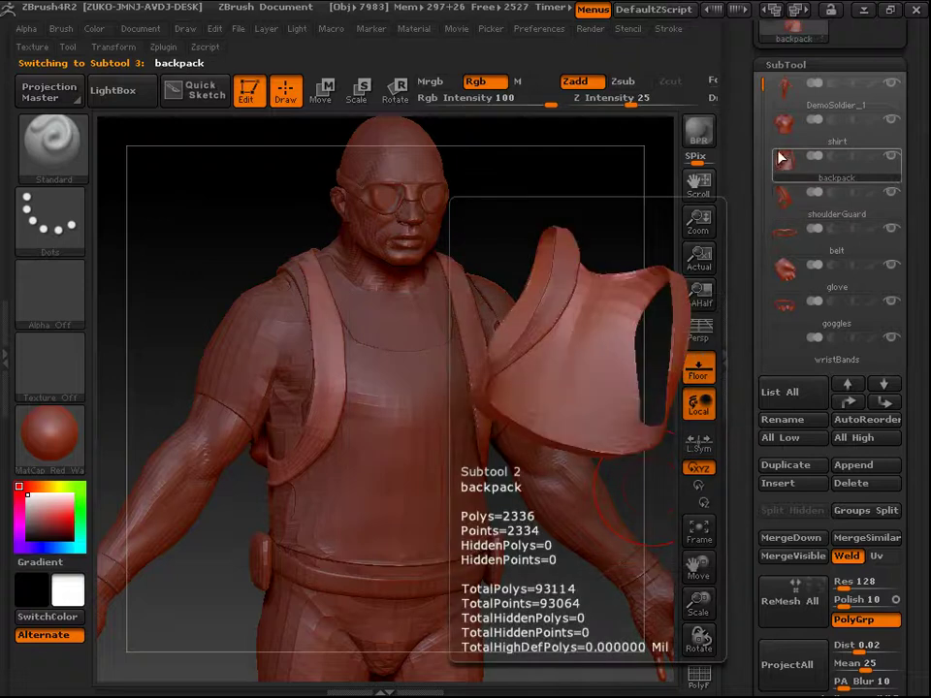
{"action": "left_click", "coordinate": [892, 157], "text": "shift"}
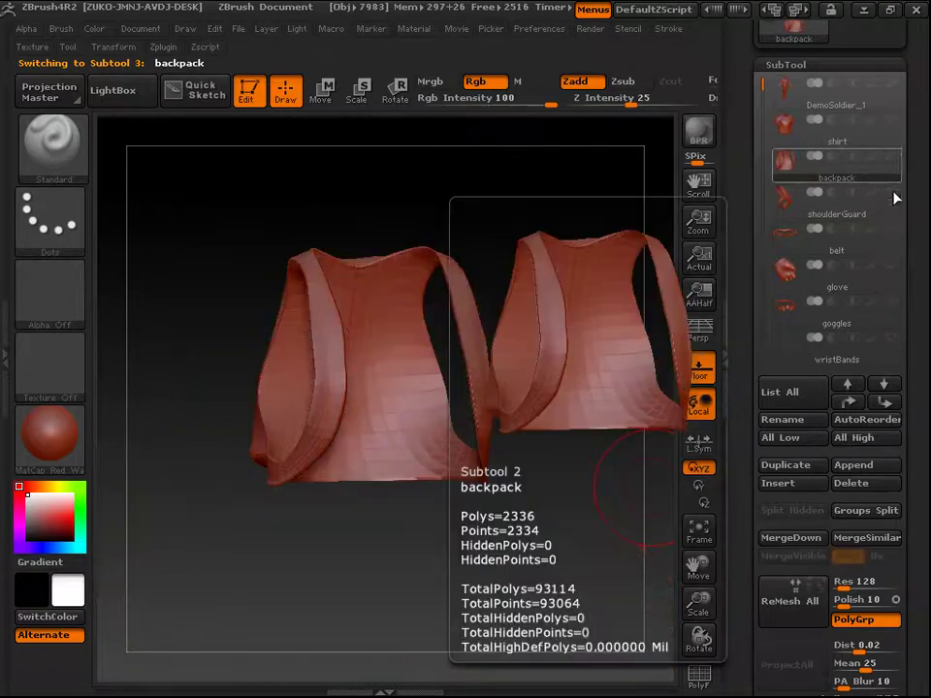
{"action": "left_click", "coordinate": [895, 195]}
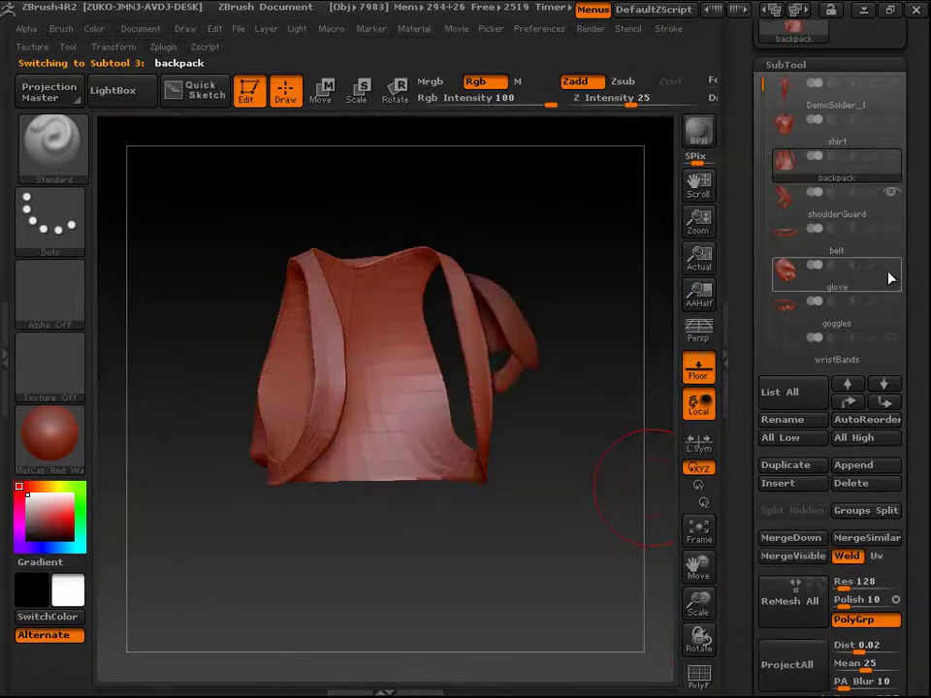
Merge the visible backpack and shoulderGuard subtools into a separate tool, inspecting both parts from several angles.
{"action": "left_click_drag", "start_coordinate": [617, 235], "coordinate": [490, 231]}
{"action": "left_click_drag", "start_coordinate": [593, 197], "coordinate": [499, 222], "text": "alt"}
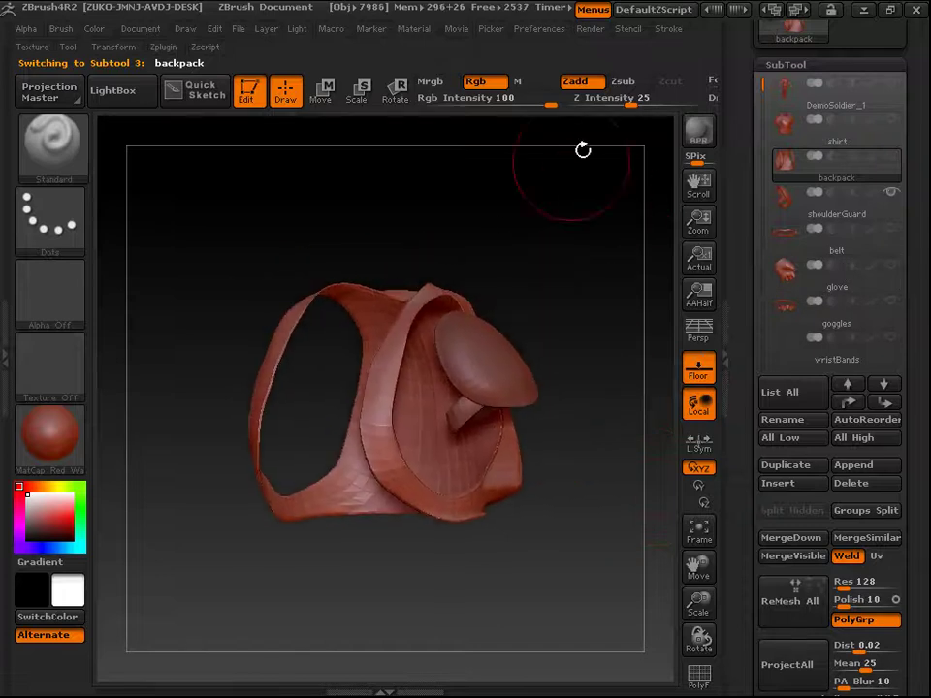
{"action": "mouse_move", "coordinate": [573, 286]}
{"action": "left_mouse_down"}
{"action": "mouse_move", "coordinate": [588, 273]}
{"action": "mouse_move", "coordinate": [524, 274]}
{"action": "mouse_move", "coordinate": [588, 279]}
{"action": "left_mouse_up"}
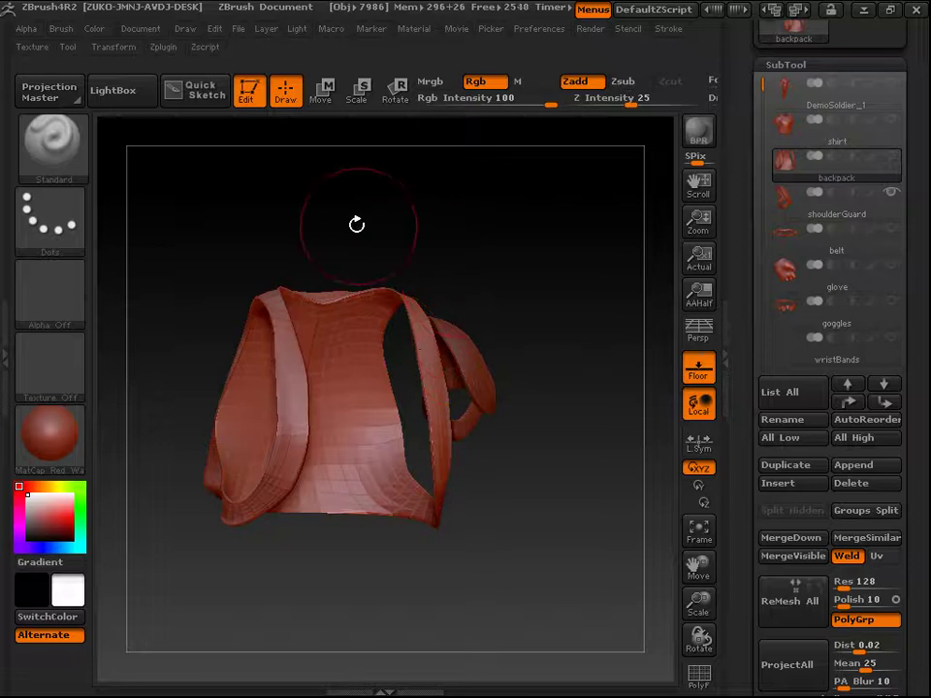
{"action": "left_click_drag", "start_coordinate": [923, 505], "coordinate": [928, 428]}
{"action": "scroll", "coordinate": [927, 423], "scroll_direction": "down", "scroll_amount": 2}
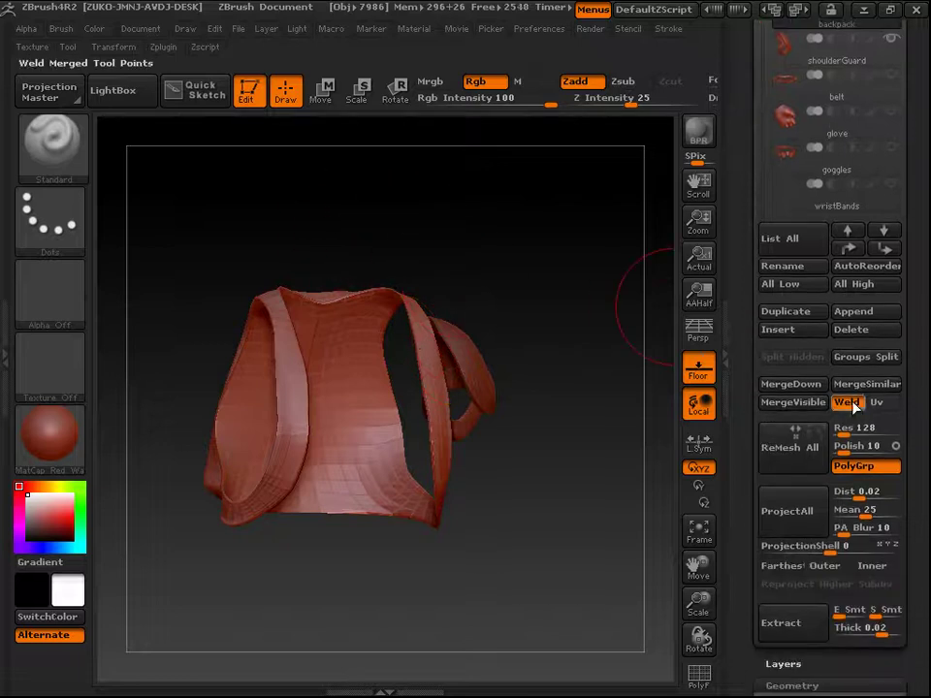
{"action": "left_click", "coordinate": [803, 401]}
Switch to the Merged_backpack tool and inspect the combined backpack and shoulder guard up close.
{"action": "scroll", "coordinate": [928, 312], "scroll_direction": "up", "scroll_amount": 5}
{"action": "mouse_move", "coordinate": [798, 237]}
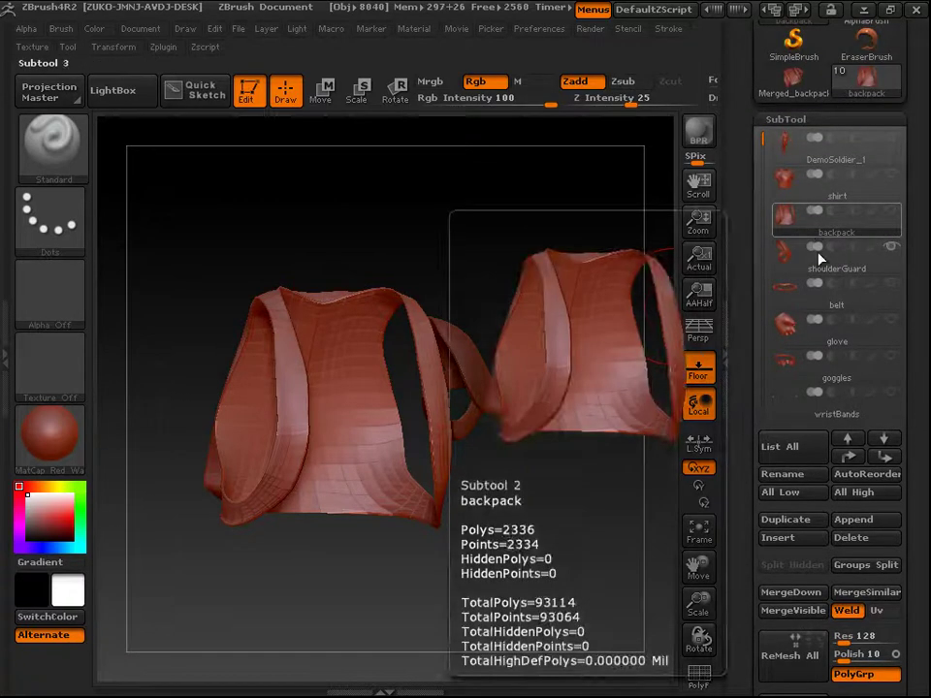
{"action": "left_click_drag", "start_coordinate": [916, 405], "coordinate": [916, 492]}
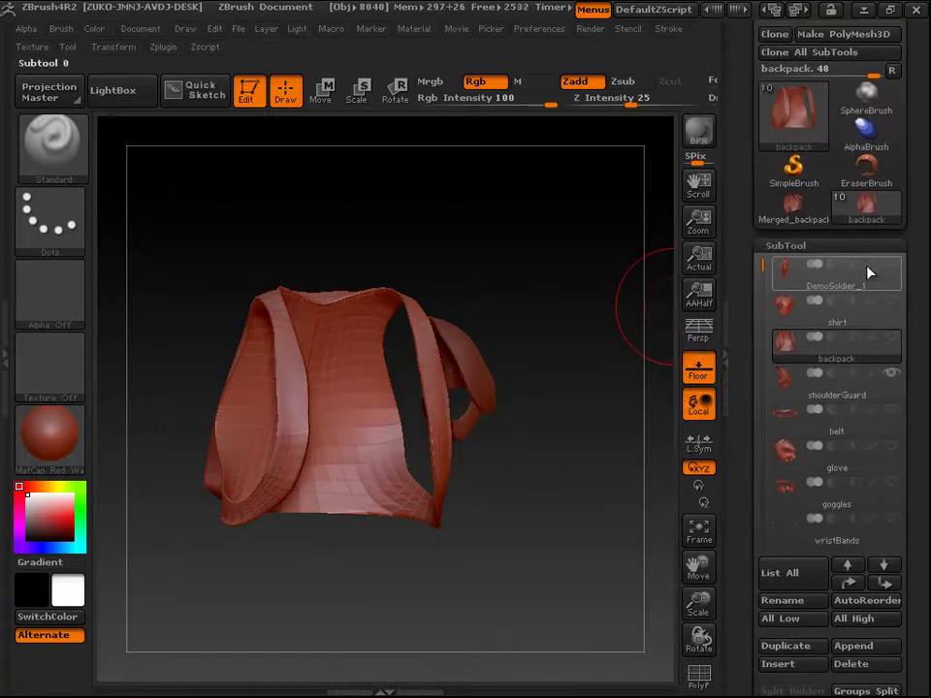
{"action": "left_click", "coordinate": [813, 380]}
{"action": "left_click", "coordinate": [791, 212]}
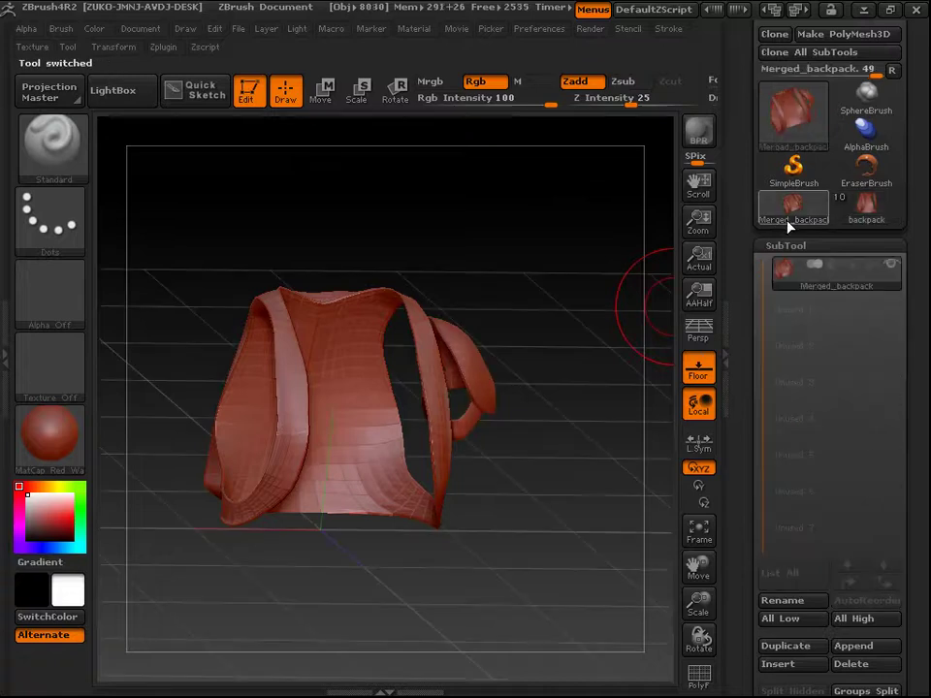
{"action": "left_click_drag", "start_coordinate": [613, 347], "coordinate": [561, 303]}
{"action": "key", "text": "f"}
{"action": "left_click_drag", "start_coordinate": [579, 464], "coordinate": [577, 294], "text": "alt"}
{"action": "key", "text": "f"}
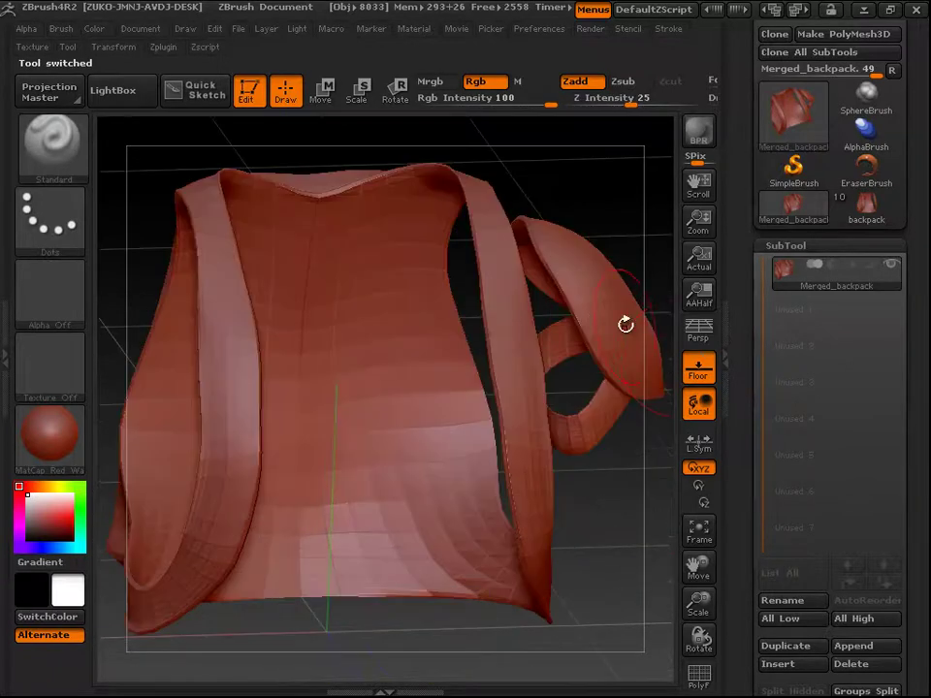
Return to the soldier's multi-part backpack tool and delete its original backpack and shoulderGuard subtools.
{"action": "left_click", "coordinate": [866, 203]}
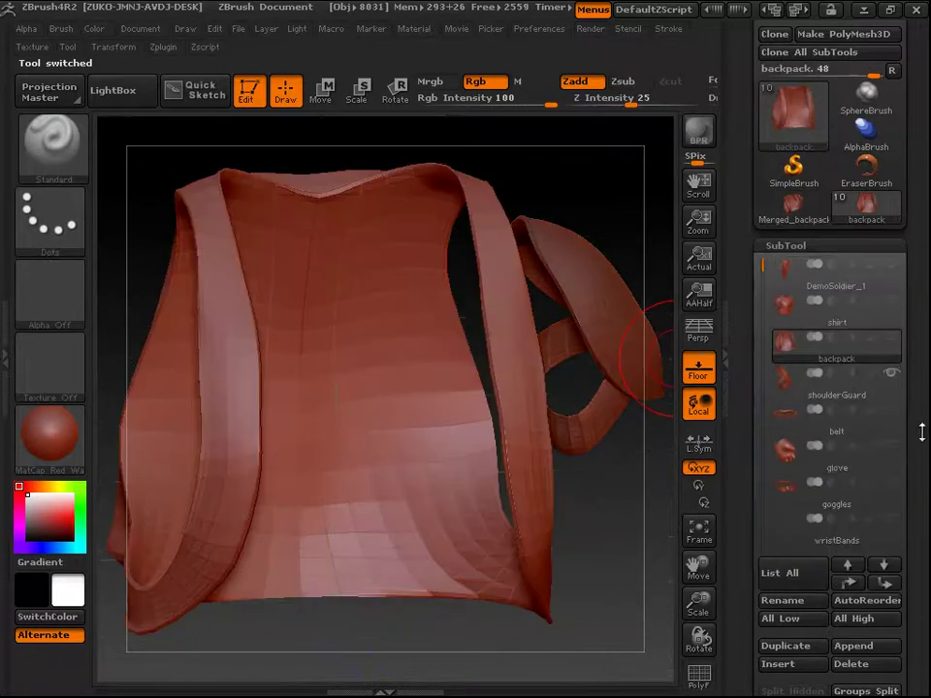
{"action": "scroll", "coordinate": [915, 408], "scroll_direction": "down", "scroll_amount": 1}
{"action": "mouse_move", "coordinate": [786, 322]}
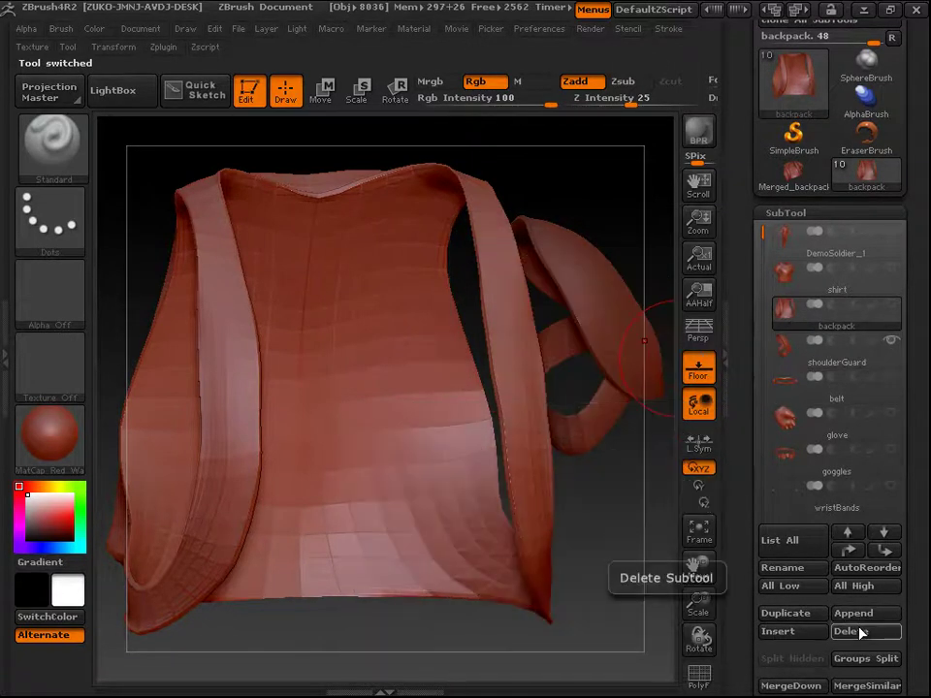
{"action": "left_click", "coordinate": [859, 631]}
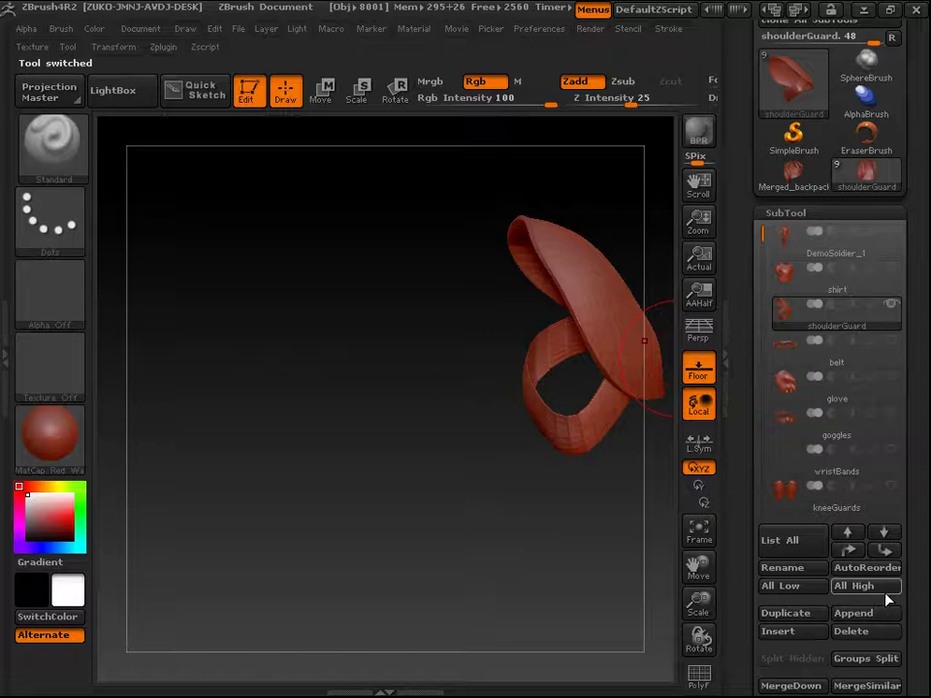
{"action": "left_click", "coordinate": [851, 632]}
Append the Merged_backpack tool to the soldier as a new subtool.
{"action": "mouse_move", "coordinate": [807, 254]}
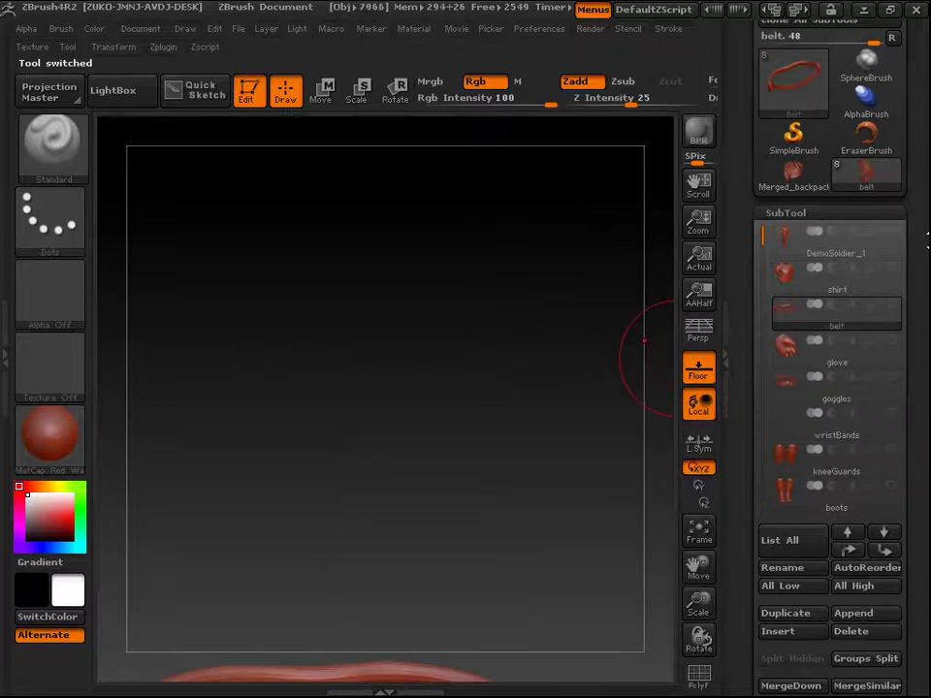
{"action": "left_click_drag", "start_coordinate": [928, 223], "coordinate": [928, 236]}
{"action": "left_click_drag", "start_coordinate": [762, 246], "coordinate": [759, 329]}
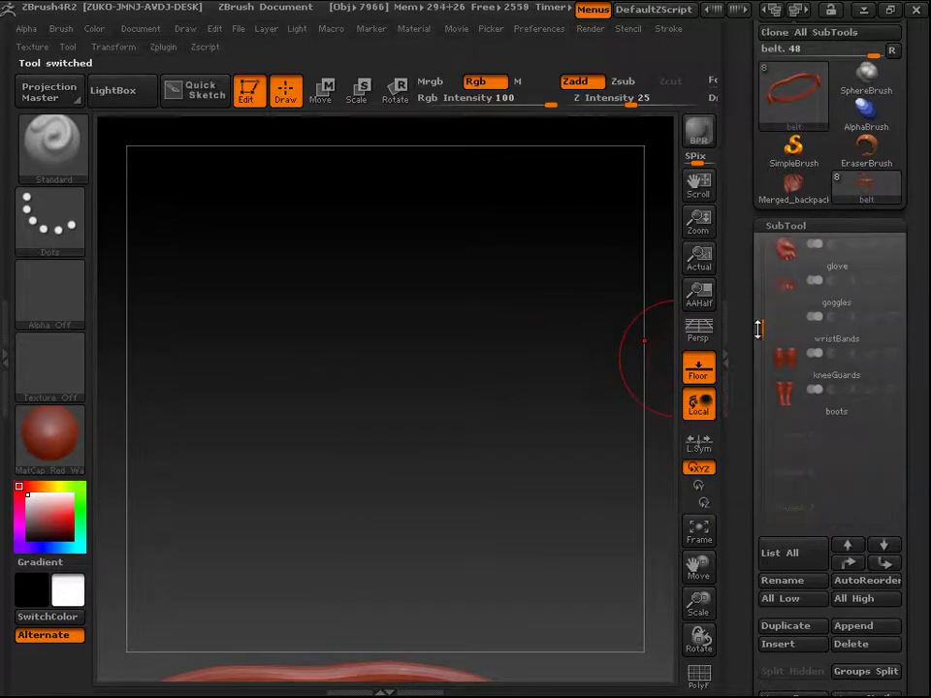
{"action": "left_click", "coordinate": [857, 627]}
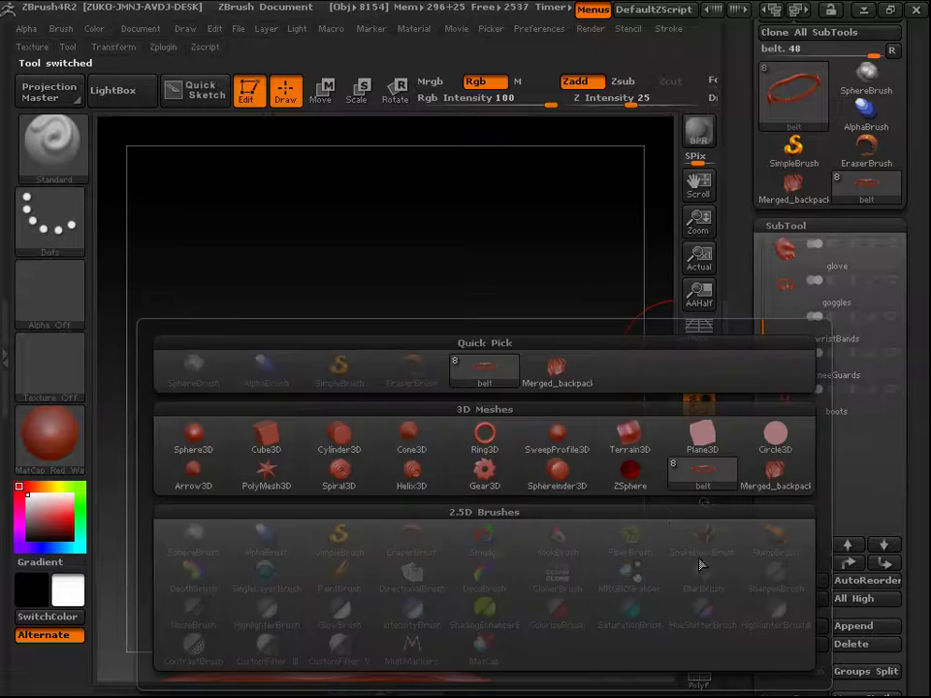
{"action": "left_click", "coordinate": [580, 379]}
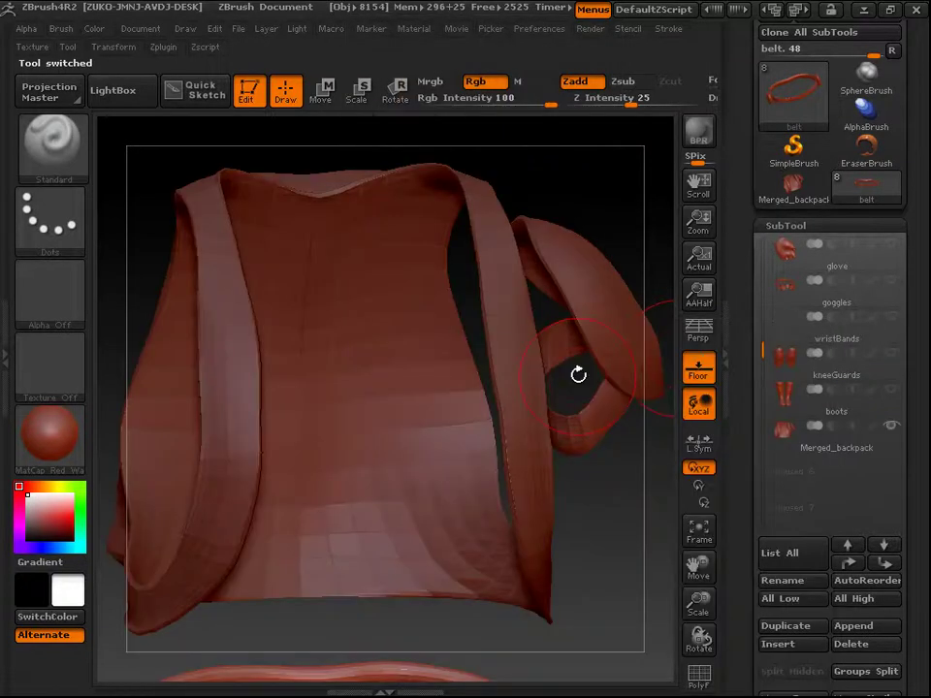
Toggle the visibility of the Merged_backpack subtool, leave it shown with the belt, and make it the active subtool.
{"action": "left_click_drag", "start_coordinate": [612, 536], "coordinate": [582, 340], "text": "alt"}
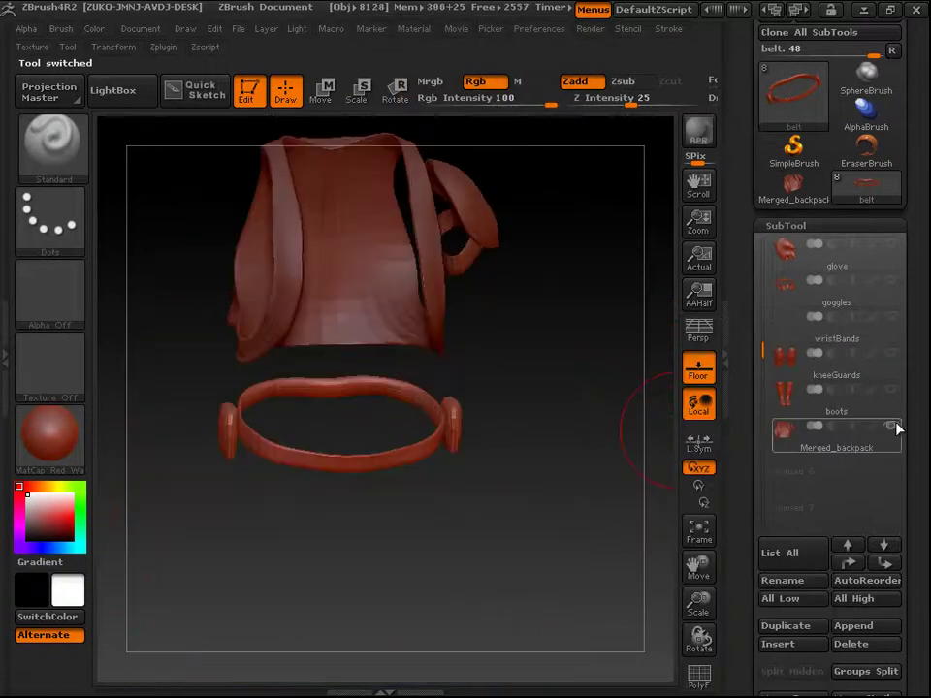
{"action": "left_click", "coordinate": [896, 428]}
{"action": "left_click", "coordinate": [896, 429]}
{"action": "left_click", "coordinate": [893, 428]}
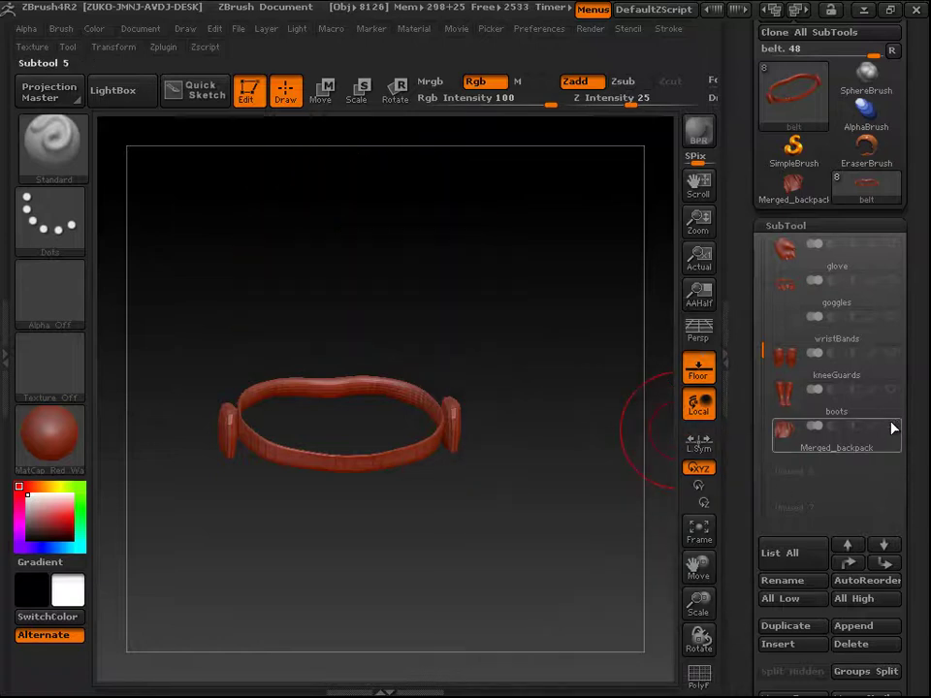
{"action": "left_click", "coordinate": [892, 426]}
{"action": "left_click", "coordinate": [796, 455]}
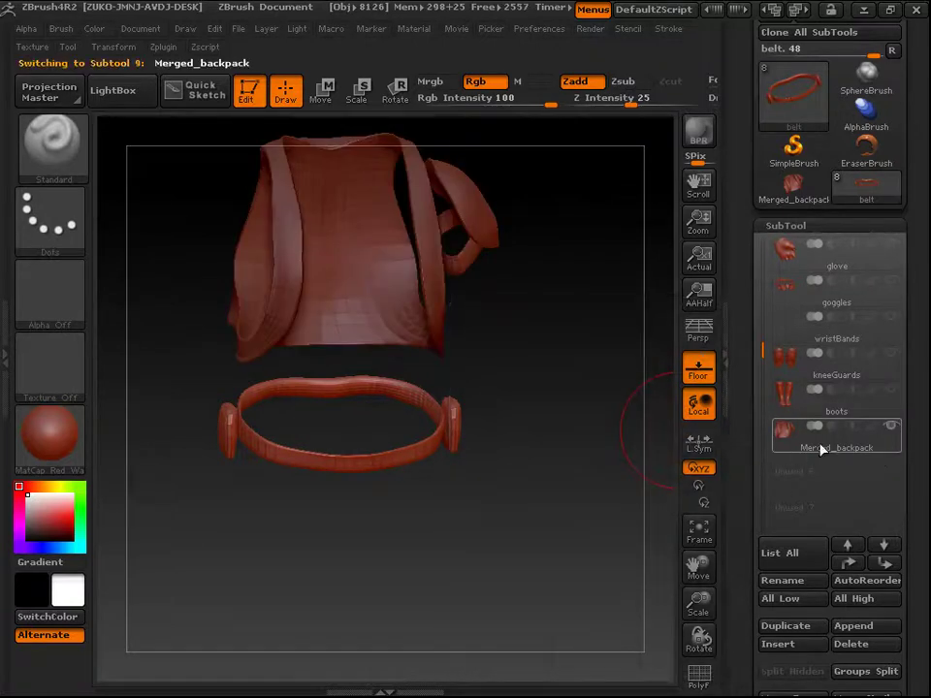
Show all of the soldier's subtools together with the Merged_backpack.
{"action": "left_click", "coordinate": [891, 426], "text": "shift"}
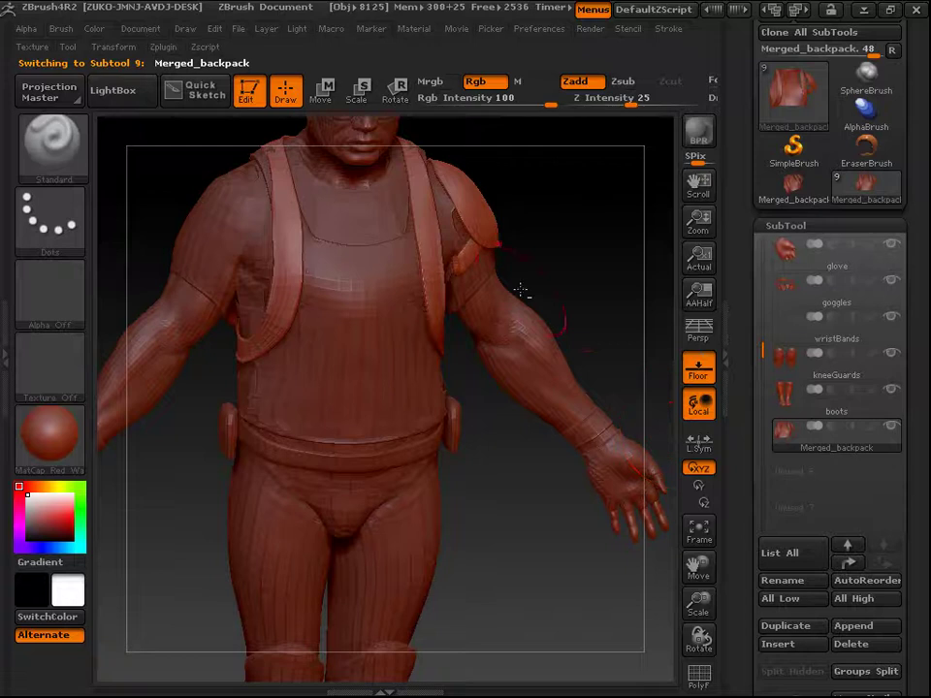
{"action": "left_click_drag", "start_coordinate": [564, 267], "coordinate": [616, 362], "text": "alt"}
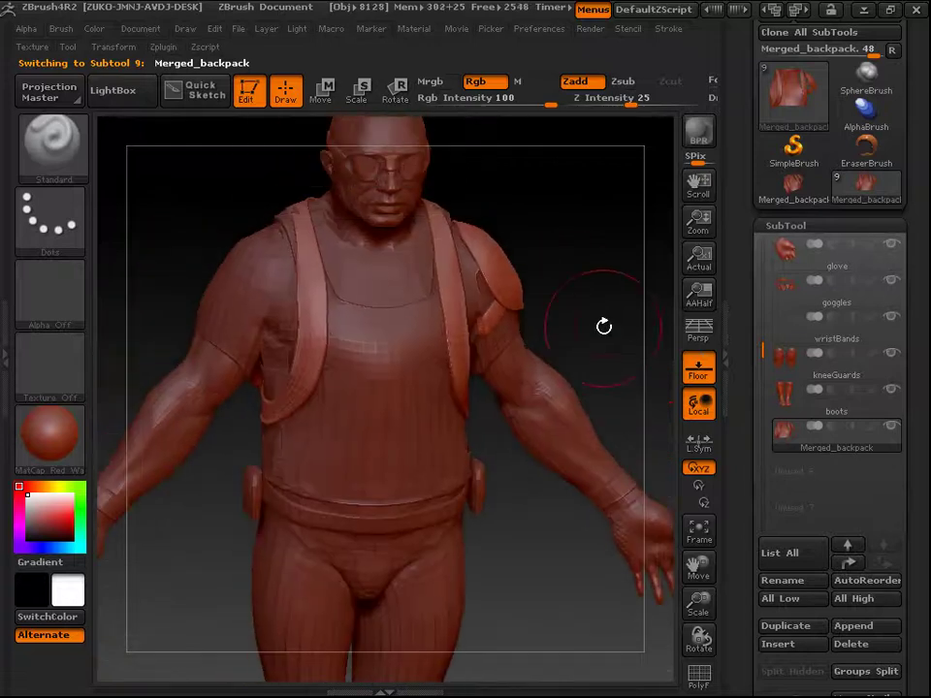
{"action": "left_click_drag", "start_coordinate": [590, 294], "coordinate": [600, 304], "text": "alt"}
Turn on the Weld option for merging subtools.
{"action": "left_click_drag", "start_coordinate": [927, 442], "coordinate": [926, 306]}
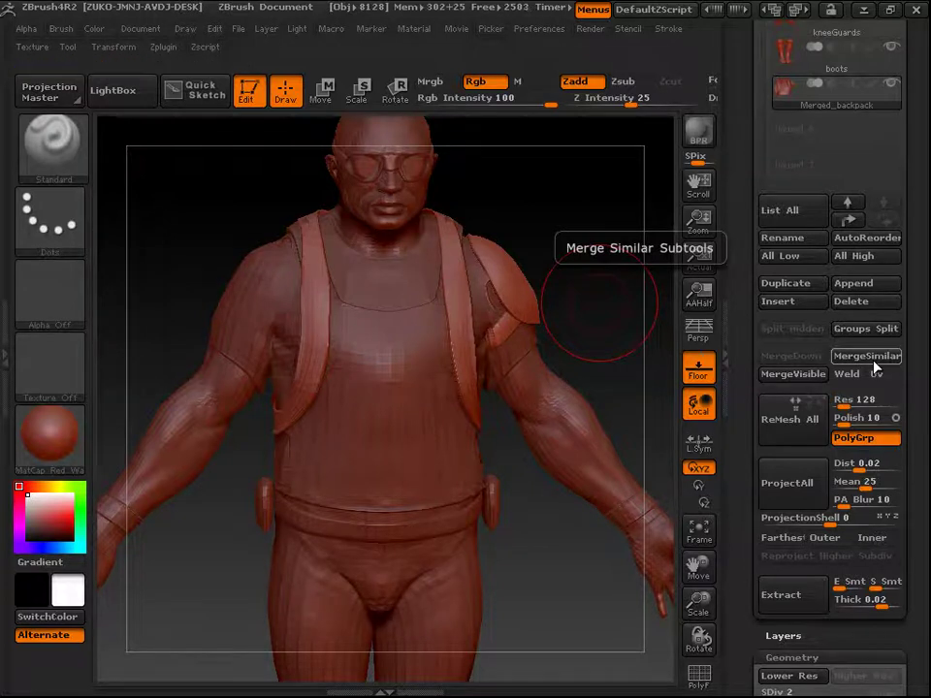
{"action": "scroll", "coordinate": [927, 262], "scroll_direction": "up", "scroll_amount": 2}
{"action": "scroll", "coordinate": [917, 401], "scroll_direction": "up", "scroll_amount": 1}
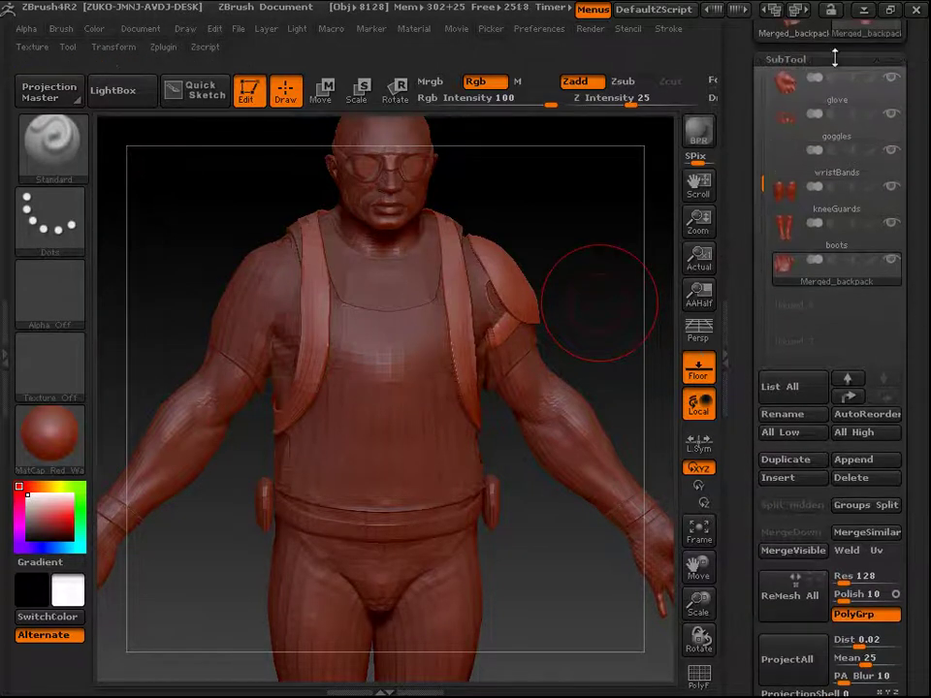
{"action": "scroll", "coordinate": [898, 407], "scroll_direction": "down", "scroll_amount": 2}
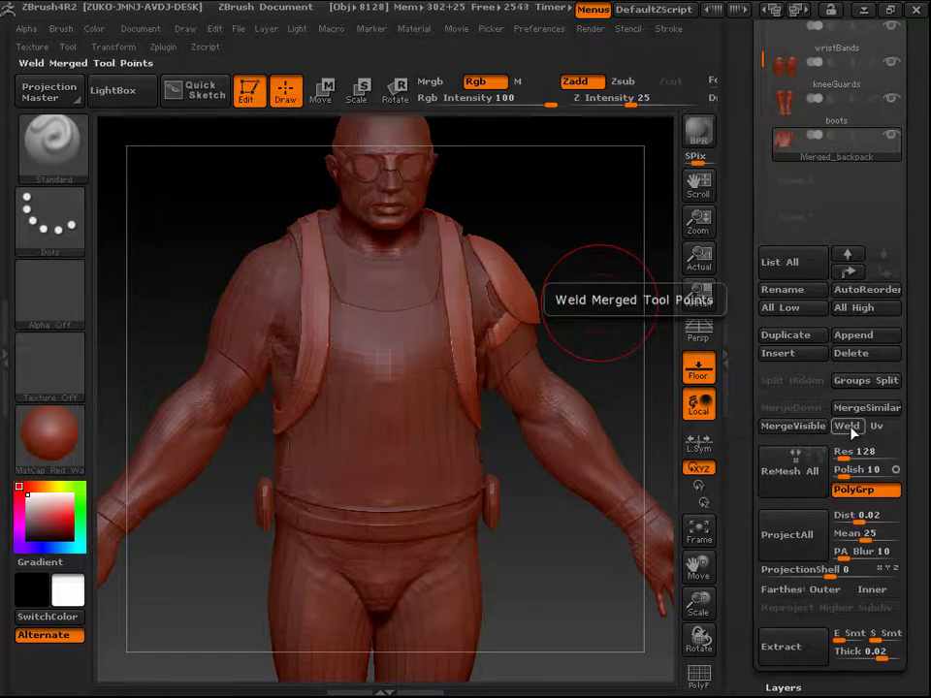
{"action": "left_click", "coordinate": [848, 427]}
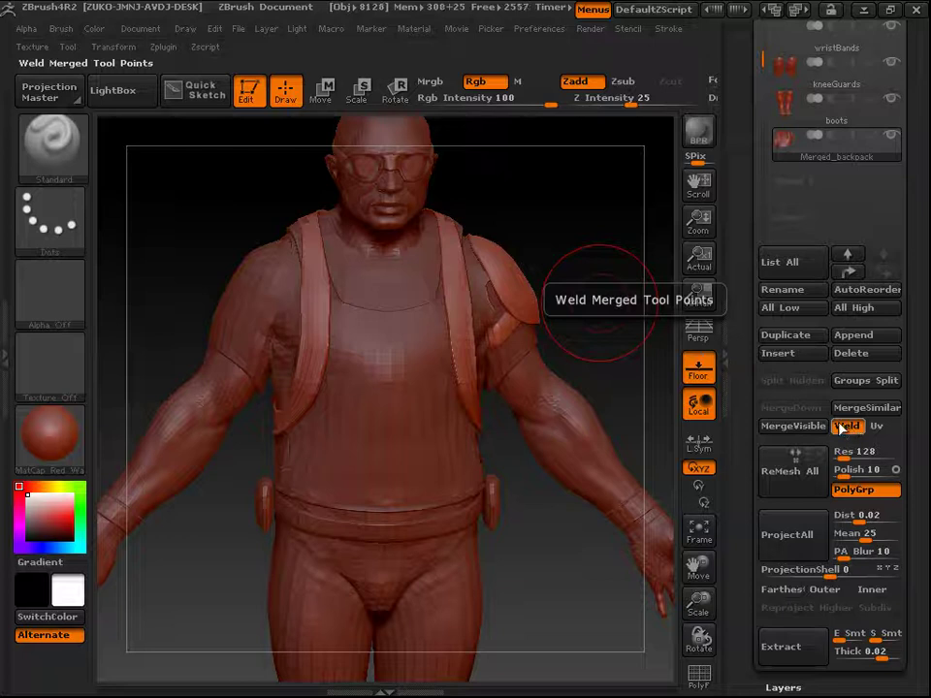
{"action": "left_click_drag", "start_coordinate": [632, 295], "coordinate": [637, 290]}
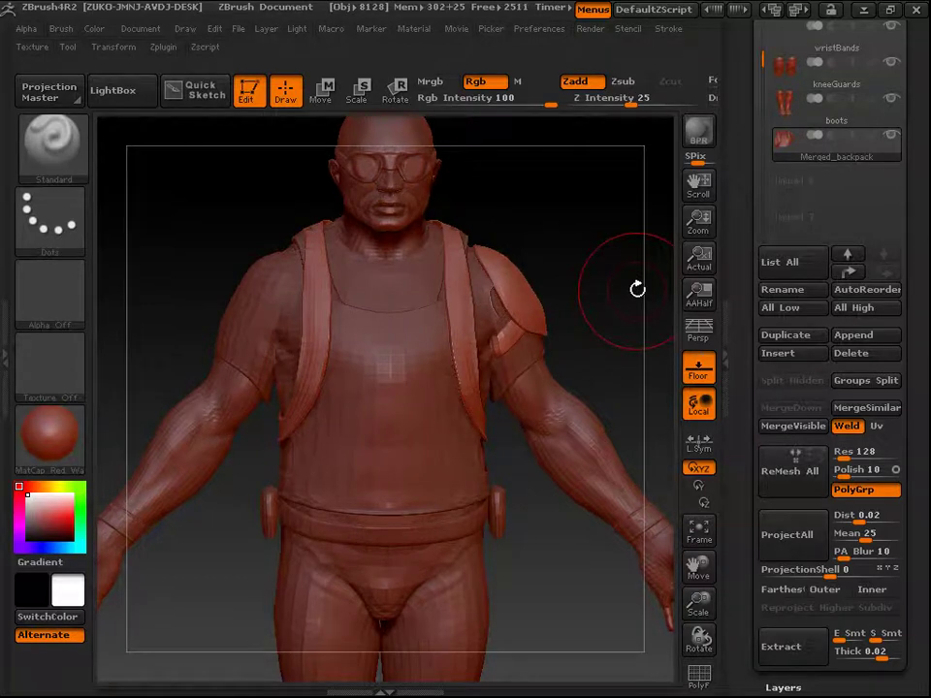
{"action": "scroll", "coordinate": [927, 464], "scroll_direction": "up", "scroll_amount": 2}
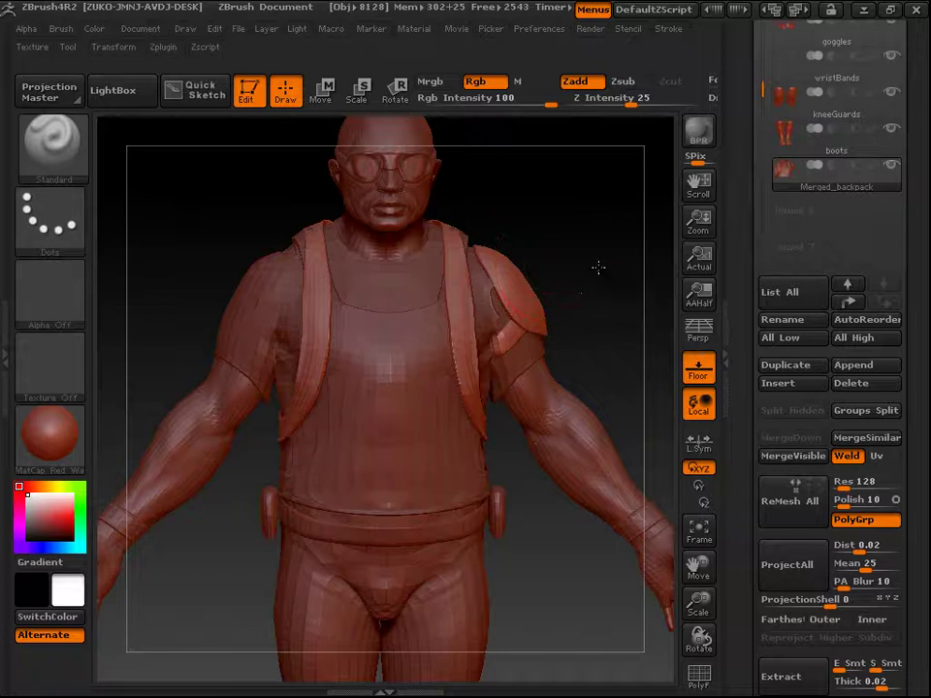
{"action": "left_click_drag", "start_coordinate": [602, 241], "coordinate": [553, 367], "text": "alt"}
{"action": "left_click_drag", "start_coordinate": [536, 282], "coordinate": [576, 384]}
{"action": "left_click_drag", "start_coordinate": [584, 334], "coordinate": [555, 439]}
{"action": "left_click_drag", "start_coordinate": [639, 335], "coordinate": [557, 442]}
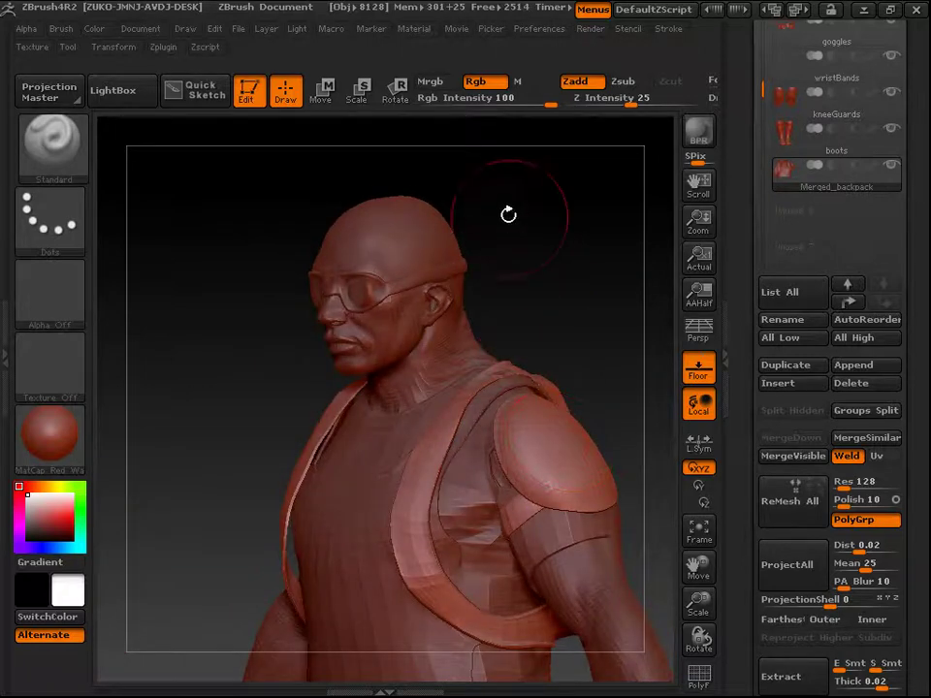
{"action": "mouse_move", "coordinate": [572, 357]}
{"action": "left_mouse_down"}
{"action": "mouse_move", "coordinate": [624, 273]}
{"action": "mouse_move", "coordinate": [653, 265]}
{"action": "left_mouse_up"}
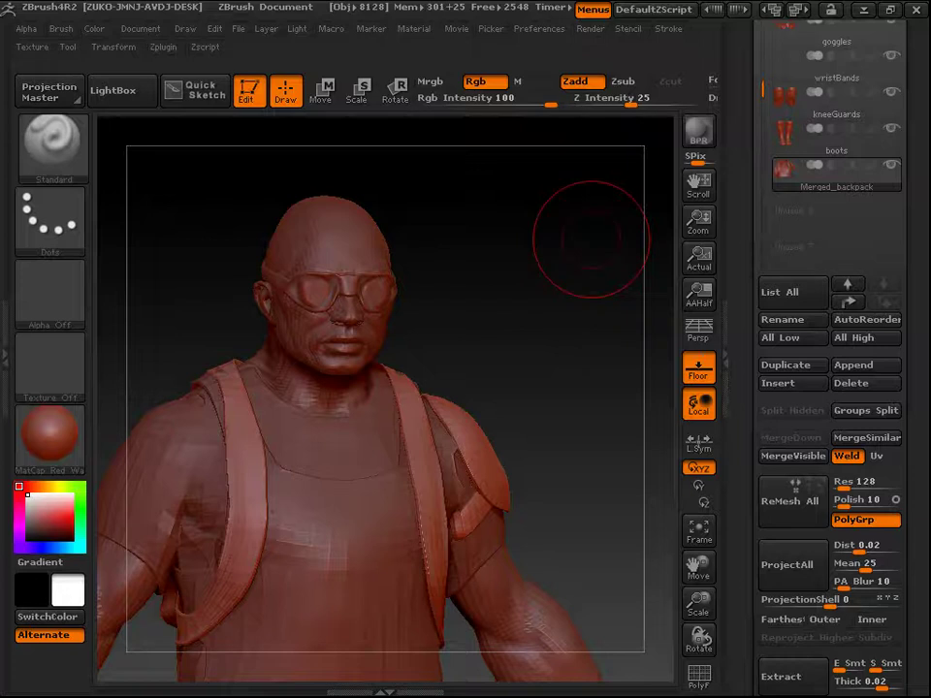
Make kneeGuards the active subtool and merge it down into the boots subtool with Weld enabled.
{"action": "left_click_drag", "start_coordinate": [924, 115], "coordinate": [924, 366]}
{"action": "left_click", "coordinate": [785, 365]}
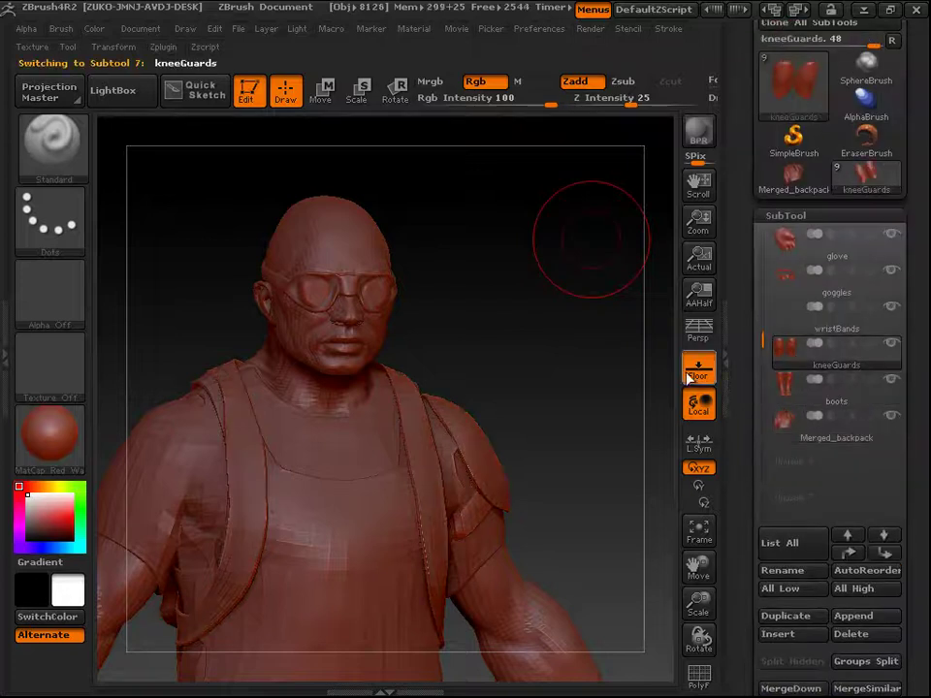
{"action": "left_click_drag", "start_coordinate": [631, 442], "coordinate": [551, 399], "text": "alt"}
{"action": "left_click_drag", "start_coordinate": [523, 500], "coordinate": [561, 206], "text": "alt"}
{"action": "left_click_drag", "start_coordinate": [561, 263], "coordinate": [588, 544], "text": "alt"}
{"action": "left_click_drag", "start_coordinate": [927, 548], "coordinate": [927, 416]}
{"action": "scroll", "coordinate": [926, 415], "scroll_direction": "down", "scroll_amount": 5}
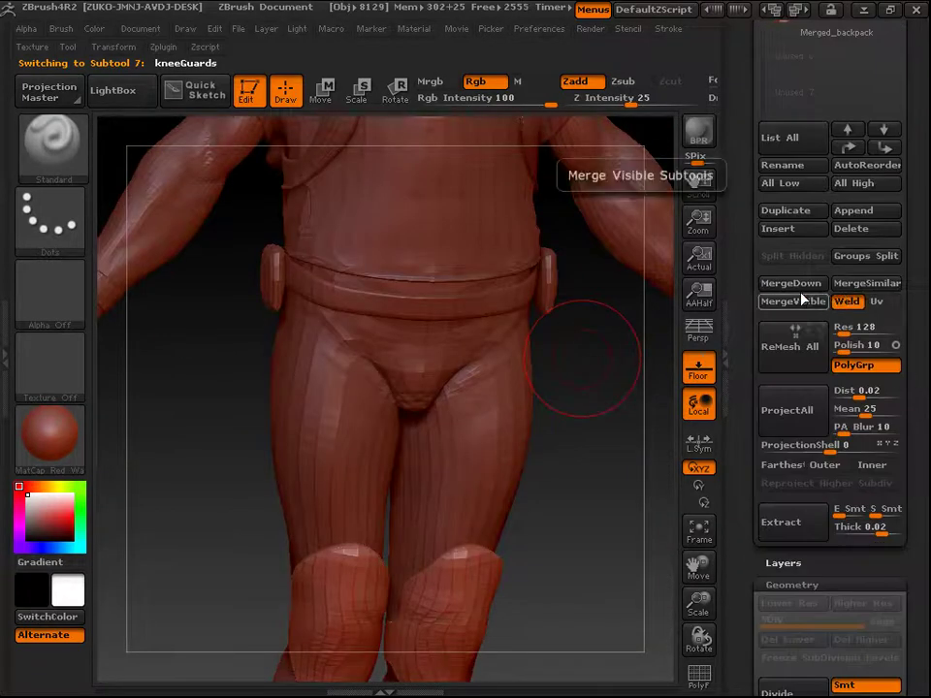
{"action": "scroll", "coordinate": [926, 376], "scroll_direction": "up", "scroll_amount": 1}
{"action": "scroll", "coordinate": [926, 377], "scroll_direction": "up", "scroll_amount": 10}
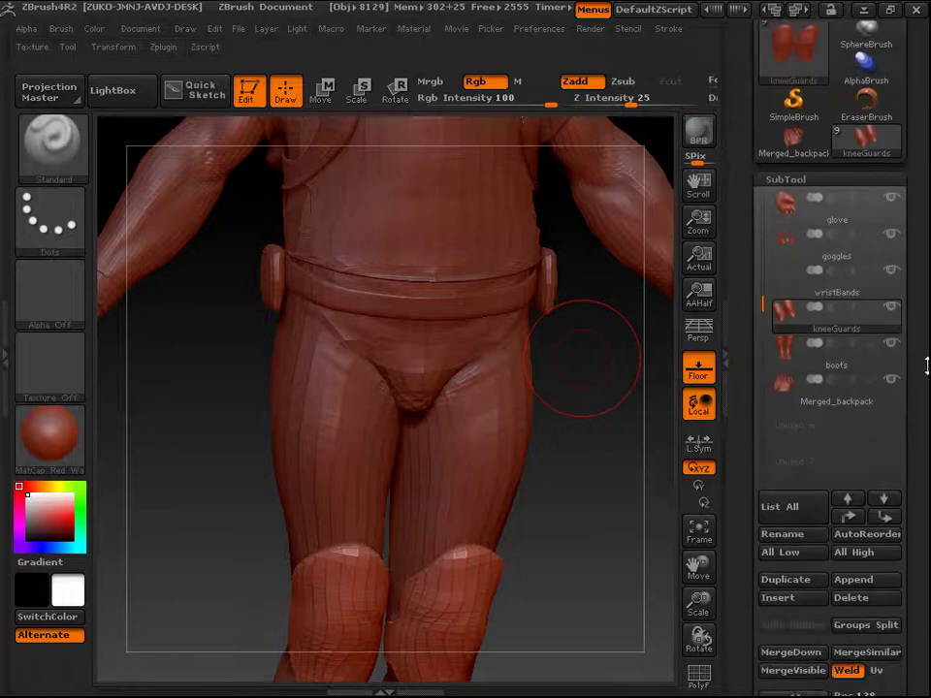
{"action": "mouse_move", "coordinate": [885, 313]}
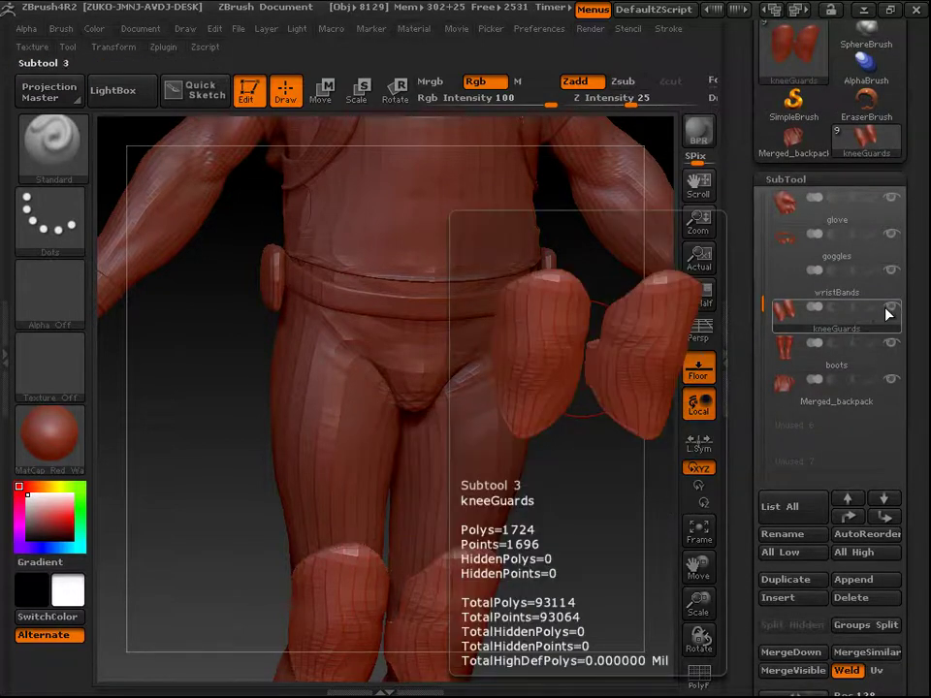
{"action": "left_click", "coordinate": [788, 312]}
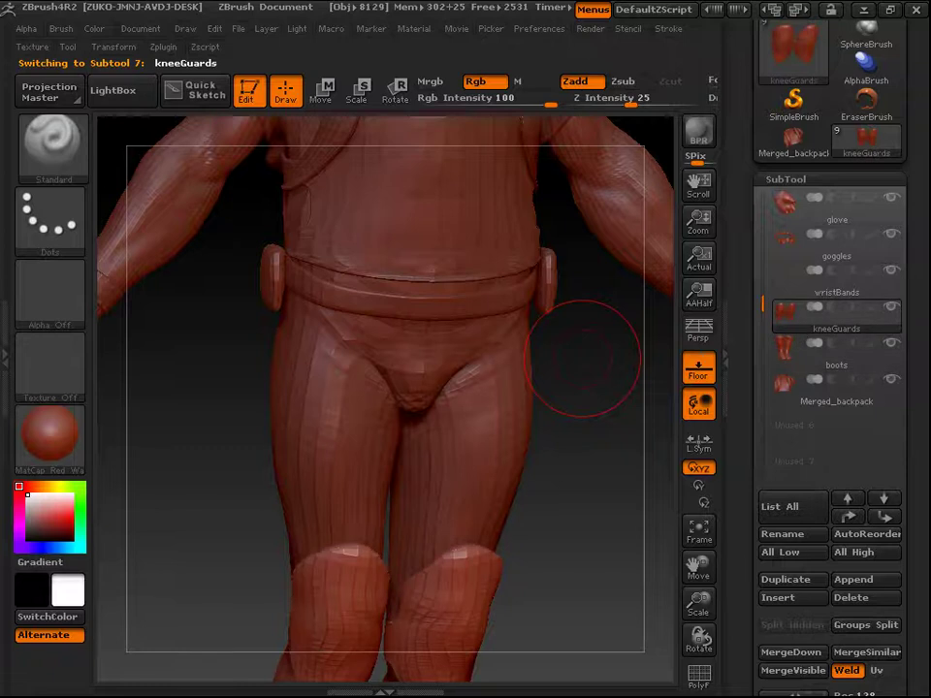
{"action": "scroll", "coordinate": [926, 419], "scroll_direction": "down", "scroll_amount": 5}
{"action": "scroll", "coordinate": [926, 419], "scroll_direction": "down", "scroll_amount": 5}
{"action": "left_click_drag", "start_coordinate": [576, 528], "coordinate": [611, 233], "text": "alt"}
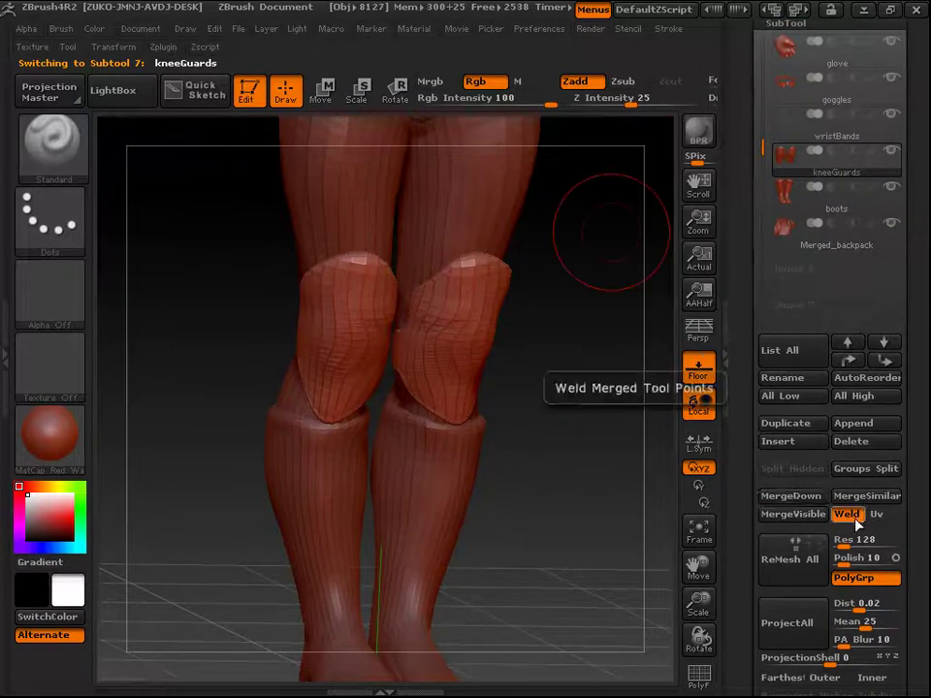
{"action": "left_click", "coordinate": [799, 497]}
Examine the area where the merged knee guards and boots meet from several angles.
{"action": "left_click_drag", "start_coordinate": [599, 414], "coordinate": [610, 397]}
{"action": "left_click_drag", "start_coordinate": [560, 369], "coordinate": [632, 365]}
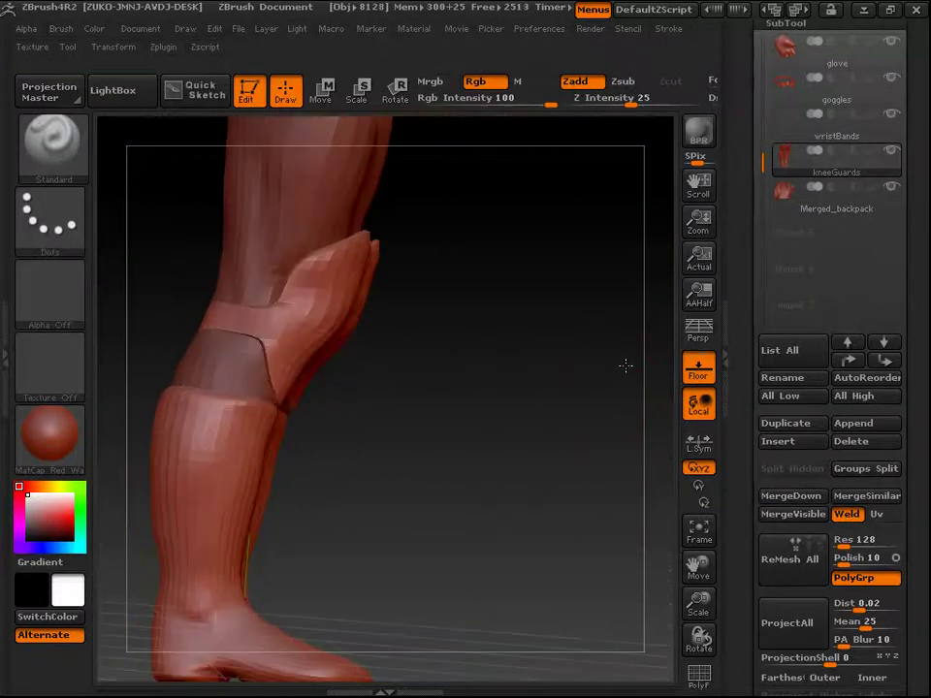
{"action": "left_click_drag", "start_coordinate": [520, 345], "coordinate": [618, 308]}
{"action": "left_click_drag", "start_coordinate": [422, 257], "coordinate": [441, 246]}
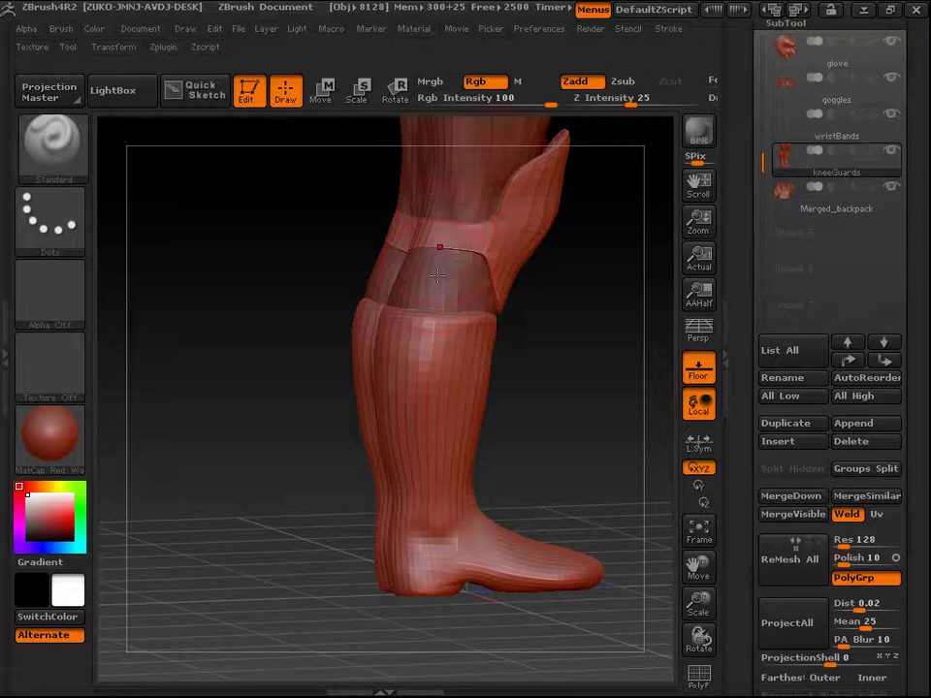
{"action": "left_click_drag", "start_coordinate": [580, 364], "coordinate": [536, 322]}
{"action": "left_click_drag", "start_coordinate": [615, 322], "coordinate": [577, 473]}
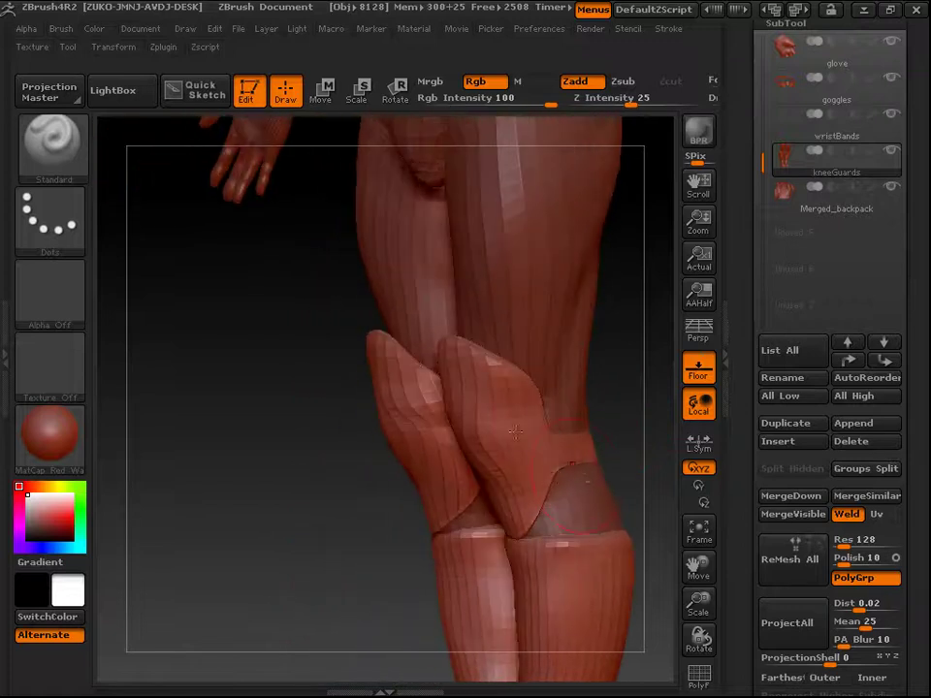
{"action": "left_click_drag", "start_coordinate": [658, 435], "coordinate": [566, 379], "text": "alt"}
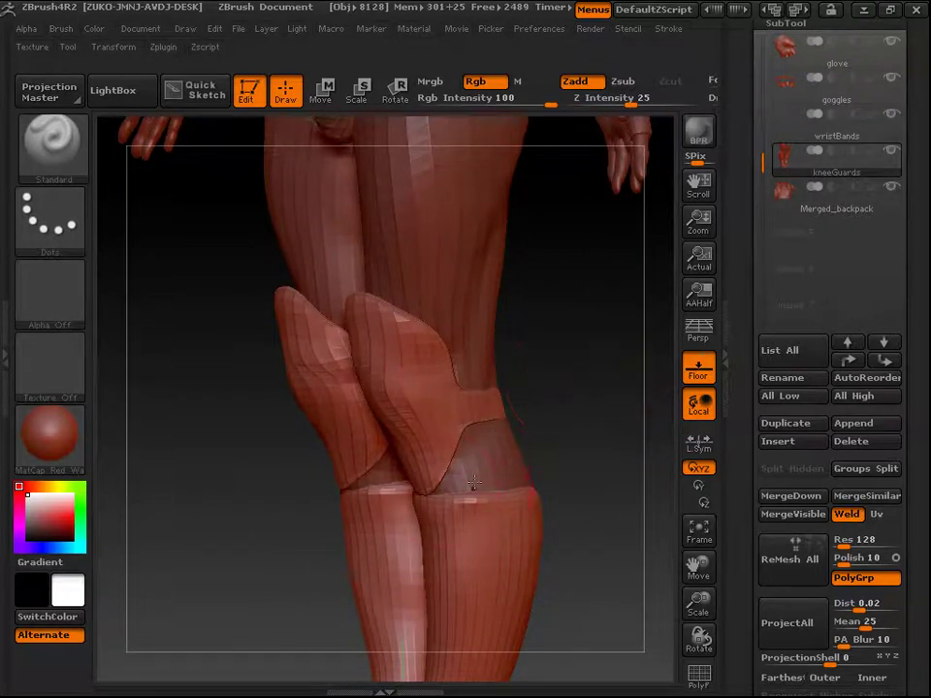
{"action": "mouse_move", "coordinate": [410, 482]}
{"action": "left_mouse_down"}
{"action": "mouse_move", "coordinate": [377, 495]}
{"action": "mouse_move", "coordinate": [371, 524]}
{"action": "mouse_move", "coordinate": [409, 536]}
{"action": "mouse_move", "coordinate": [413, 569]}
{"action": "mouse_move", "coordinate": [408, 398]}
{"action": "mouse_move", "coordinate": [397, 412]}
{"action": "mouse_move", "coordinate": [501, 472]}
{"action": "mouse_move", "coordinate": [528, 458]}
{"action": "left_mouse_up"}
{"action": "left_click_drag", "start_coordinate": [588, 375], "coordinate": [649, 375]}
{"action": "left_click_drag", "start_coordinate": [601, 353], "coordinate": [569, 540], "text": "alt"}
Make Merged_backpack the active subtool and enable the Uv option for merged subtools.
{"action": "mouse_move", "coordinate": [929, 483]}
{"action": "left_mouse_down"}
{"action": "mouse_move", "coordinate": [920, 540]}
{"action": "mouse_move", "coordinate": [926, 499]}
{"action": "left_mouse_up"}
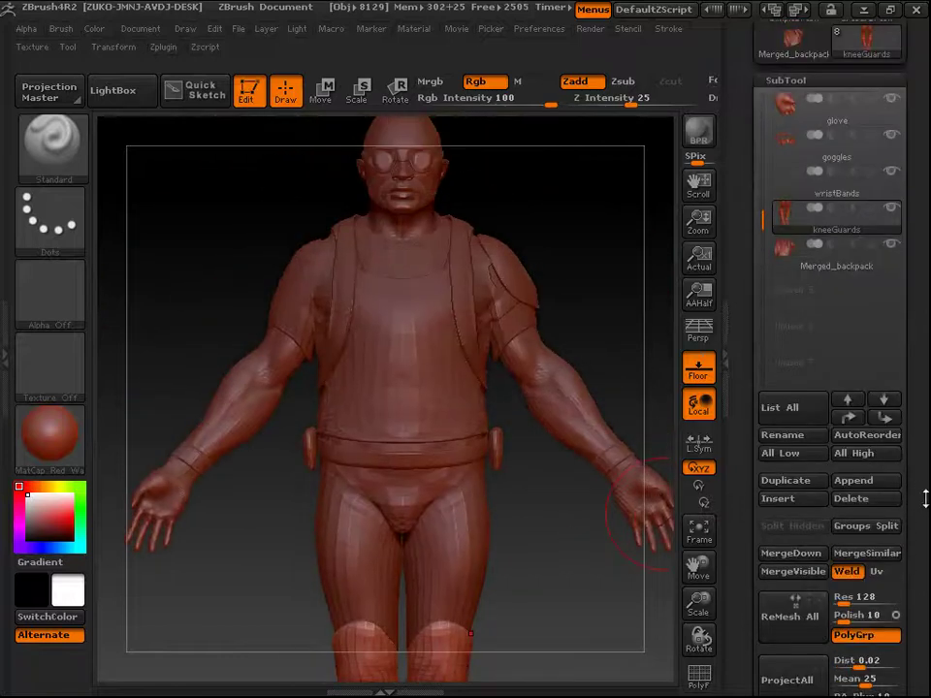
{"action": "left_click", "coordinate": [787, 251]}
{"action": "scroll", "coordinate": [854, 436], "scroll_direction": "down", "scroll_amount": 1}
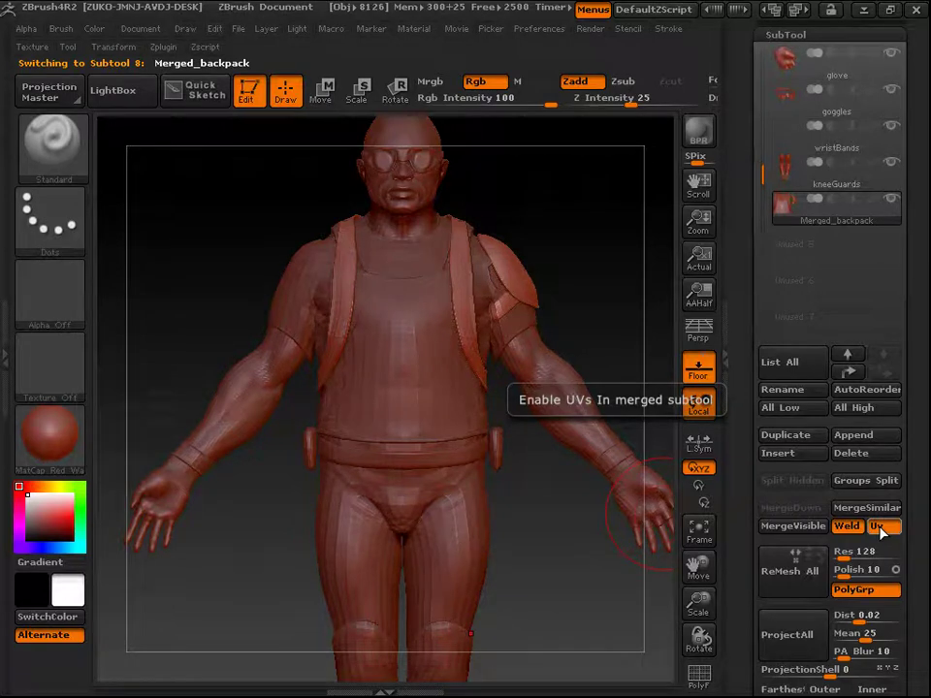
{"action": "scroll", "coordinate": [929, 505], "scroll_direction": "down", "scroll_amount": 2}
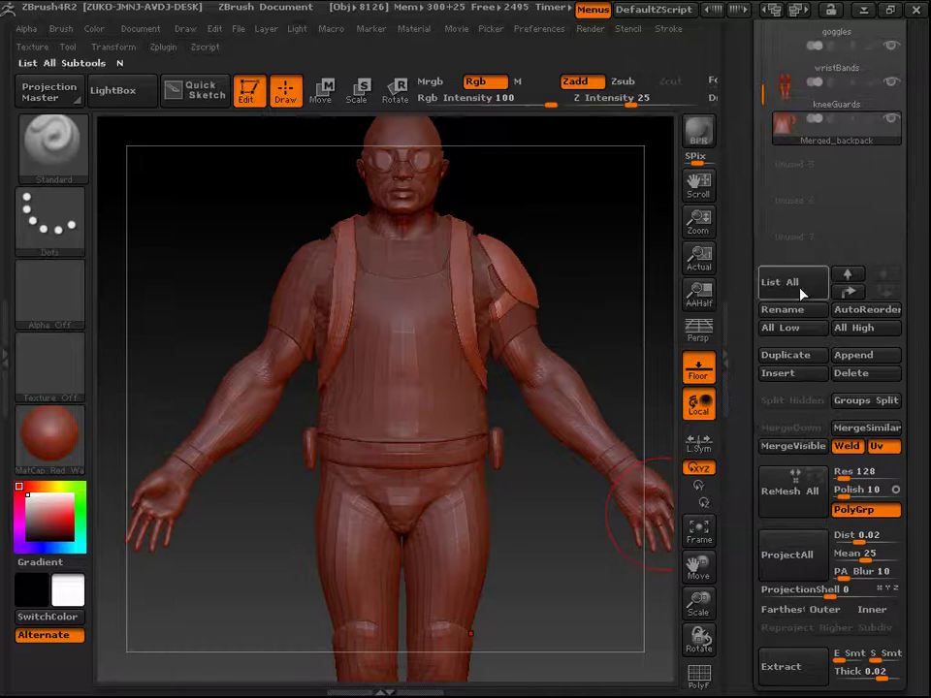
Activate the DemoSoldier_1 subtool and switch to the shirt subtool.
{"action": "mouse_move", "coordinate": [602, 293]}
{"action": "left_mouse_down"}
{"action": "mouse_move", "coordinate": [590, 287]}
{"action": "mouse_move", "coordinate": [634, 364]}
{"action": "mouse_move", "coordinate": [604, 295]}
{"action": "mouse_move", "coordinate": [559, 482]}
{"action": "mouse_move", "coordinate": [544, 471]}
{"action": "mouse_move", "coordinate": [549, 477]}
{"action": "left_mouse_up"}
{"action": "left_click_drag", "start_coordinate": [923, 87], "coordinate": [924, 304]}
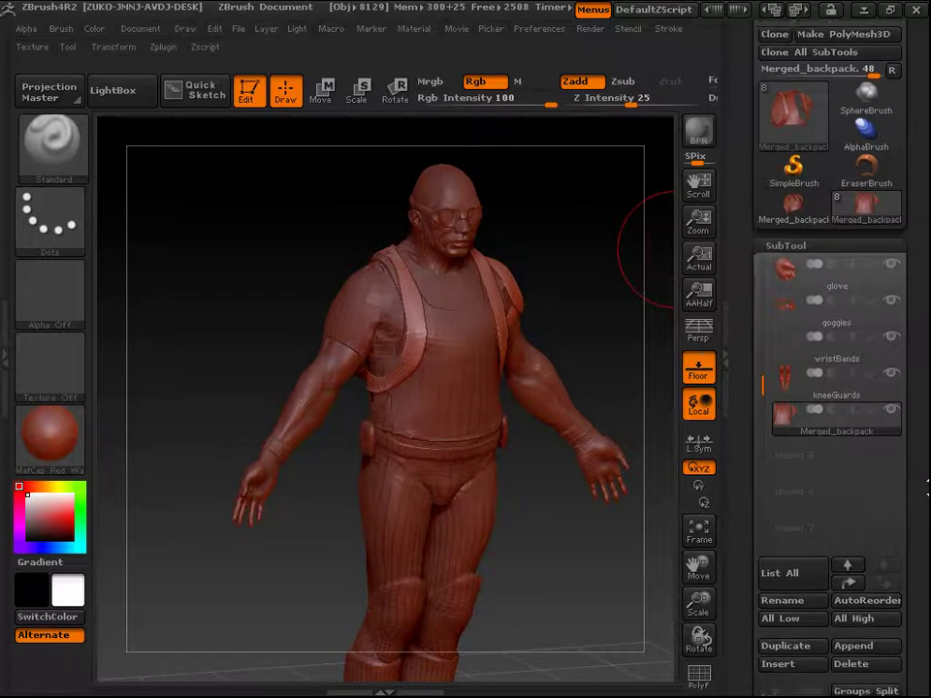
{"action": "left_click_drag", "start_coordinate": [763, 388], "coordinate": [765, 254]}
{"action": "left_click", "coordinate": [786, 291]}
{"action": "left_click_drag", "start_coordinate": [925, 499], "coordinate": [926, 425]}
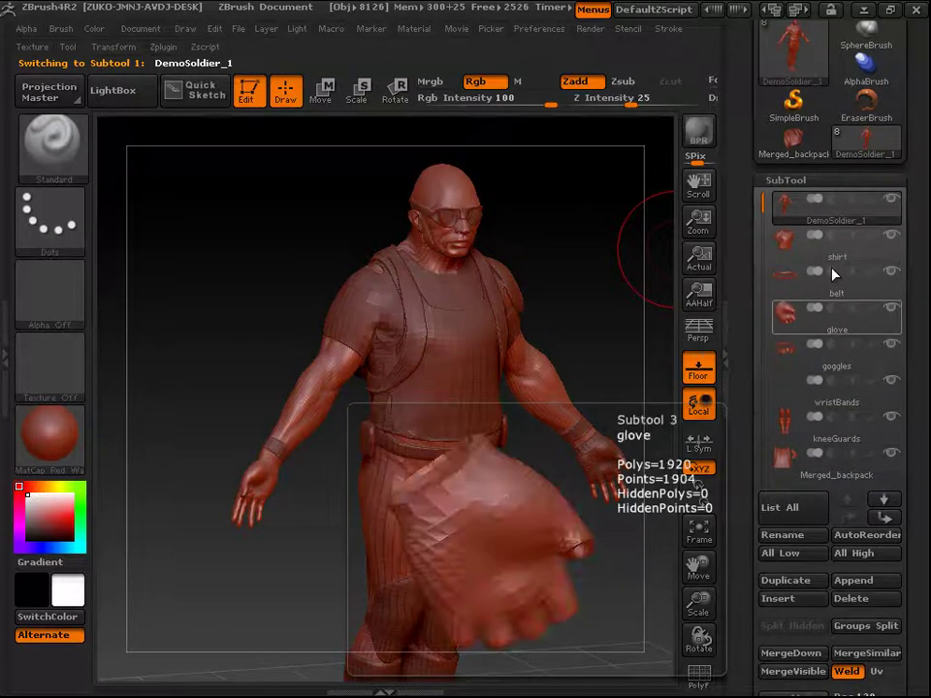
{"action": "left_click", "coordinate": [784, 244]}
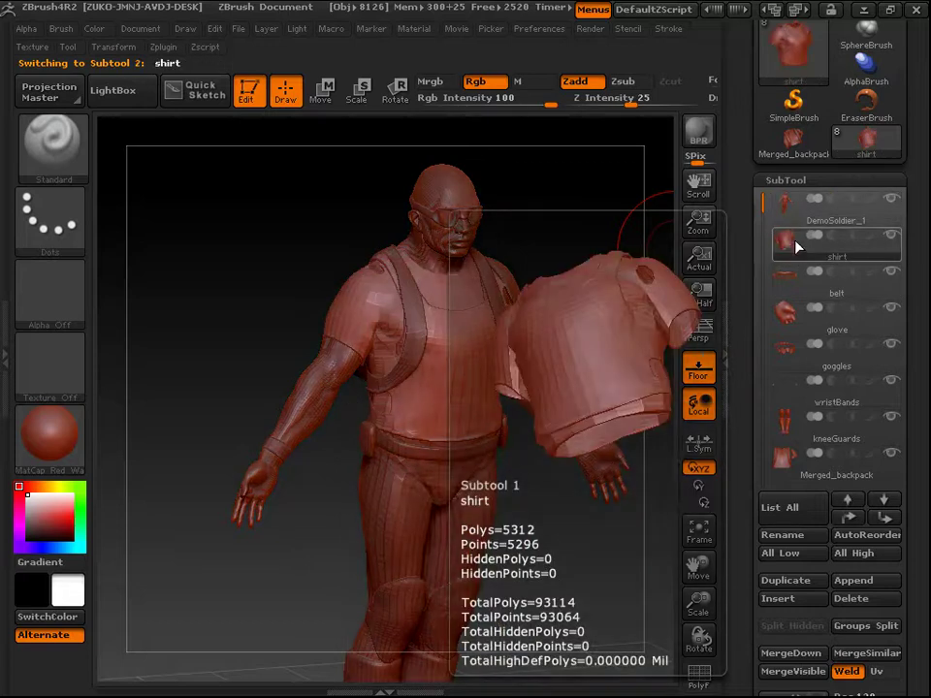
{"action": "mouse_move", "coordinate": [795, 301]}
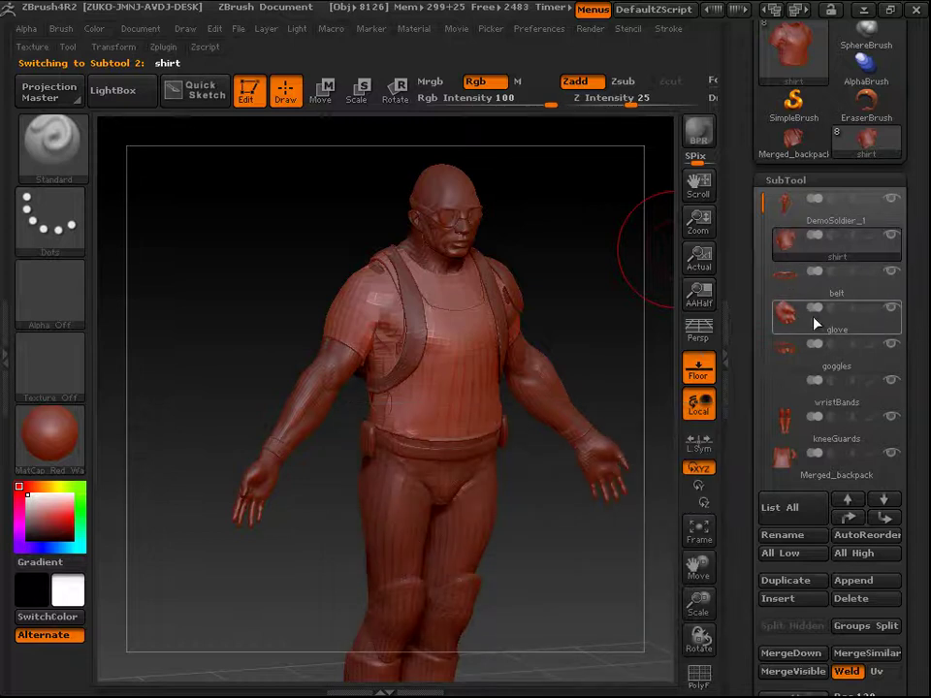
{"action": "mouse_move", "coordinate": [811, 256]}
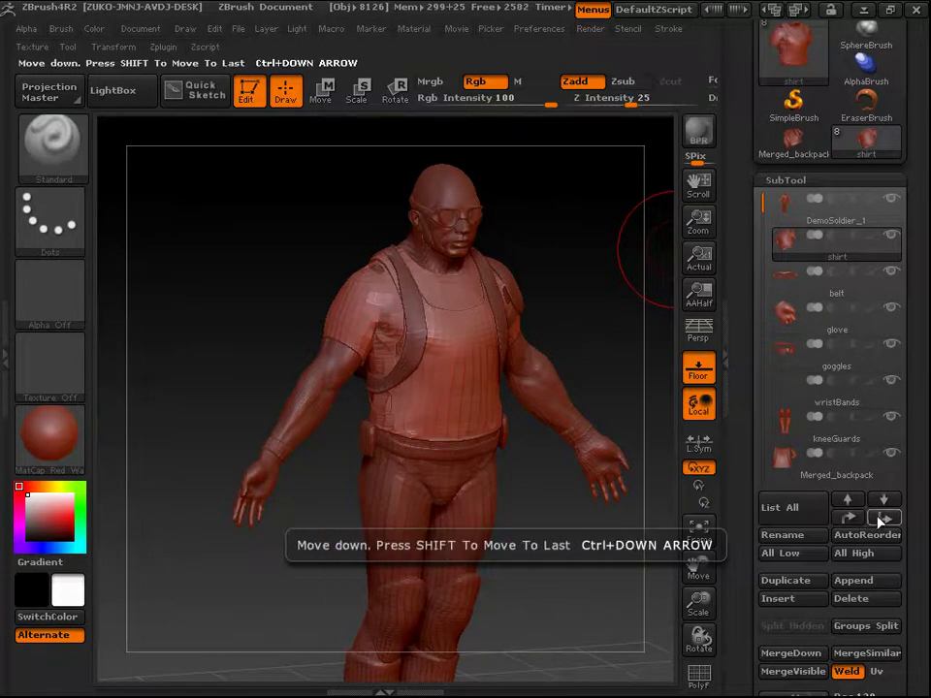
Move the shirt subtool to the start of the list, and shift it down to just below wristBands.
{"action": "left_click", "coordinate": [857, 521]}
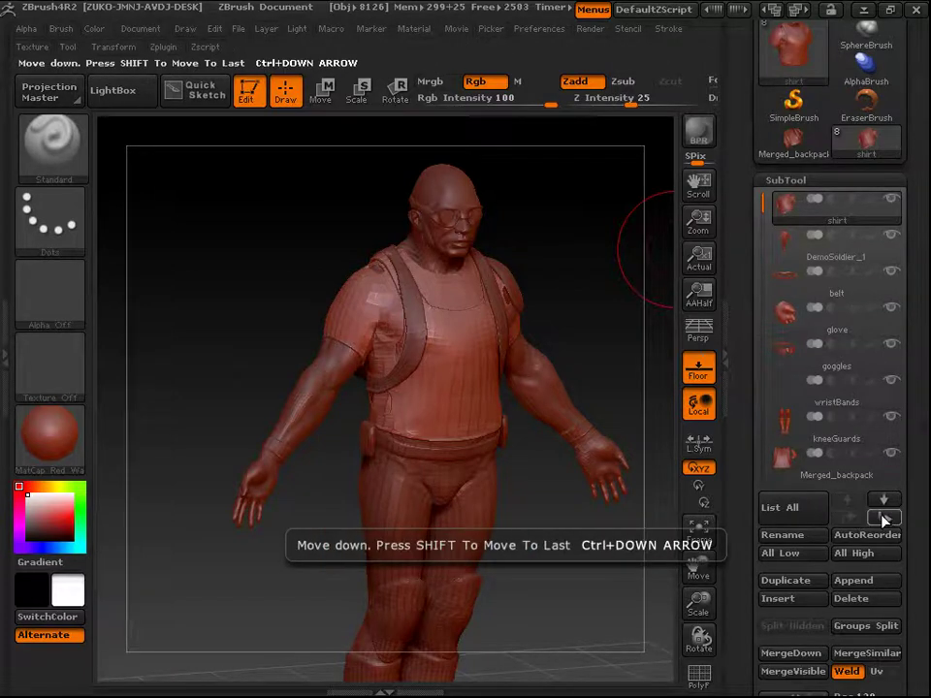
{"action": "left_click", "coordinate": [885, 519]}
{"action": "left_click", "coordinate": [884, 518]}
{"action": "left_click", "coordinate": [885, 519]}
{"action": "left_click", "coordinate": [885, 521]}
{"action": "left_click", "coordinate": [884, 521]}
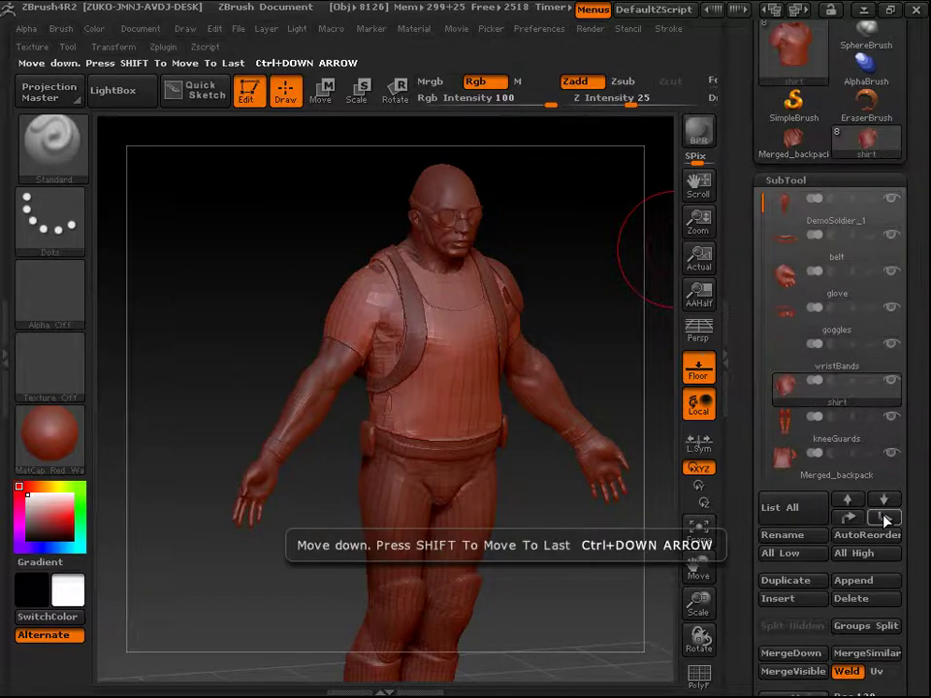
Move the shirt subtool back up the list to its place between DemoSoldier_1 and belt.
{"action": "left_click", "coordinate": [855, 521]}
{"action": "left_click", "coordinate": [855, 522]}
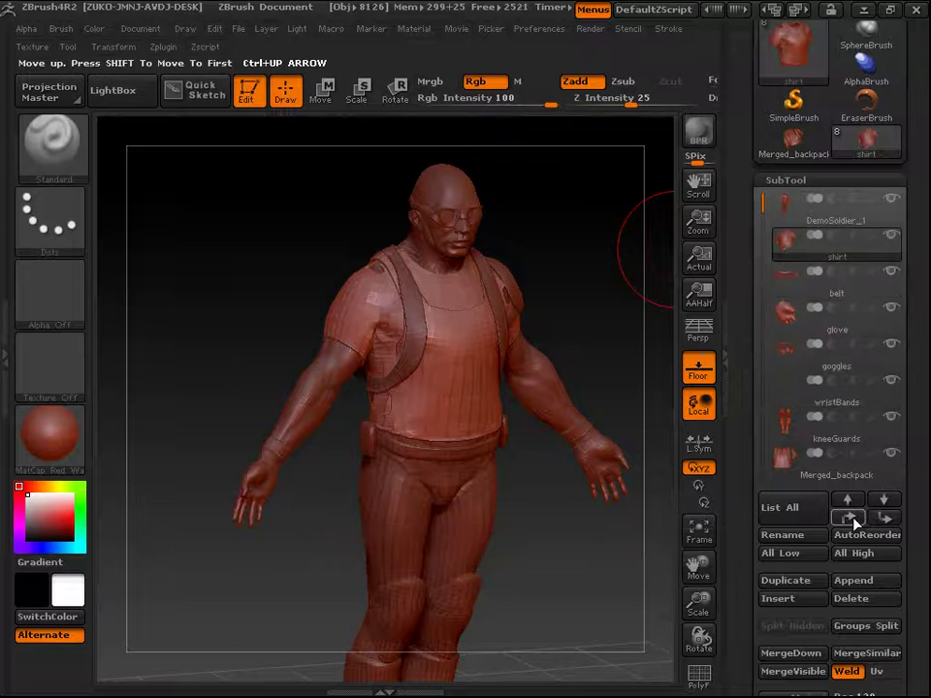
{"action": "left_click", "coordinate": [873, 519]}
{"action": "left_click", "coordinate": [852, 518]}
{"action": "left_click", "coordinate": [851, 519]}
{"action": "left_click", "coordinate": [852, 518]}
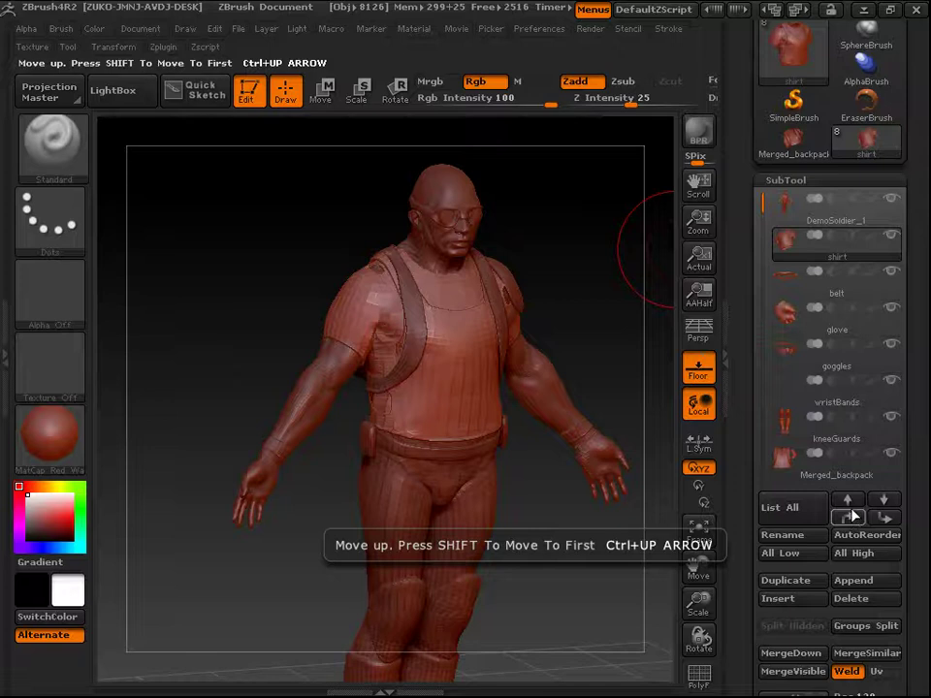
Step the active selection up and down through the subtool list, and make DemoSoldier_1 the active subtool.
{"action": "left_click", "coordinate": [849, 500]}
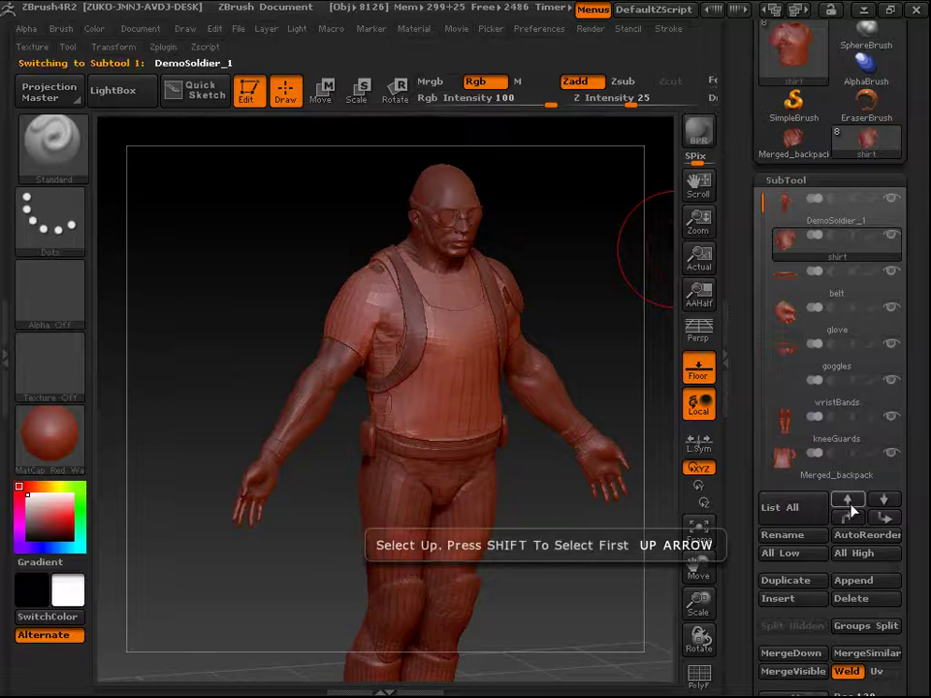
{"action": "left_click", "coordinate": [883, 501]}
{"action": "left_click", "coordinate": [884, 504]}
{"action": "left_click", "coordinate": [884, 505]}
{"action": "left_click", "coordinate": [883, 505]}
{"action": "left_click", "coordinate": [884, 505]}
{"action": "left_click", "coordinate": [784, 215]}
{"action": "mouse_move", "coordinate": [785, 217]}
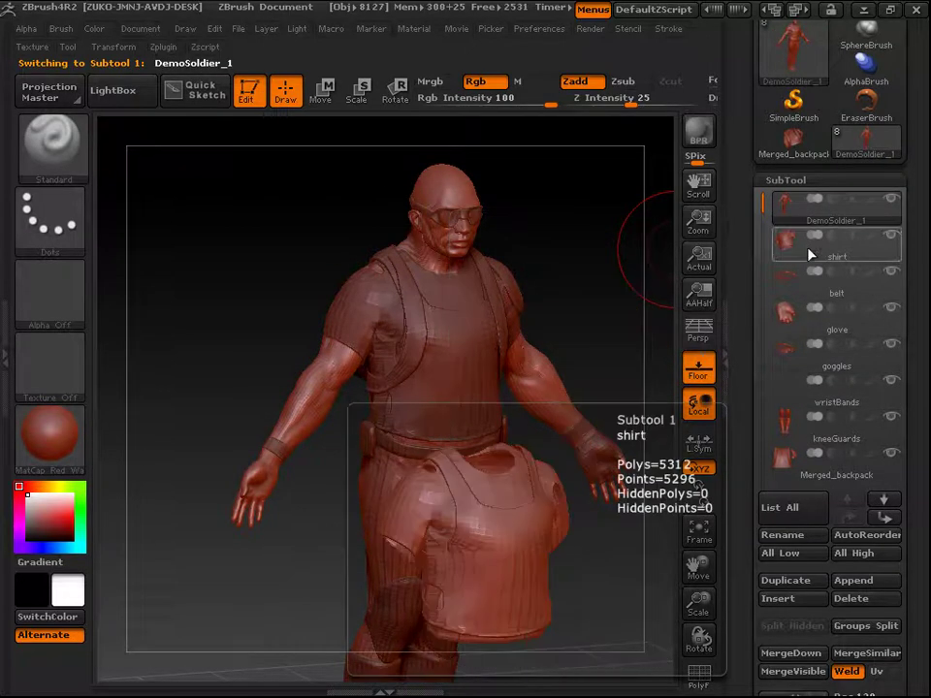
{"action": "left_click_drag", "start_coordinate": [928, 512], "coordinate": [924, 295]}
{"action": "left_click_drag", "start_coordinate": [923, 489], "coordinate": [923, 350]}
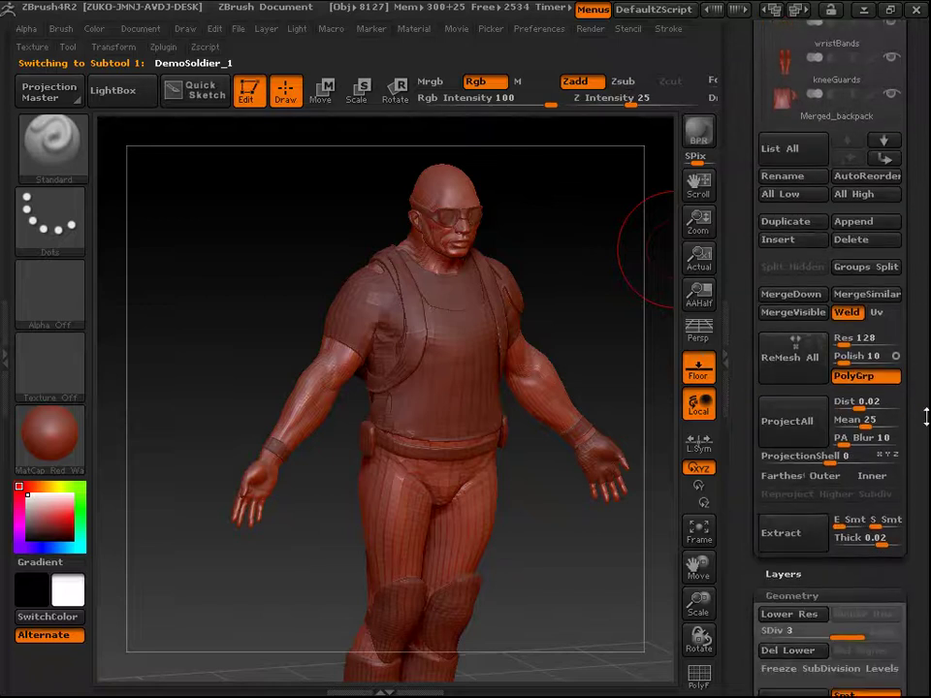
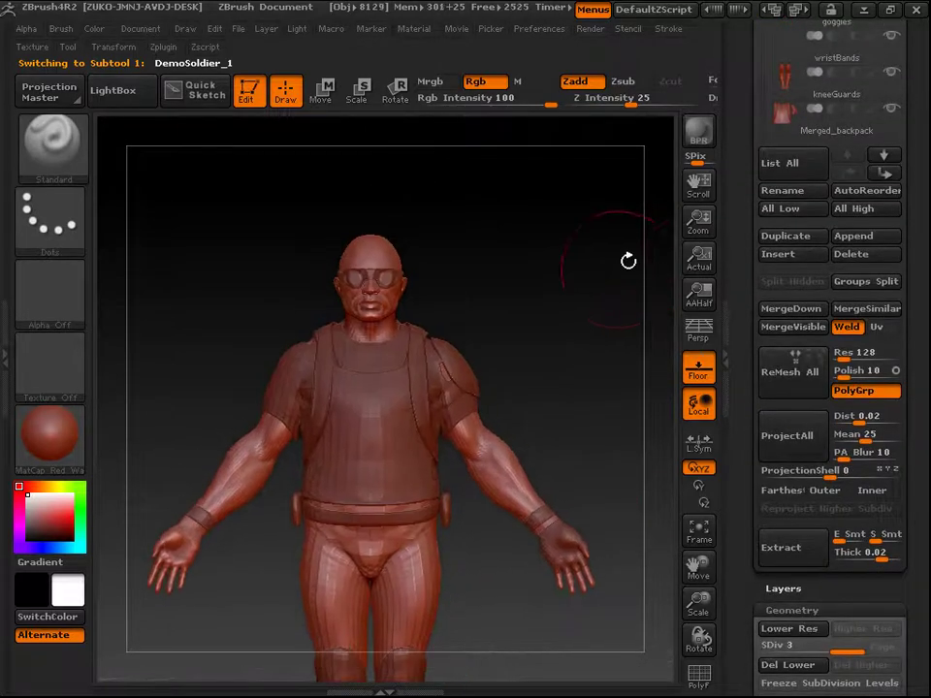
Review the ReMesh All options in the SubTool palette, along with the subtool list and the soldier's arm and wristband.
{"action": "mouse_move", "coordinate": [926, 375]}
{"action": "left_mouse_down"}
{"action": "mouse_move", "coordinate": [927, 388]}
{"action": "mouse_move", "coordinate": [925, 364]}
{"action": "left_mouse_up"}
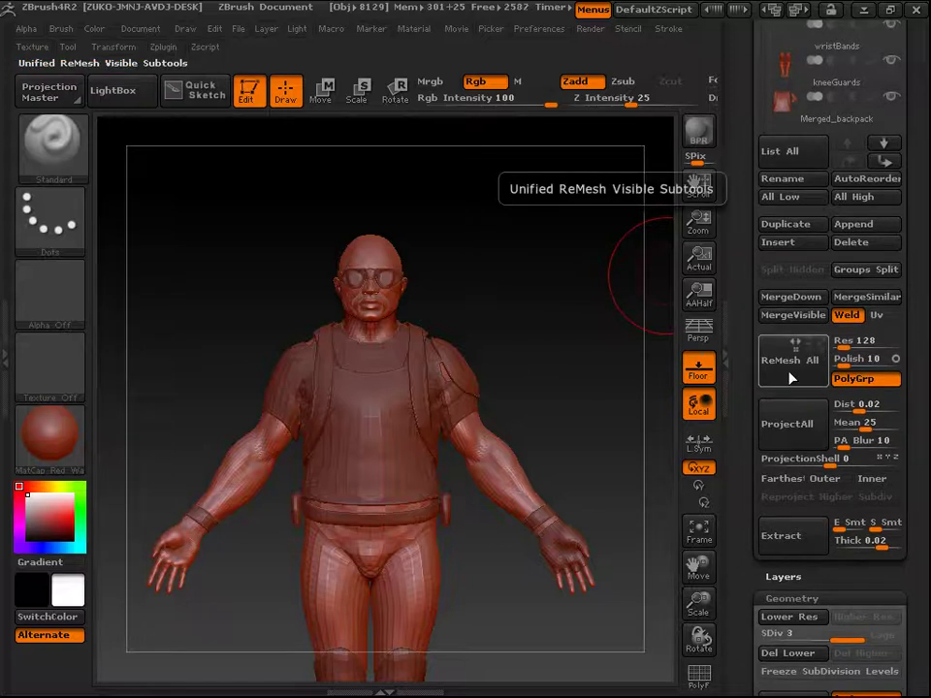
{"action": "scroll", "coordinate": [803, 359], "scroll_direction": "up", "scroll_amount": 4}
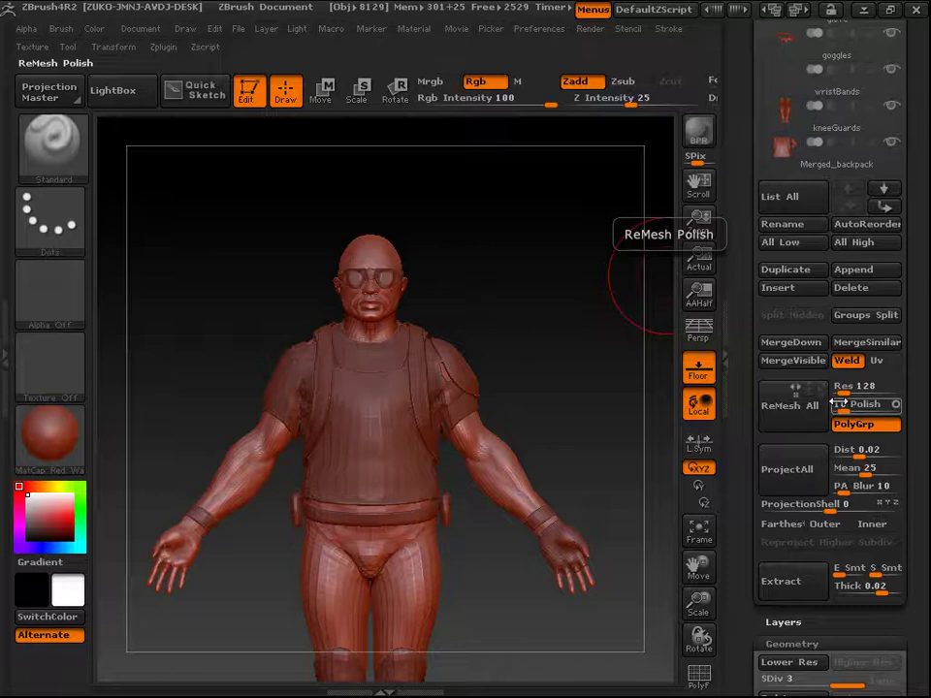
{"action": "scroll", "coordinate": [922, 388], "scroll_direction": "up", "scroll_amount": 7}
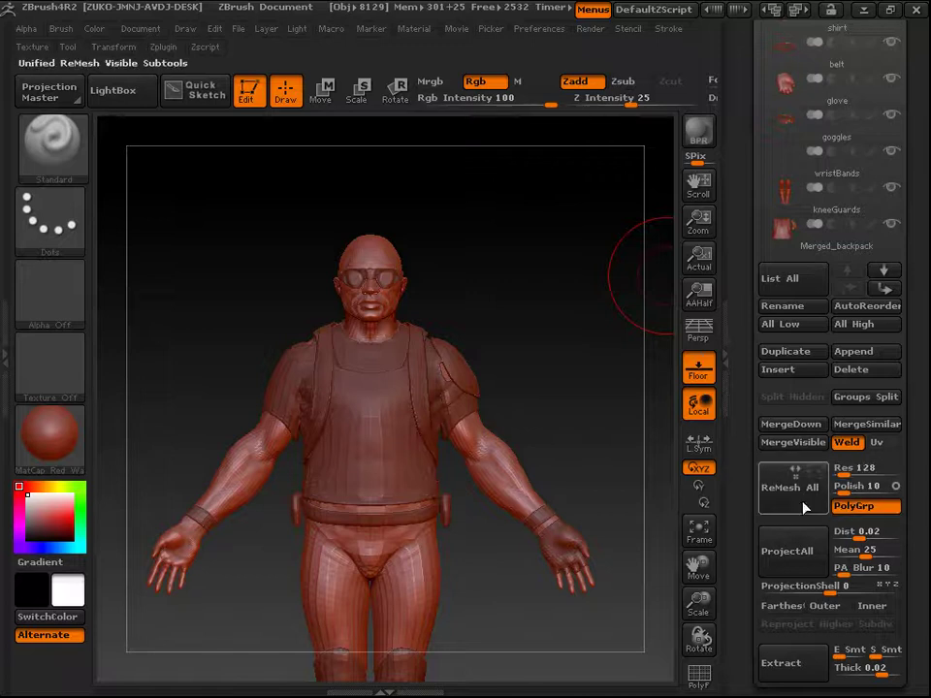
{"action": "scroll", "coordinate": [925, 441], "scroll_direction": "up", "scroll_amount": 5}
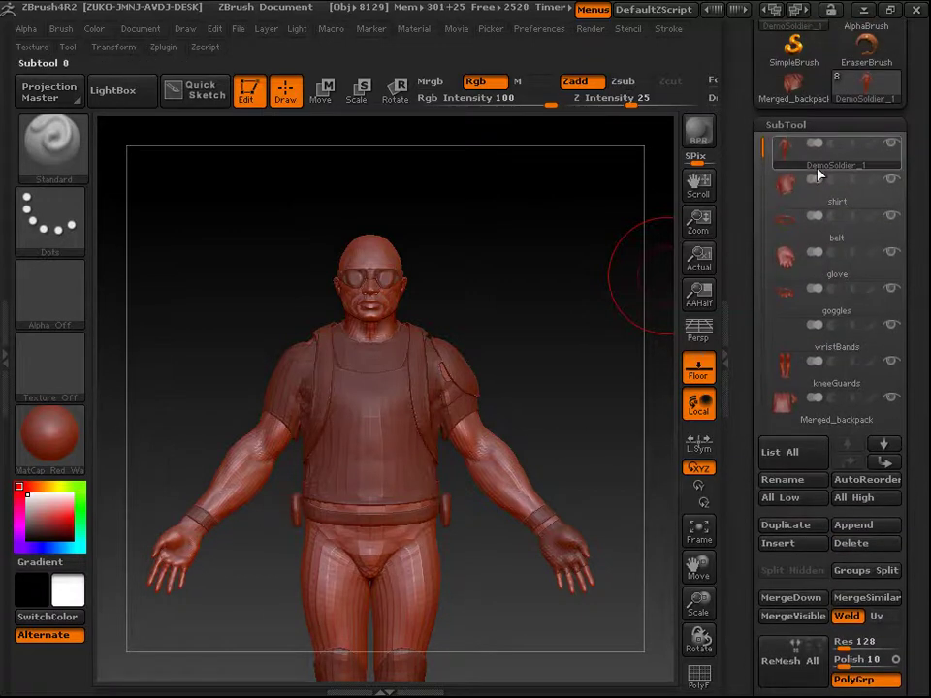
{"action": "scroll", "coordinate": [925, 311], "scroll_direction": "down", "scroll_amount": 5}
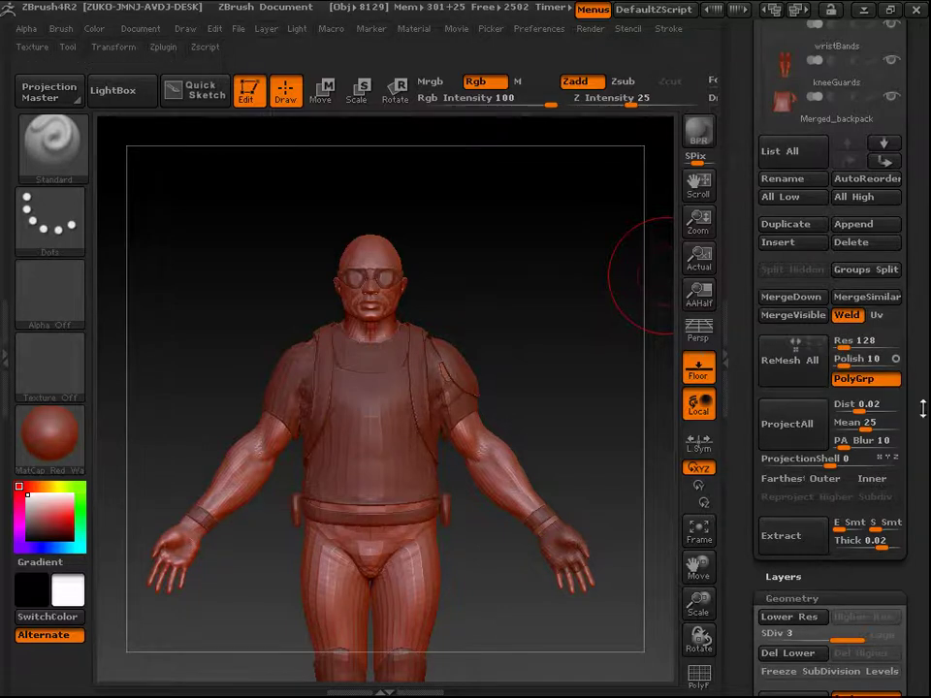
{"action": "left_click_drag", "start_coordinate": [615, 407], "coordinate": [530, 518], "text": "alt"}
{"action": "mouse_move", "coordinate": [468, 544]}
{"action": "left_mouse_down", "text": "alt"}
{"action": "mouse_move", "coordinate": [436, 553]}
{"action": "mouse_move", "coordinate": [522, 264]}
{"action": "mouse_move", "coordinate": [555, 271]}
{"action": "mouse_move", "coordinate": [545, 286]}
{"action": "left_mouse_up", "text": "alt"}
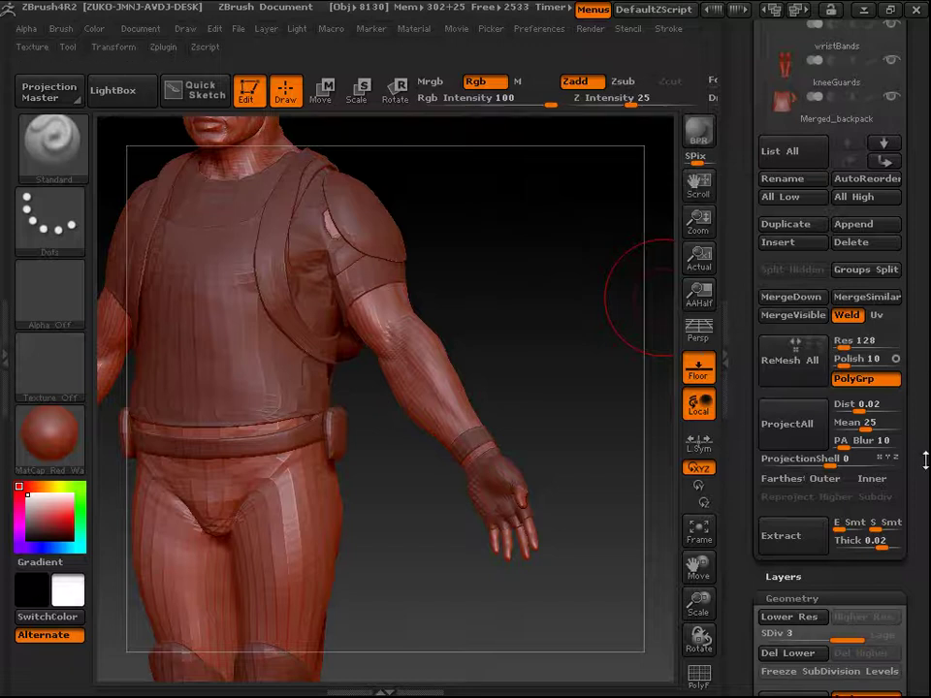
{"action": "scroll", "coordinate": [925, 461], "scroll_direction": "up", "scroll_amount": 1}
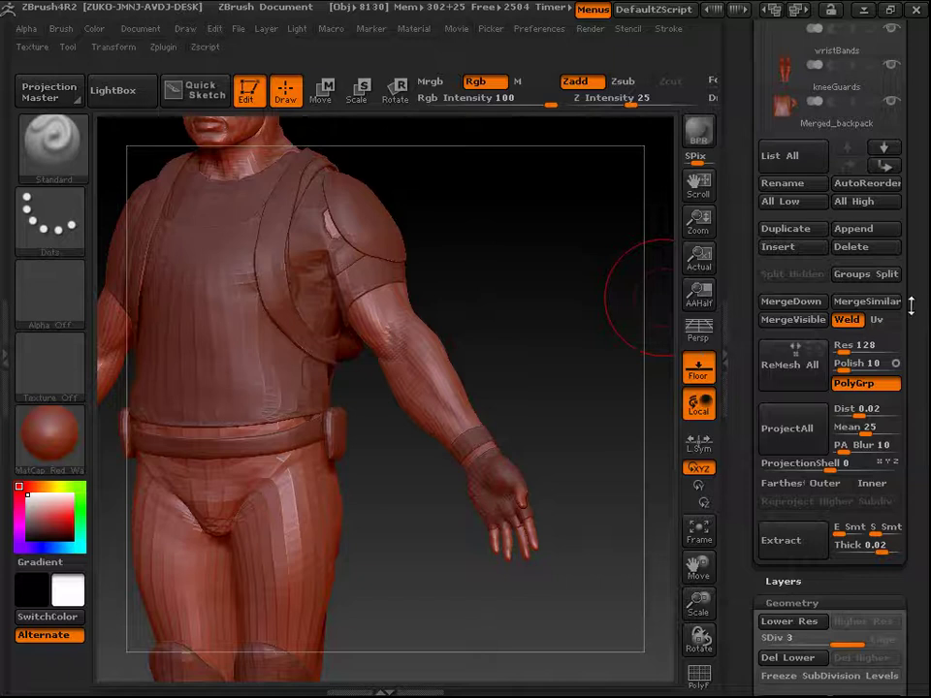
{"action": "left_click_drag", "start_coordinate": [918, 306], "coordinate": [920, 360]}
{"action": "left_click_drag", "start_coordinate": [926, 304], "coordinate": [926, 379]}
{"action": "mouse_move", "coordinate": [763, 83]}
{"action": "left_mouse_down"}
{"action": "mouse_move", "coordinate": [762, 176]}
{"action": "mouse_move", "coordinate": [767, 70]}
{"action": "left_mouse_up"}
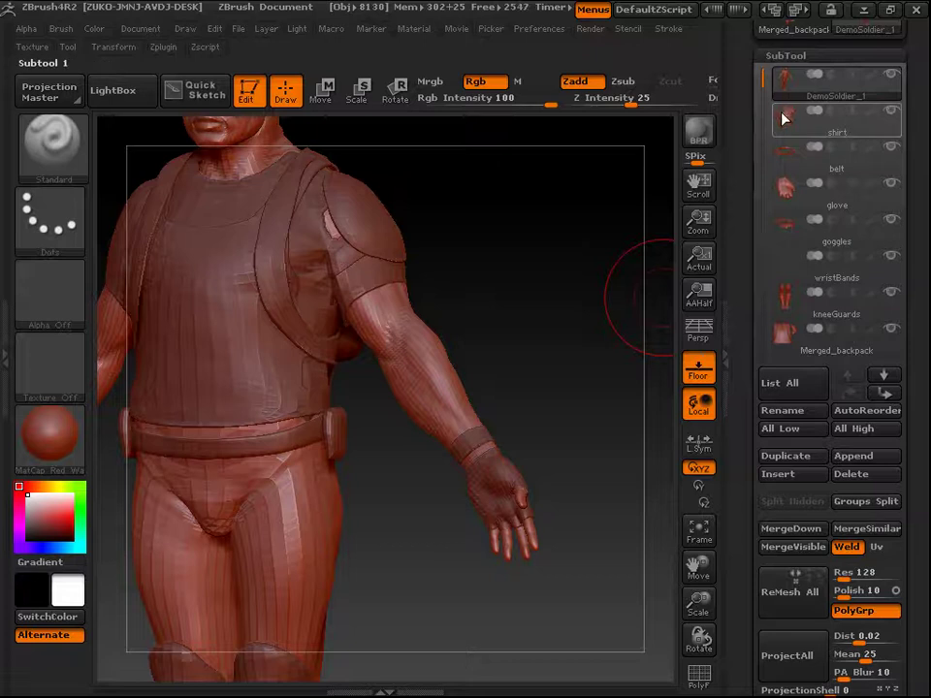
Make the glove the active subtool and leave only the glove and wristBands visible.
{"action": "left_click", "coordinate": [786, 117]}
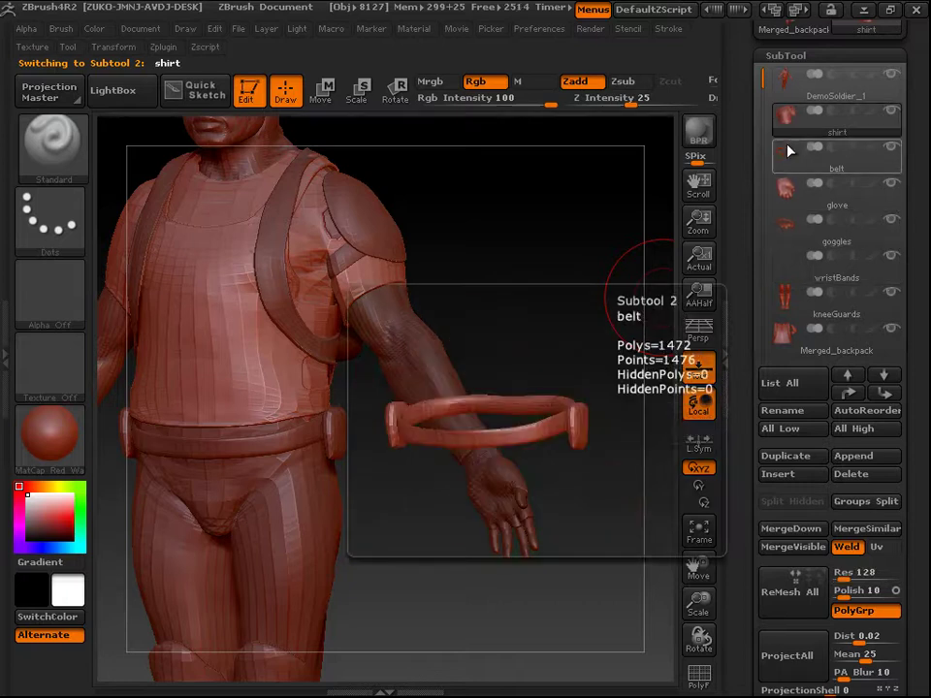
{"action": "left_click", "coordinate": [784, 187]}
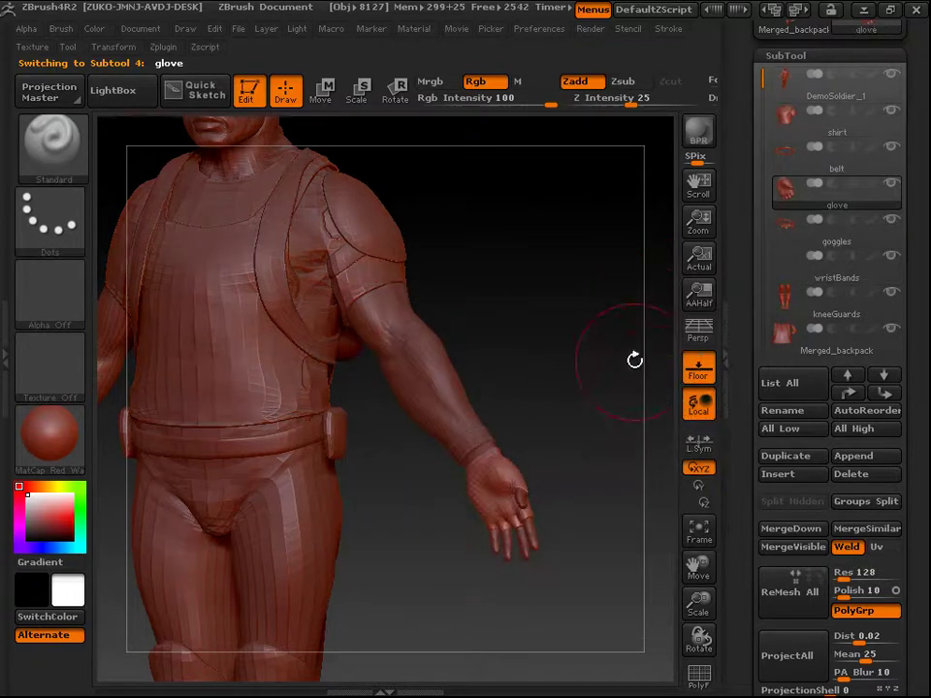
{"action": "left_click_drag", "start_coordinate": [656, 390], "coordinate": [534, 275], "text": "alt"}
{"action": "left_click", "coordinate": [893, 184]}
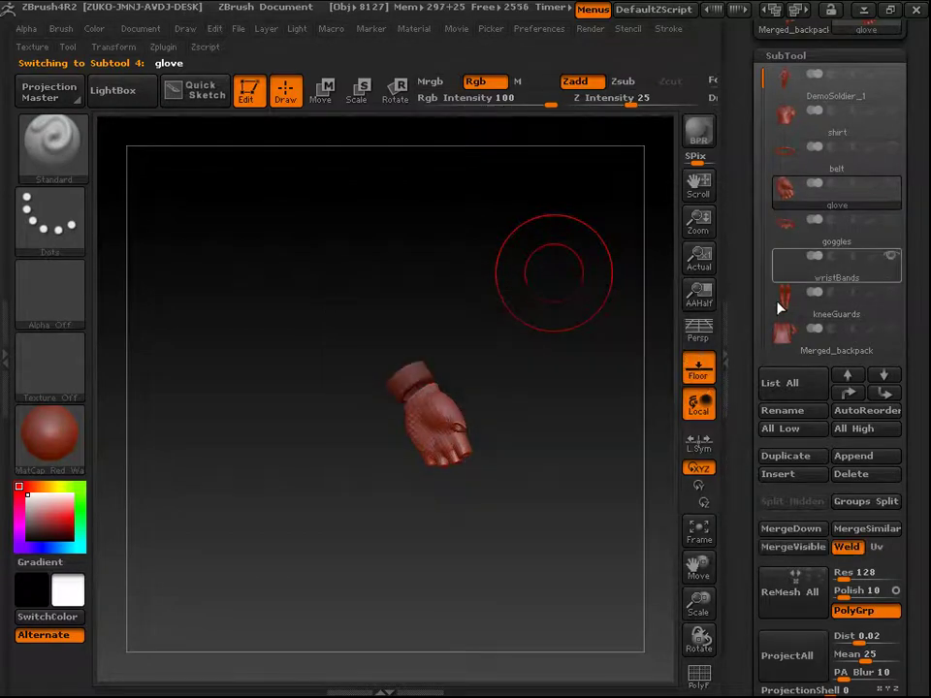
{"action": "left_click_drag", "start_coordinate": [593, 254], "coordinate": [436, 468]}
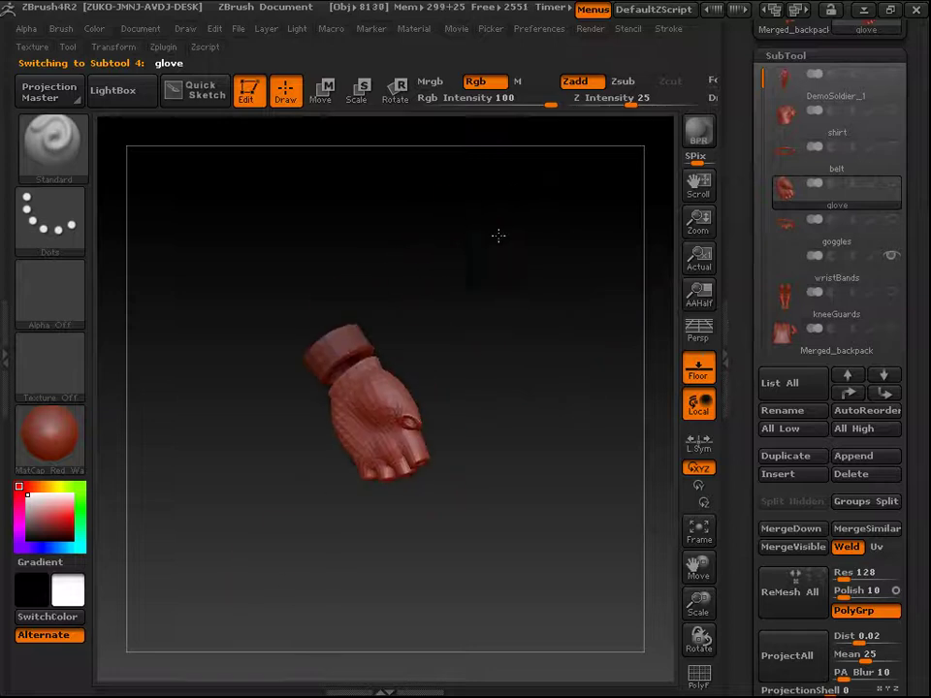
{"action": "left_click_drag", "start_coordinate": [494, 231], "coordinate": [507, 276], "text": "alt"}
{"action": "left_click_drag", "start_coordinate": [607, 301], "coordinate": [600, 394]}
Set the ReMesh resolution to 208 and remesh all visible subtools with Polish 10 and PolyGrp on.
{"action": "left_click_drag", "start_coordinate": [926, 568], "coordinate": [916, 478]}
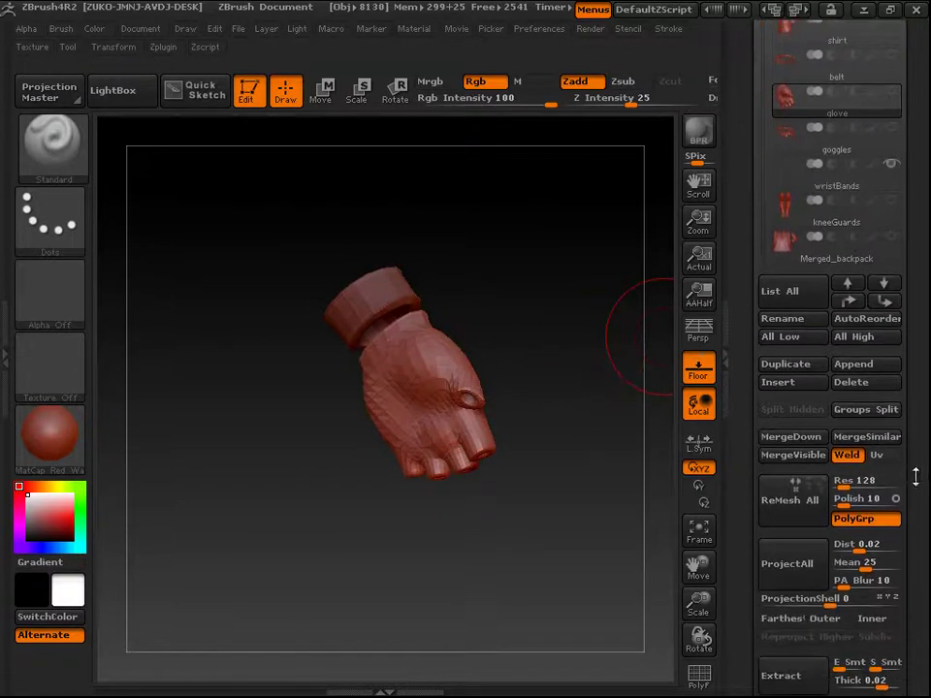
{"action": "left_click", "coordinate": [846, 481]}
{"action": "left_click", "coordinate": [791, 498]}
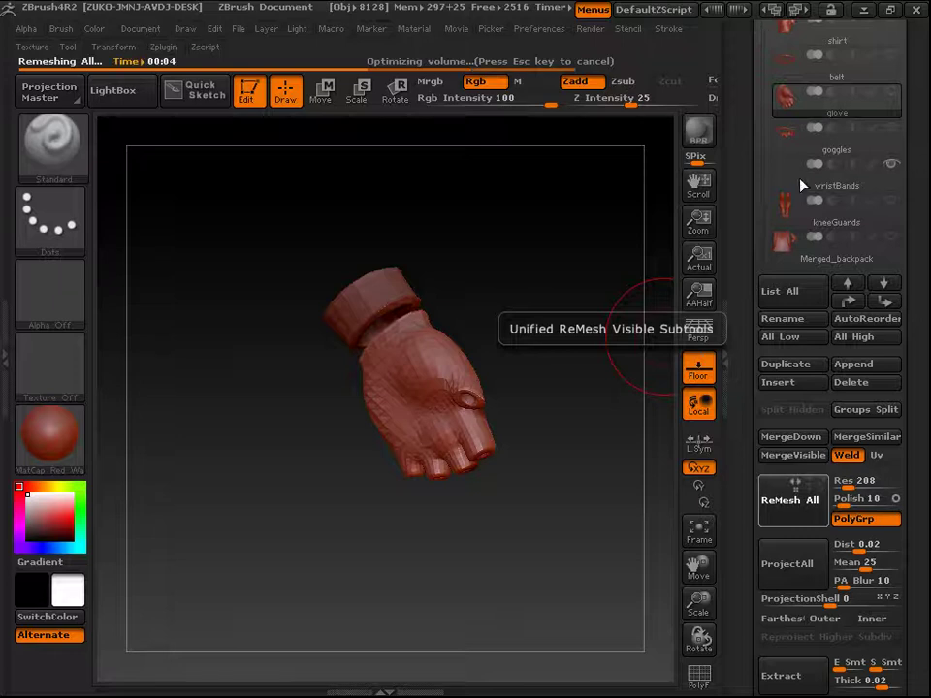
Examine the wristband and glove from several angles, including the wristband's opening and rounded edges.
{"action": "left_click_drag", "start_coordinate": [557, 338], "coordinate": [421, 316]}
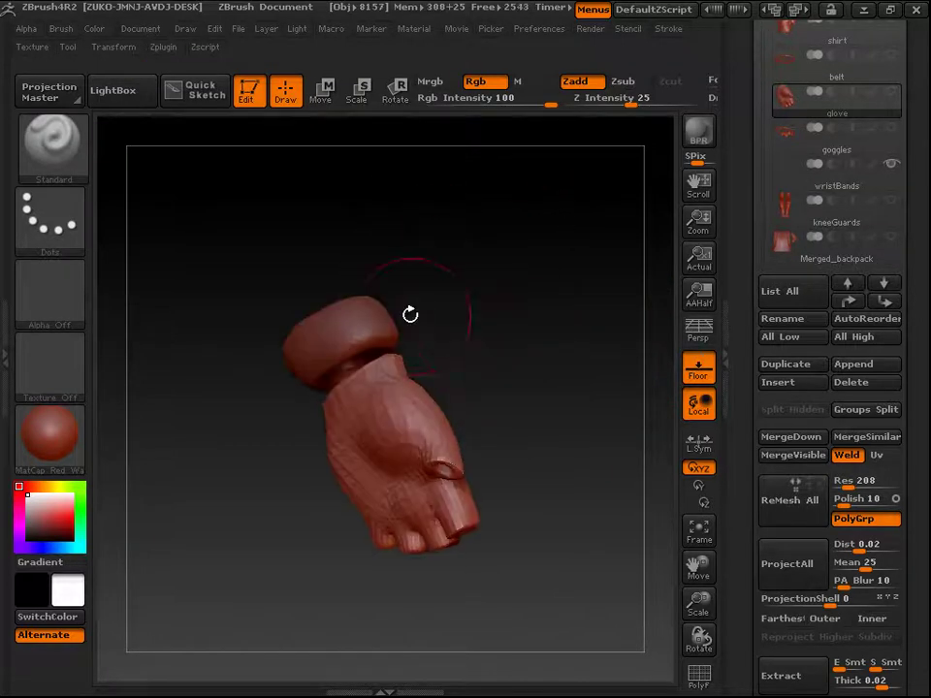
{"action": "left_click_drag", "start_coordinate": [521, 388], "coordinate": [547, 397]}
{"action": "left_click_drag", "start_coordinate": [497, 585], "coordinate": [444, 487]}
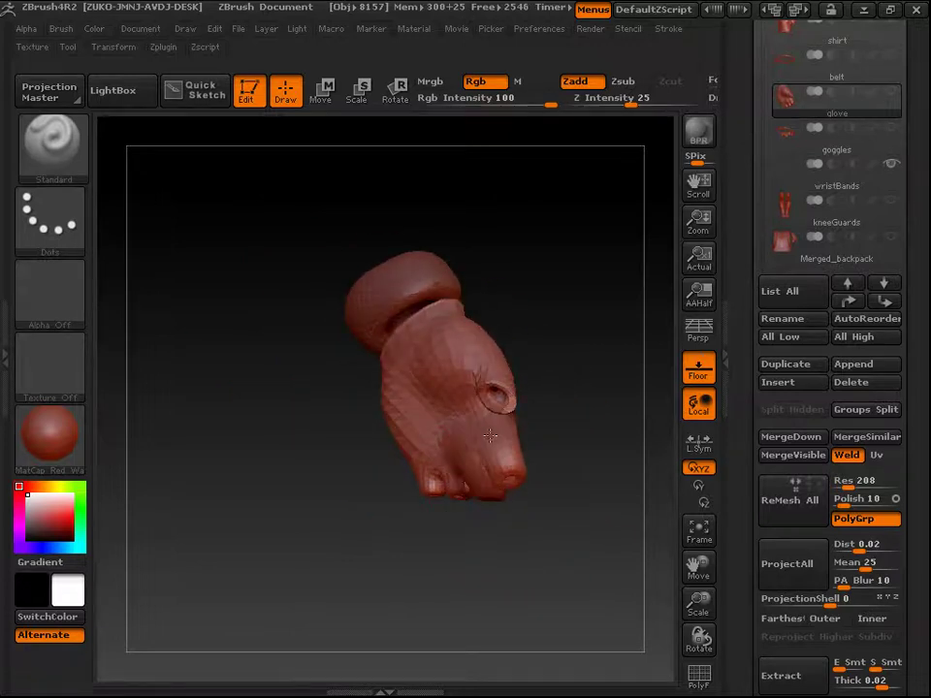
{"action": "left_click_drag", "start_coordinate": [629, 548], "coordinate": [604, 427]}
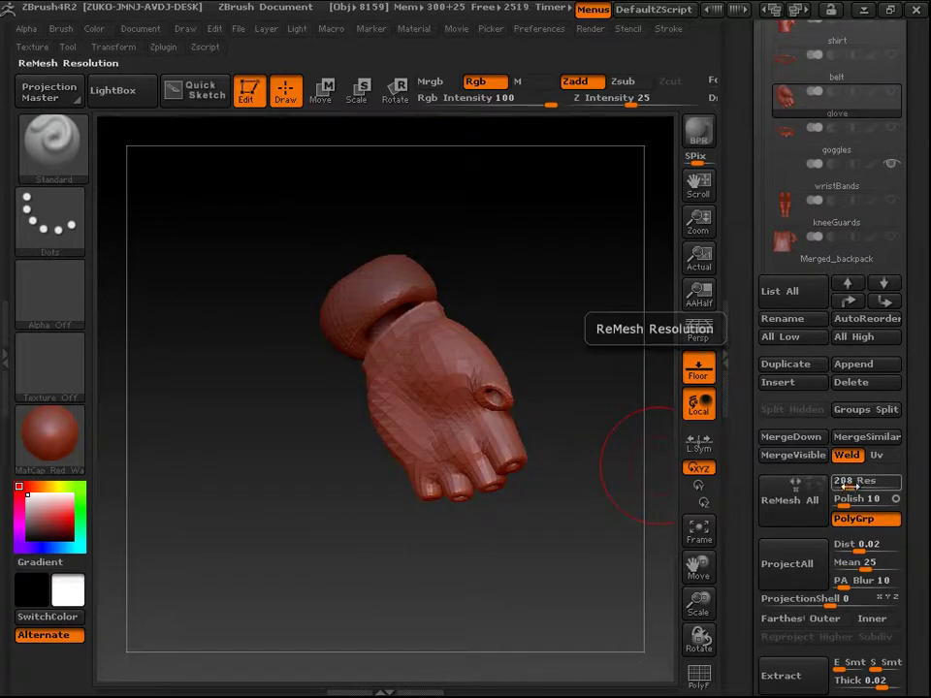
{"action": "left_click_drag", "start_coordinate": [645, 335], "coordinate": [551, 325]}
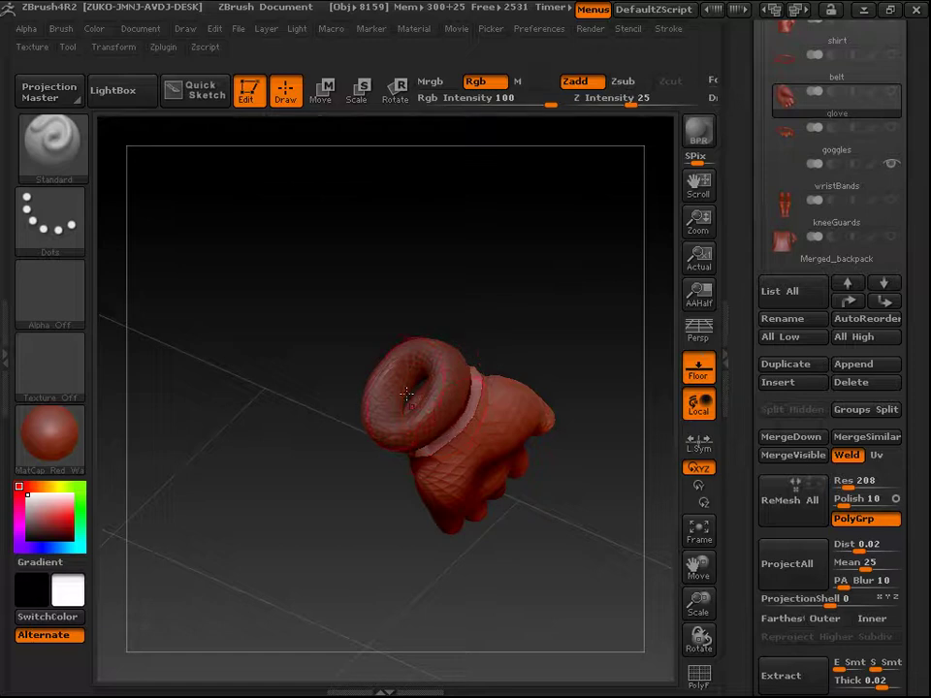
{"action": "left_click_drag", "start_coordinate": [544, 304], "coordinate": [578, 326]}
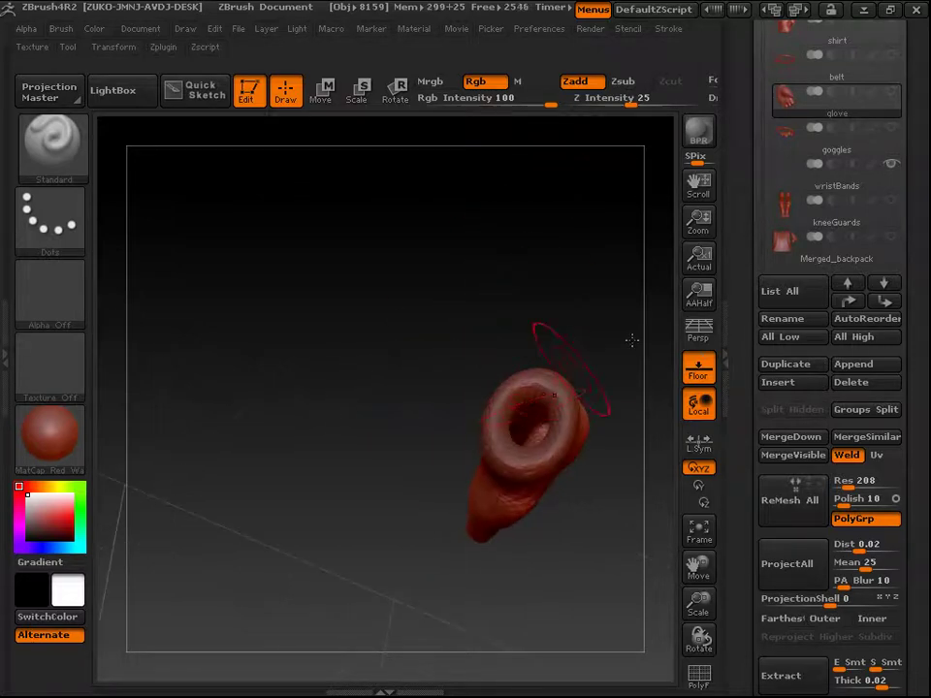
{"action": "left_click_drag", "start_coordinate": [555, 372], "coordinate": [581, 288]}
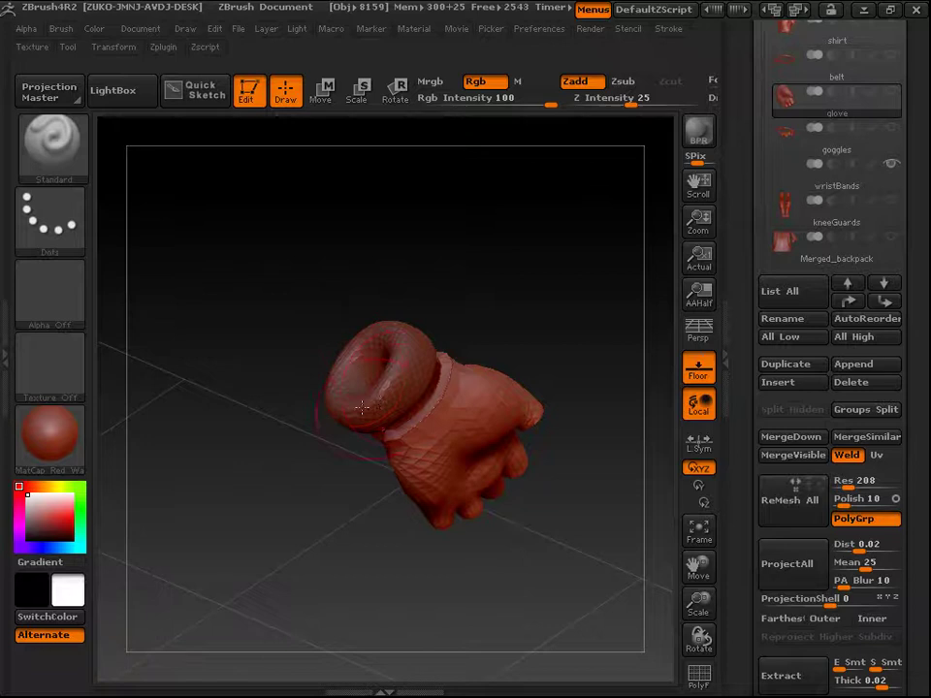
{"action": "left_click_drag", "start_coordinate": [578, 370], "coordinate": [485, 251]}
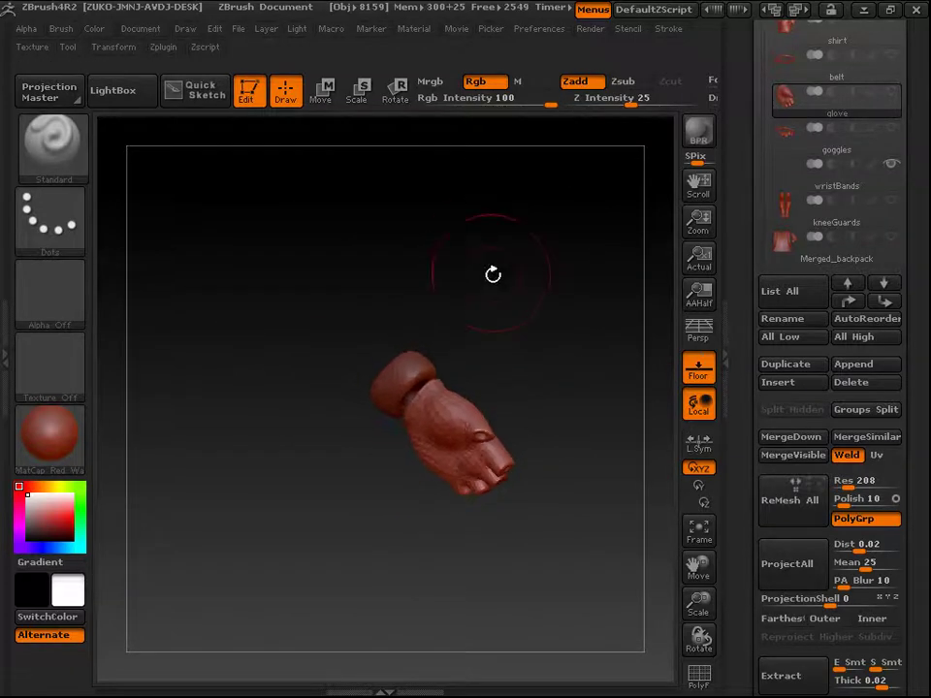
{"action": "left_click_drag", "start_coordinate": [521, 291], "coordinate": [586, 324], "text": "alt"}
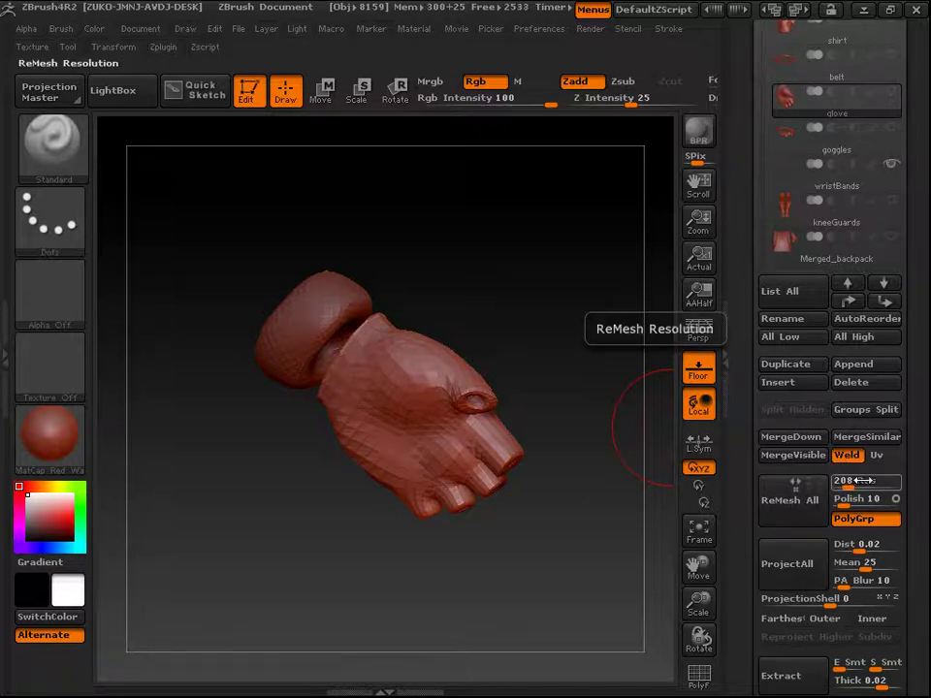
{"action": "left_click_drag", "start_coordinate": [549, 317], "coordinate": [376, 330]}
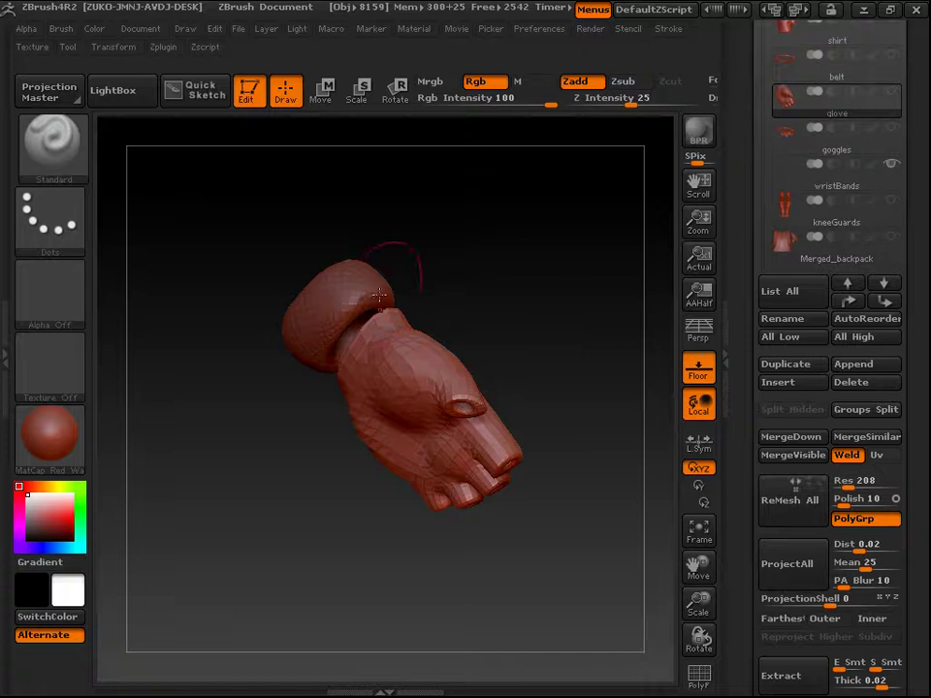
{"action": "left_click_drag", "start_coordinate": [575, 308], "coordinate": [598, 310]}
{"action": "left_click_drag", "start_coordinate": [564, 371], "coordinate": [517, 361]}
{"action": "left_click_drag", "start_coordinate": [546, 408], "coordinate": [484, 306]}
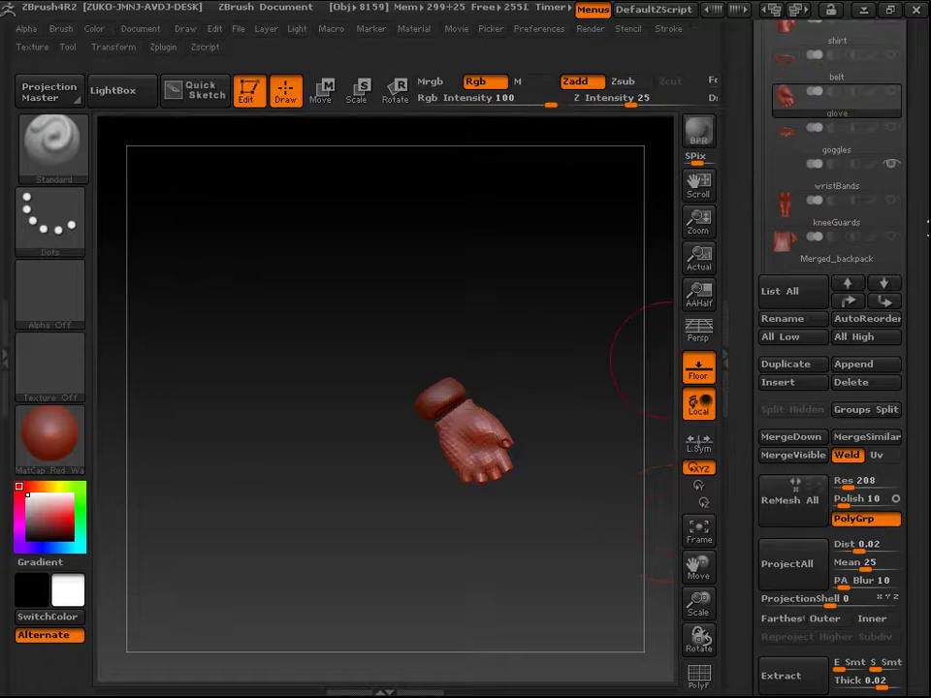
Show all the hidden subtools again so the complete soldier is displayed.
{"action": "scroll", "coordinate": [888, 316], "scroll_direction": "up", "scroll_amount": 3}
{"action": "left_click", "coordinate": [894, 295], "text": "shift"}
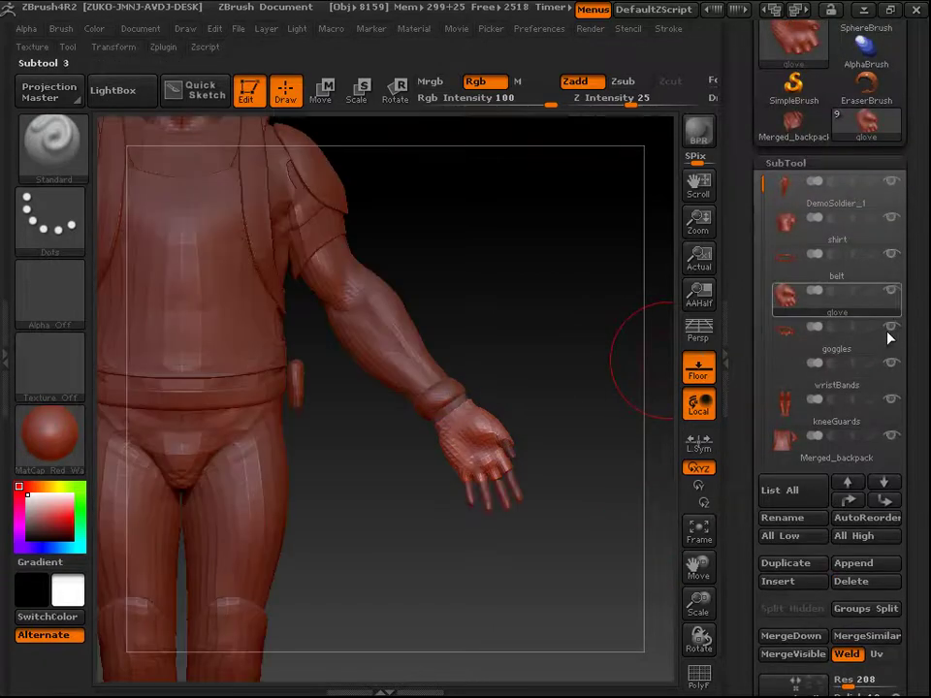
{"action": "left_click_drag", "start_coordinate": [547, 302], "coordinate": [520, 302], "text": "alt"}
{"action": "left_click_drag", "start_coordinate": [595, 318], "coordinate": [609, 360]}
Review the ProjectAll settings in the SubTool palette and inspect the soldier's arm, clothing and head.
{"action": "scroll", "coordinate": [922, 464], "scroll_direction": "down", "scroll_amount": 3}
{"action": "scroll", "coordinate": [922, 464], "scroll_direction": "down", "scroll_amount": 4}
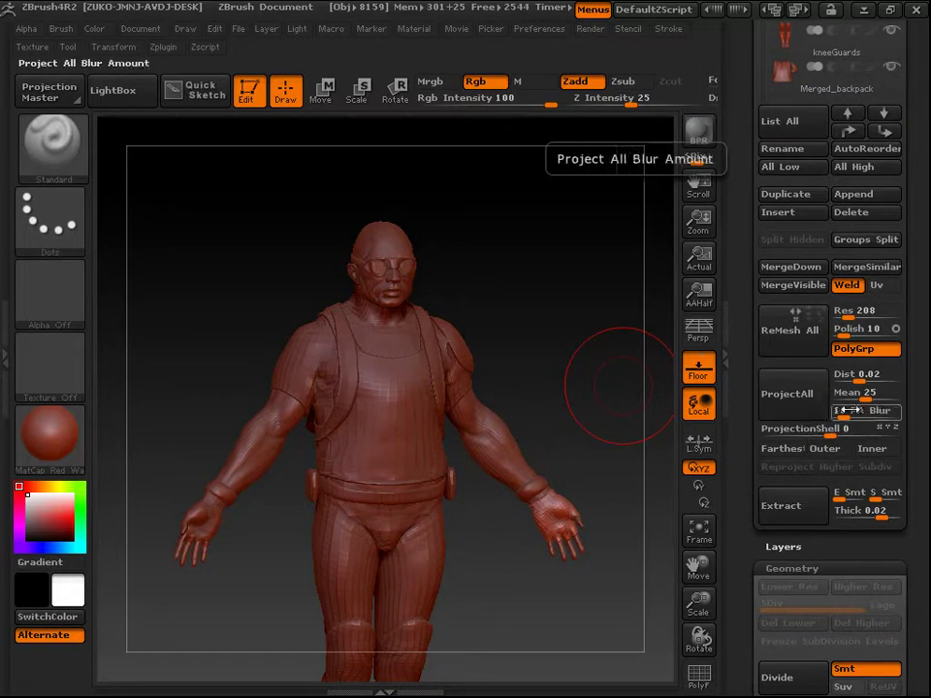
{"action": "left_click_drag", "start_coordinate": [533, 254], "coordinate": [645, 302]}
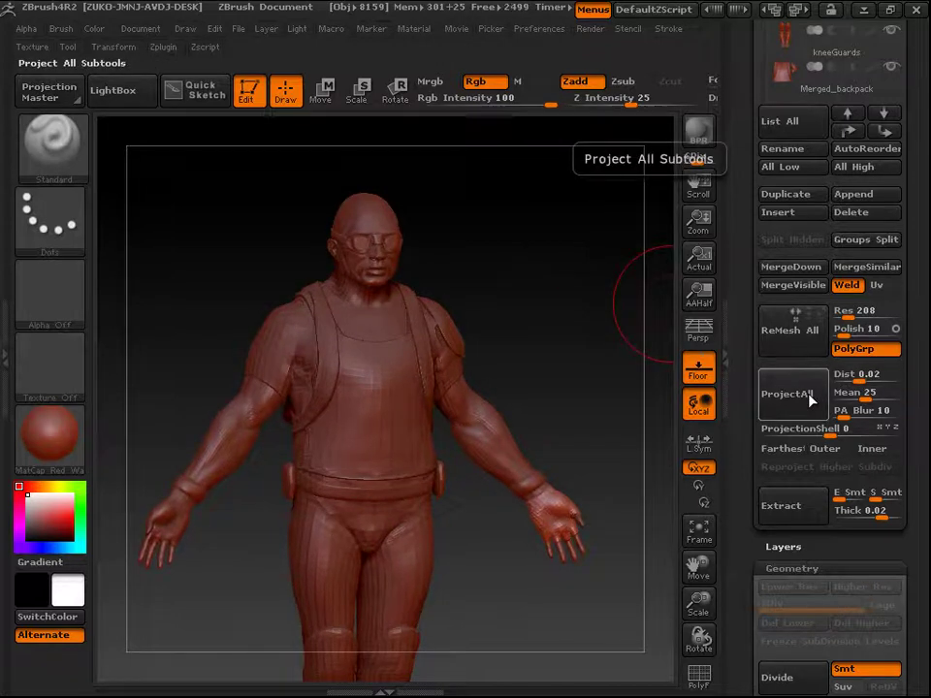
{"action": "left_click_drag", "start_coordinate": [519, 278], "coordinate": [562, 386], "text": "alt"}
{"action": "left_click_drag", "start_coordinate": [565, 307], "coordinate": [582, 412], "text": "alt"}
{"action": "left_click_drag", "start_coordinate": [527, 339], "coordinate": [557, 416], "text": "alt"}
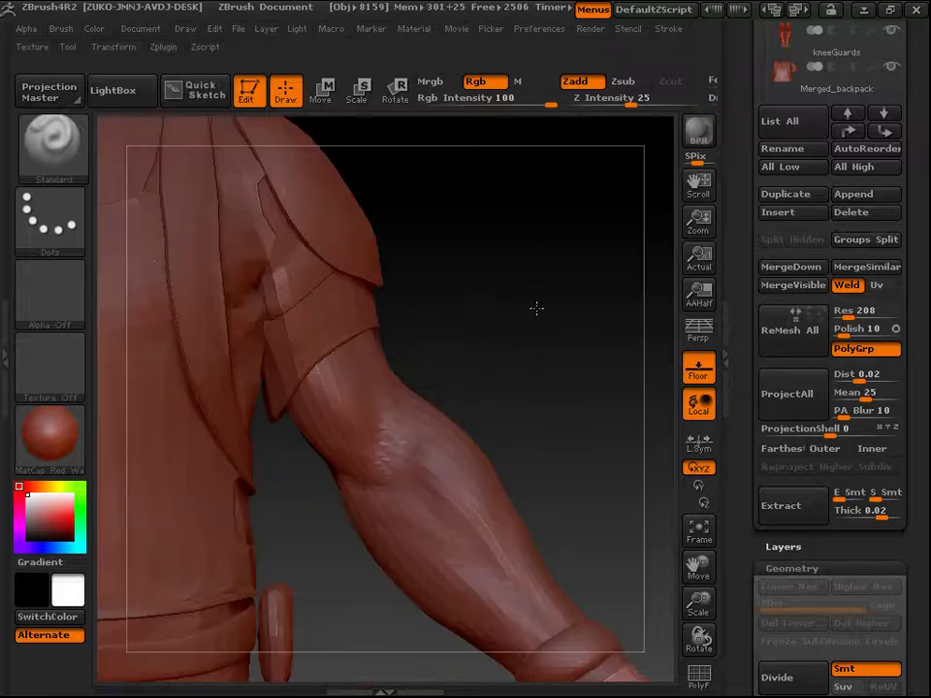
{"action": "left_click_drag", "start_coordinate": [536, 308], "coordinate": [481, 306], "text": "alt"}
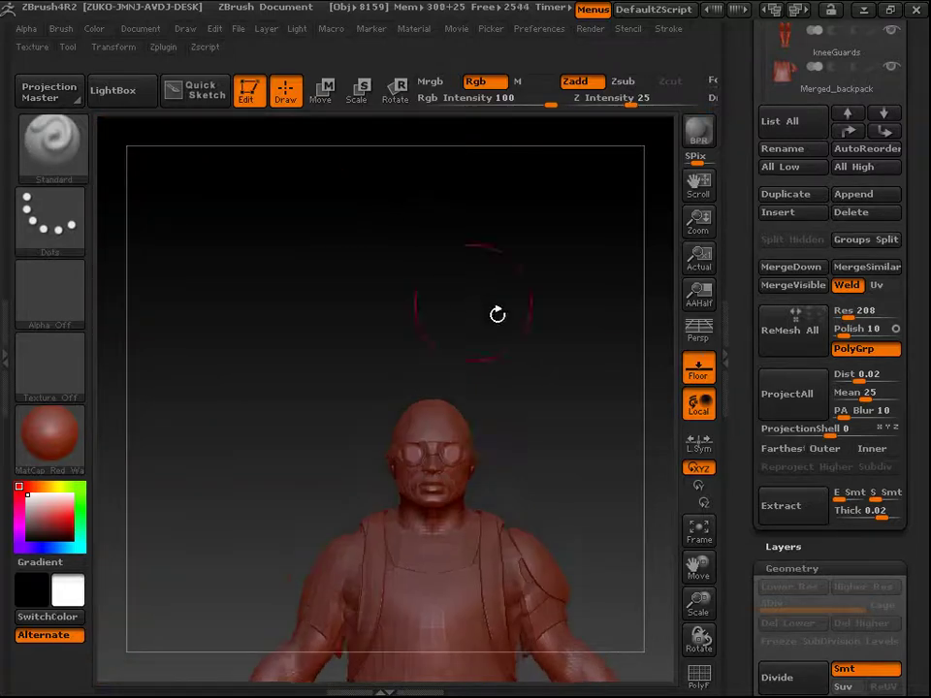
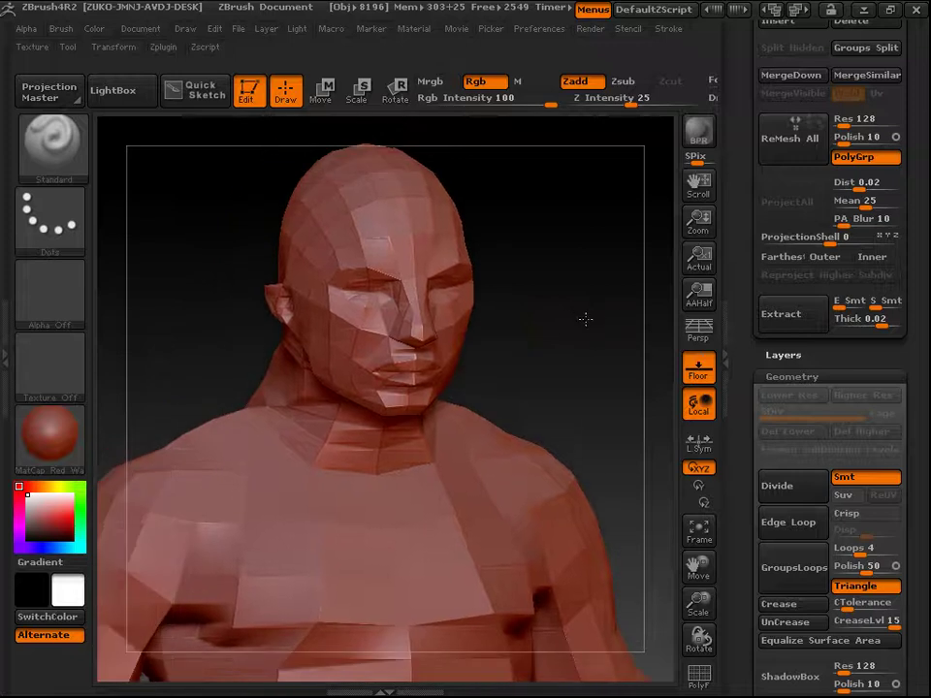
Make DemoSoldier_1 the active subtool and inspect its head and shoulders.
{"action": "left_click", "coordinate": [786, 312]}
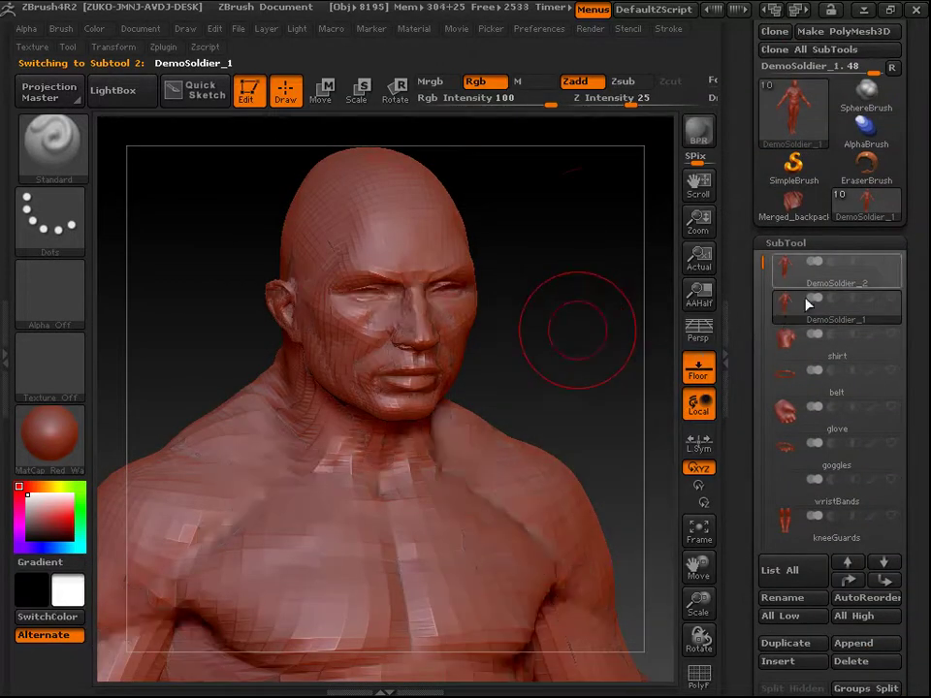
{"action": "mouse_move", "coordinate": [601, 355]}
{"action": "left_mouse_down"}
{"action": "mouse_move", "coordinate": [605, 370]}
{"action": "mouse_move", "coordinate": [581, 338]}
{"action": "mouse_move", "coordinate": [613, 369]}
{"action": "left_mouse_up"}
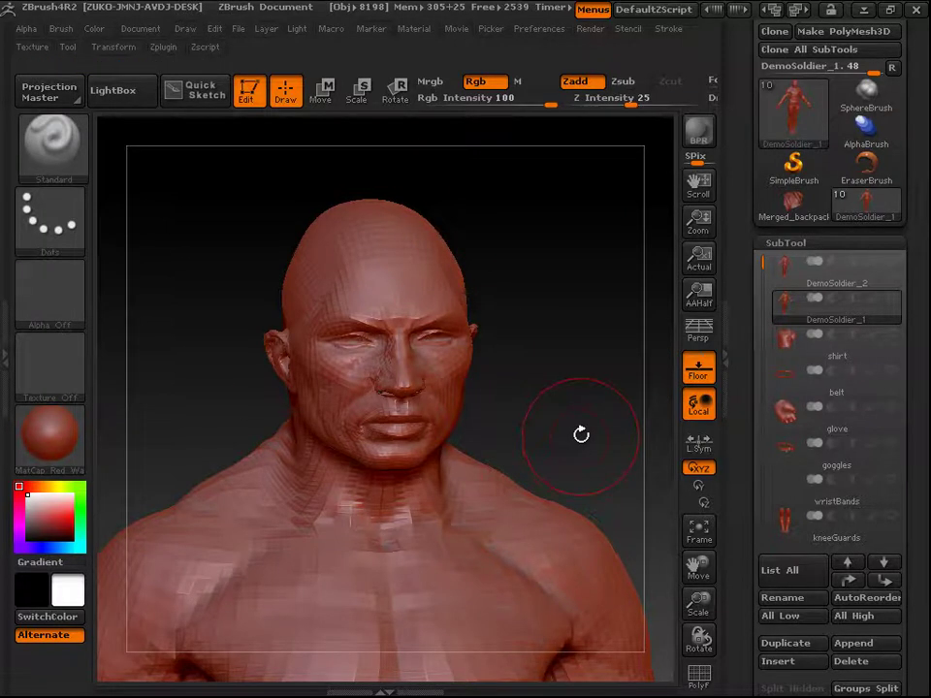
{"action": "left_click_drag", "start_coordinate": [580, 413], "coordinate": [584, 403]}
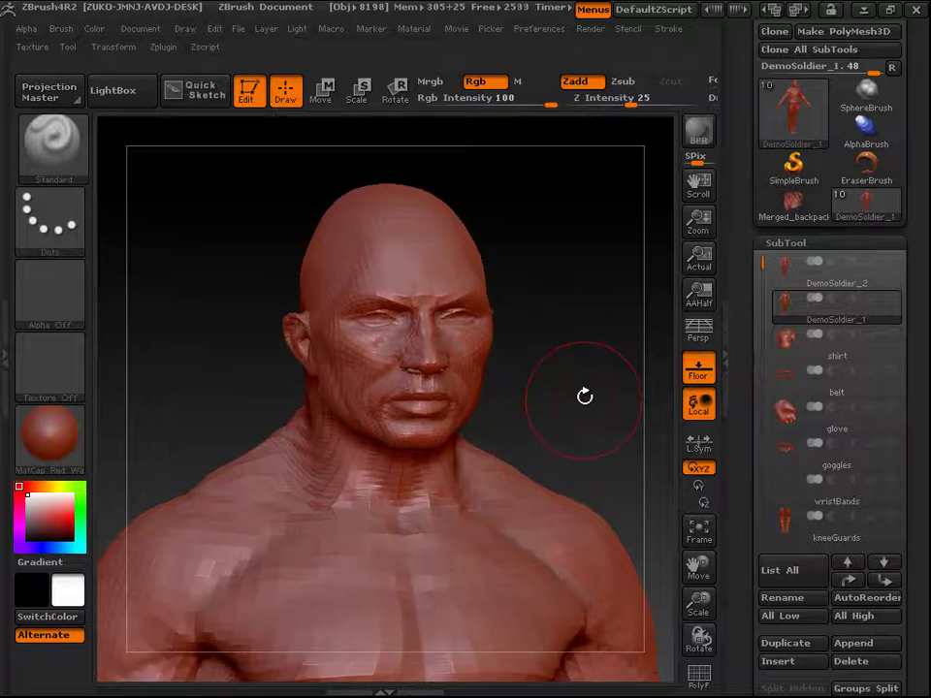
{"action": "left_click_drag", "start_coordinate": [588, 375], "coordinate": [601, 386]}
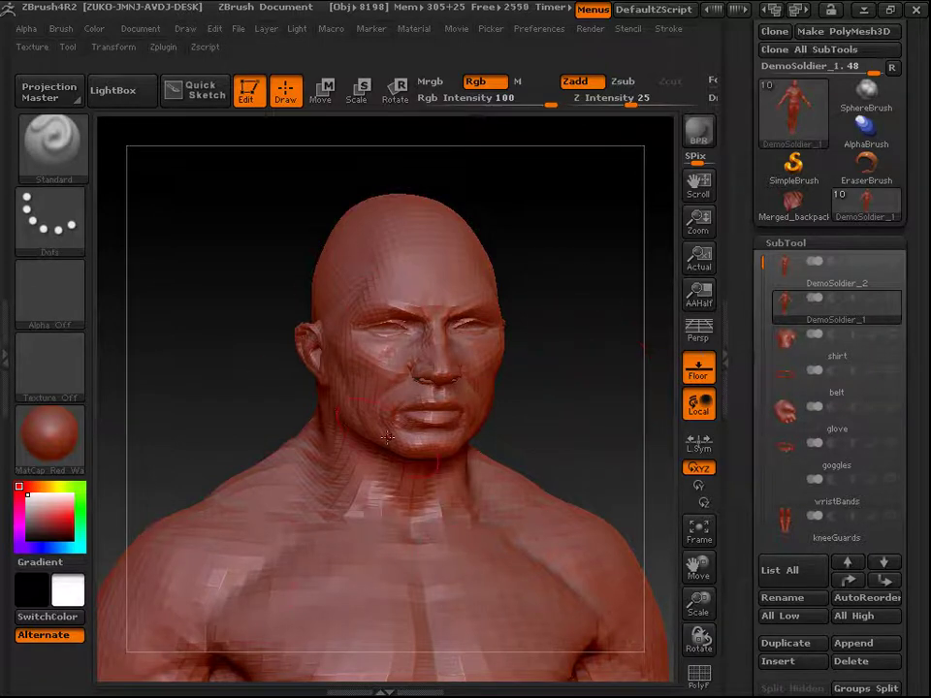
Alternate between DemoSoldier_1 and DemoSoldier_2 to compare the detail on their heads and torsos.
{"action": "left_click_drag", "start_coordinate": [613, 400], "coordinate": [612, 387]}
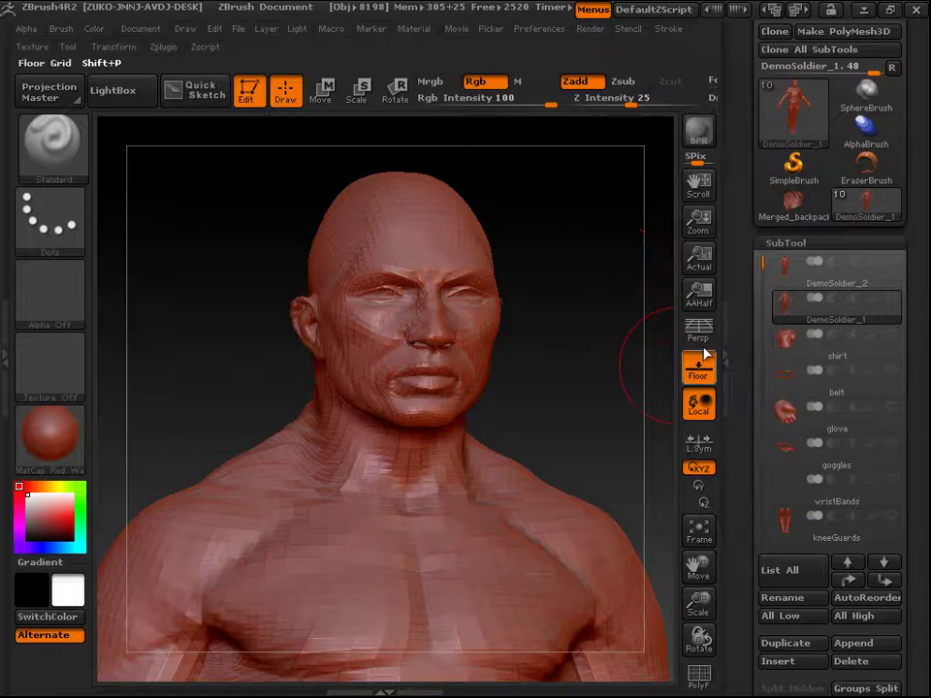
{"action": "left_click", "coordinate": [795, 272]}
{"action": "left_click", "coordinate": [788, 308]}
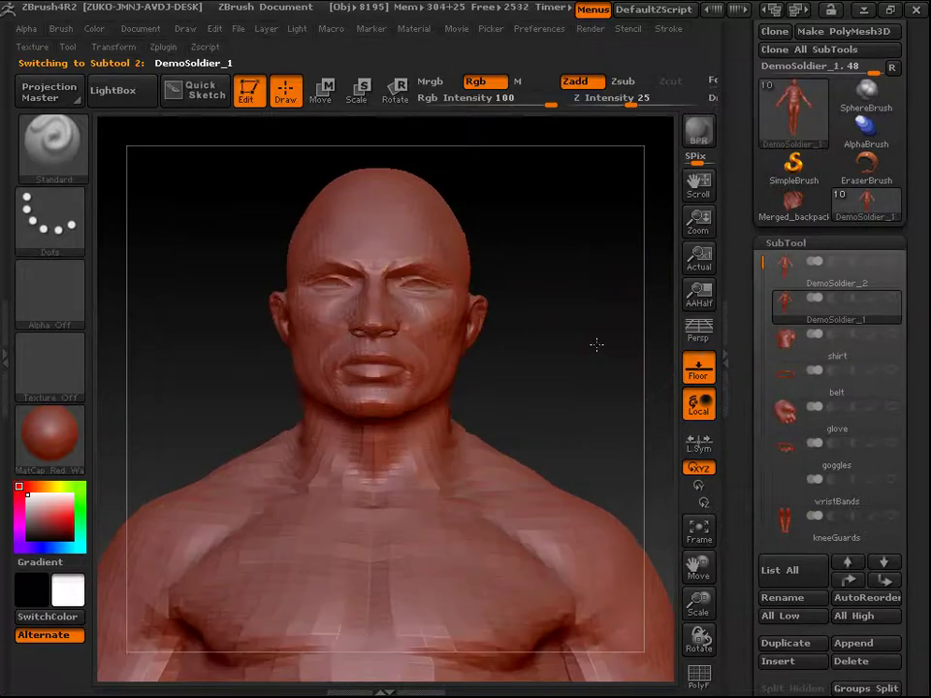
{"action": "left_click_drag", "start_coordinate": [611, 340], "coordinate": [564, 331]}
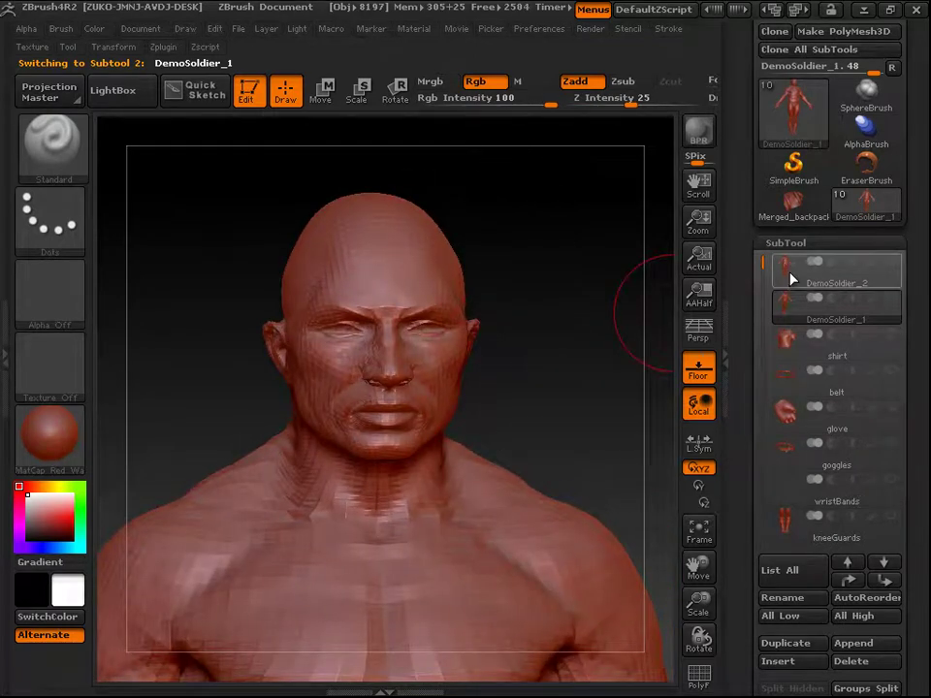
{"action": "left_click", "coordinate": [791, 280]}
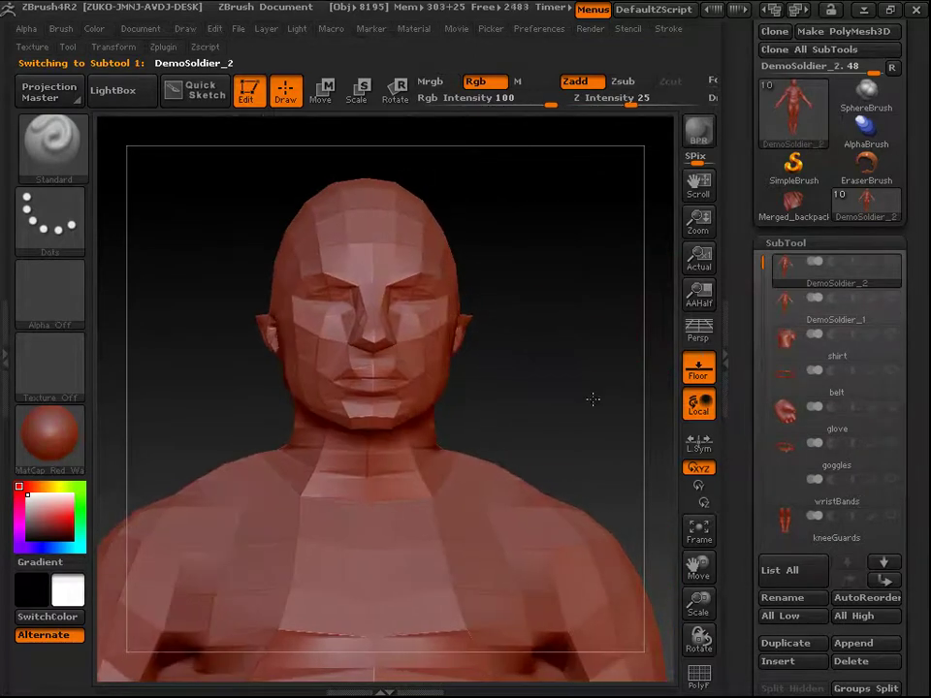
{"action": "key", "text": "f"}
{"action": "mouse_move", "coordinate": [576, 288]}
{"action": "left_mouse_down"}
{"action": "mouse_move", "coordinate": [607, 268]}
{"action": "mouse_move", "coordinate": [593, 295]}
{"action": "mouse_move", "coordinate": [601, 338]}
{"action": "mouse_move", "coordinate": [584, 334]}
{"action": "mouse_move", "coordinate": [567, 266]}
{"action": "mouse_move", "coordinate": [546, 252]}
{"action": "mouse_move", "coordinate": [576, 329]}
{"action": "mouse_move", "coordinate": [596, 193]}
{"action": "mouse_move", "coordinate": [577, 390]}
{"action": "mouse_move", "coordinate": [671, 366]}
{"action": "left_mouse_up"}
{"action": "left_click", "coordinate": [777, 299]}
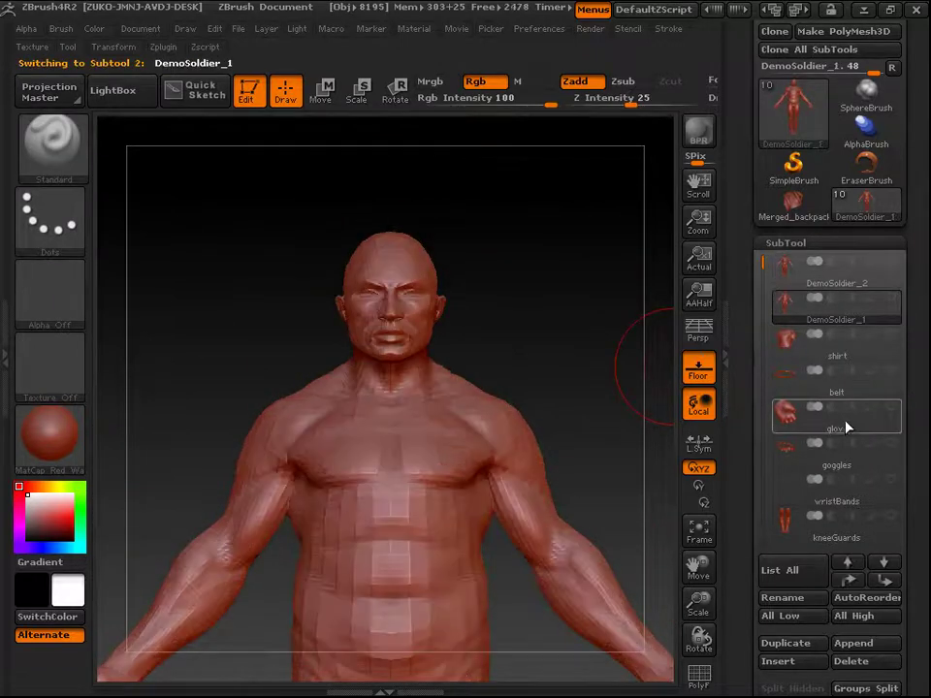
{"action": "left_click_drag", "start_coordinate": [594, 270], "coordinate": [590, 297], "text": "alt"}
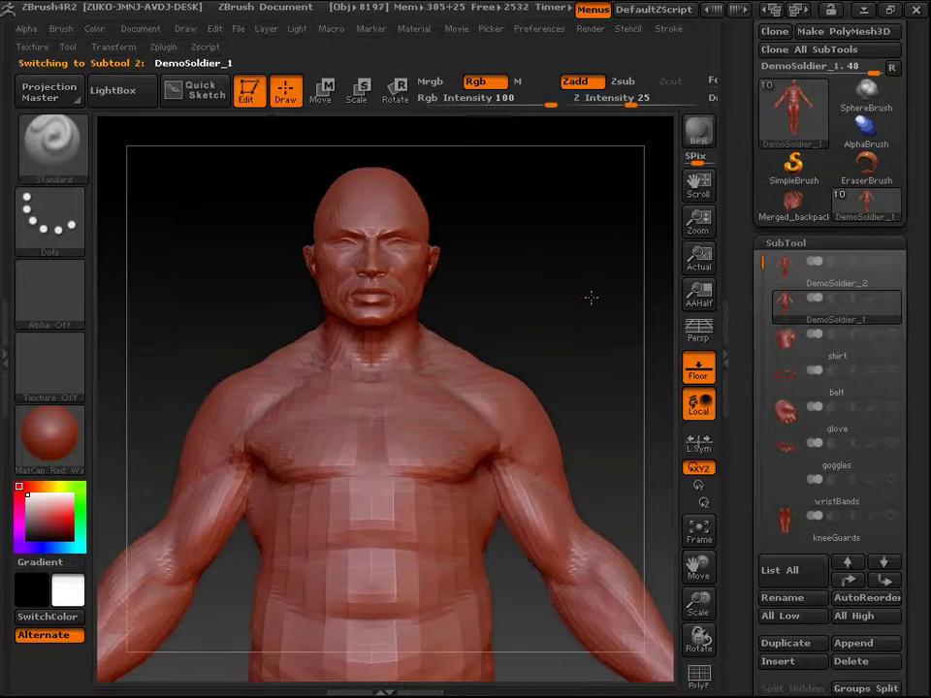
Make DemoSoldier_2 the active subtool and subdivide its mesh twice with Divide.
{"action": "left_click", "coordinate": [808, 272]}
{"action": "scroll", "coordinate": [830, 437], "scroll_direction": "down", "scroll_amount": 10}
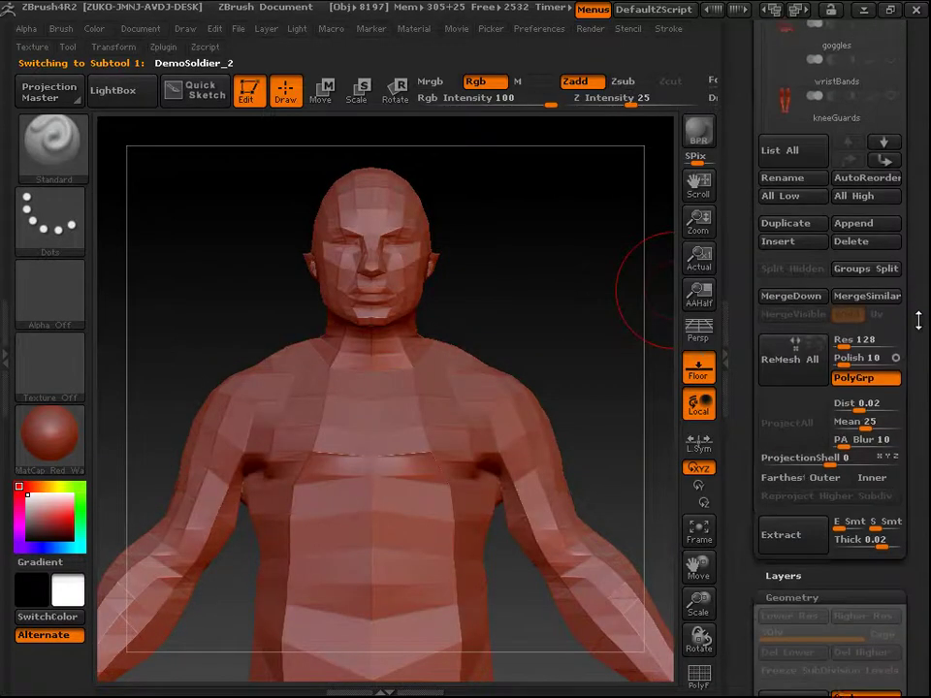
{"action": "left_click", "coordinate": [779, 510]}
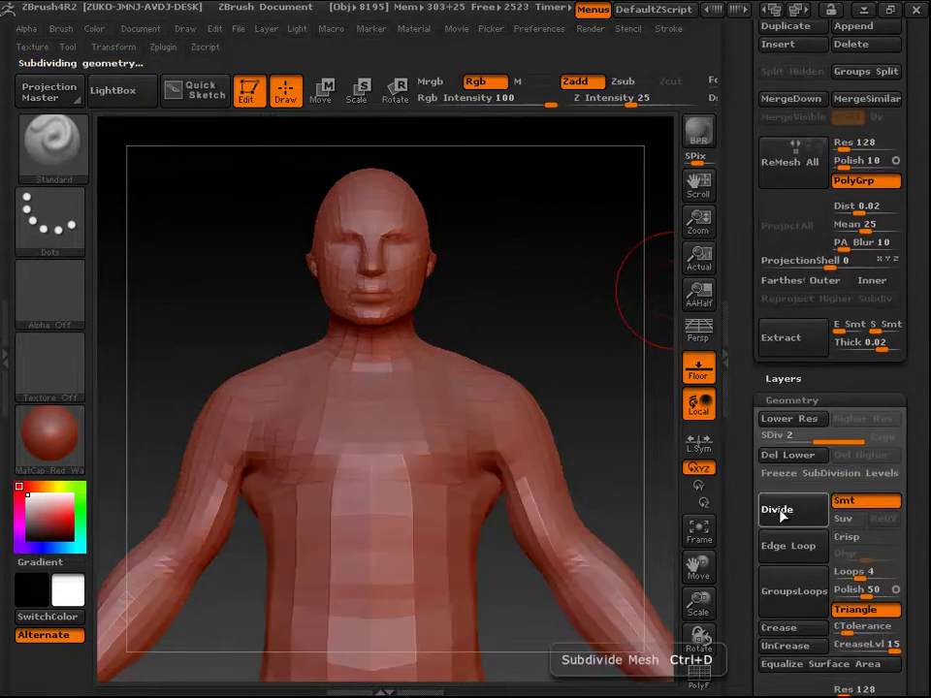
{"action": "left_click", "coordinate": [779, 510]}
Check the subdivision level of DemoSoldier_1, and make DemoSoldier_2 the active subtool again.
{"action": "left_click_drag", "start_coordinate": [924, 363], "coordinate": [922, 428]}
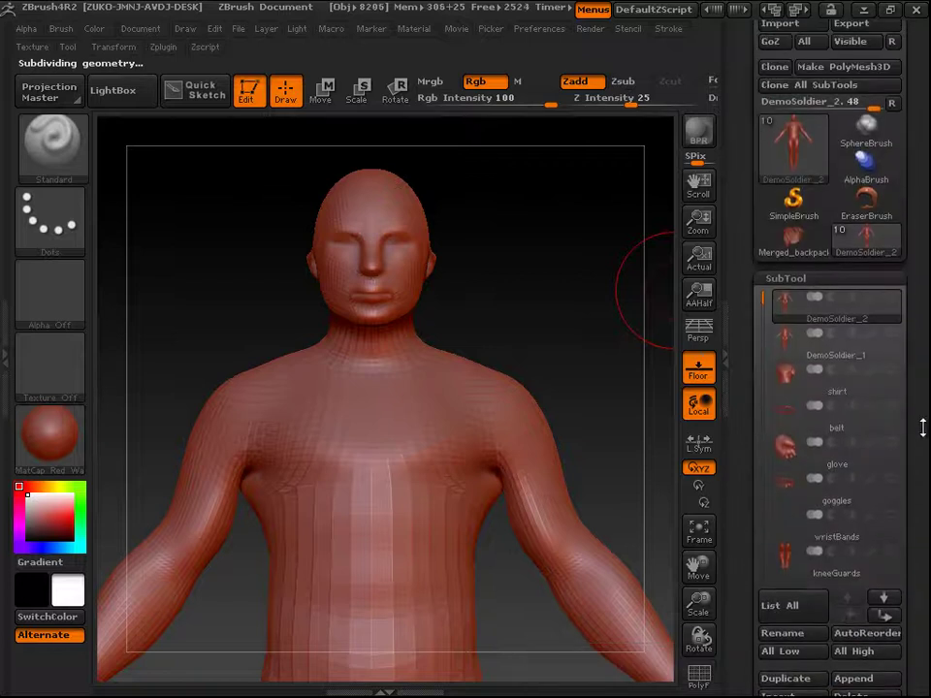
{"action": "left_click", "coordinate": [783, 340]}
{"action": "scroll", "coordinate": [921, 376], "scroll_direction": "down", "scroll_amount": 8}
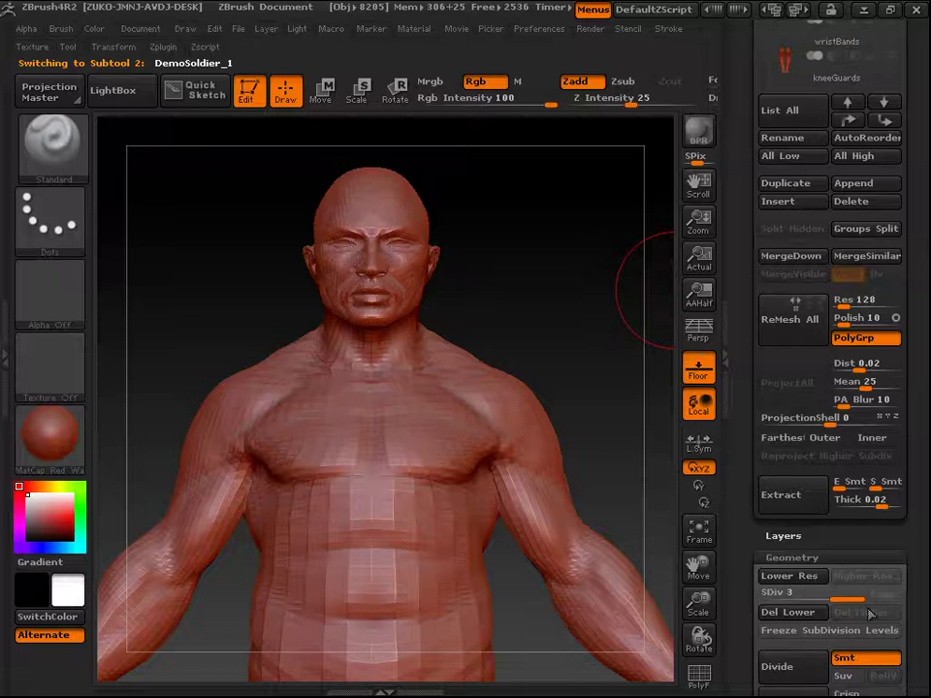
{"action": "scroll", "coordinate": [927, 291], "scroll_direction": "up", "scroll_amount": 10}
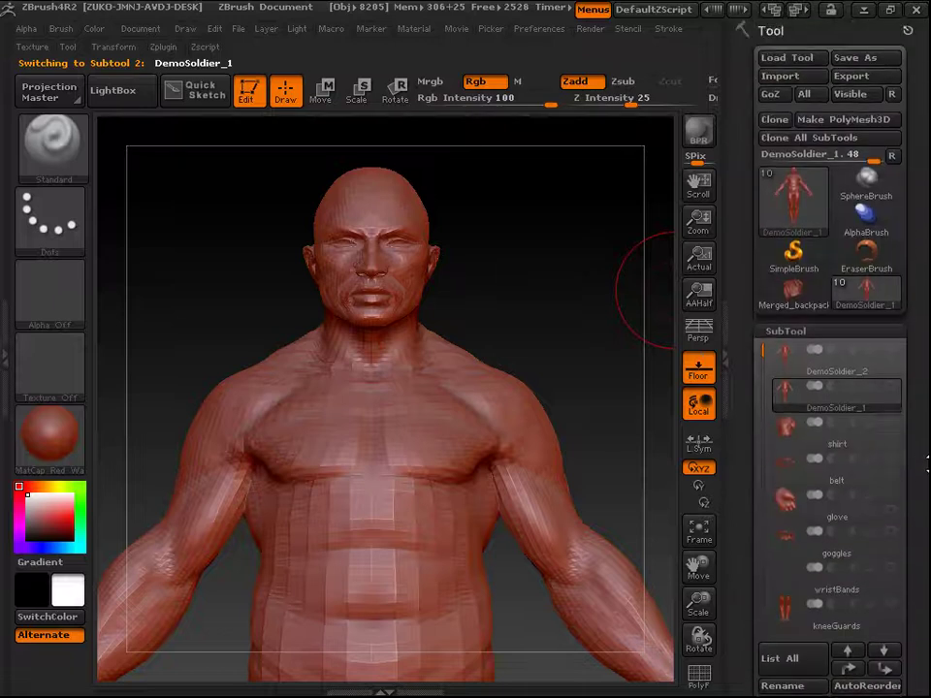
{"action": "left_click", "coordinate": [788, 364]}
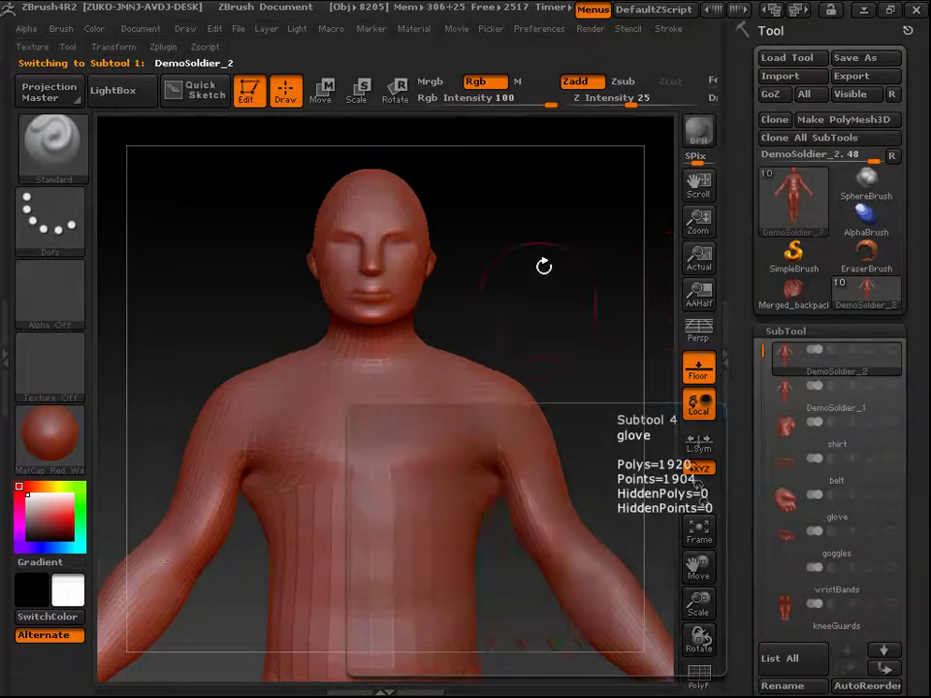
Compare the subdivided DemoSoldier_2 with the detailed DemoSoldier_1, including the polygon counts of both subtools.
{"action": "left_click_drag", "start_coordinate": [544, 285], "coordinate": [629, 305]}
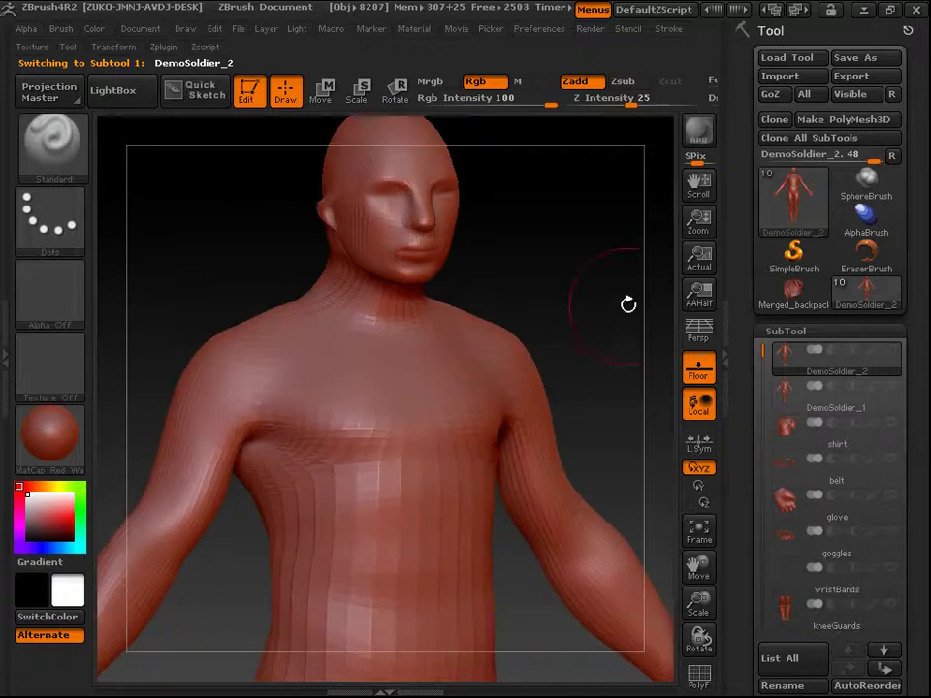
{"action": "left_click", "coordinate": [780, 404]}
{"action": "left_click_drag", "start_coordinate": [565, 291], "coordinate": [319, 348]}
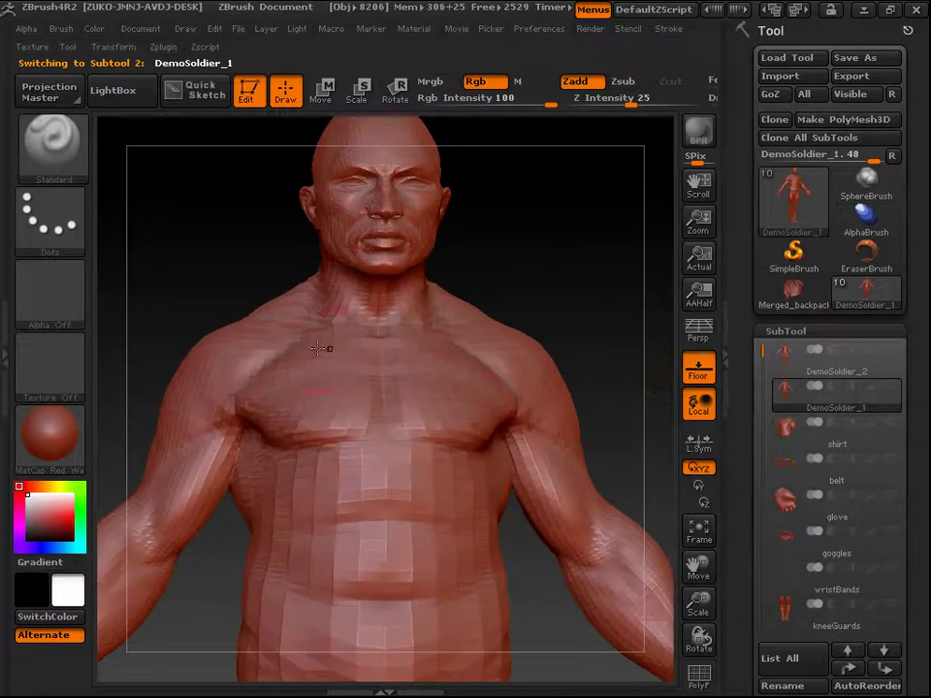
{"action": "left_click_drag", "start_coordinate": [579, 291], "coordinate": [615, 346]}
{"action": "left_click", "coordinate": [779, 372]}
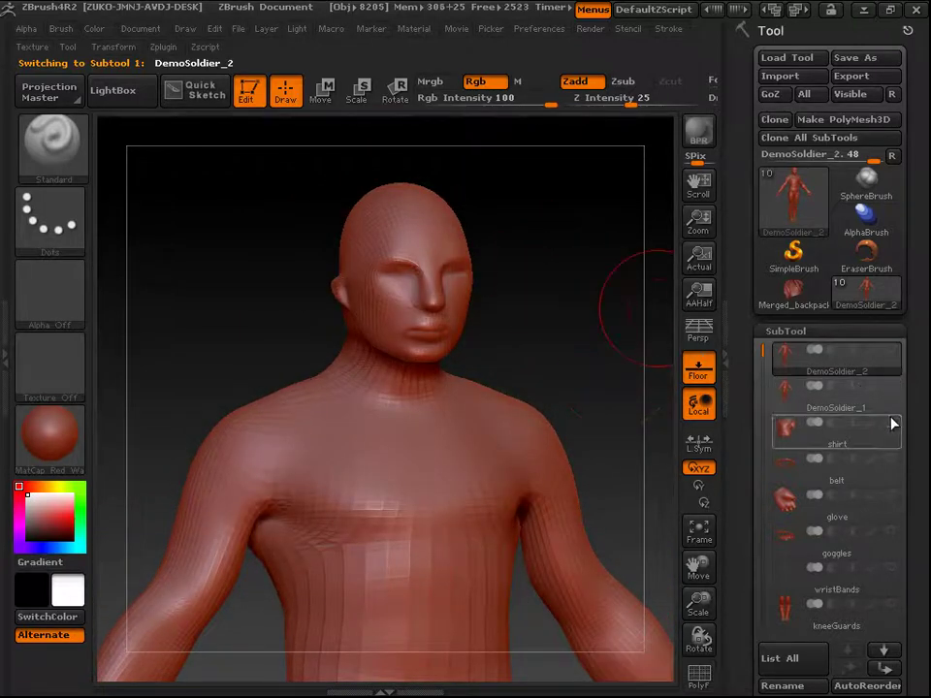
{"action": "mouse_move", "coordinate": [895, 390]}
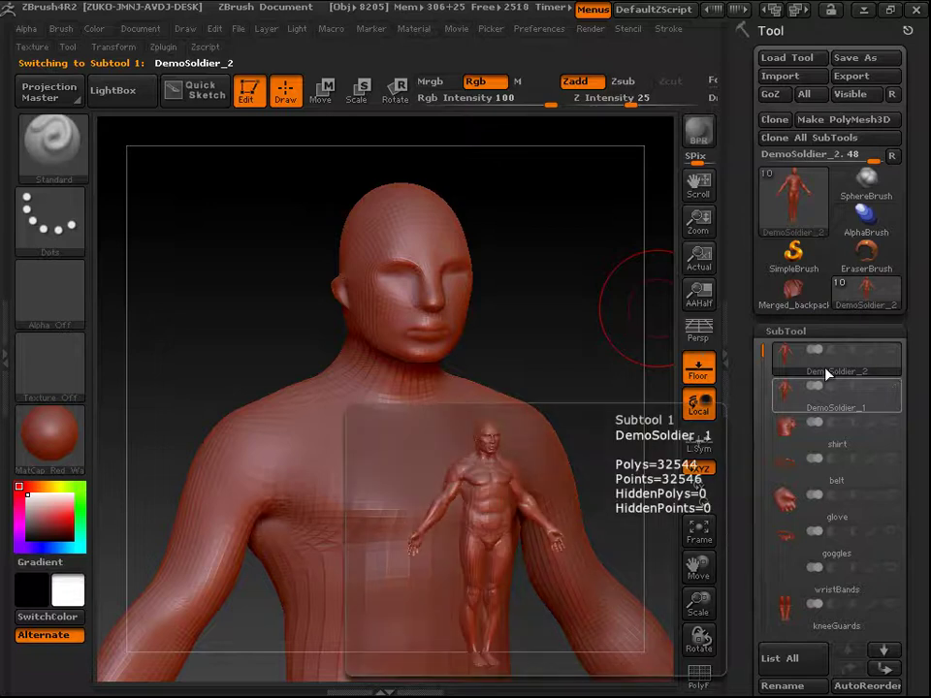
{"action": "mouse_move", "coordinate": [799, 368]}
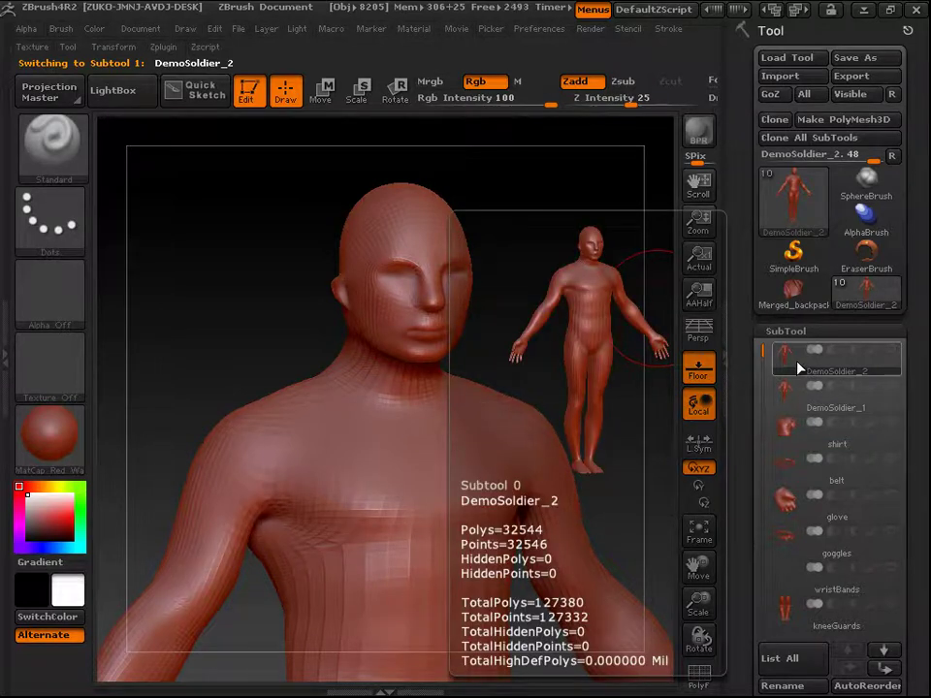
Show DemoSoldier_1 together with the active DemoSoldier_2 and inspect how the two bodies overlap.
{"action": "left_click", "coordinate": [891, 387]}
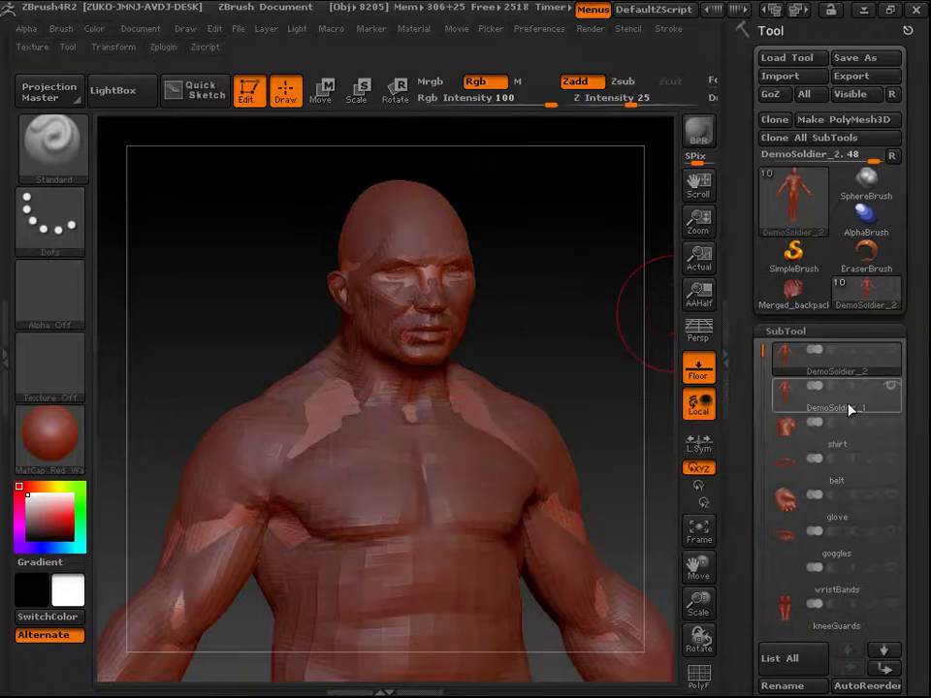
{"action": "mouse_move", "coordinate": [895, 393]}
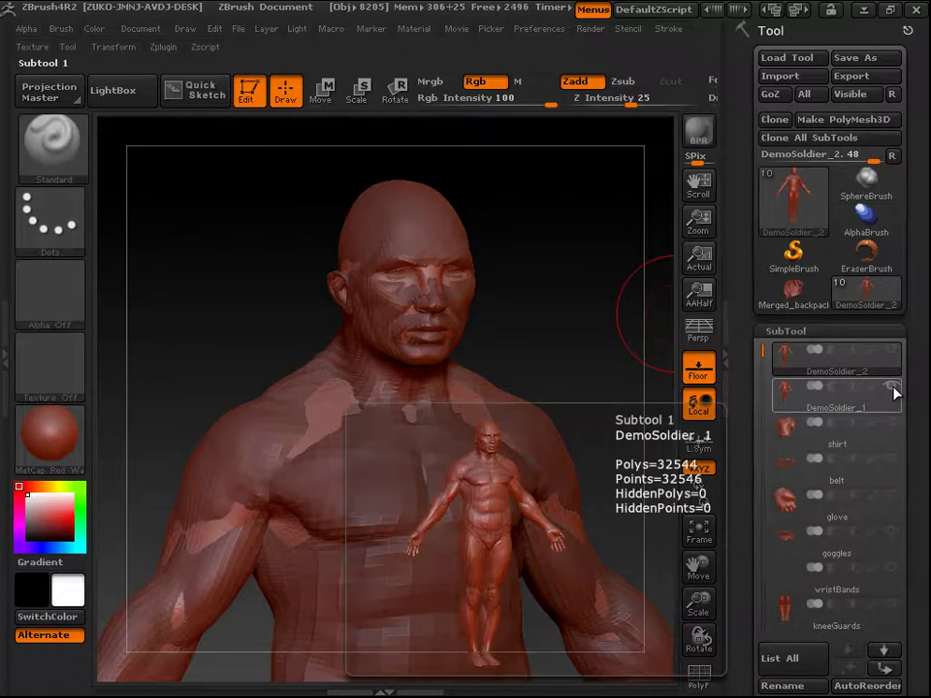
{"action": "left_click_drag", "start_coordinate": [568, 316], "coordinate": [545, 314]}
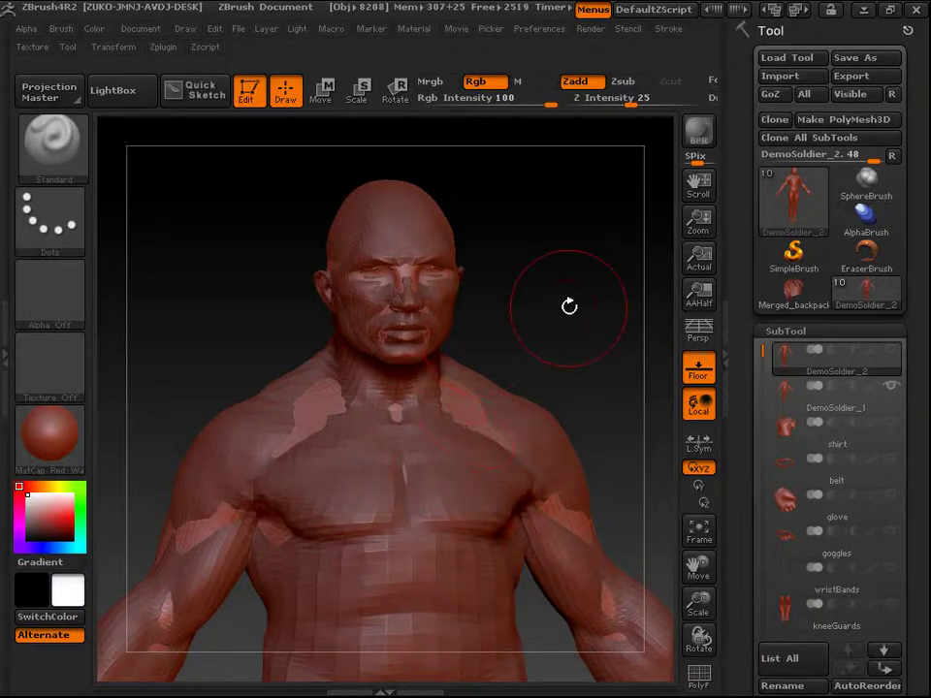
Project the visible DemoSoldier_1's detail onto the active DemoSoldier_2 with ProjectAll.
{"action": "mouse_move", "coordinate": [794, 366]}
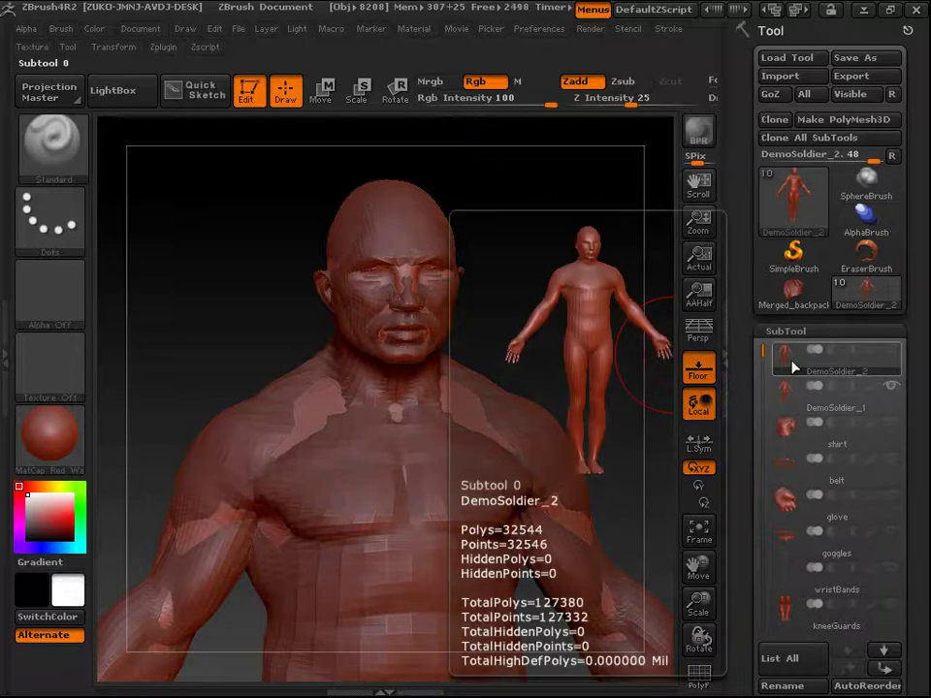
{"action": "scroll", "coordinate": [926, 489], "scroll_direction": "down", "scroll_amount": 5}
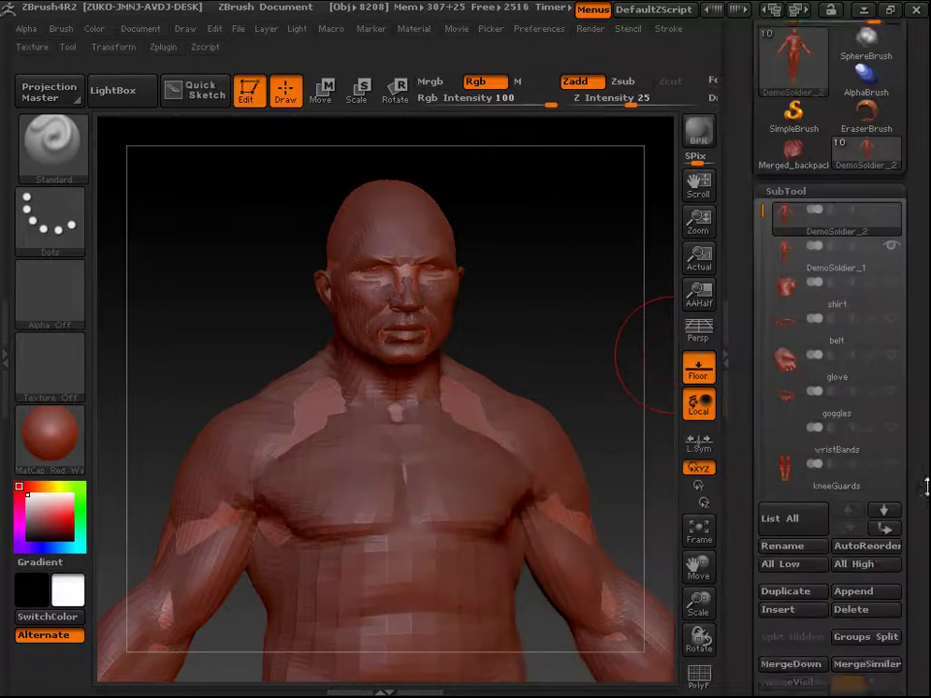
{"action": "scroll", "coordinate": [926, 466], "scroll_direction": "down", "scroll_amount": 2}
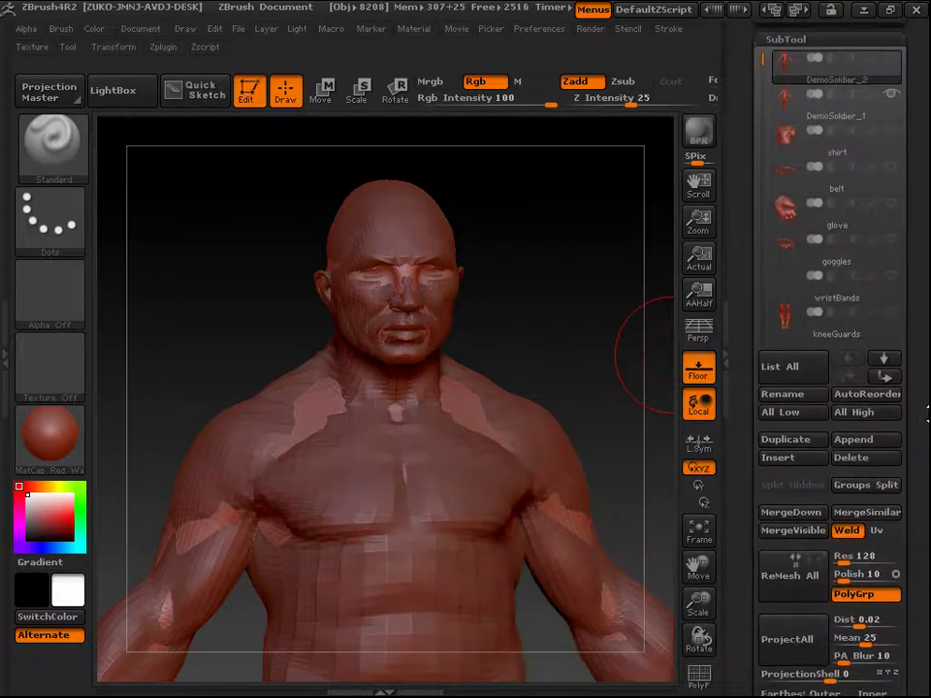
{"action": "mouse_move", "coordinate": [788, 112]}
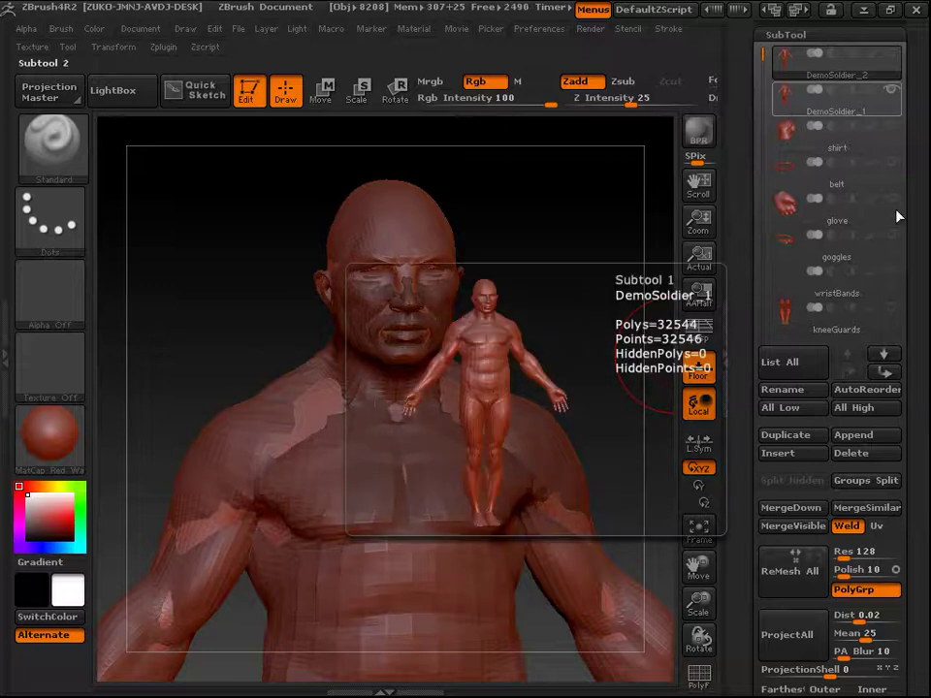
{"action": "scroll", "coordinate": [912, 378], "scroll_direction": "down", "scroll_amount": 3}
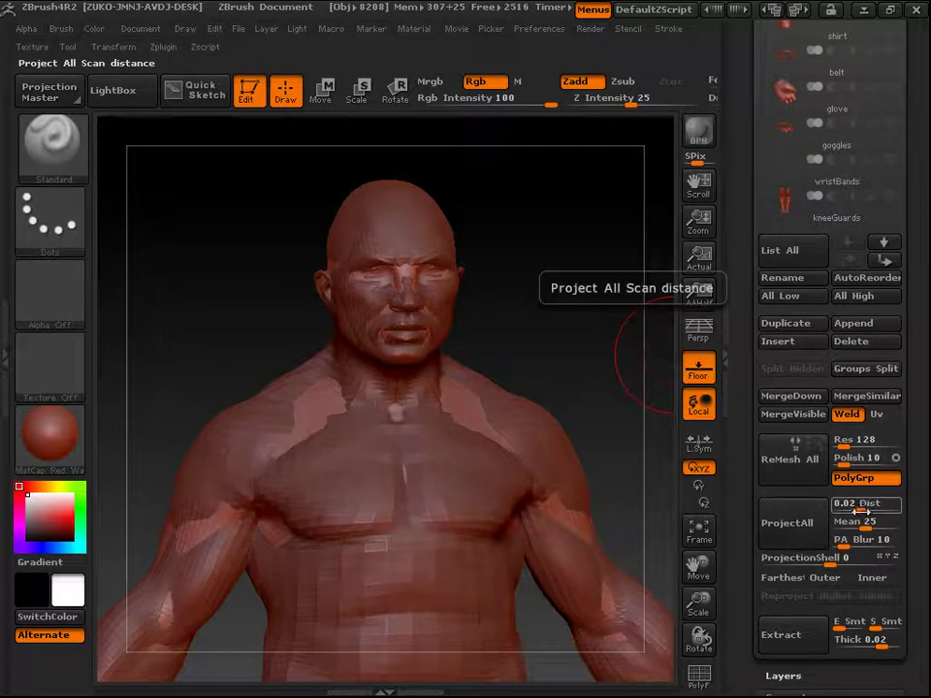
{"action": "left_click", "coordinate": [797, 527]}
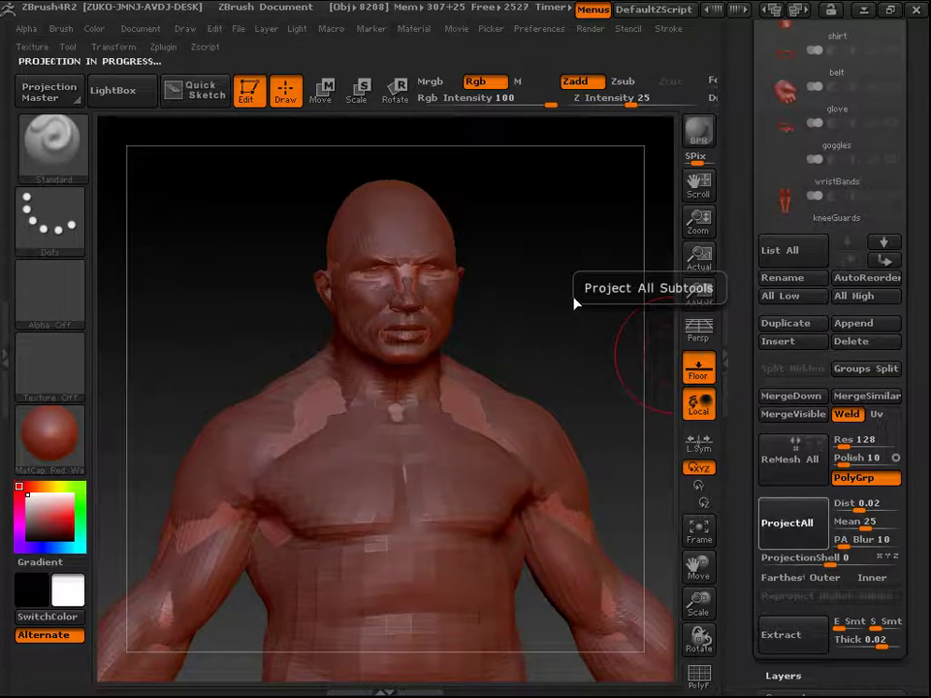
Hide DemoSoldier_1 so only the projected DemoSoldier_2 is displayed.
{"action": "left_click_drag", "start_coordinate": [556, 289], "coordinate": [586, 364]}
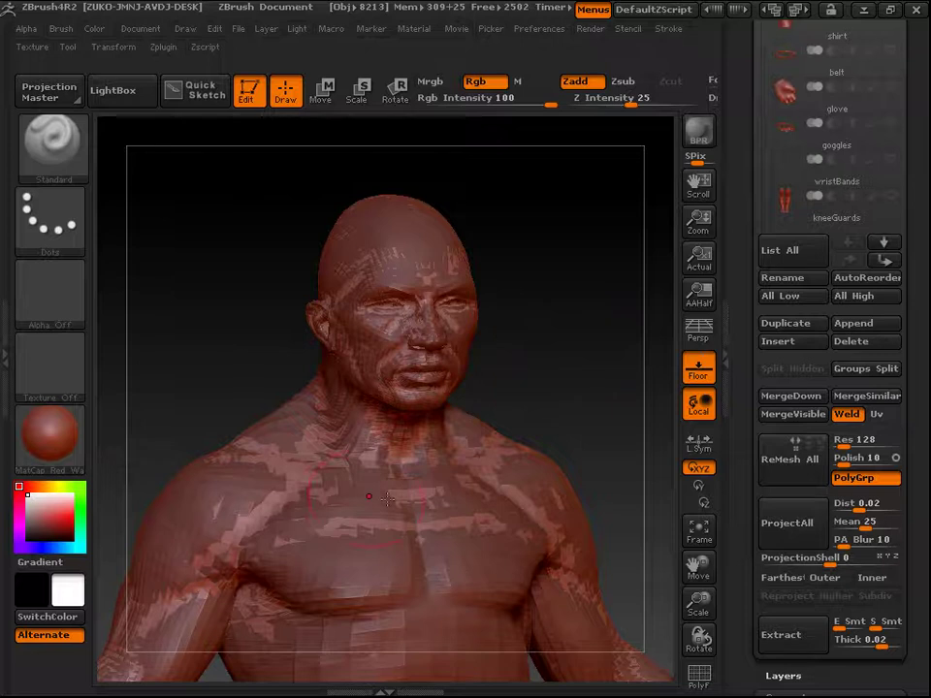
{"action": "left_click_drag", "start_coordinate": [923, 267], "coordinate": [922, 348]}
{"action": "mouse_move", "coordinate": [894, 291]}
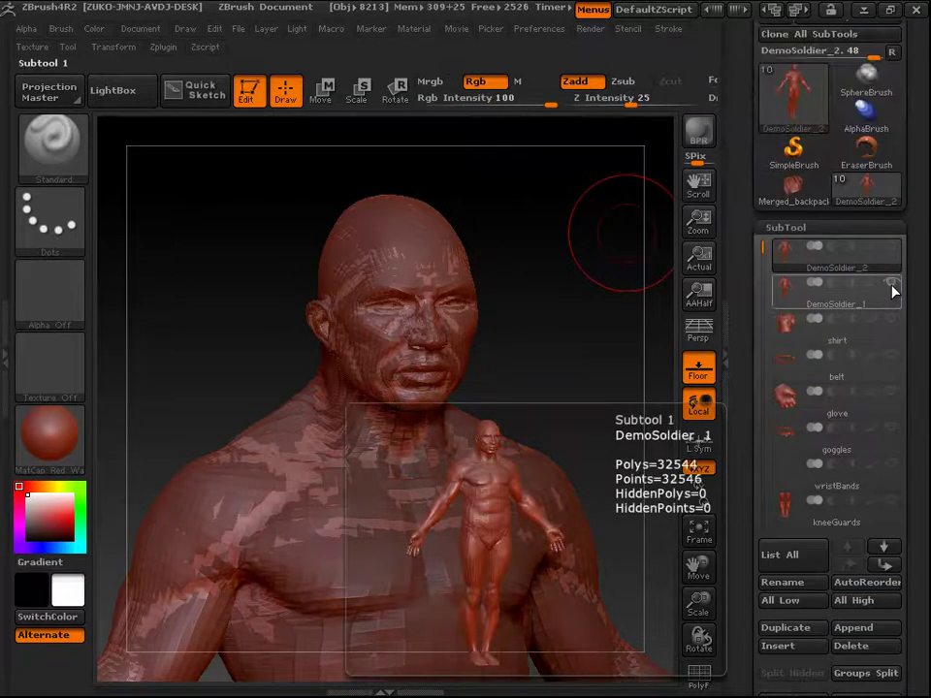
{"action": "left_click", "coordinate": [893, 288]}
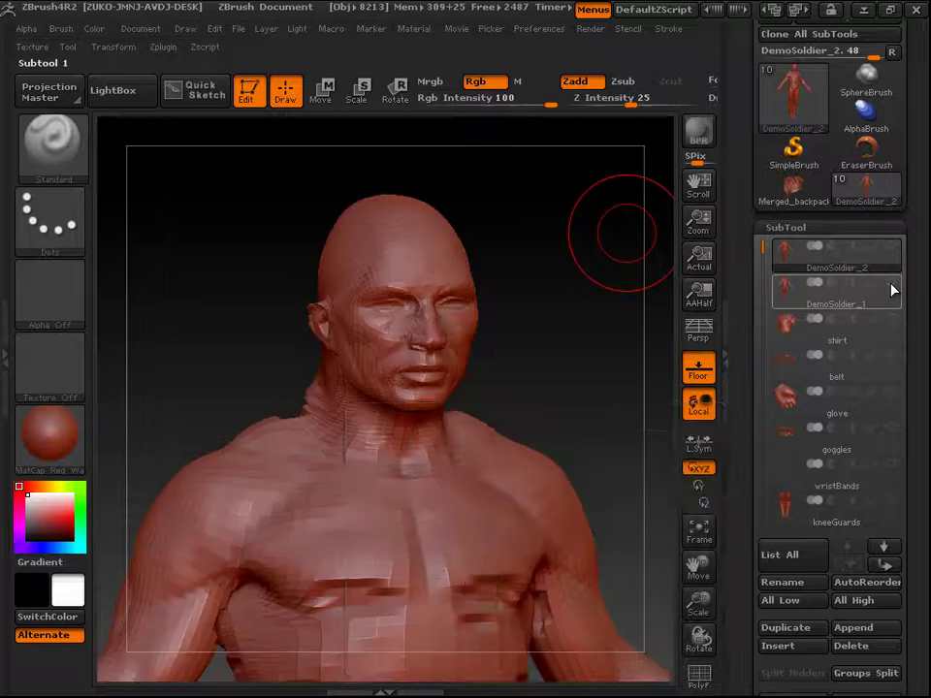
Inspect the projected detail on DemoSoldier_2's head, neck and chest from several angles, and review the ProjectAll scan distance.
{"action": "left_click_drag", "start_coordinate": [264, 393], "coordinate": [263, 402]}
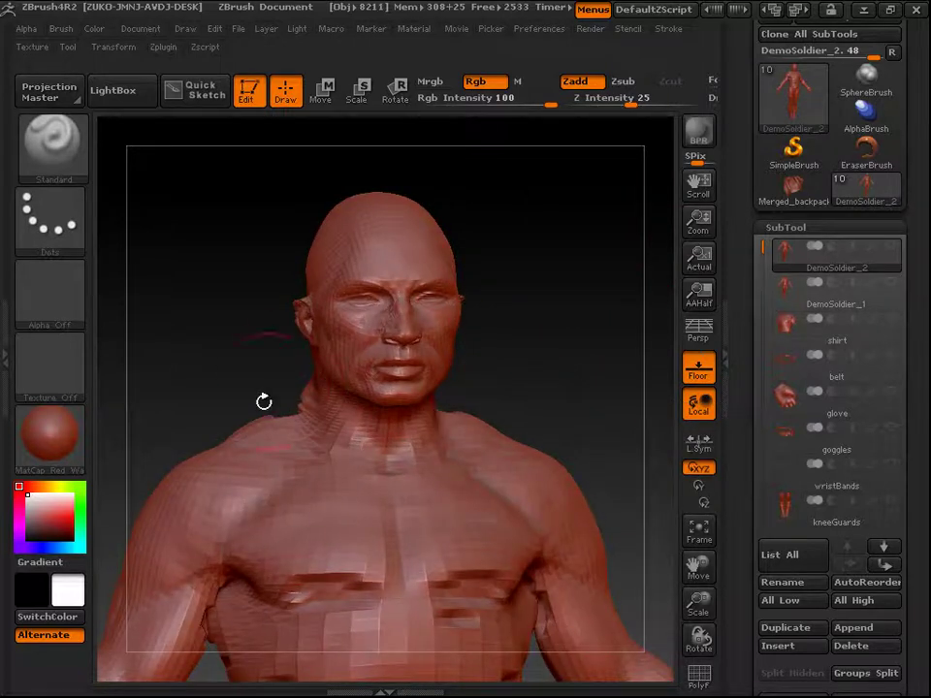
{"action": "left_click_drag", "start_coordinate": [586, 321], "coordinate": [660, 351]}
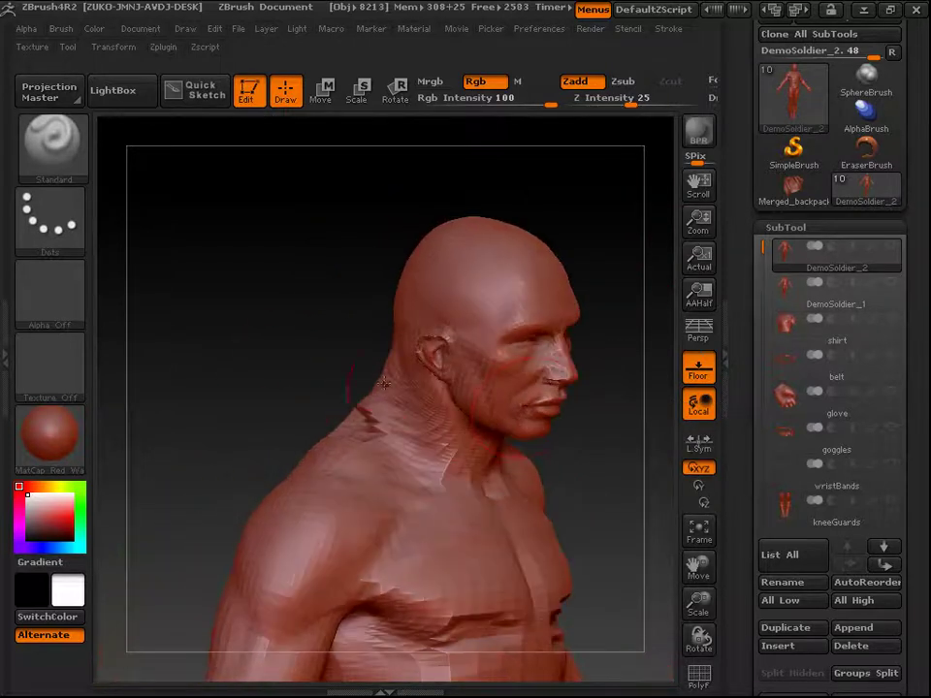
{"action": "left_click_drag", "start_coordinate": [637, 474], "coordinate": [563, 437]}
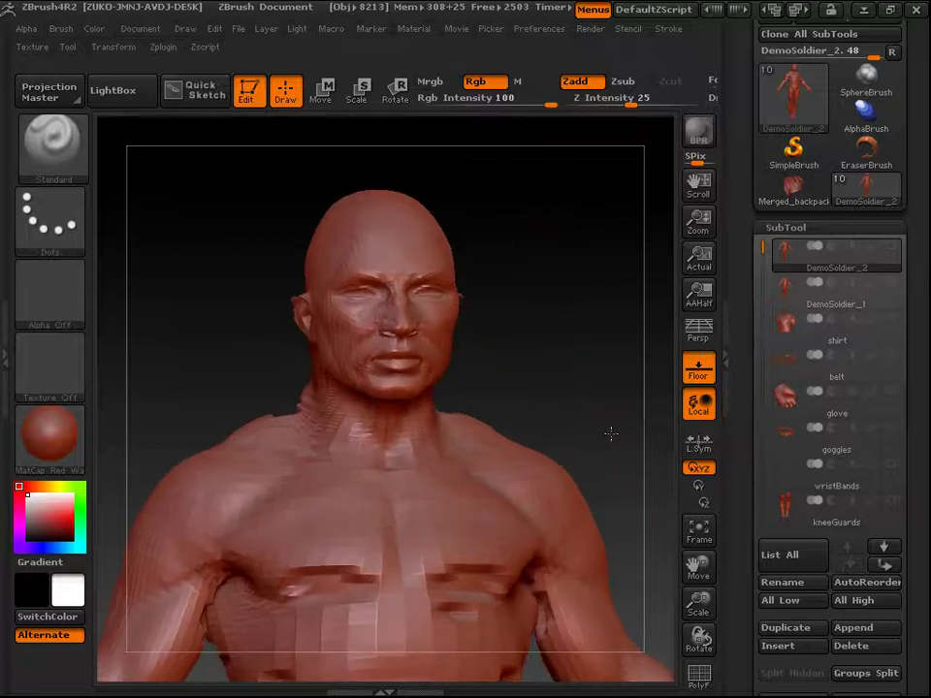
{"action": "mouse_move", "coordinate": [625, 384]}
{"action": "left_mouse_down", "text": "alt"}
{"action": "mouse_move", "coordinate": [638, 296]}
{"action": "mouse_move", "coordinate": [620, 349]}
{"action": "mouse_move", "coordinate": [622, 385]}
{"action": "left_mouse_up", "text": "alt"}
{"action": "left_click_drag", "start_coordinate": [924, 502], "coordinate": [920, 424]}
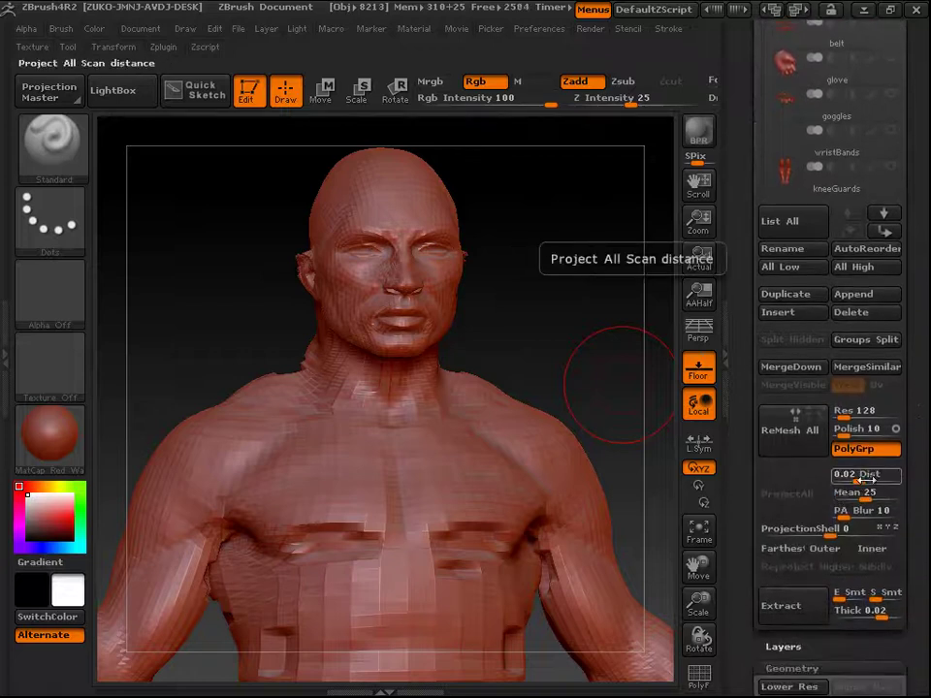
{"action": "left_click_drag", "start_coordinate": [651, 369], "coordinate": [592, 402]}
{"action": "left_click_drag", "start_coordinate": [596, 340], "coordinate": [645, 361], "text": "alt"}
Adjust the brush size and smooth the distorted ear and side of DemoSoldier_2's head.
{"action": "key", "text": "space"}
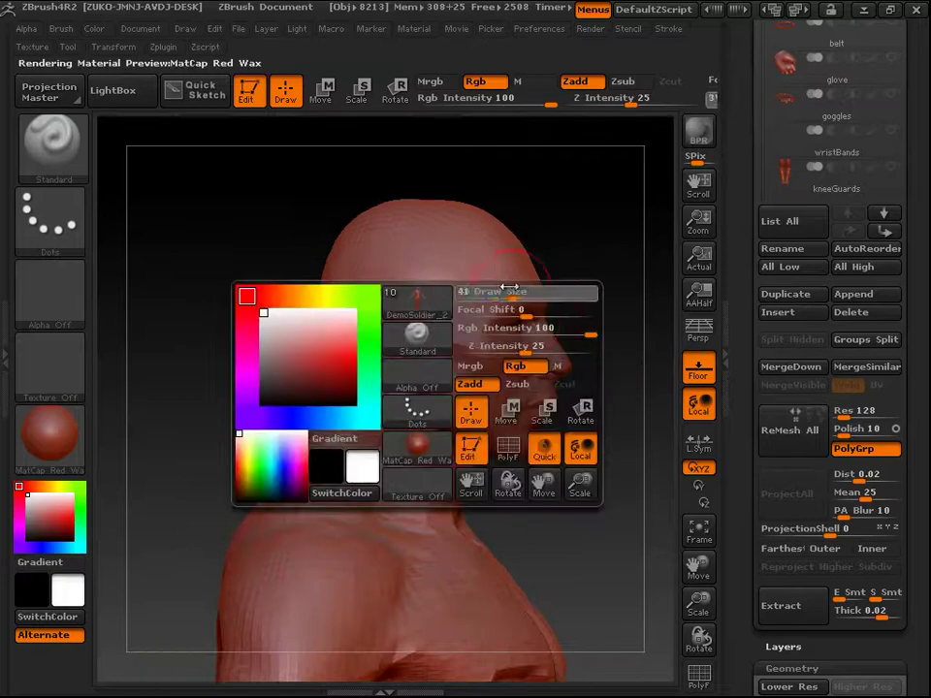
{"action": "left_click_drag", "start_coordinate": [582, 329], "coordinate": [599, 353]}
{"action": "left_click_drag", "start_coordinate": [613, 404], "coordinate": [518, 435]}
{"action": "left_click_drag", "start_coordinate": [537, 505], "coordinate": [588, 513]}
{"action": "key", "text": "shift"}
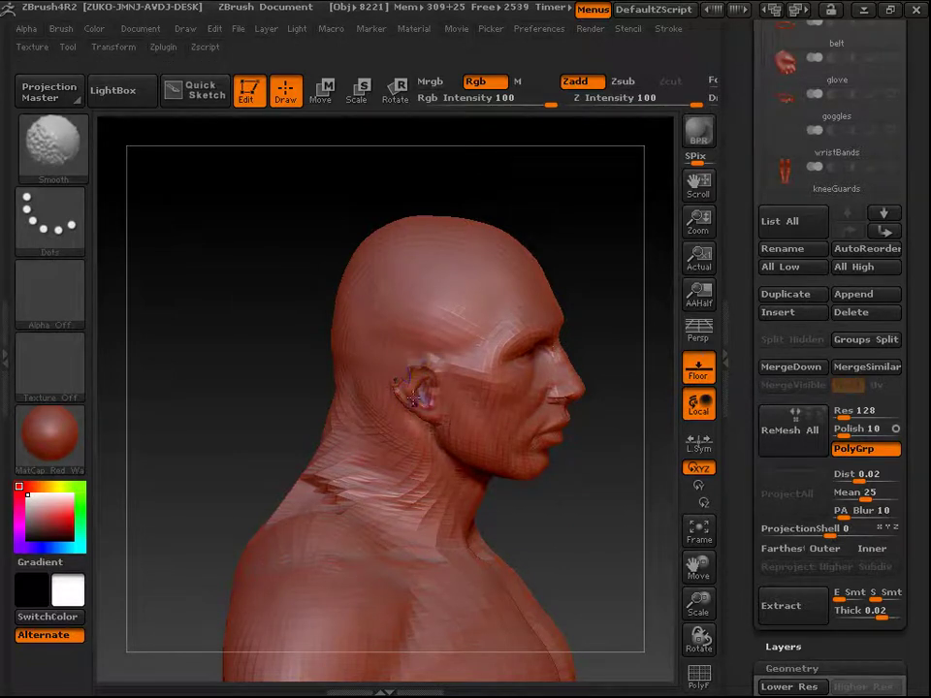
{"action": "mouse_move", "coordinate": [595, 565]}
{"action": "left_mouse_down"}
{"action": "mouse_move", "coordinate": [580, 543]}
{"action": "mouse_move", "coordinate": [566, 552]}
{"action": "mouse_move", "coordinate": [611, 544]}
{"action": "left_mouse_up"}
{"action": "key", "text": "shift"}
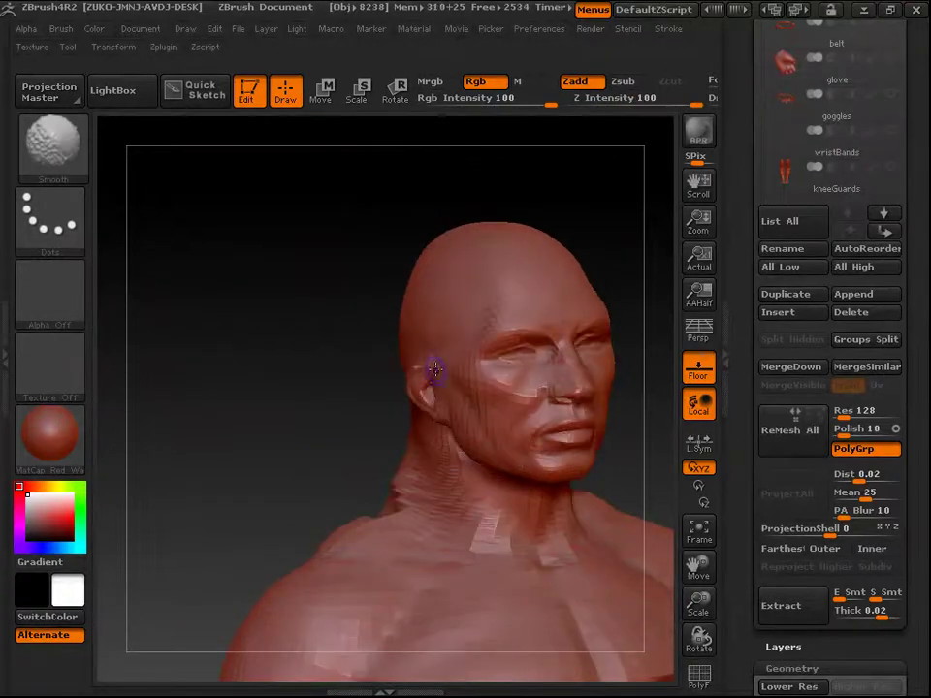
Smooth the jagged transition between DemoSoldier_2's neck and shoulder.
{"action": "mouse_move", "coordinate": [306, 402]}
{"action": "left_mouse_down"}
{"action": "mouse_move", "coordinate": [314, 389]}
{"action": "mouse_move", "coordinate": [305, 406]}
{"action": "mouse_move", "coordinate": [318, 463]}
{"action": "mouse_move", "coordinate": [213, 442]}
{"action": "mouse_move", "coordinate": [543, 324]}
{"action": "mouse_move", "coordinate": [612, 334]}
{"action": "mouse_move", "coordinate": [572, 416]}
{"action": "mouse_move", "coordinate": [586, 377]}
{"action": "mouse_move", "coordinate": [610, 405]}
{"action": "left_mouse_up"}
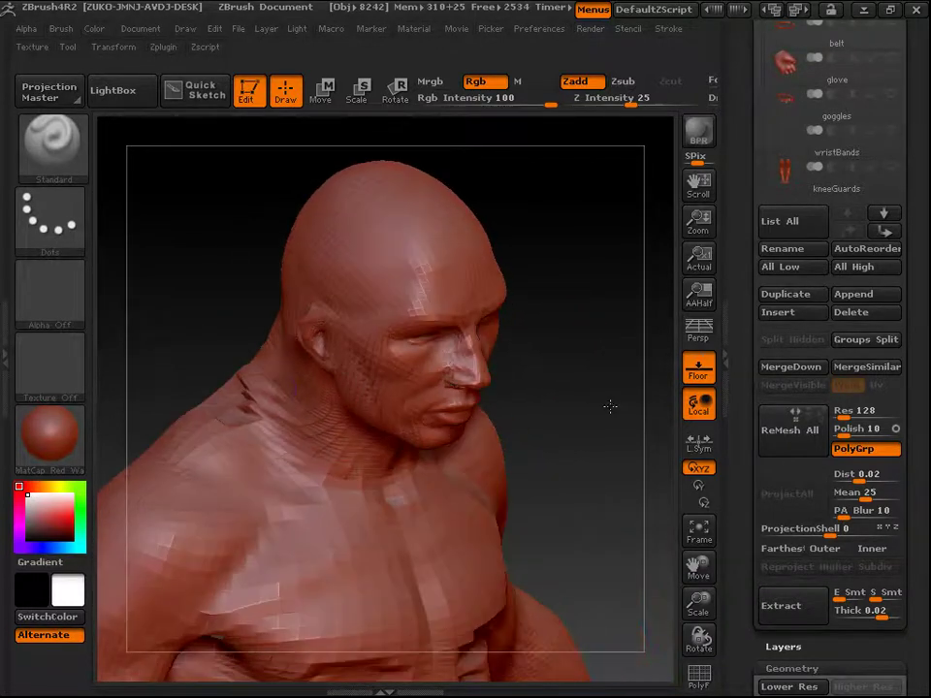
{"action": "key", "text": "shift"}
{"action": "left_click_drag", "start_coordinate": [279, 379], "coordinate": [208, 382], "text": "shift"}
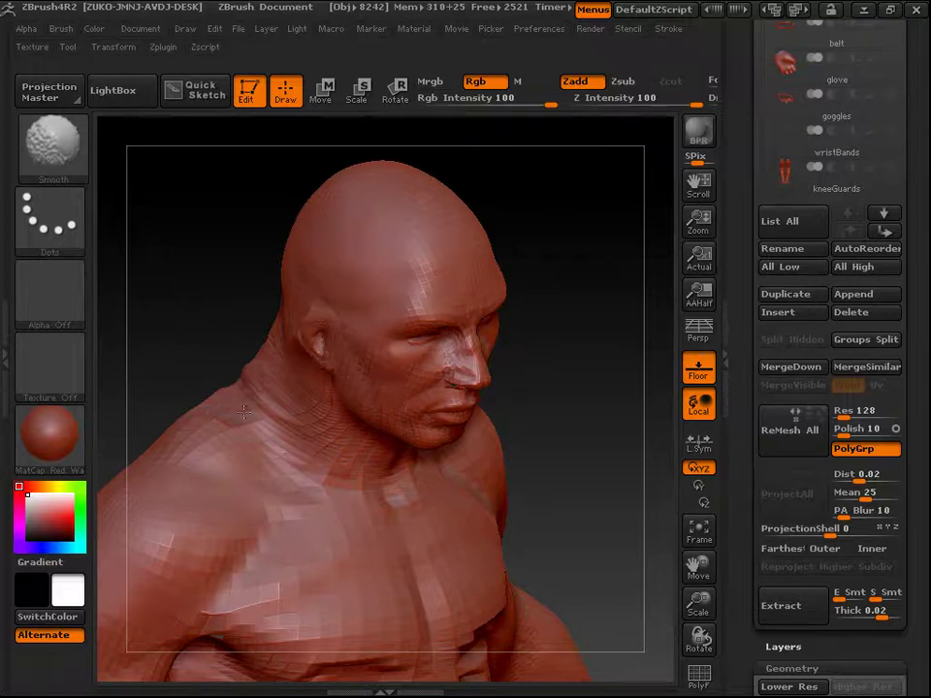
{"action": "mouse_move", "coordinate": [553, 397]}
{"action": "left_mouse_down"}
{"action": "mouse_move", "coordinate": [557, 347]}
{"action": "mouse_move", "coordinate": [562, 354]}
{"action": "left_mouse_up"}
{"action": "right_click_drag", "start_coordinate": [568, 351], "coordinate": [526, 311], "text": "ctrl"}
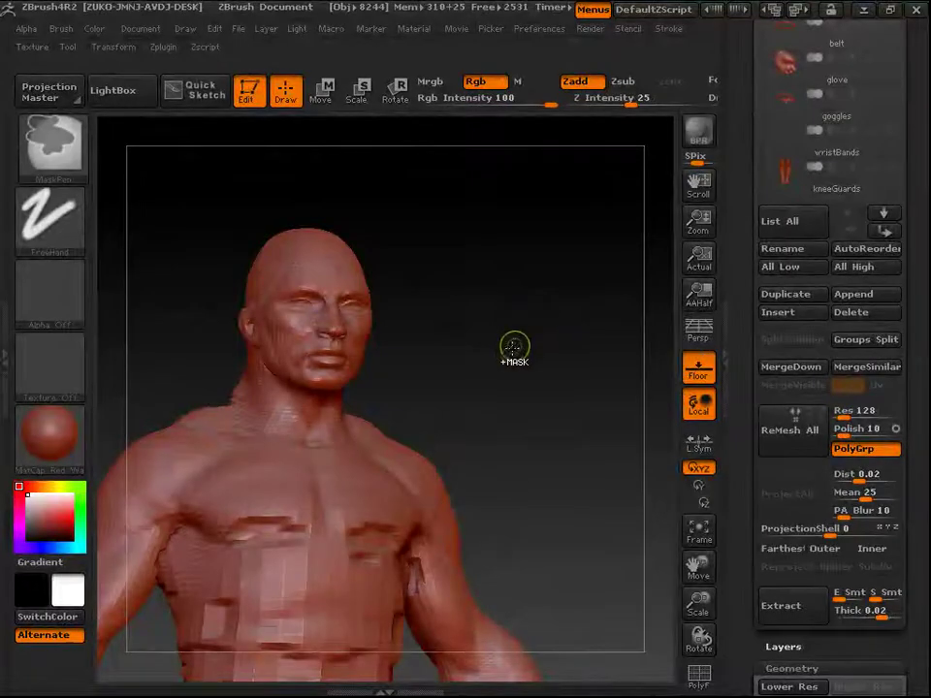
Undo the smoothing and the ProjectAll result on DemoSoldier_2.
{"action": "mouse_move", "coordinate": [462, 381]}
{"action": "left_mouse_down"}
{"action": "mouse_move", "coordinate": [594, 332]}
{"action": "mouse_move", "coordinate": [584, 376]}
{"action": "mouse_move", "coordinate": [597, 370]}
{"action": "mouse_move", "coordinate": [572, 327]}
{"action": "left_mouse_up"}
{"action": "key", "text": "ctrl"}
{"action": "key", "text": "ctrl+z"}
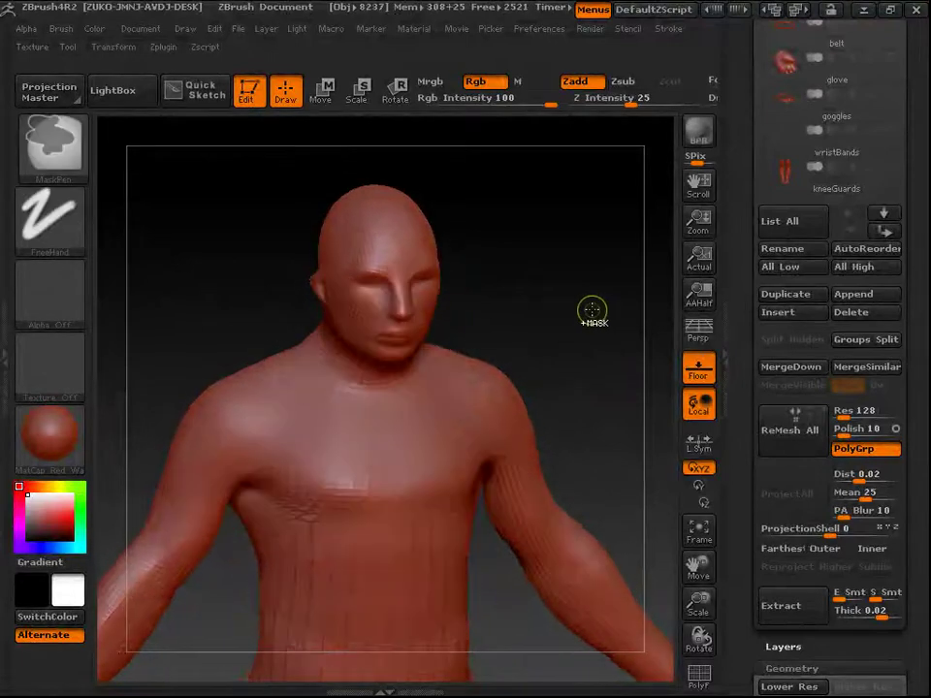
Delete the DemoSoldier_2 subtool so DemoSoldier_1 becomes the active body.
{"action": "mouse_move", "coordinate": [588, 382]}
{"action": "left_mouse_down"}
{"action": "mouse_move", "coordinate": [607, 344]}
{"action": "mouse_move", "coordinate": [588, 340]}
{"action": "left_mouse_up"}
{"action": "left_click_drag", "start_coordinate": [919, 185], "coordinate": [926, 329]}
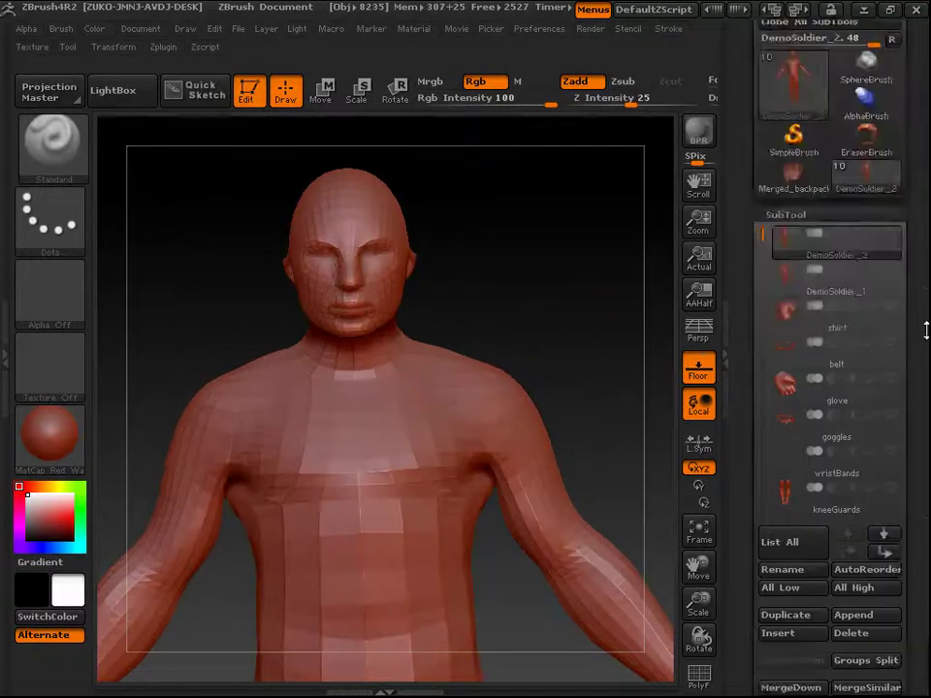
{"action": "left_click", "coordinate": [866, 633]}
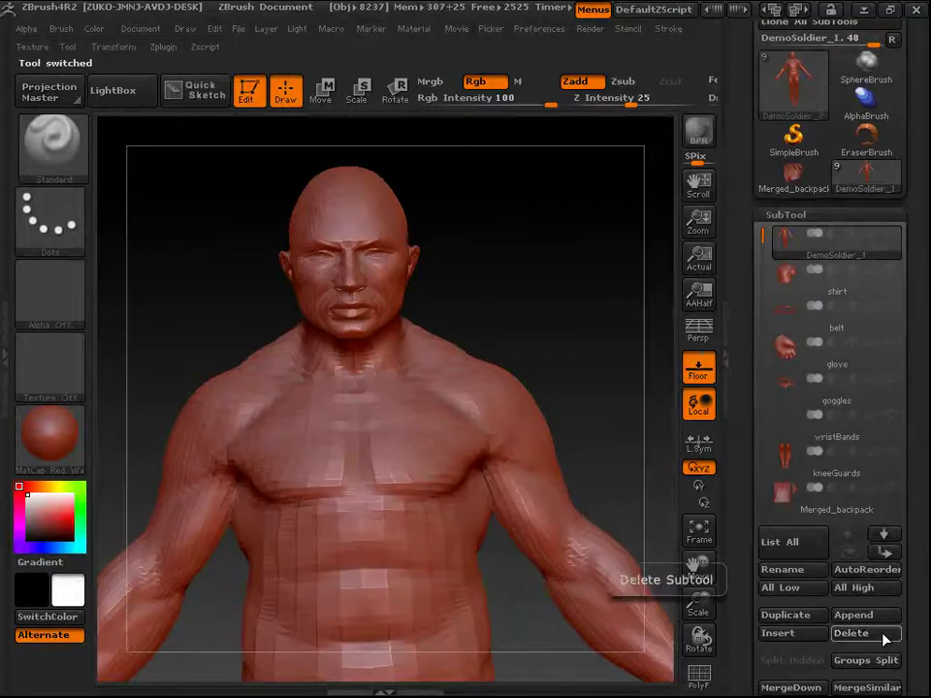
Examine DemoSoldier_1's head, torso and arms from several angles, and bring the Extract settings into view.
{"action": "left_click_drag", "start_coordinate": [524, 268], "coordinate": [580, 338]}
{"action": "left_click_drag", "start_coordinate": [593, 283], "coordinate": [598, 266]}
{"action": "key", "text": "space"}
{"action": "left_click_drag", "start_coordinate": [614, 311], "coordinate": [577, 229], "text": "alt"}
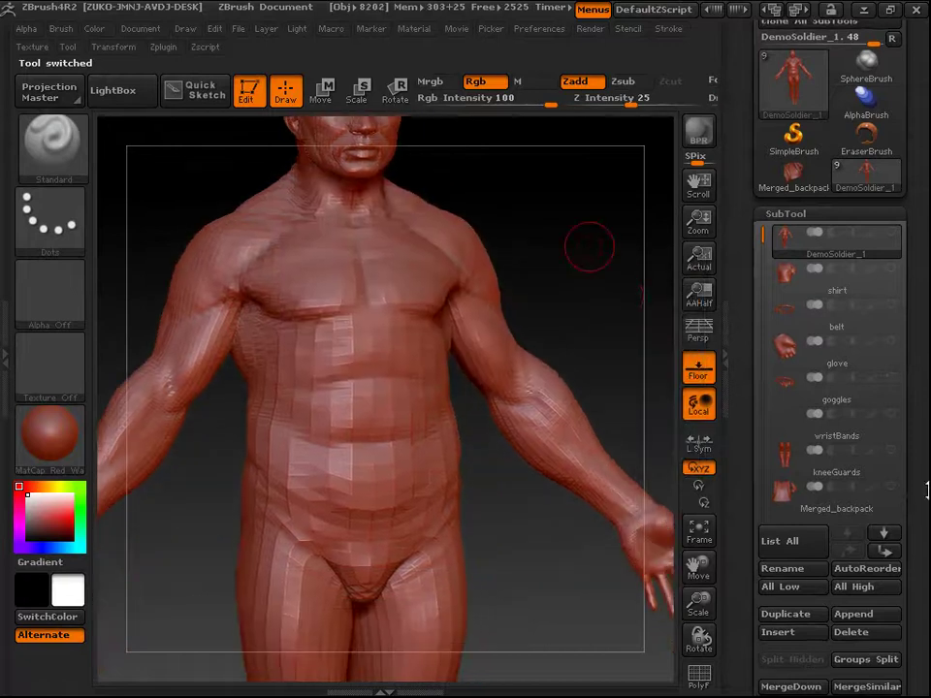
{"action": "scroll", "coordinate": [924, 491], "scroll_direction": "down", "scroll_amount": 5}
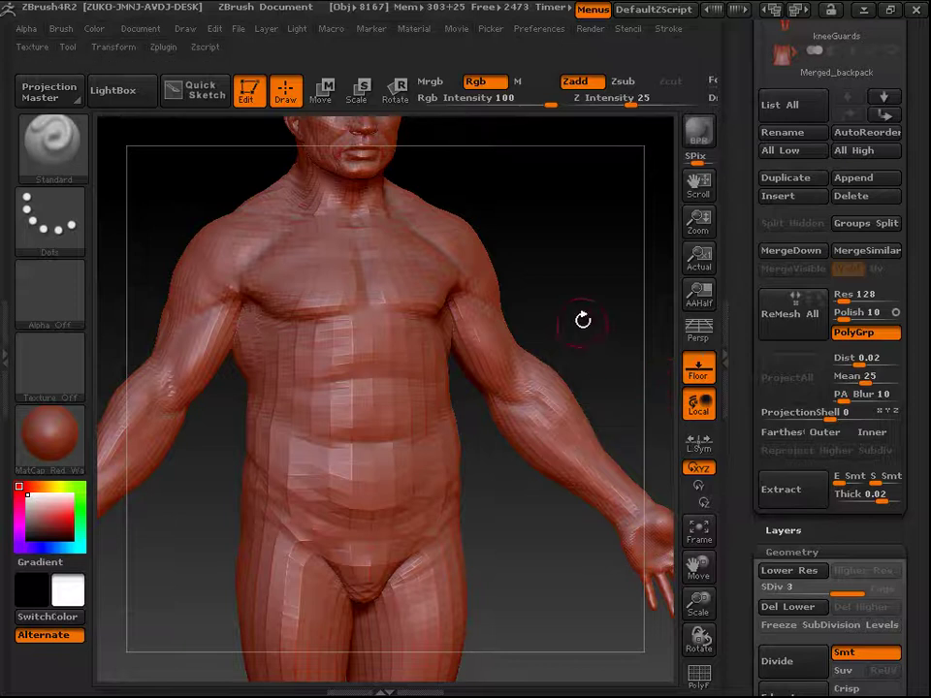
{"action": "left_click_drag", "start_coordinate": [549, 238], "coordinate": [586, 322]}
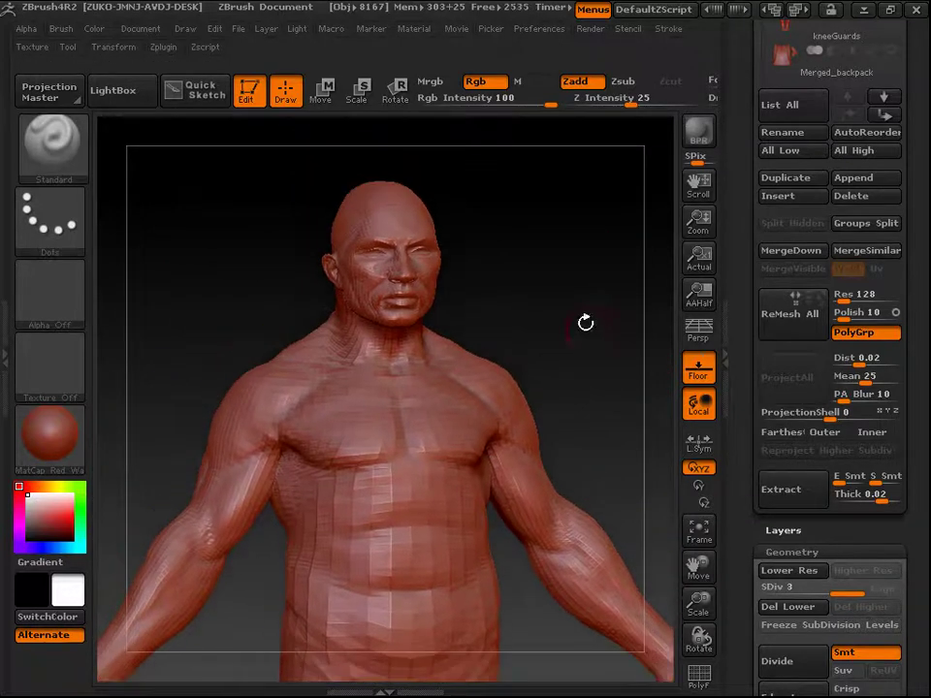
{"action": "mouse_move", "coordinate": [555, 266]}
{"action": "left_mouse_down"}
{"action": "mouse_move", "coordinate": [569, 304]}
{"action": "mouse_move", "coordinate": [580, 275]}
{"action": "mouse_move", "coordinate": [586, 316]}
{"action": "mouse_move", "coordinate": [591, 277]}
{"action": "mouse_move", "coordinate": [588, 311]}
{"action": "mouse_move", "coordinate": [573, 316]}
{"action": "mouse_move", "coordinate": [556, 273]}
{"action": "left_mouse_up"}
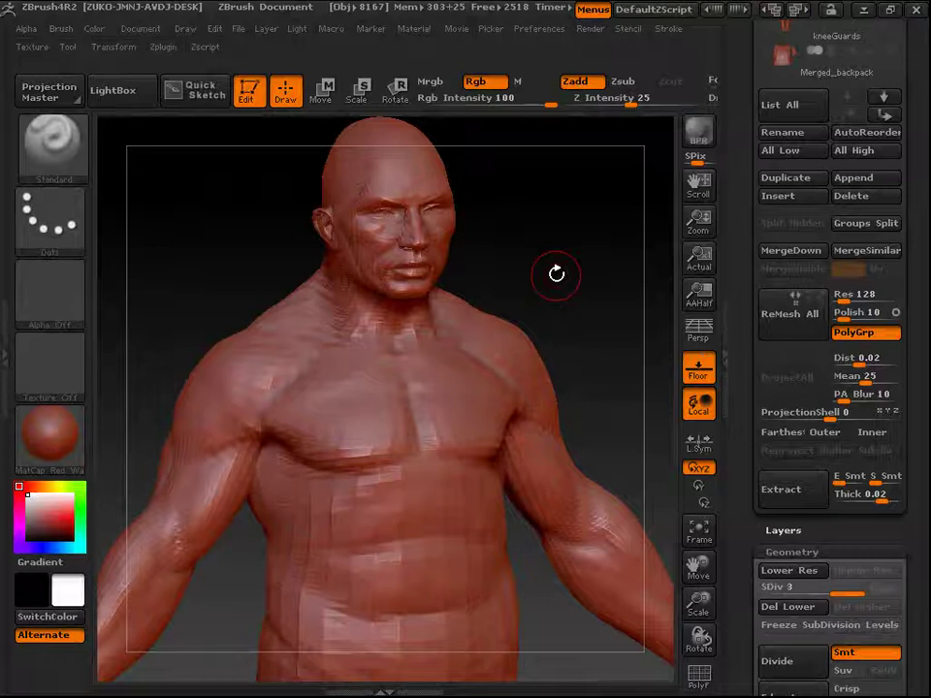
{"action": "mouse_move", "coordinate": [613, 368]}
{"action": "left_mouse_down"}
{"action": "mouse_move", "coordinate": [578, 334]}
{"action": "mouse_move", "coordinate": [578, 376]}
{"action": "mouse_move", "coordinate": [608, 346]}
{"action": "left_mouse_up"}
{"action": "left_click_drag", "start_coordinate": [591, 295], "coordinate": [568, 261]}
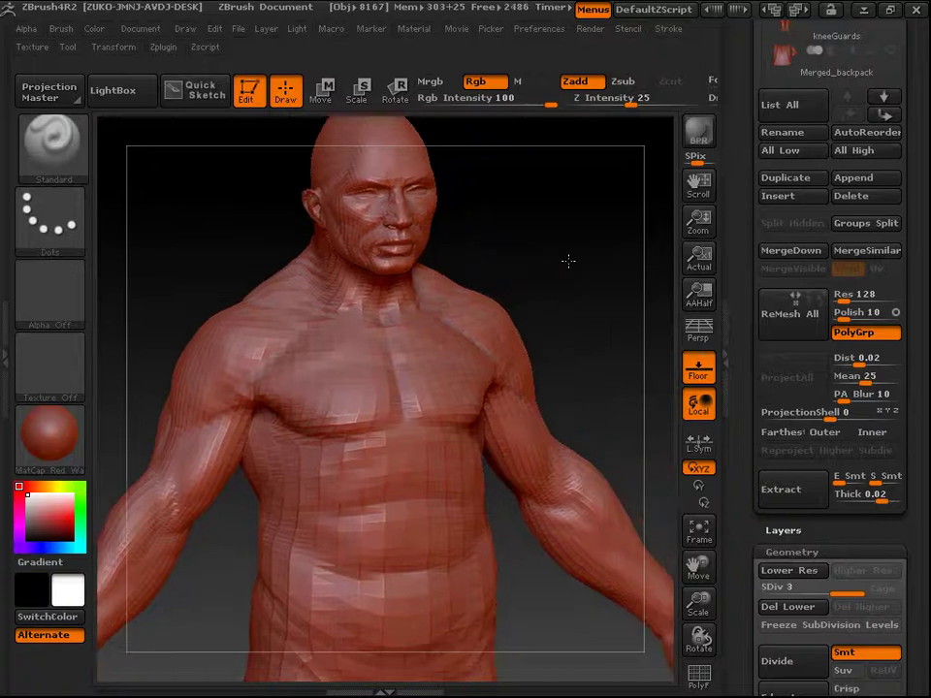
Paint trial mask strokes diagonally across DemoSoldier_1's chest and abdomen.
{"action": "key", "text": "ctrl"}
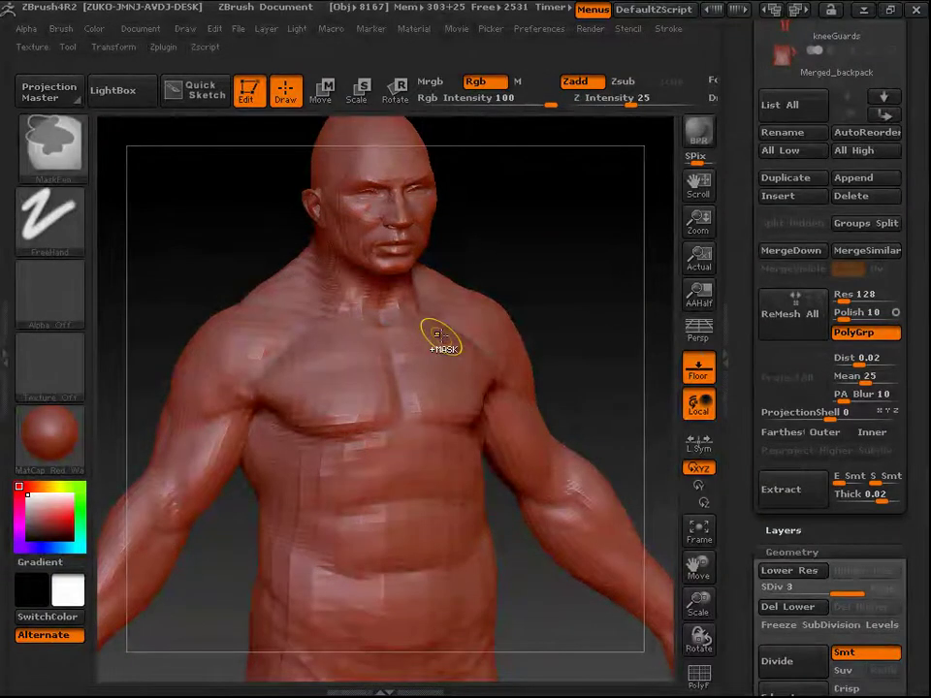
{"action": "key", "text": "ctrl"}
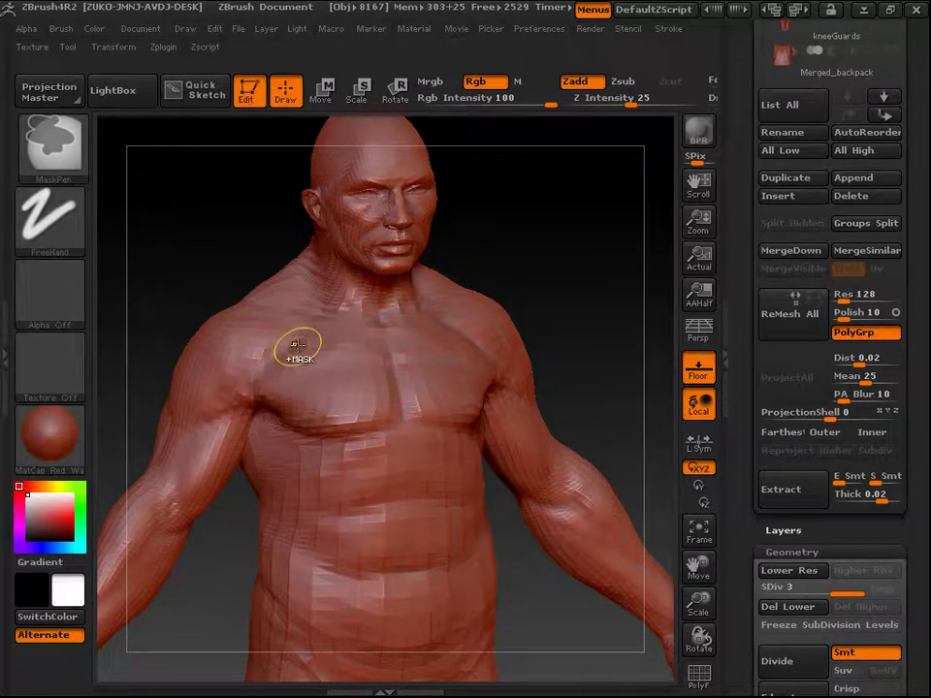
{"action": "mouse_move", "coordinate": [292, 336]}
{"action": "left_mouse_down"}
{"action": "mouse_move", "coordinate": [312, 350]}
{"action": "mouse_move", "coordinate": [332, 416]}
{"action": "mouse_move", "coordinate": [386, 456]}
{"action": "mouse_move", "coordinate": [449, 598]}
{"action": "left_mouse_up"}
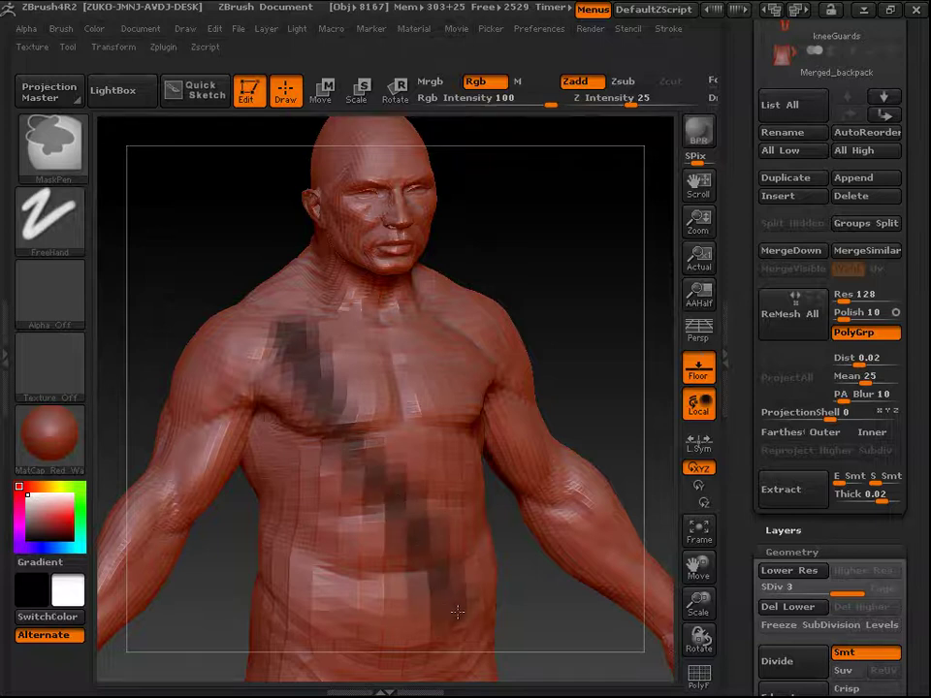
{"action": "mouse_move", "coordinate": [575, 297]}
{"action": "left_mouse_down"}
{"action": "mouse_move", "coordinate": [570, 275]}
{"action": "mouse_move", "coordinate": [579, 293]}
{"action": "mouse_move", "coordinate": [571, 292]}
{"action": "left_mouse_up"}
{"action": "mouse_move", "coordinate": [369, 333]}
{"action": "left_mouse_down", "text": "ctrl"}
{"action": "mouse_move", "coordinate": [347, 374]}
{"action": "mouse_move", "coordinate": [472, 584]}
{"action": "left_mouse_up", "text": "ctrl"}
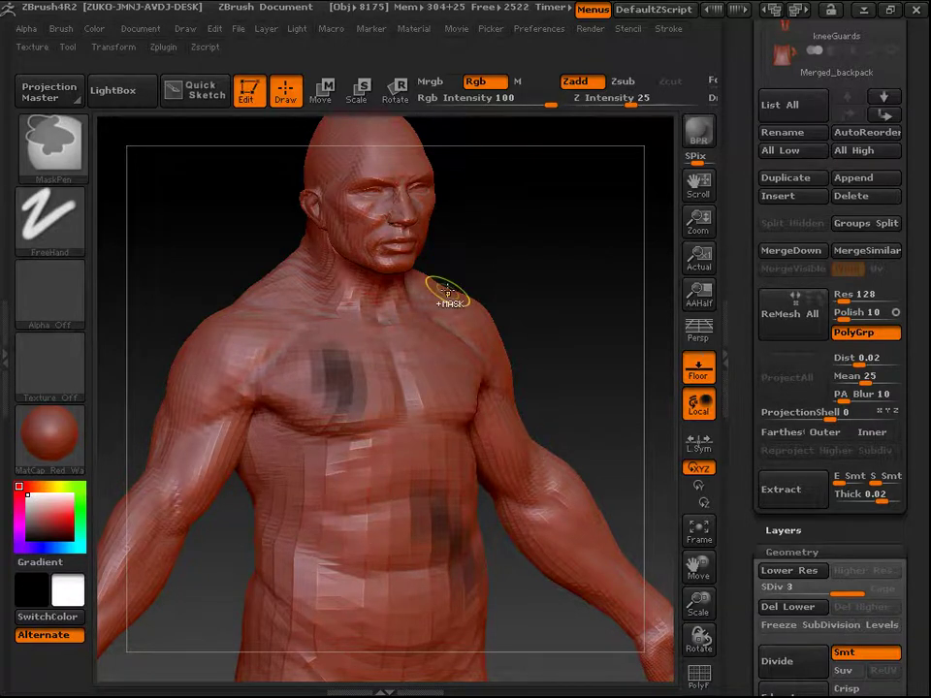
Clear the trial mask and divide DemoSoldier_1's mesh to subdivision level 4.
{"action": "mouse_move", "coordinate": [577, 361]}
{"action": "left_mouse_down"}
{"action": "mouse_move", "coordinate": [557, 339]}
{"action": "mouse_move", "coordinate": [574, 367]}
{"action": "mouse_move", "coordinate": [564, 345]}
{"action": "mouse_move", "coordinate": [597, 343]}
{"action": "mouse_move", "coordinate": [580, 300]}
{"action": "mouse_move", "coordinate": [612, 338]}
{"action": "left_mouse_up"}
{"action": "scroll", "coordinate": [829, 436], "scroll_direction": "down", "scroll_amount": 5}
{"action": "left_click", "coordinate": [787, 497]}
Adjust the brush size and mask a sleeveless vest shape over DemoSoldier_1's shoulders, chest and abdomen.
{"action": "key", "text": "space"}
{"action": "left_click_drag", "start_coordinate": [501, 312], "coordinate": [511, 313]}
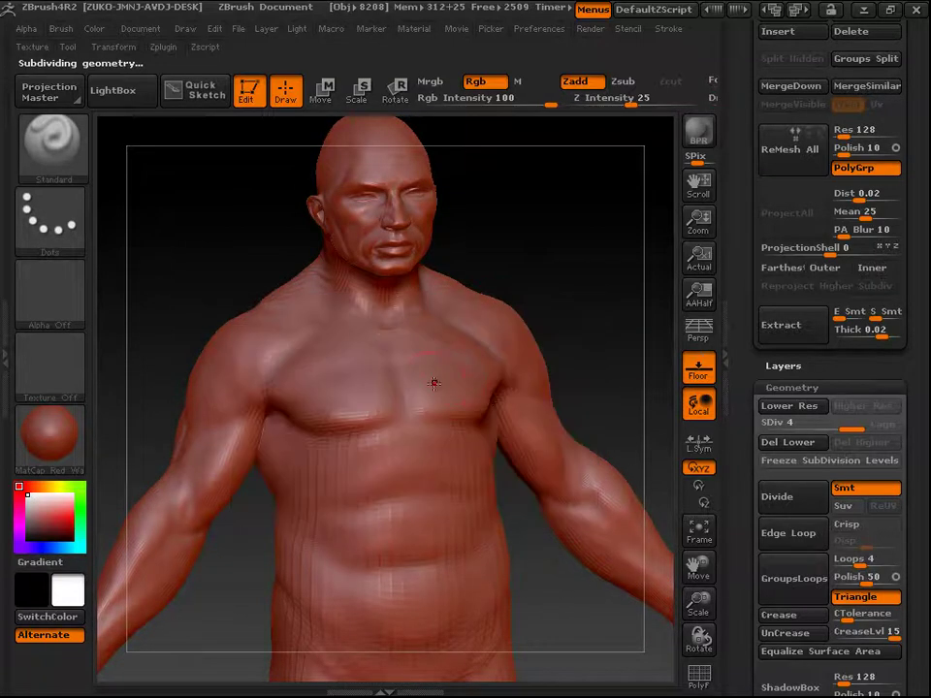
{"action": "mouse_move", "coordinate": [396, 365]}
{"action": "left_mouse_down", "text": "ctrl"}
{"action": "mouse_move", "coordinate": [388, 360]}
{"action": "mouse_move", "coordinate": [412, 383]}
{"action": "mouse_move", "coordinate": [405, 371]}
{"action": "mouse_move", "coordinate": [442, 497]}
{"action": "mouse_move", "coordinate": [334, 419]}
{"action": "left_mouse_up", "text": "ctrl"}
{"action": "mouse_move", "coordinate": [415, 402]}
{"action": "left_mouse_down", "text": "ctrl"}
{"action": "mouse_move", "coordinate": [440, 451]}
{"action": "mouse_move", "coordinate": [432, 532]}
{"action": "mouse_move", "coordinate": [331, 481]}
{"action": "mouse_move", "coordinate": [389, 596]}
{"action": "mouse_move", "coordinate": [391, 551]}
{"action": "mouse_move", "coordinate": [465, 474]}
{"action": "mouse_move", "coordinate": [469, 579]}
{"action": "mouse_move", "coordinate": [477, 325]}
{"action": "mouse_move", "coordinate": [455, 283]}
{"action": "mouse_move", "coordinate": [296, 333]}
{"action": "mouse_move", "coordinate": [320, 350]}
{"action": "mouse_move", "coordinate": [331, 440]}
{"action": "left_mouse_up", "text": "ctrl"}
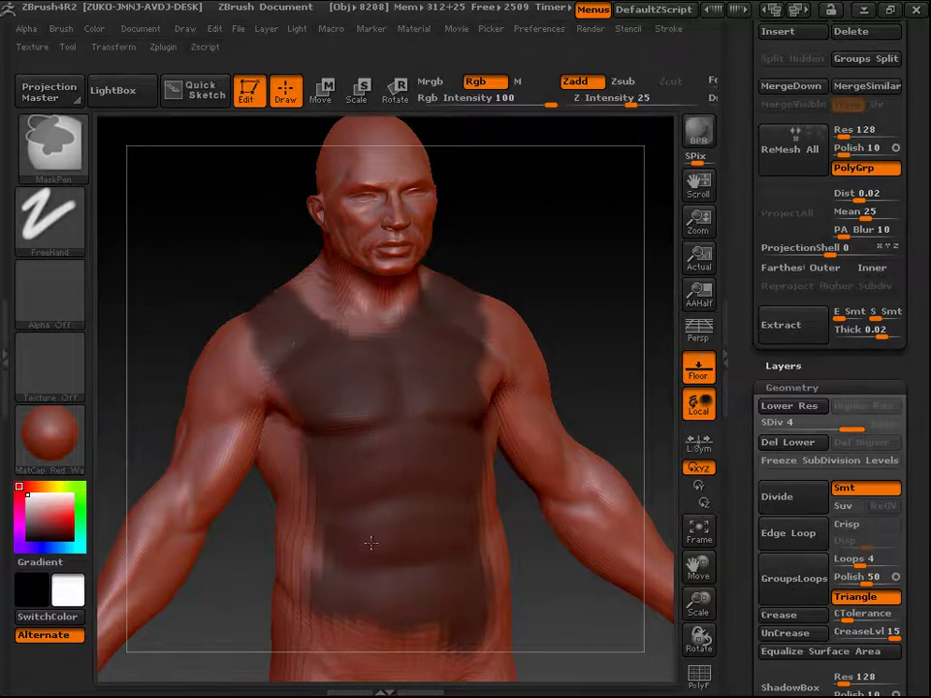
{"action": "mouse_move", "coordinate": [340, 561]}
{"action": "left_mouse_down", "text": "ctrl"}
{"action": "mouse_move", "coordinate": [324, 587]}
{"action": "mouse_move", "coordinate": [470, 606]}
{"action": "left_mouse_up", "text": "ctrl"}
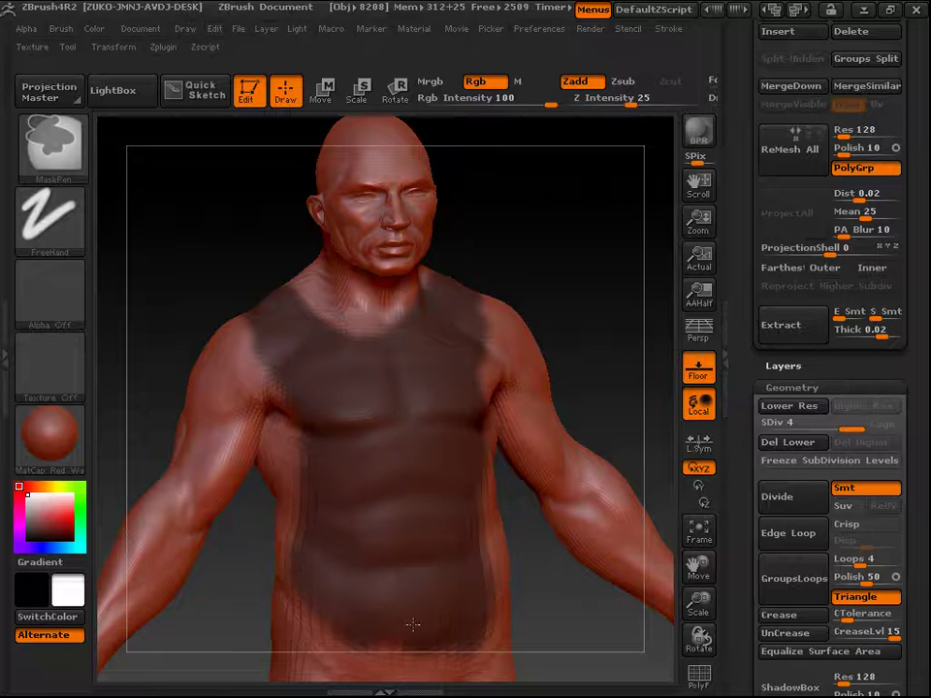
Extract a vest shell from DemoSoldier_1's masked torso at 0.02 thickness and check it from the side and front.
{"action": "mouse_move", "coordinate": [591, 252]}
{"action": "left_mouse_down"}
{"action": "mouse_move", "coordinate": [566, 275]}
{"action": "mouse_move", "coordinate": [585, 265]}
{"action": "mouse_move", "coordinate": [632, 408]}
{"action": "mouse_move", "coordinate": [659, 326]}
{"action": "mouse_move", "coordinate": [624, 297]}
{"action": "mouse_move", "coordinate": [600, 242]}
{"action": "mouse_move", "coordinate": [555, 307]}
{"action": "mouse_move", "coordinate": [623, 271]}
{"action": "mouse_move", "coordinate": [633, 280]}
{"action": "left_mouse_up"}
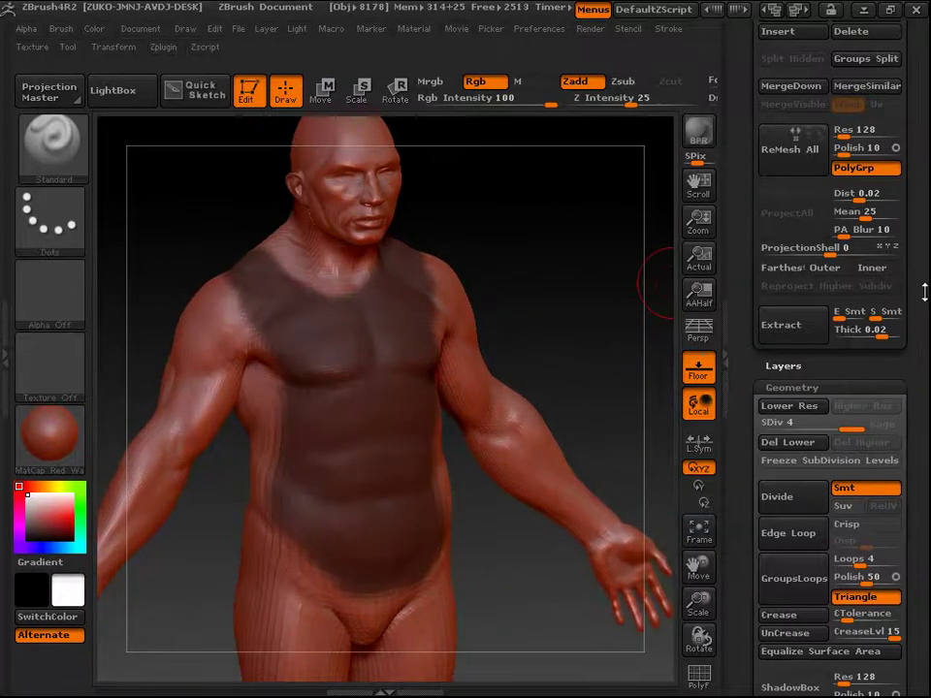
{"action": "left_click_drag", "start_coordinate": [924, 294], "coordinate": [916, 314]}
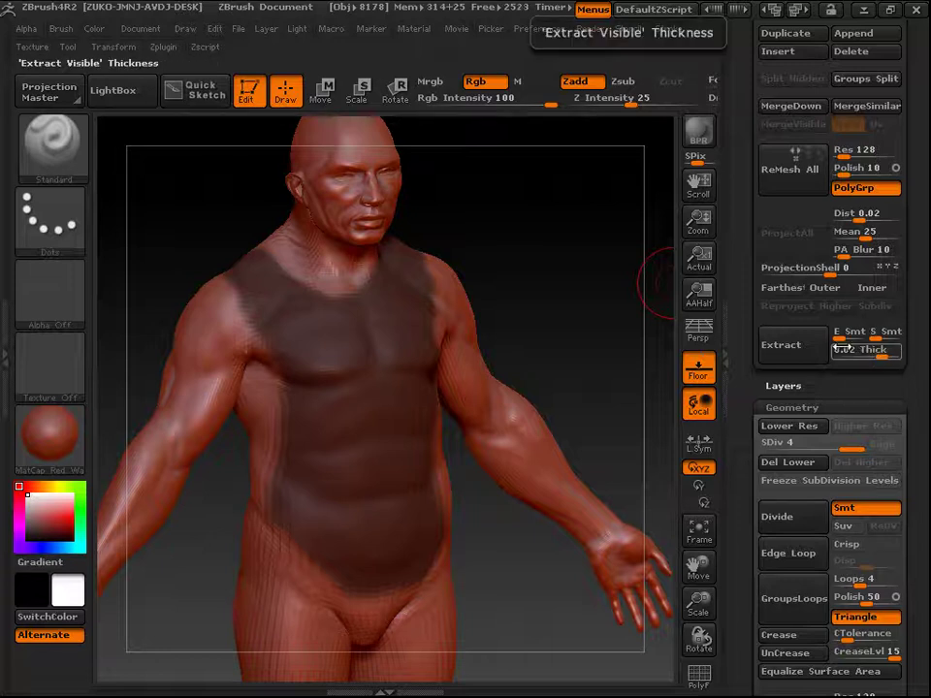
{"action": "mouse_move", "coordinate": [542, 287]}
{"action": "left_mouse_down"}
{"action": "mouse_move", "coordinate": [578, 273]}
{"action": "mouse_move", "coordinate": [561, 262]}
{"action": "mouse_move", "coordinate": [582, 318]}
{"action": "mouse_move", "coordinate": [629, 283]}
{"action": "left_mouse_up"}
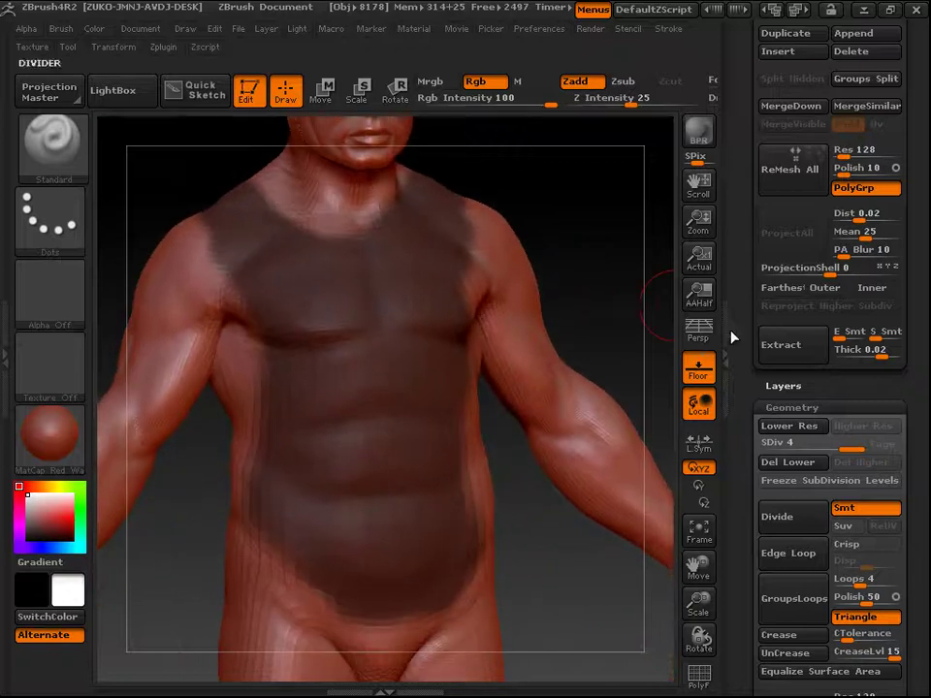
{"action": "left_click", "coordinate": [802, 346]}
{"action": "left_click_drag", "start_coordinate": [596, 249], "coordinate": [402, 281]}
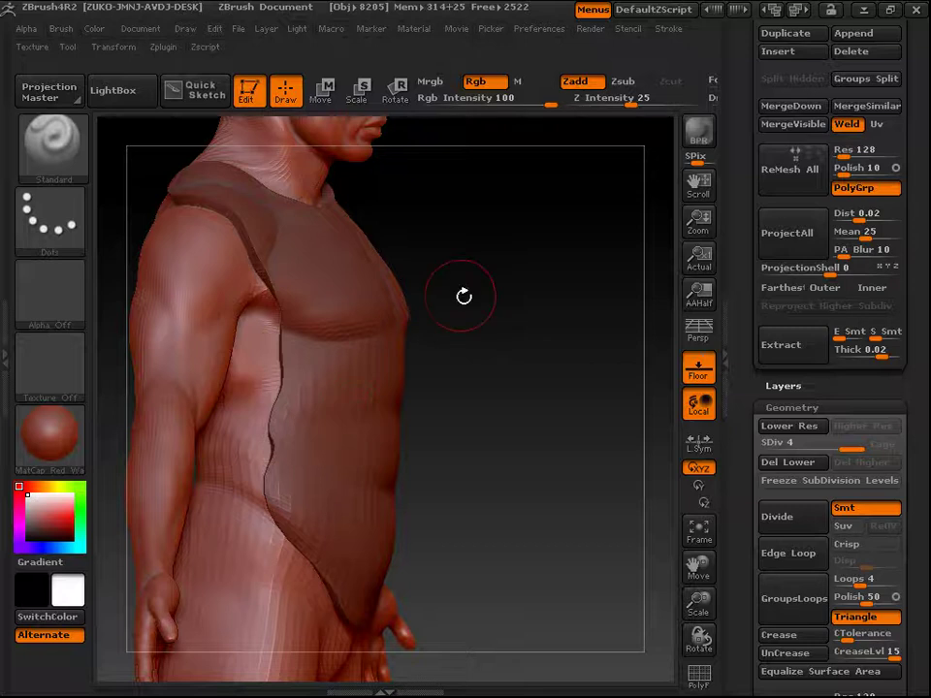
{"action": "left_click_drag", "start_coordinate": [587, 401], "coordinate": [592, 301]}
{"action": "left_click_drag", "start_coordinate": [605, 343], "coordinate": [669, 248], "text": "alt"}
Select the extracted vest subtool, Extract0, and clear its mask.
{"action": "left_click_drag", "start_coordinate": [926, 216], "coordinate": [927, 392]}
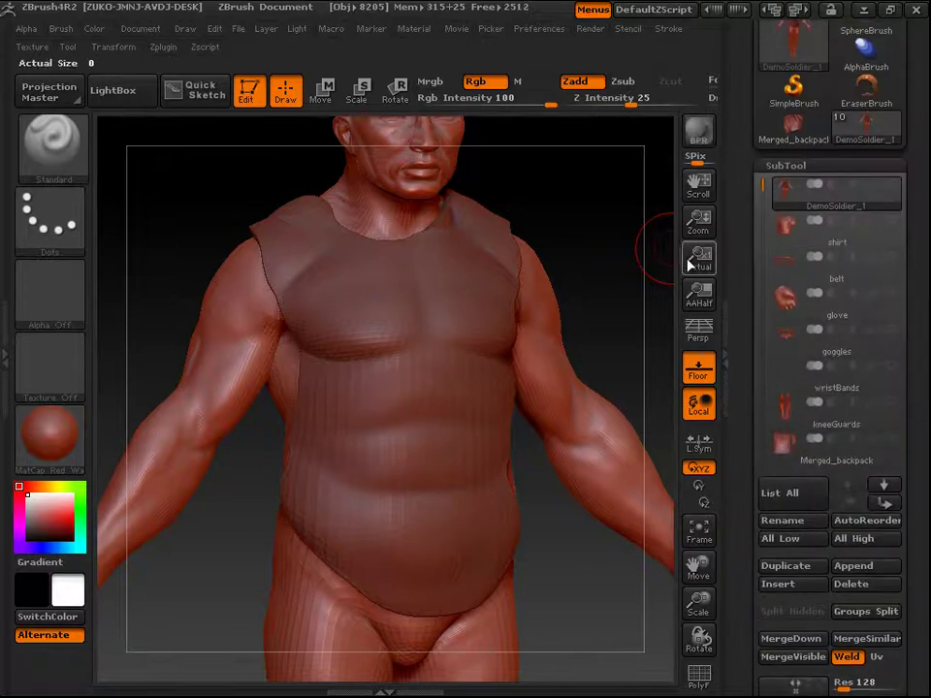
{"action": "left_click_drag", "start_coordinate": [562, 222], "coordinate": [518, 300], "text": "alt"}
{"action": "left_click_drag", "start_coordinate": [762, 186], "coordinate": [764, 329]}
{"action": "left_click", "coordinate": [786, 338]}
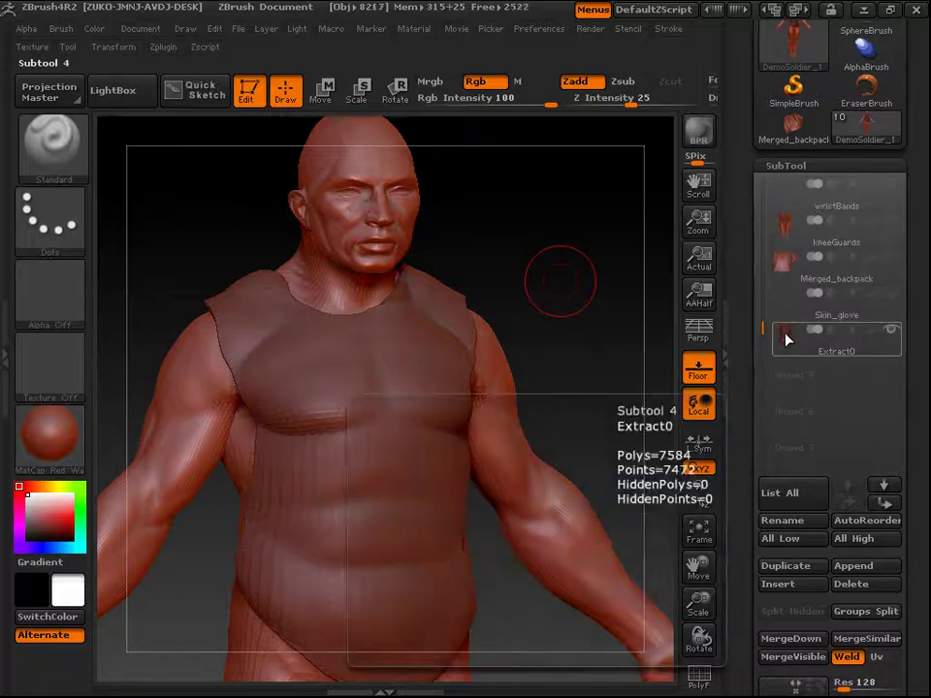
{"action": "left_click", "coordinate": [786, 337], "text": "ctrl+shift"}
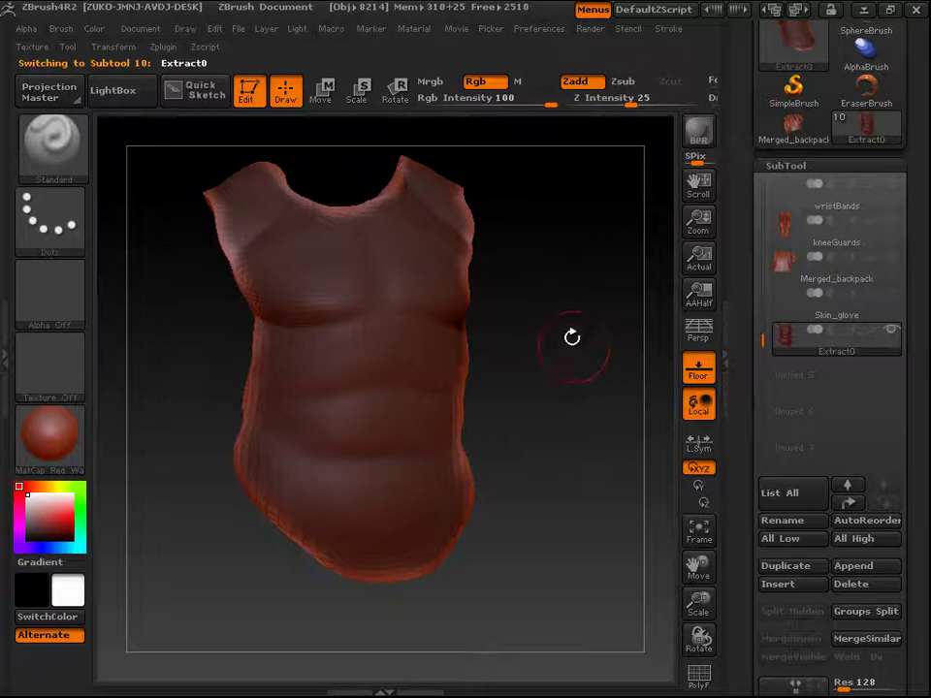
{"action": "left_click_drag", "start_coordinate": [537, 251], "coordinate": [580, 390], "text": "ctrl"}
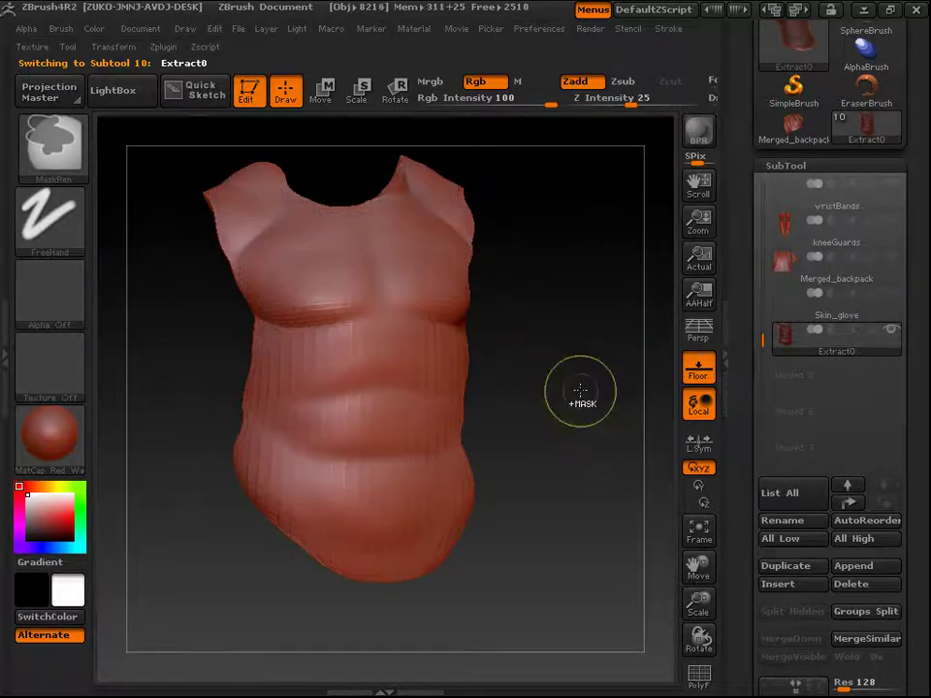
{"action": "mouse_move", "coordinate": [580, 441]}
{"action": "left_mouse_down"}
{"action": "mouse_move", "coordinate": [591, 398]}
{"action": "mouse_move", "coordinate": [513, 387]}
{"action": "mouse_move", "coordinate": [415, 301]}
{"action": "left_mouse_up"}
Select the DemoSoldier_1 subtool and clear the vest mask from its torso.
{"action": "left_click_drag", "start_coordinate": [926, 418], "coordinate": [760, 320]}
{"action": "left_click", "coordinate": [789, 373]}
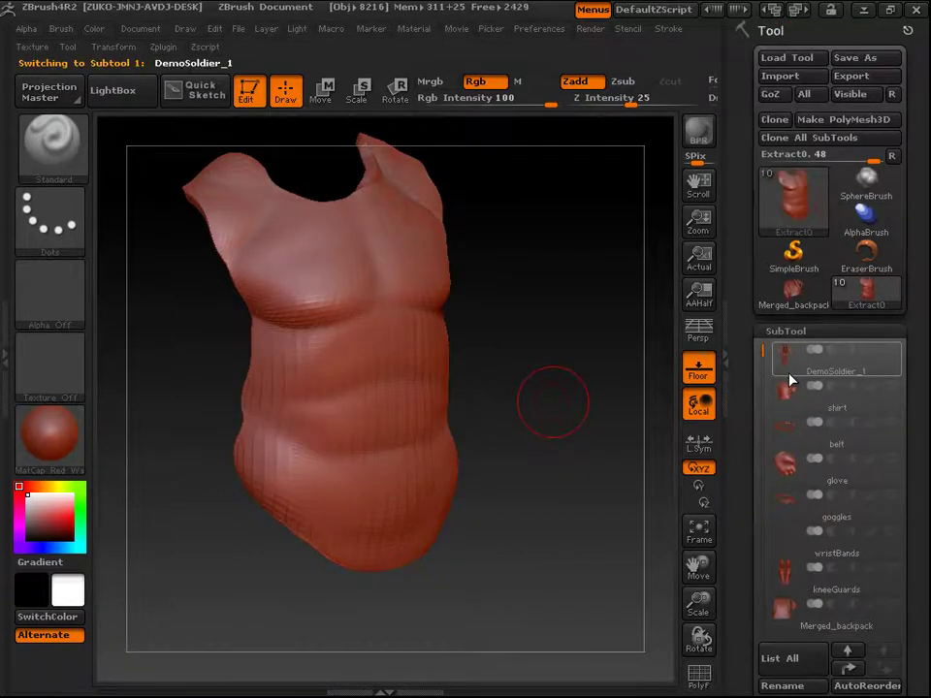
{"action": "mouse_move", "coordinate": [794, 365]}
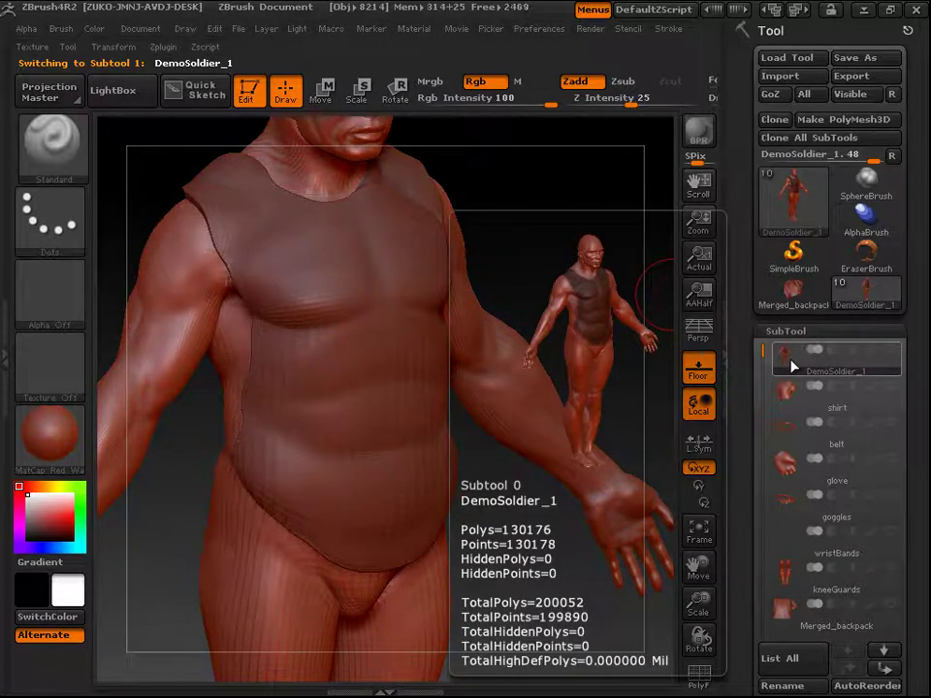
{"action": "key", "text": "ctrl"}
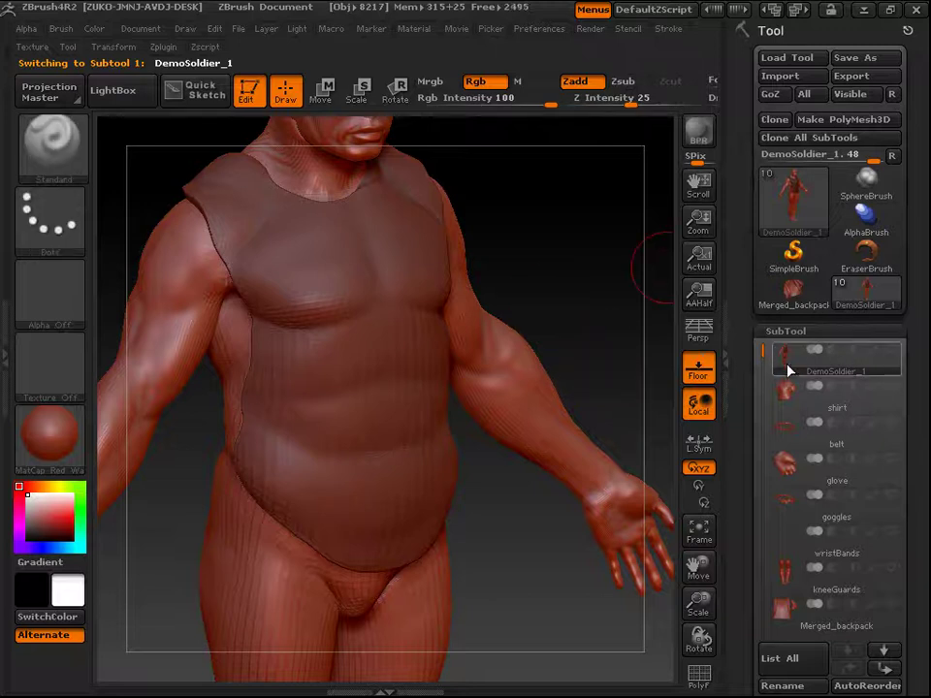
{"action": "key", "text": "ctrl"}
{"action": "mouse_move", "coordinate": [548, 187]}
{"action": "left_mouse_down", "text": "ctrl"}
{"action": "mouse_move", "coordinate": [601, 283]}
{"action": "mouse_move", "coordinate": [599, 272]}
{"action": "mouse_move", "coordinate": [611, 274]}
{"action": "mouse_move", "coordinate": [582, 265]}
{"action": "left_mouse_up", "text": "ctrl"}
Make Extract0 active, adjust the brush size, and smooth the vest's muscle creases across the chest and abdomen.
{"action": "left_click_drag", "start_coordinate": [925, 496], "coordinate": [926, 364]}
{"action": "left_click_drag", "start_coordinate": [762, 226], "coordinate": [757, 340]}
{"action": "left_click", "coordinate": [786, 417]}
{"action": "key", "text": "space"}
{"action": "left_click_drag", "start_coordinate": [479, 257], "coordinate": [506, 257]}
{"action": "key", "text": "shift"}
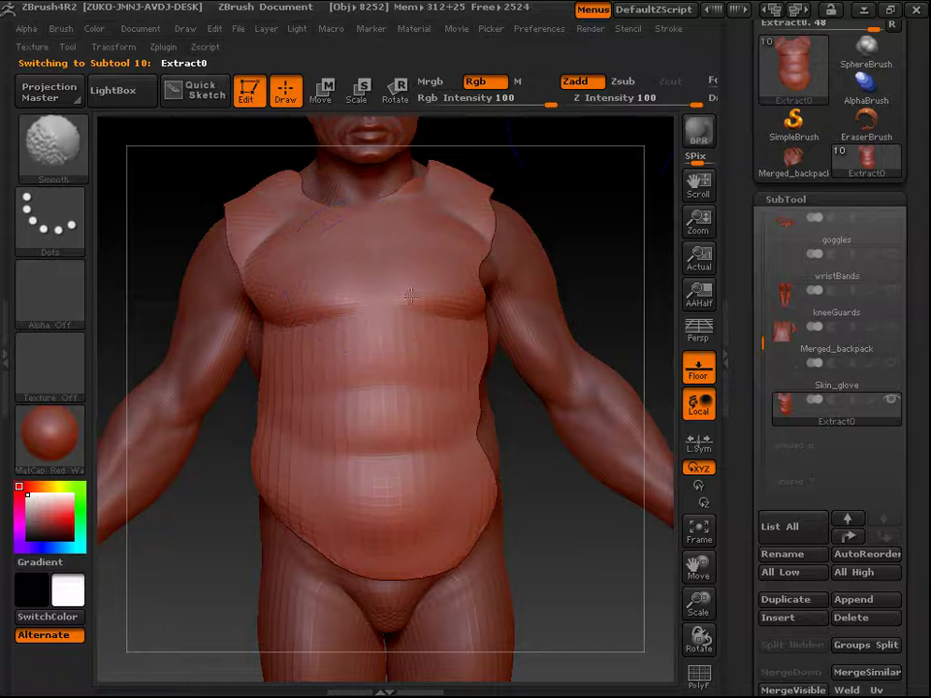
{"action": "left_click_drag", "start_coordinate": [645, 242], "coordinate": [673, 244]}
{"action": "left_click_drag", "start_coordinate": [315, 324], "coordinate": [323, 293], "text": "shift"}
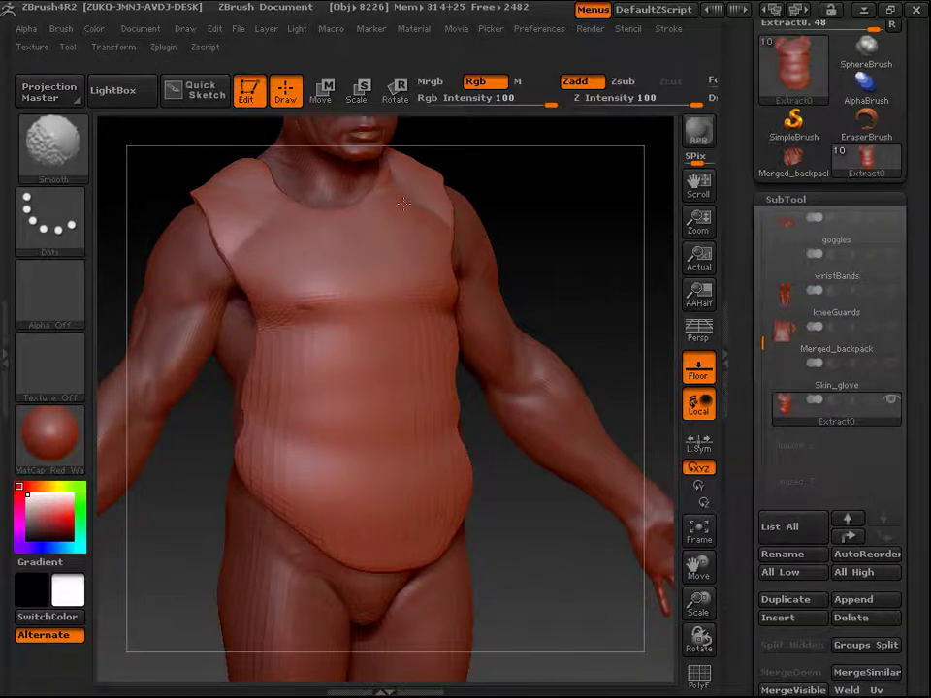
{"action": "mouse_move", "coordinate": [611, 273]}
{"action": "left_mouse_down"}
{"action": "mouse_move", "coordinate": [594, 281]}
{"action": "mouse_move", "coordinate": [527, 260]}
{"action": "mouse_move", "coordinate": [586, 260]}
{"action": "mouse_move", "coordinate": [594, 303]}
{"action": "left_mouse_up"}
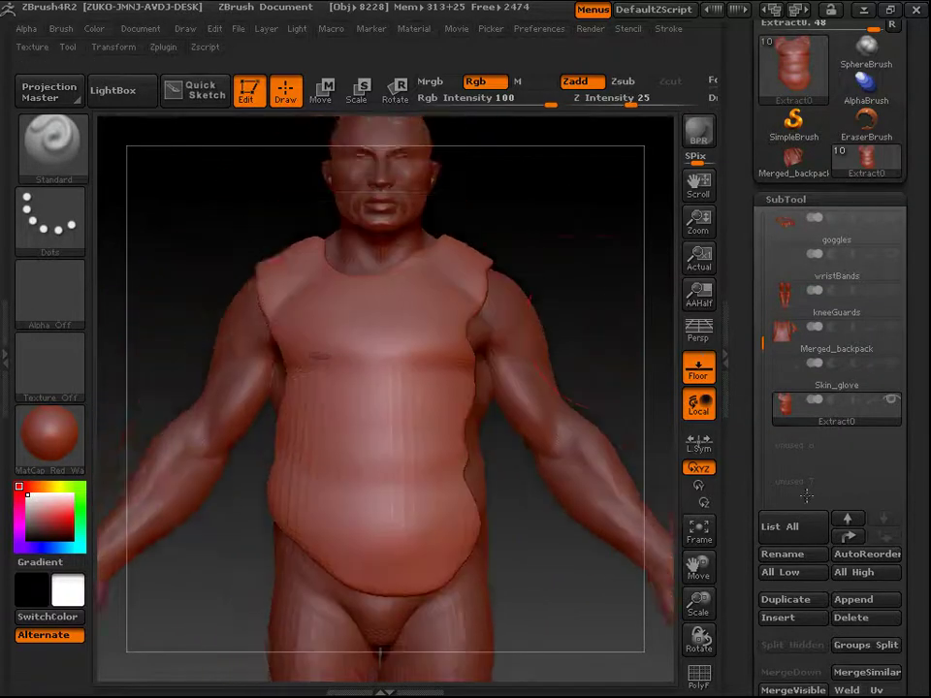
Delete the extracted vest subtool, Extract0, from the soldier.
{"action": "key", "text": "f"}
{"action": "left_click", "coordinate": [854, 619]}
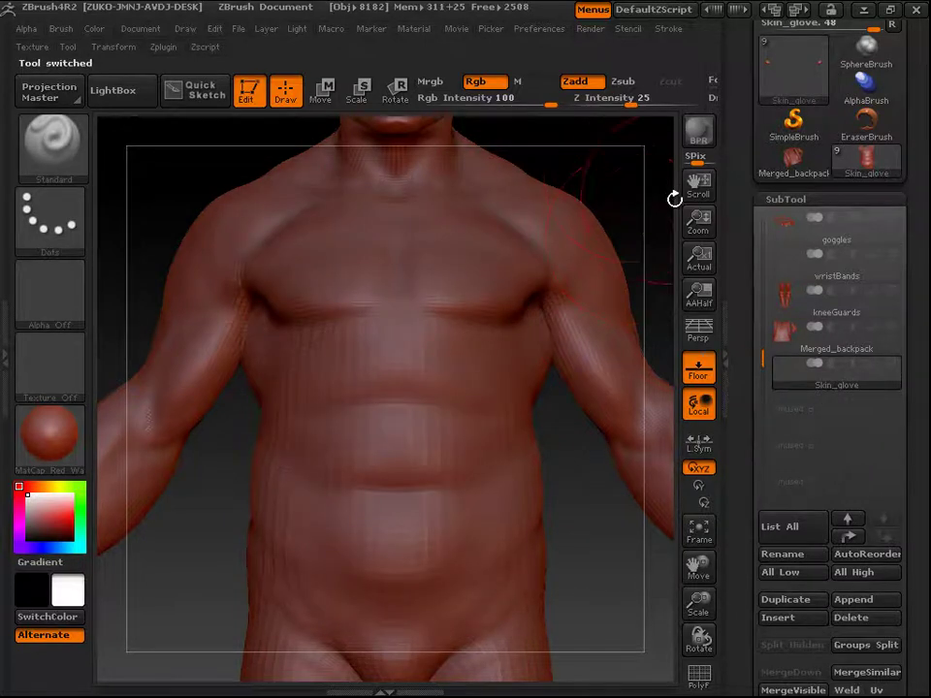
{"action": "left_click_drag", "start_coordinate": [610, 173], "coordinate": [563, 160], "text": "alt"}
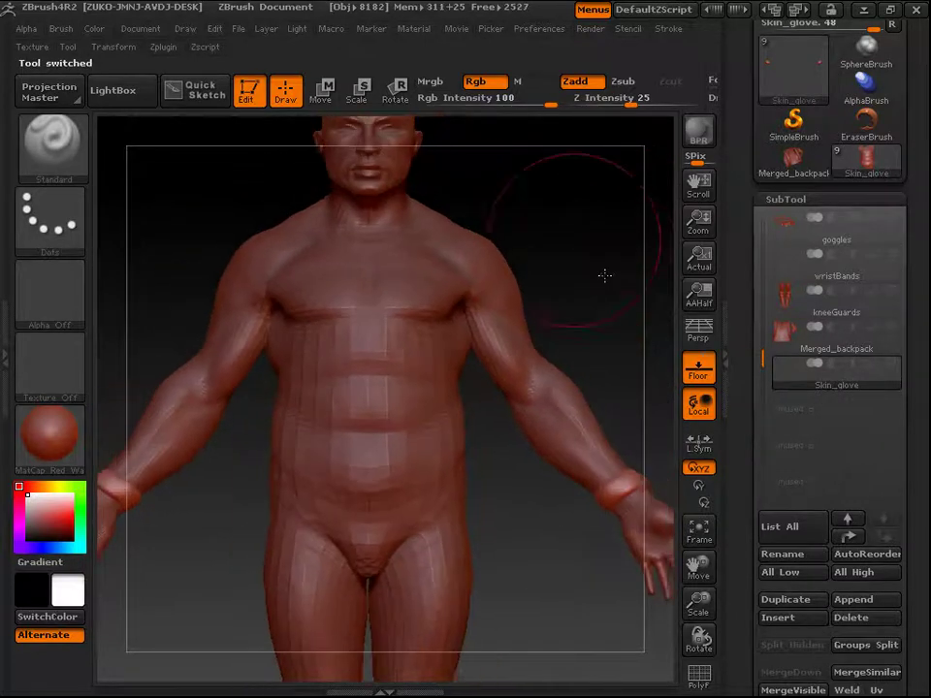
{"action": "left_click_drag", "start_coordinate": [588, 251], "coordinate": [625, 352], "text": "alt"}
Select the DemoSoldier_1 subtool and adjust the brush's Draw Size for sculpting on the body.
{"action": "left_click_drag", "start_coordinate": [902, 395], "coordinate": [902, 460]}
{"action": "left_click_drag", "start_coordinate": [762, 434], "coordinate": [756, 264]}
{"action": "left_click", "coordinate": [788, 304]}
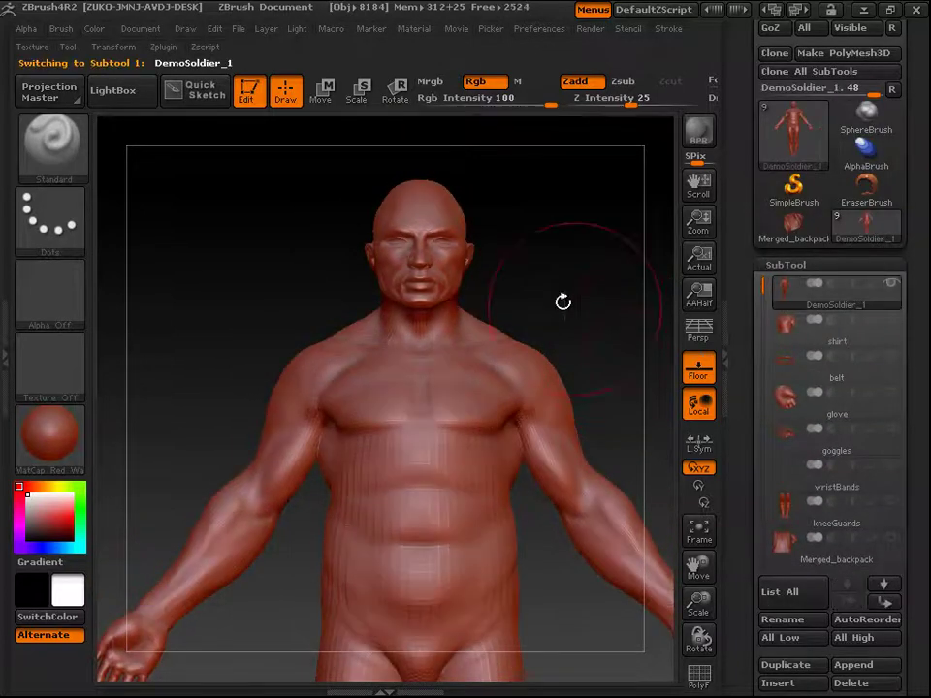
{"action": "left_click_drag", "start_coordinate": [603, 258], "coordinate": [502, 250]}
{"action": "key", "text": "space"}
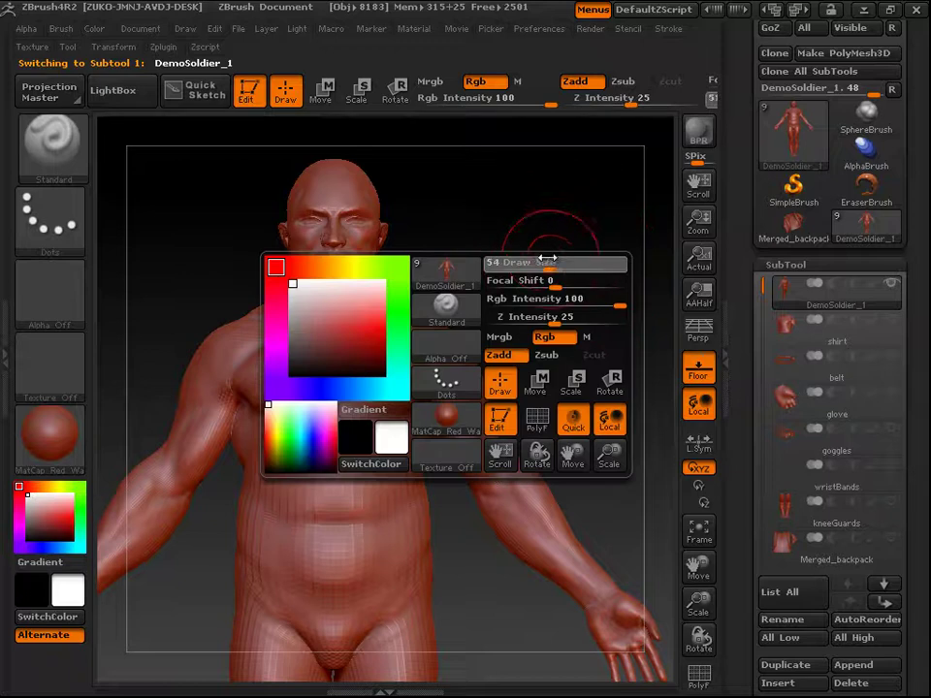
{"action": "left_click_drag", "start_coordinate": [550, 304], "coordinate": [544, 287]}
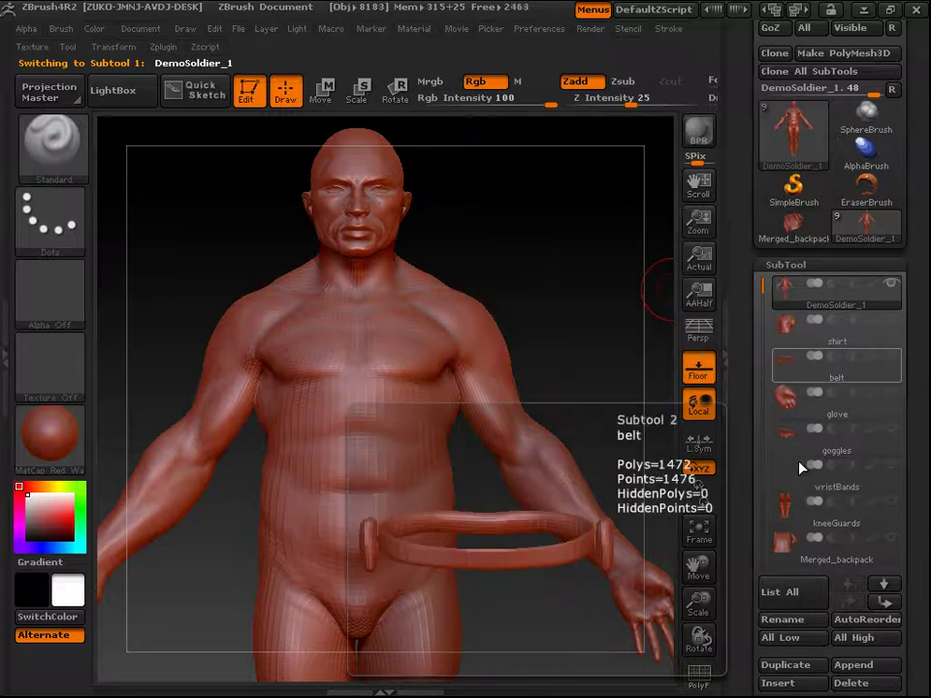
Switch the active subtool to shirt and back to DemoSoldier_1.
{"action": "left_click", "coordinate": [775, 334]}
{"action": "left_click_drag", "start_coordinate": [552, 246], "coordinate": [579, 273]}
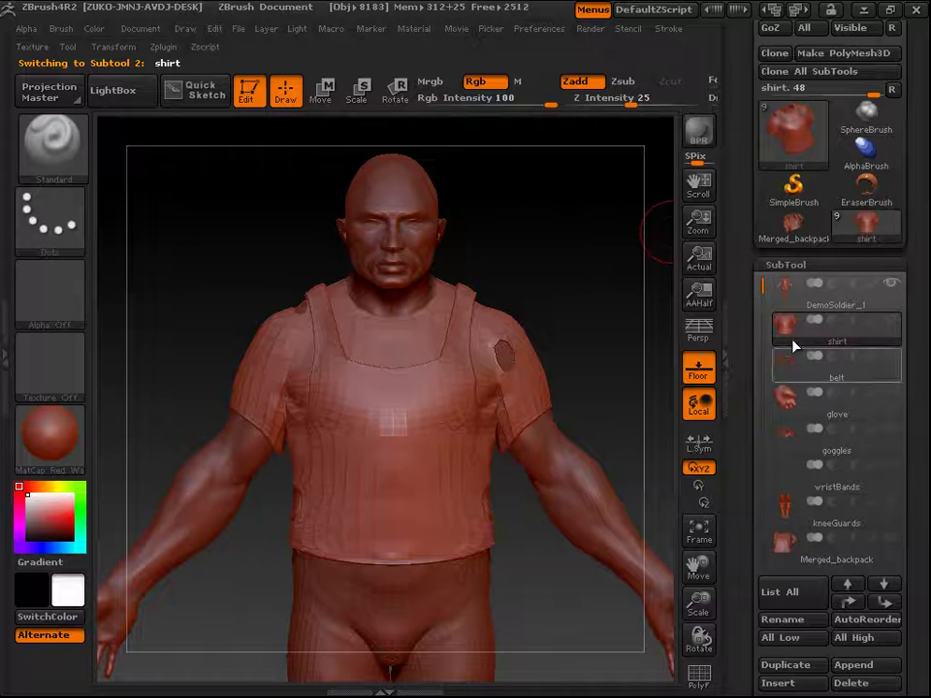
{"action": "left_click", "coordinate": [776, 312]}
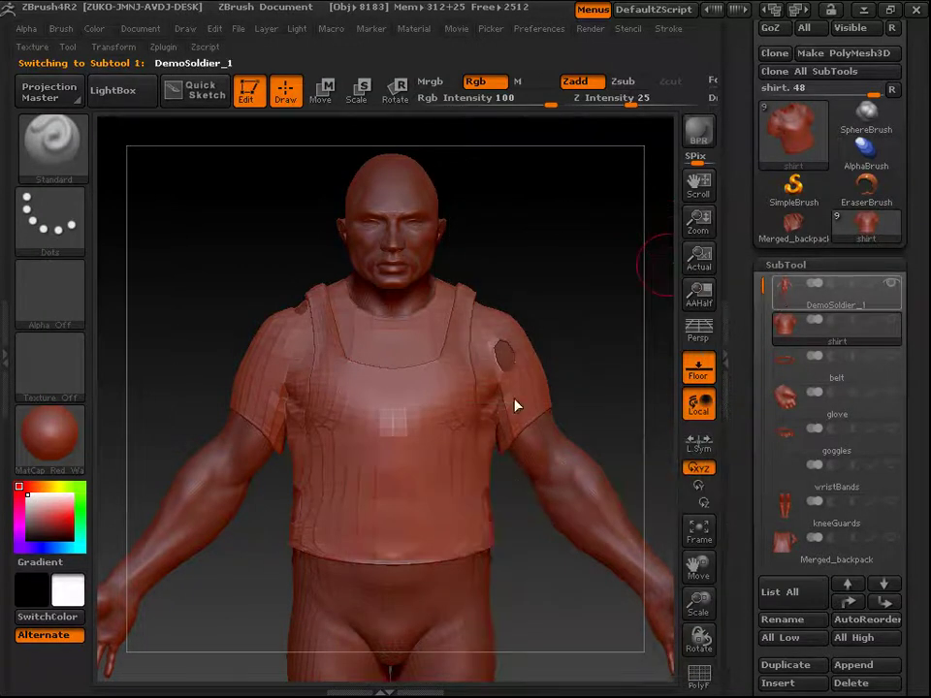
{"action": "left_click", "coordinate": [427, 251], "text": "alt"}
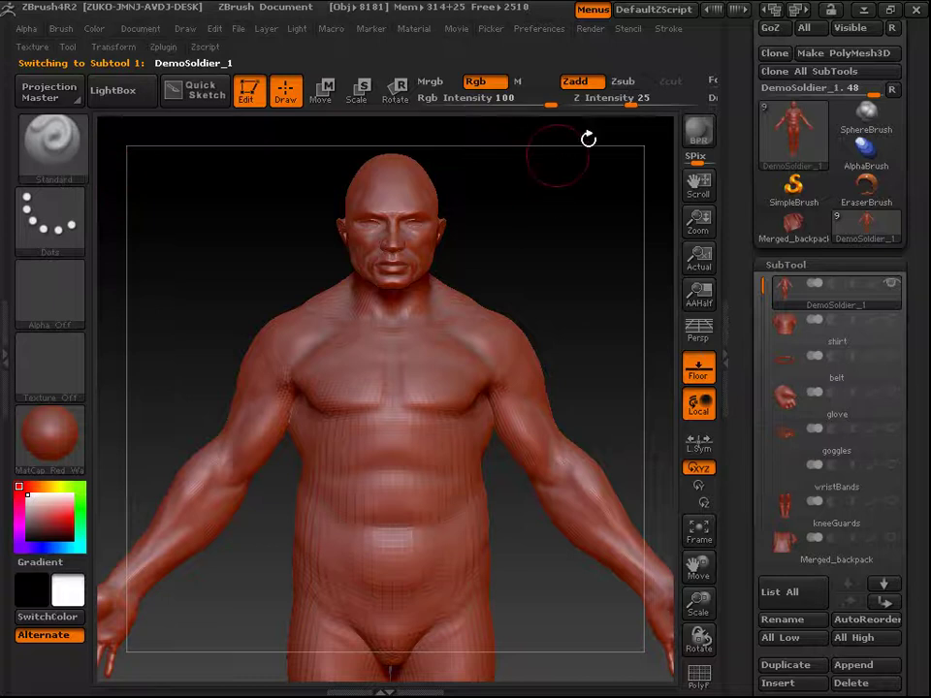
Raise Z Intensity to 47 and sculpt rough bulges across DemoSoldier_1's chest and abdomen.
{"action": "left_click_drag", "start_coordinate": [644, 99], "coordinate": [655, 99]}
{"action": "mouse_move", "coordinate": [369, 412]}
{"action": "left_mouse_down"}
{"action": "mouse_move", "coordinate": [425, 493]}
{"action": "mouse_move", "coordinate": [376, 474]}
{"action": "mouse_move", "coordinate": [340, 378]}
{"action": "mouse_move", "coordinate": [447, 387]}
{"action": "mouse_move", "coordinate": [482, 363]}
{"action": "left_mouse_up"}
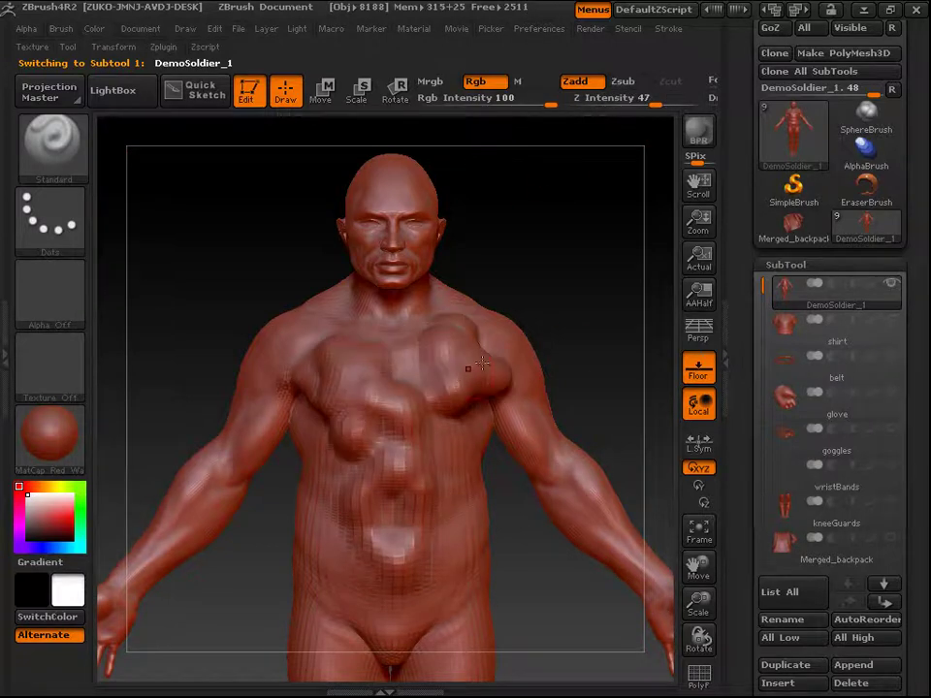
Make the shirt subtool active and sculpt rough strokes across its front.
{"action": "left_click", "coordinate": [784, 326]}
{"action": "mouse_move", "coordinate": [457, 469]}
{"action": "left_mouse_down"}
{"action": "mouse_move", "coordinate": [468, 441]}
{"action": "mouse_move", "coordinate": [452, 468]}
{"action": "left_mouse_up"}
{"action": "mouse_move", "coordinate": [434, 419]}
{"action": "left_mouse_down"}
{"action": "mouse_move", "coordinate": [324, 422]}
{"action": "mouse_move", "coordinate": [315, 374]}
{"action": "left_mouse_up"}
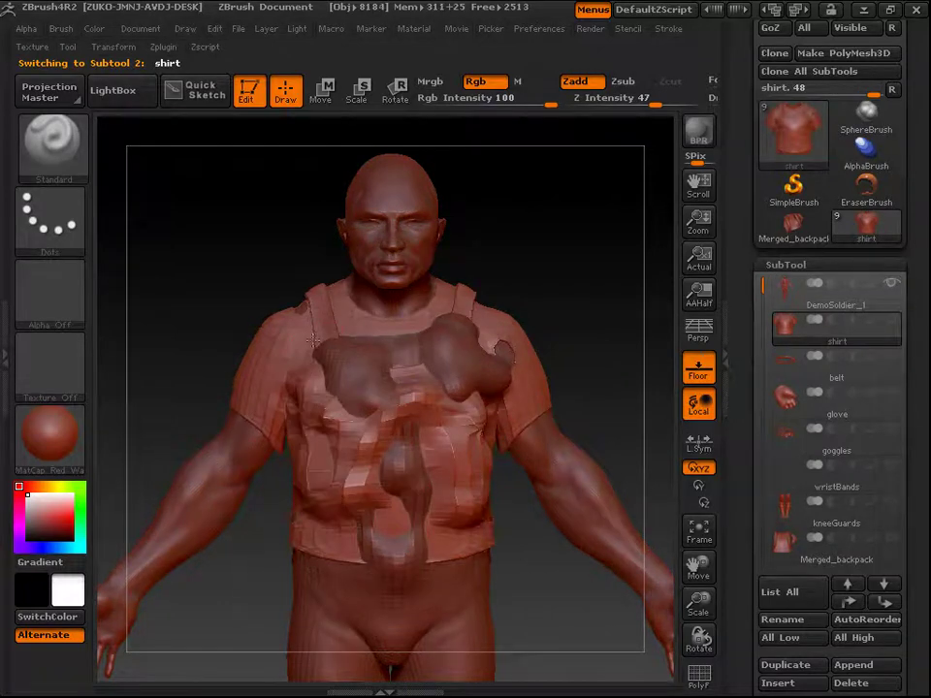
Undo the rough strokes sculpted on the front of the shirt.
{"action": "mouse_move", "coordinate": [560, 274]}
{"action": "left_mouse_down"}
{"action": "mouse_move", "coordinate": [592, 279]}
{"action": "mouse_move", "coordinate": [568, 272]}
{"action": "mouse_move", "coordinate": [562, 304]}
{"action": "mouse_move", "coordinate": [561, 281]}
{"action": "left_mouse_up"}
{"action": "key", "text": "ctrl"}
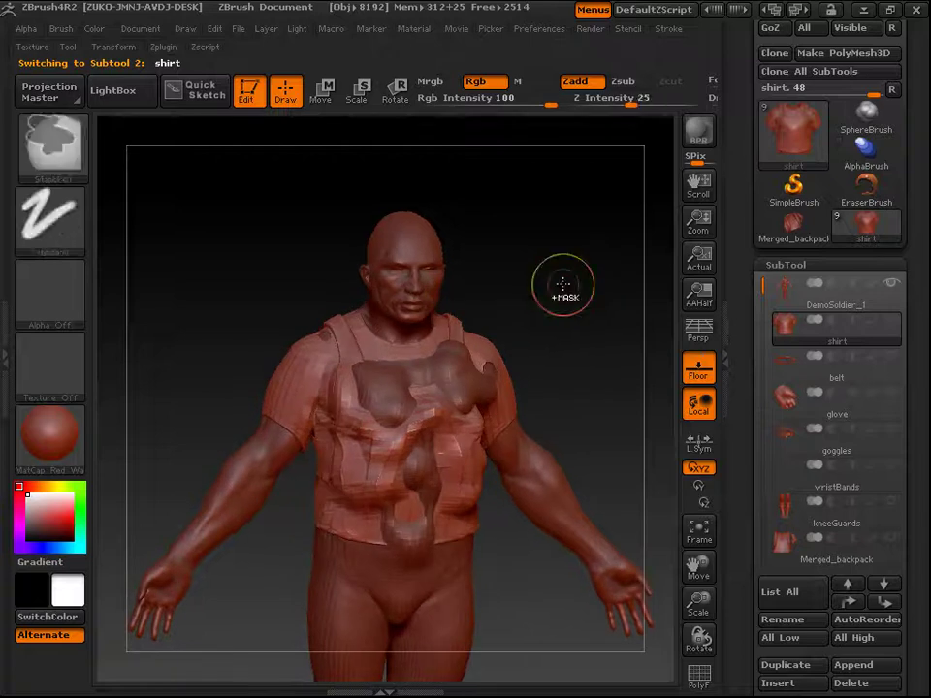
{"action": "key", "text": "ctrl"}
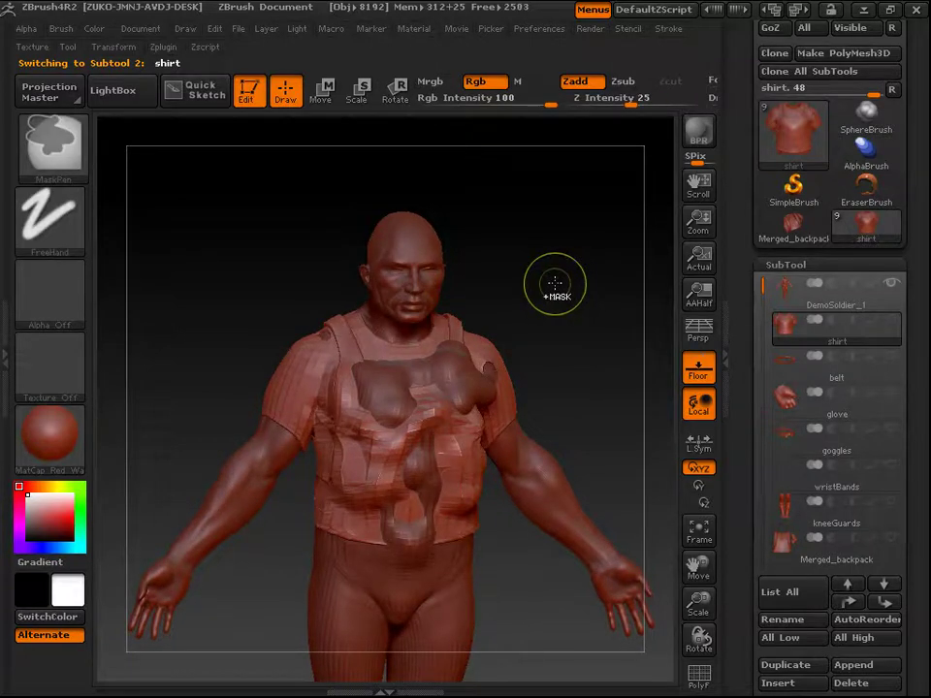
{"action": "key", "text": "ctrl+z"}
{"action": "key", "text": "ctrl+z"}
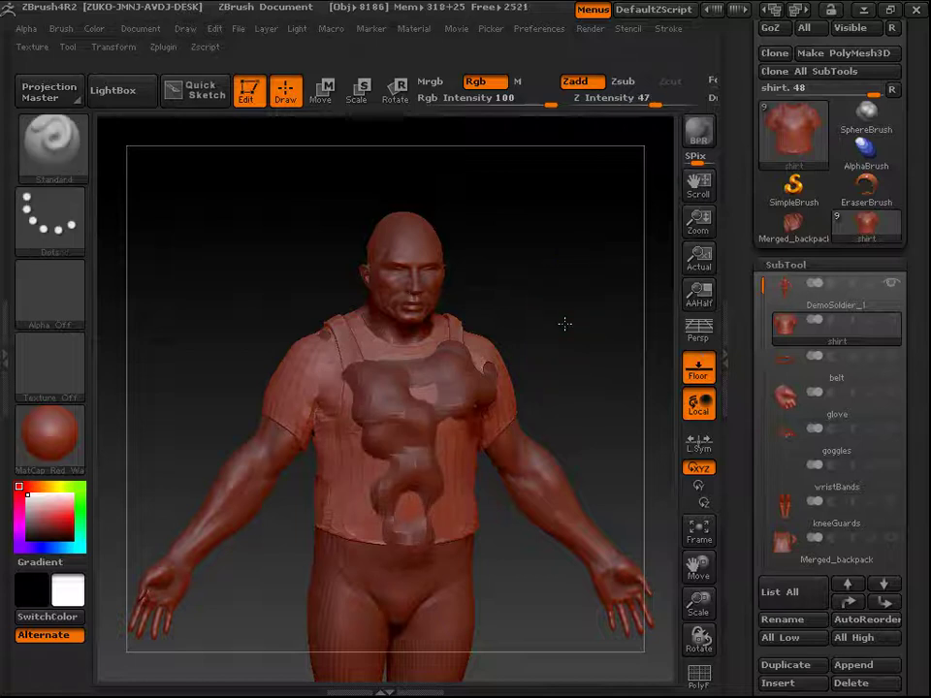
{"action": "left_click_drag", "start_coordinate": [563, 324], "coordinate": [573, 371], "text": "alt"}
{"action": "key", "text": "ctrl"}
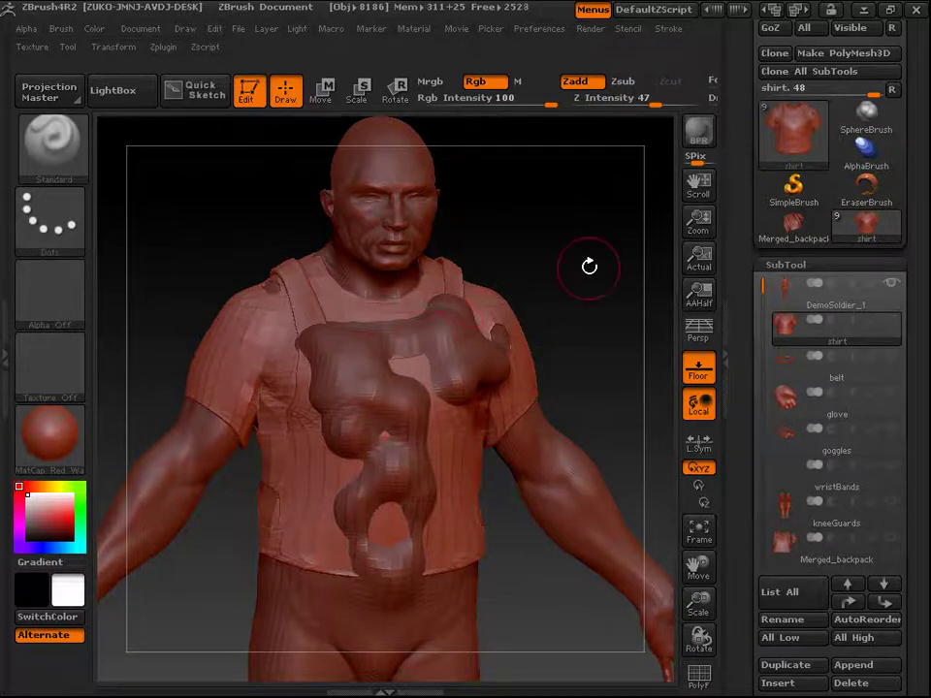
{"action": "key", "text": "ctrl"}
{"action": "key", "text": "ctrl+z"}
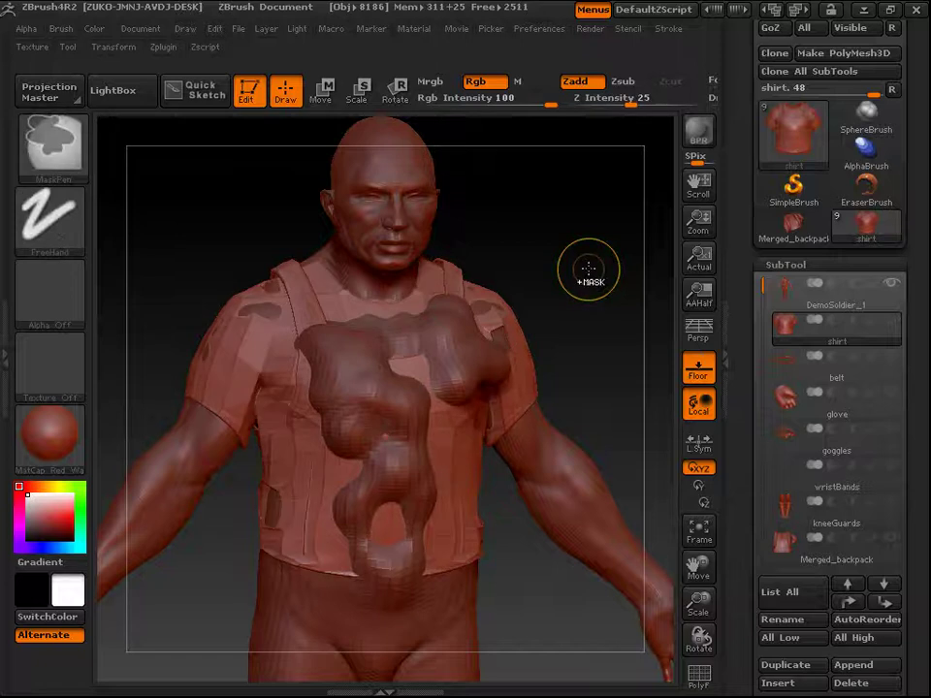
{"action": "key", "text": "ctrl+z"}
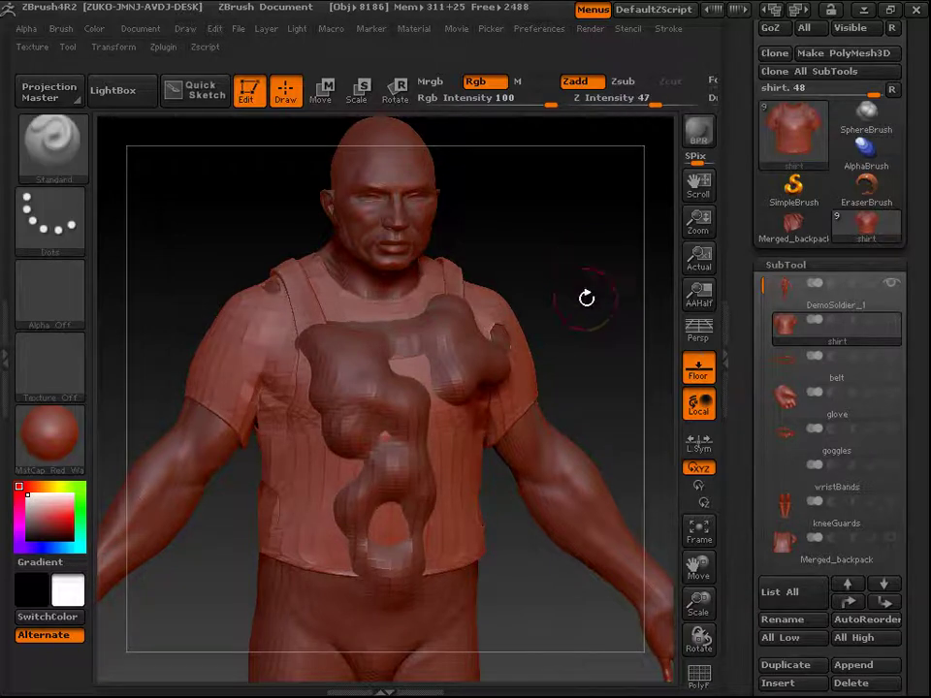
Make DemoSoldier_1 active and undo the bulges sculpted on its chest and abdomen.
{"action": "left_click_drag", "start_coordinate": [598, 331], "coordinate": [582, 305]}
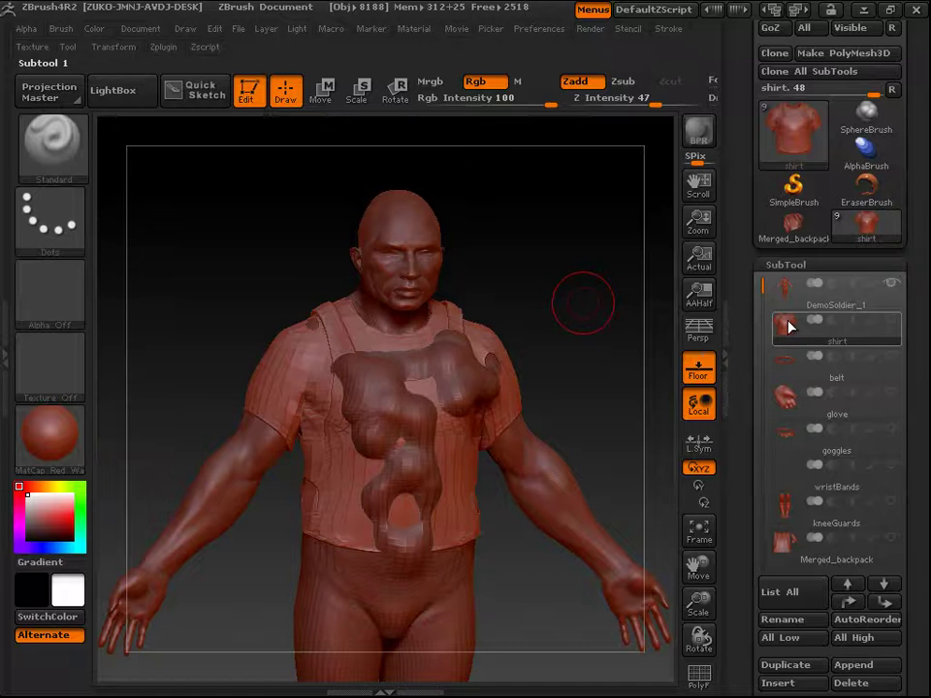
{"action": "mouse_move", "coordinate": [788, 328]}
{"action": "left_click", "coordinate": [788, 303]}
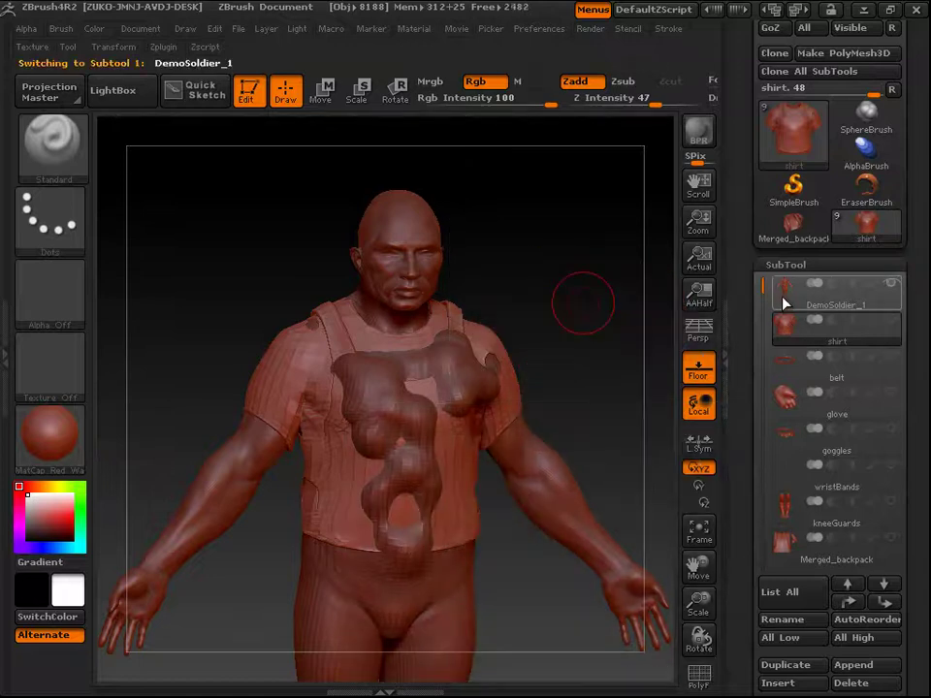
{"action": "right_click_drag", "start_coordinate": [562, 287], "coordinate": [579, 316], "text": "ctrl"}
{"action": "key", "text": "ctrl+z"}
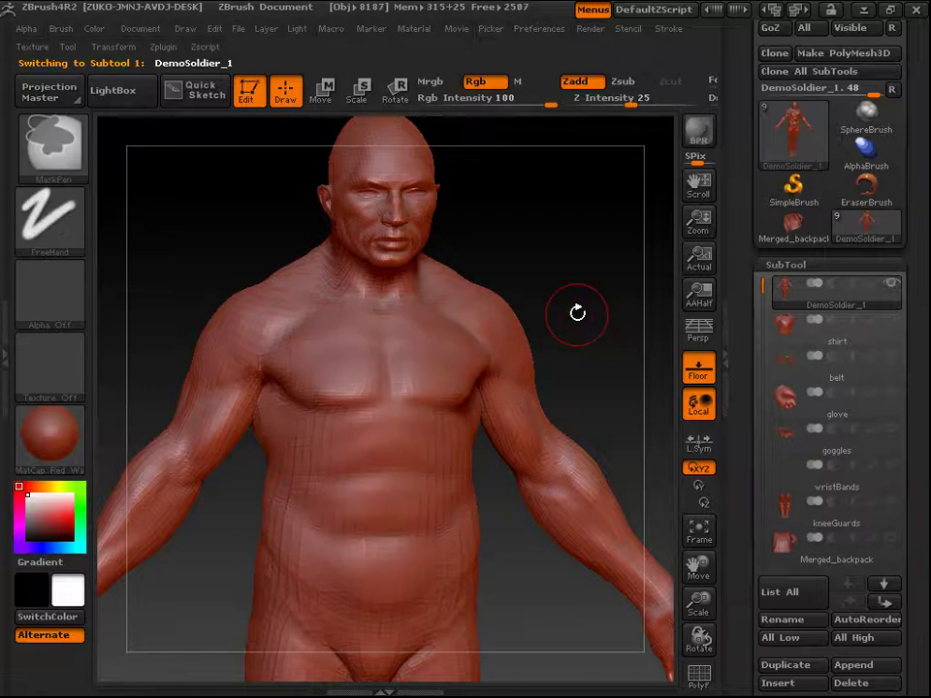
{"action": "left_click_drag", "start_coordinate": [559, 295], "coordinate": [678, 254], "text": "alt"}
Go through the shirt, belt, glove, goggles, wristBands, kneeGuards and Merged_backpack subtools one by one, ending on DemoSoldier_1.
{"action": "left_click", "coordinate": [814, 289]}
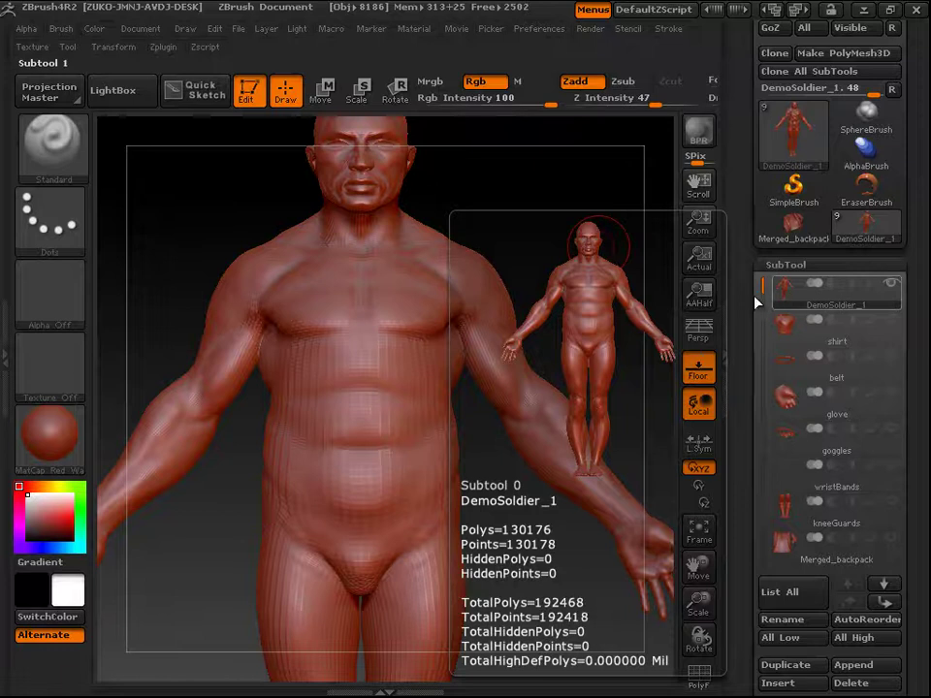
{"action": "left_click", "coordinate": [791, 332]}
{"action": "left_click", "coordinate": [788, 367]}
{"action": "left_click", "coordinate": [785, 407]}
{"action": "left_click", "coordinate": [787, 437]}
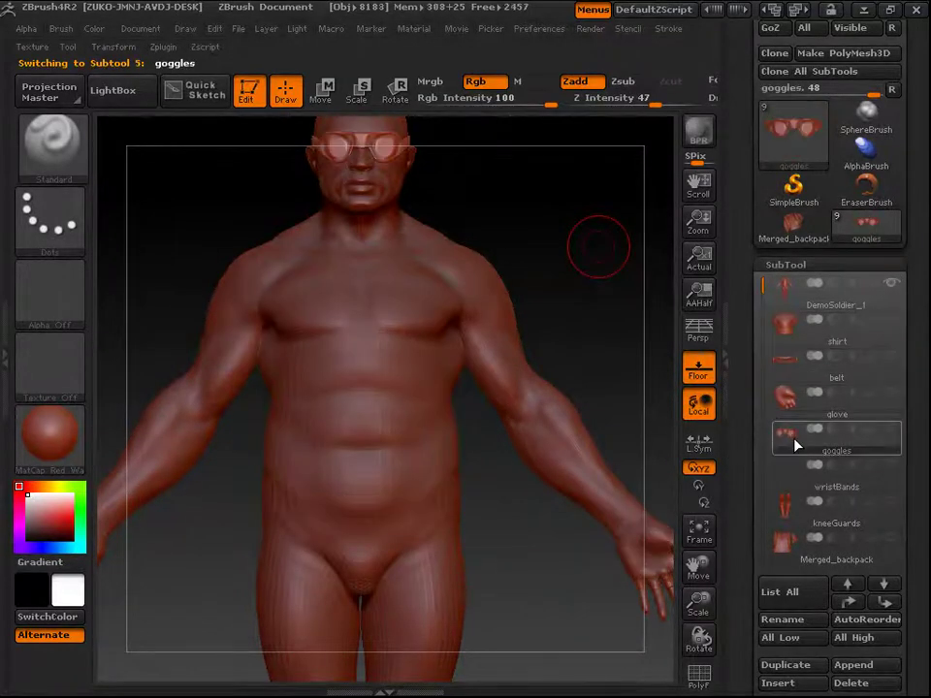
{"action": "left_click", "coordinate": [786, 478]}
{"action": "left_click", "coordinate": [782, 512]}
{"action": "left_click", "coordinate": [788, 542]}
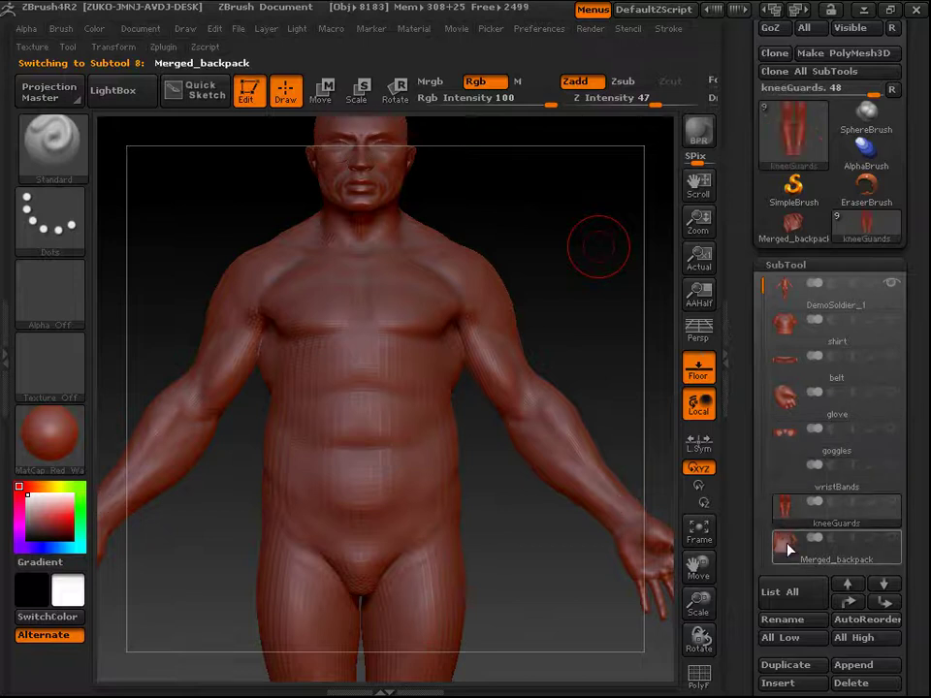
{"action": "left_click", "coordinate": [786, 303]}
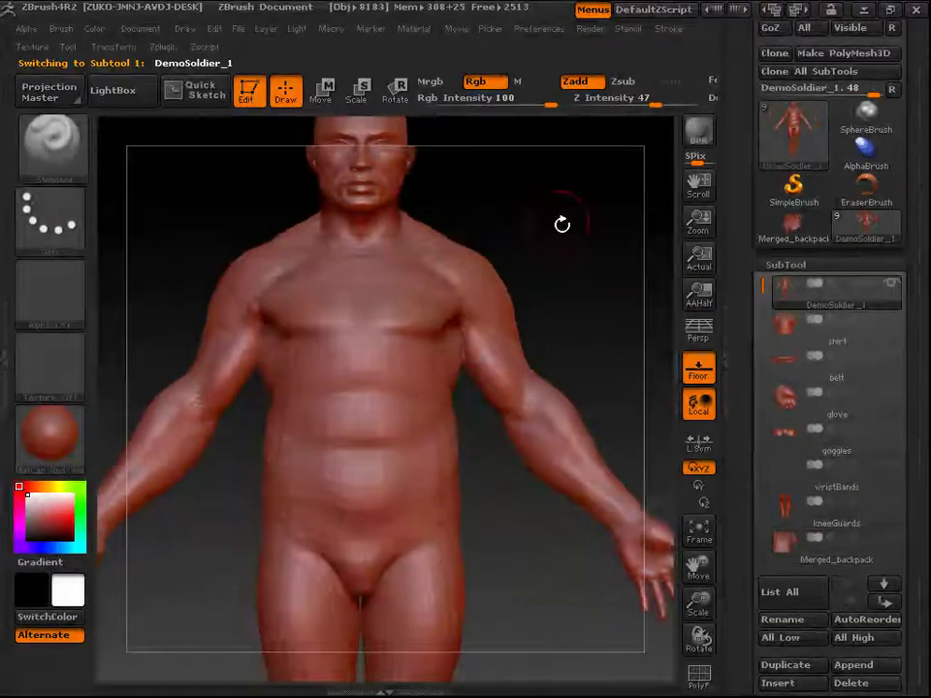
Review the SubTool palette's ordering, splitting, merging, remeshing, projection and extraction options with DemoSoldier_1 active.
{"action": "left_click_drag", "start_coordinate": [578, 264], "coordinate": [551, 281], "text": "alt"}
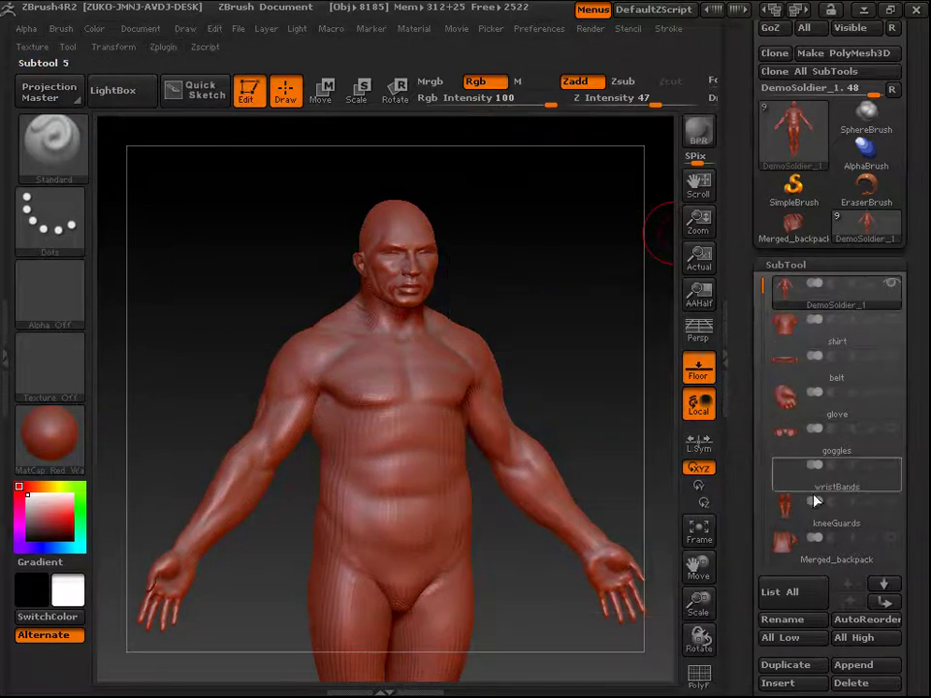
{"action": "left_click_drag", "start_coordinate": [570, 284], "coordinate": [594, 287]}
{"action": "left_click_drag", "start_coordinate": [921, 406], "coordinate": [919, 302]}
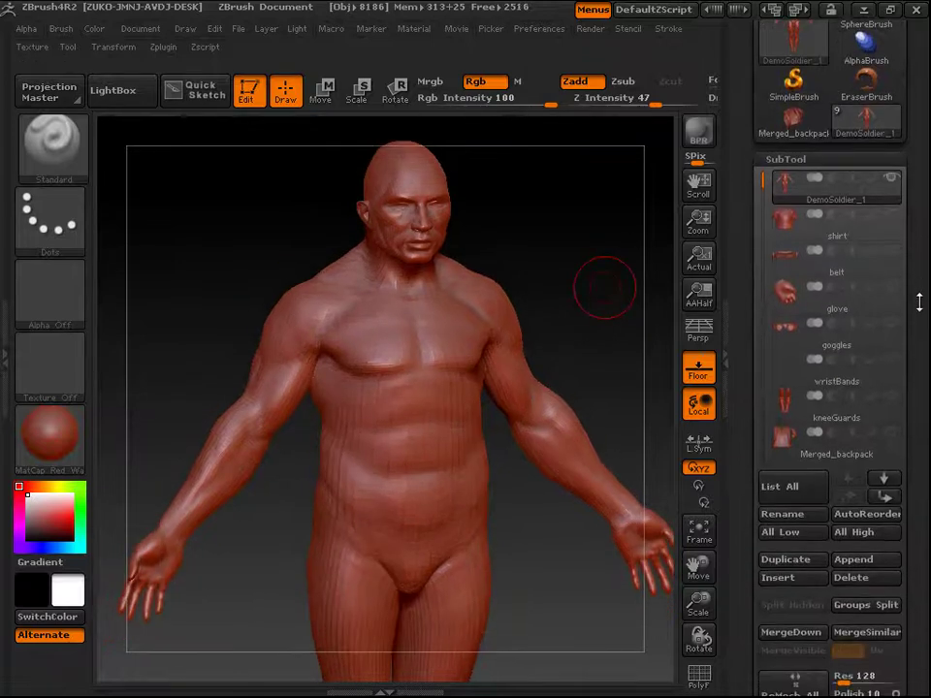
{"action": "left_click_drag", "start_coordinate": [764, 202], "coordinate": [761, 224]}
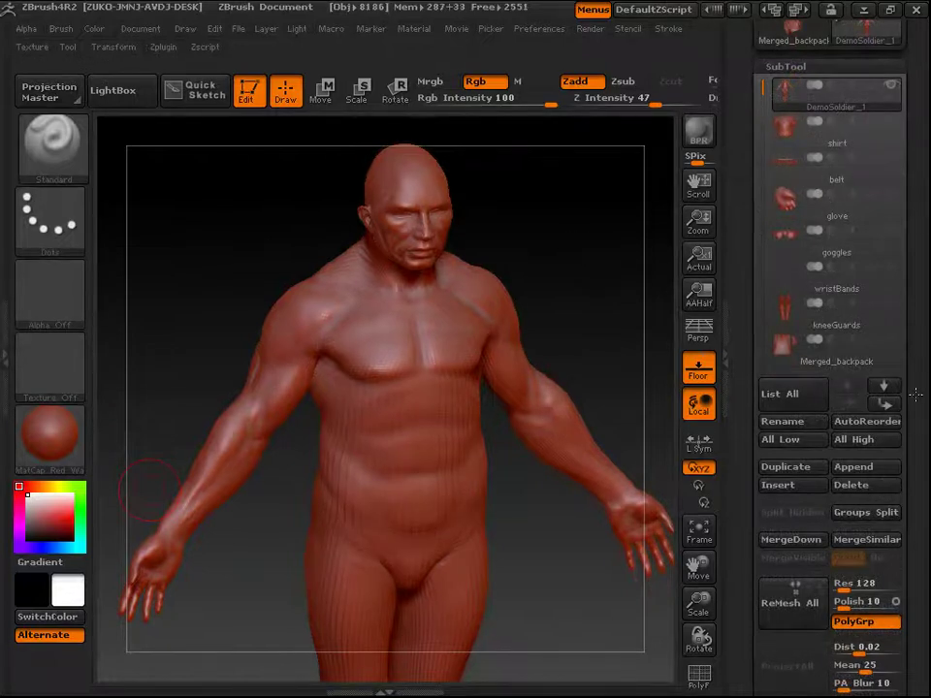
{"action": "left_click_drag", "start_coordinate": [920, 418], "coordinate": [917, 331]}
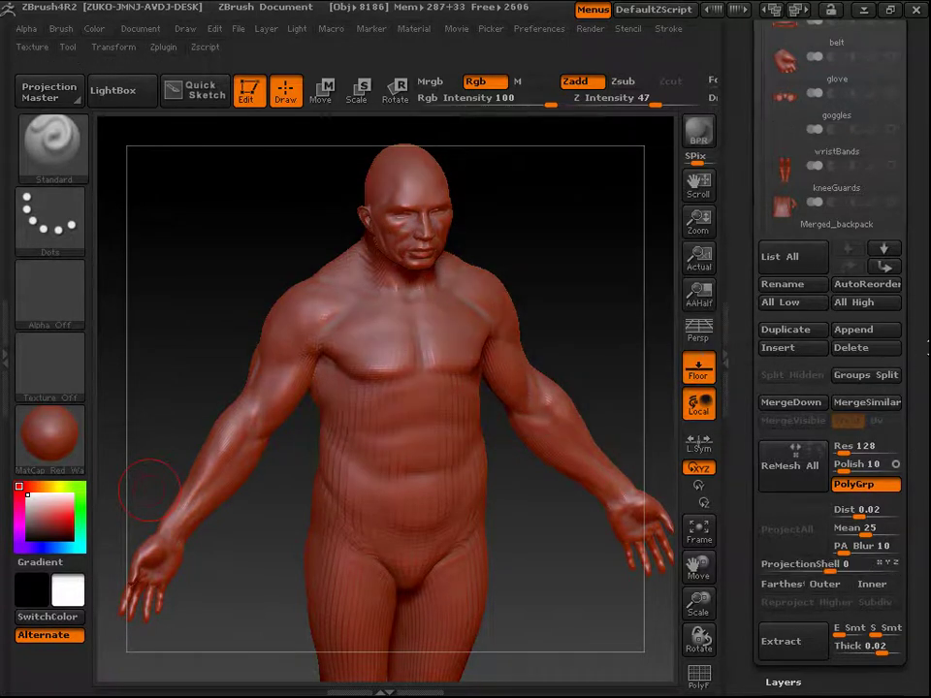
{"action": "left_click_drag", "start_coordinate": [927, 349], "coordinate": [927, 360]}
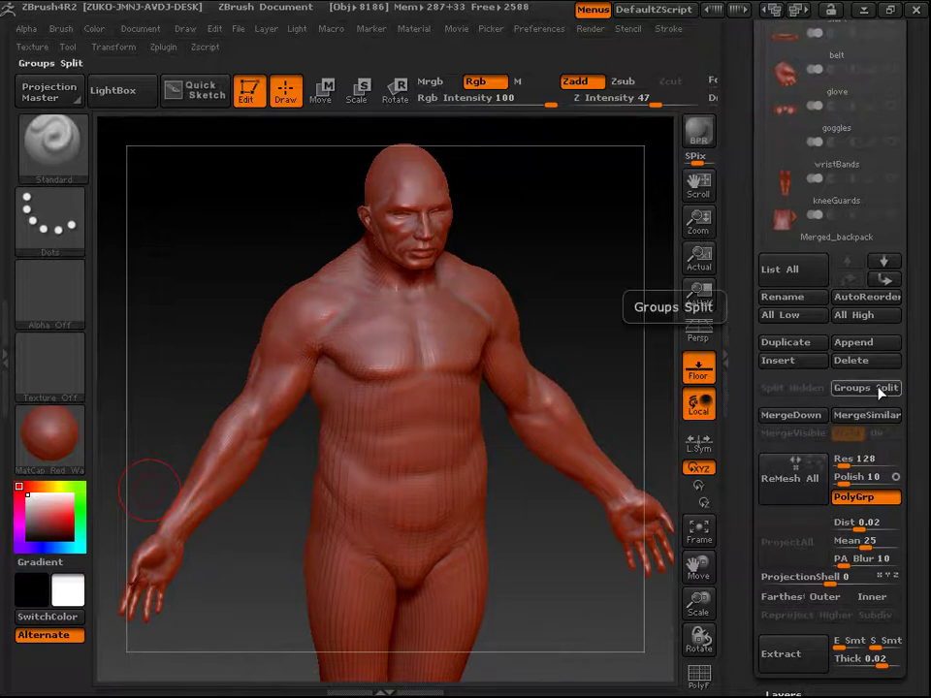
{"action": "left_click_drag", "start_coordinate": [927, 262], "coordinate": [927, 391]}
{"action": "mouse_move", "coordinate": [759, 92]}
{"action": "left_mouse_down"}
{"action": "mouse_move", "coordinate": [773, 176]}
{"action": "mouse_move", "coordinate": [766, 77]}
{"action": "left_mouse_up"}
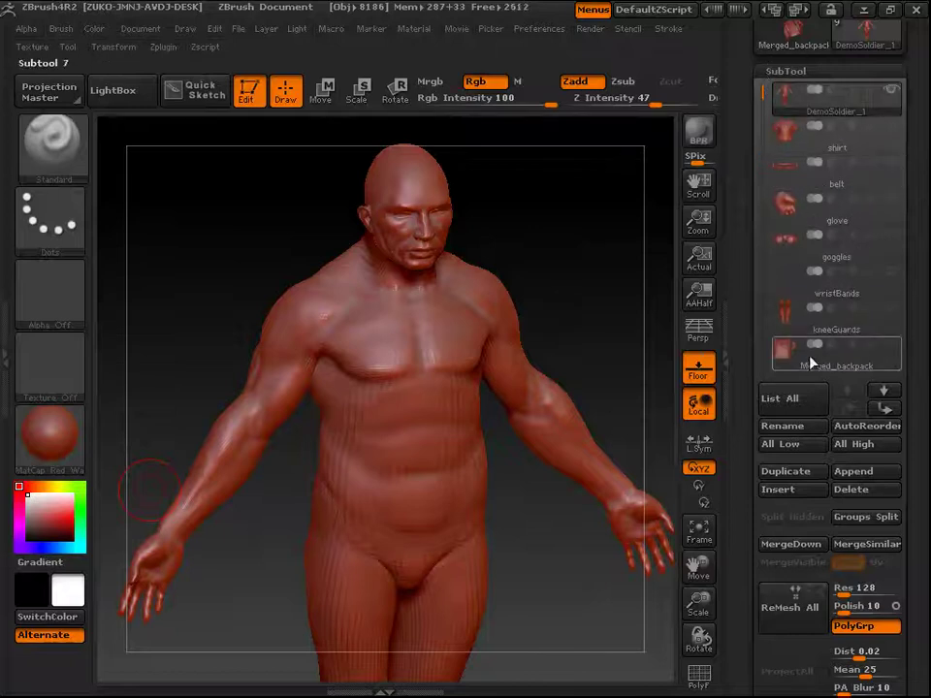
{"action": "mouse_move", "coordinate": [568, 277]}
{"action": "left_mouse_down", "text": "alt"}
{"action": "mouse_move", "coordinate": [615, 308]}
{"action": "mouse_move", "coordinate": [513, 268]}
{"action": "mouse_move", "coordinate": [538, 306]}
{"action": "mouse_move", "coordinate": [568, 322]}
{"action": "mouse_move", "coordinate": [509, 283]}
{"action": "mouse_move", "coordinate": [615, 318]}
{"action": "mouse_move", "coordinate": [604, 307]}
{"action": "left_mouse_up", "text": "alt"}
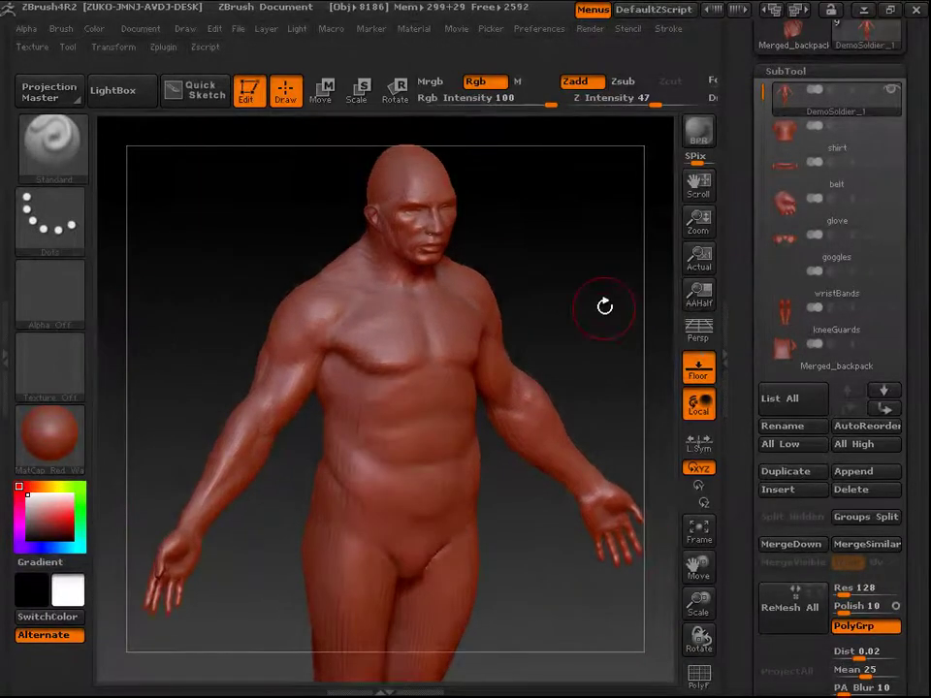
Select the kneeGuards subtool and examine the knee guards and boots from several angles.
{"action": "left_click_drag", "start_coordinate": [923, 297], "coordinate": [926, 349]}
{"action": "left_click_drag", "start_coordinate": [759, 151], "coordinate": [762, 201]}
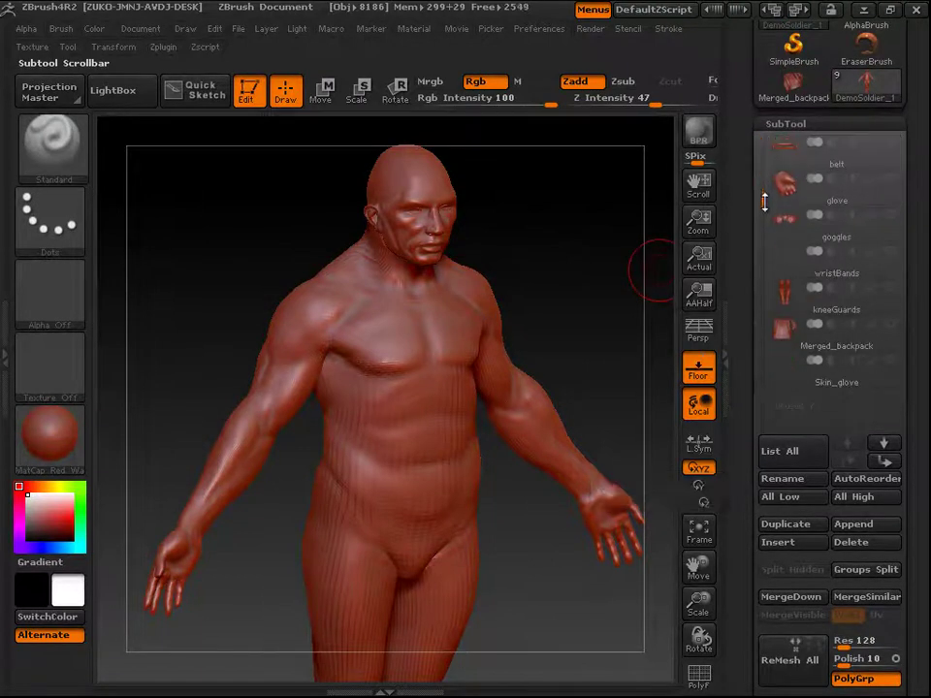
{"action": "left_click", "coordinate": [785, 296]}
{"action": "left_click_drag", "start_coordinate": [599, 270], "coordinate": [576, 151], "text": "alt"}
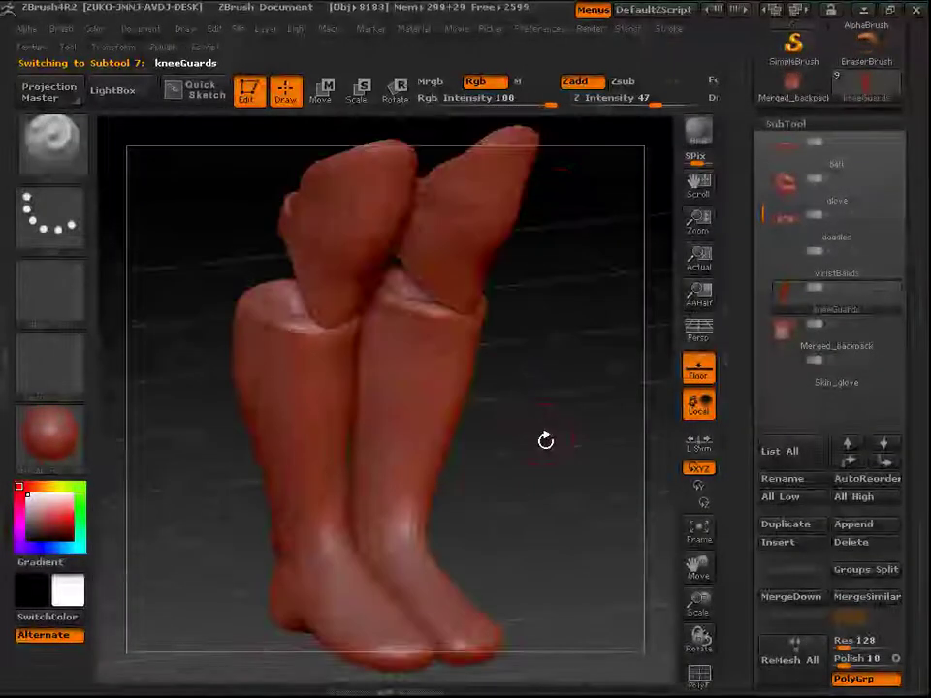
{"action": "left_click_drag", "start_coordinate": [532, 453], "coordinate": [449, 507]}
{"action": "left_click_drag", "start_coordinate": [151, 547], "coordinate": [241, 502]}
{"action": "left_click_drag", "start_coordinate": [560, 366], "coordinate": [677, 407]}
{"action": "left_click_drag", "start_coordinate": [578, 456], "coordinate": [554, 495]}
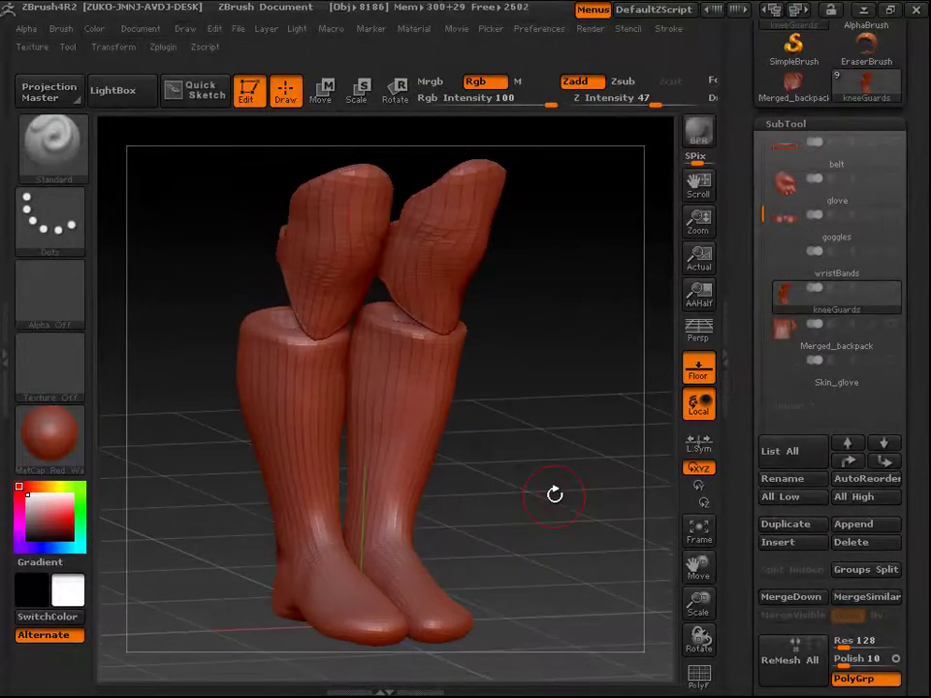
Turn on the PolyFrame display and view the kneeGuards polygroups from the side.
{"action": "left_click", "coordinate": [693, 681]}
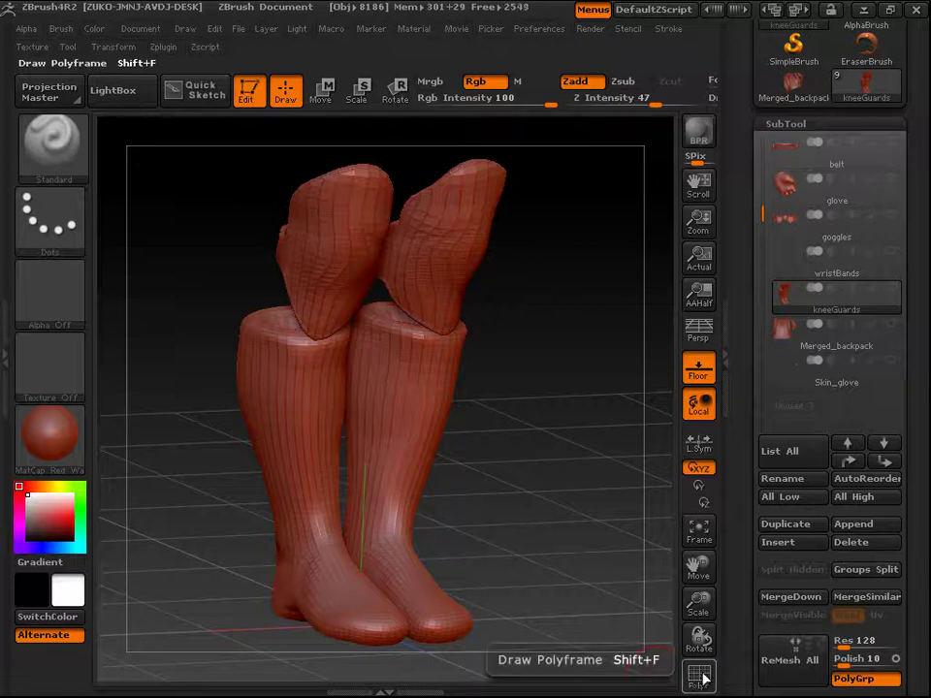
{"action": "left_click", "coordinate": [701, 676]}
{"action": "left_click_drag", "start_coordinate": [520, 468], "coordinate": [350, 280]}
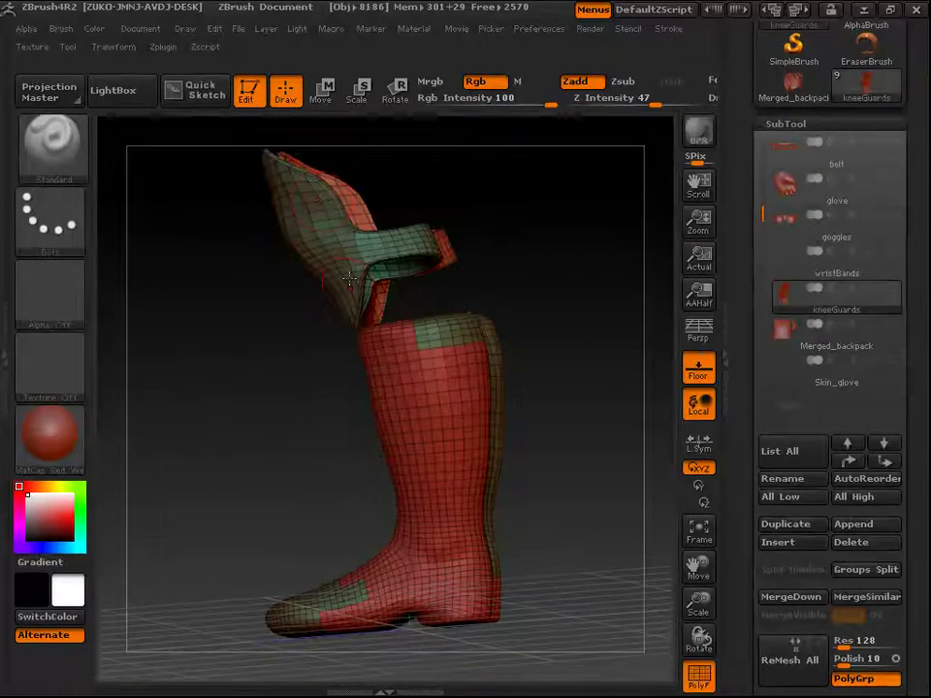
View the kneeGuards polygroups from the front, collapse the Geometry options and open the Polygroups options.
{"action": "left_click_drag", "start_coordinate": [245, 472], "coordinate": [503, 459]}
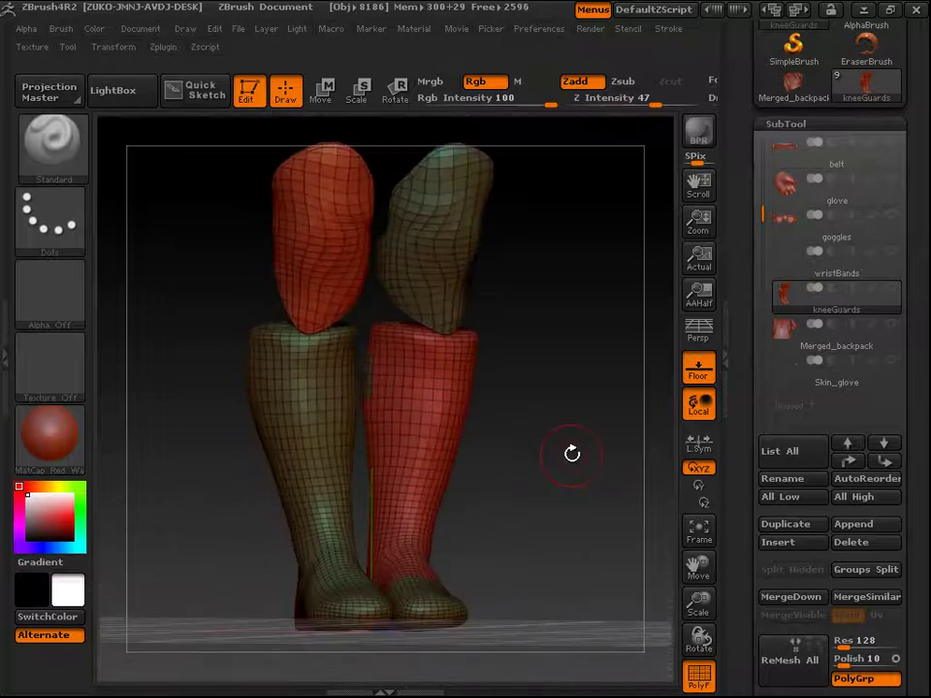
{"action": "left_click_drag", "start_coordinate": [571, 476], "coordinate": [630, 471]}
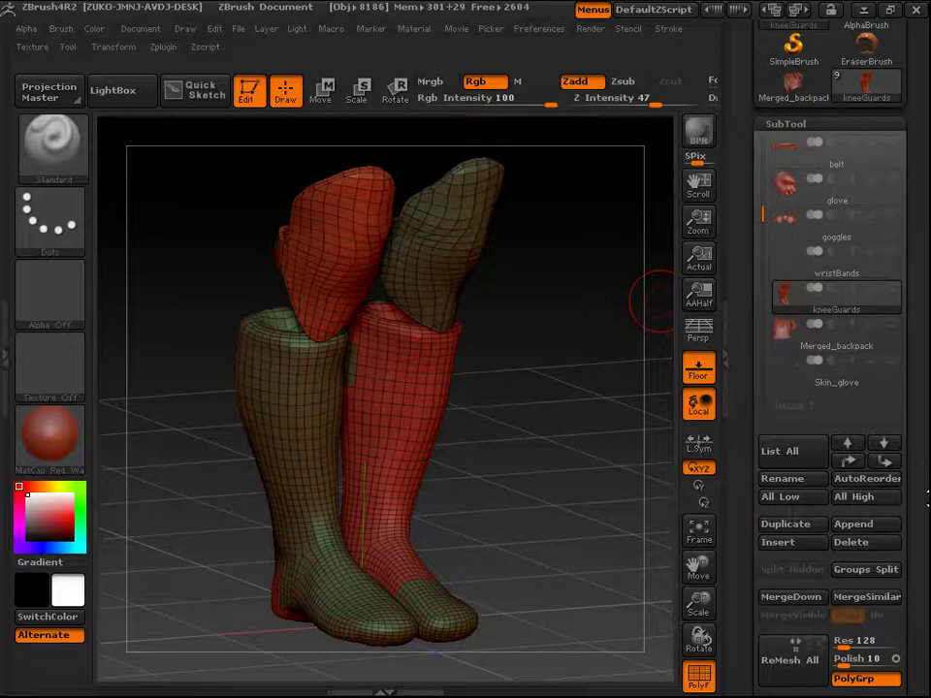
{"action": "scroll", "coordinate": [921, 384], "scroll_direction": "down", "scroll_amount": 5}
{"action": "scroll", "coordinate": [913, 433], "scroll_direction": "down", "scroll_amount": 13}
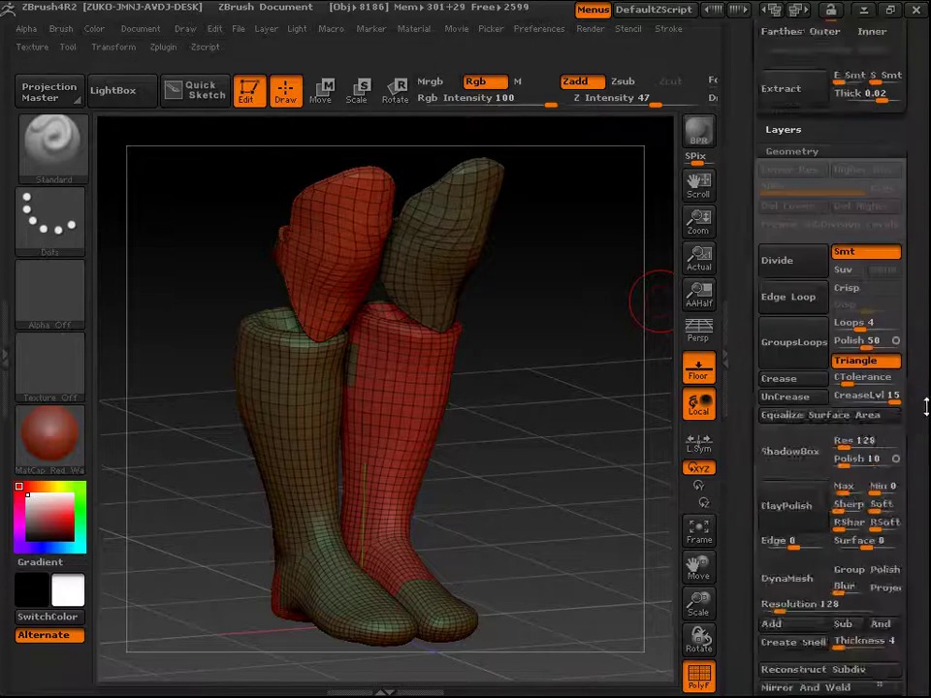
{"action": "left_click", "coordinate": [821, 65]}
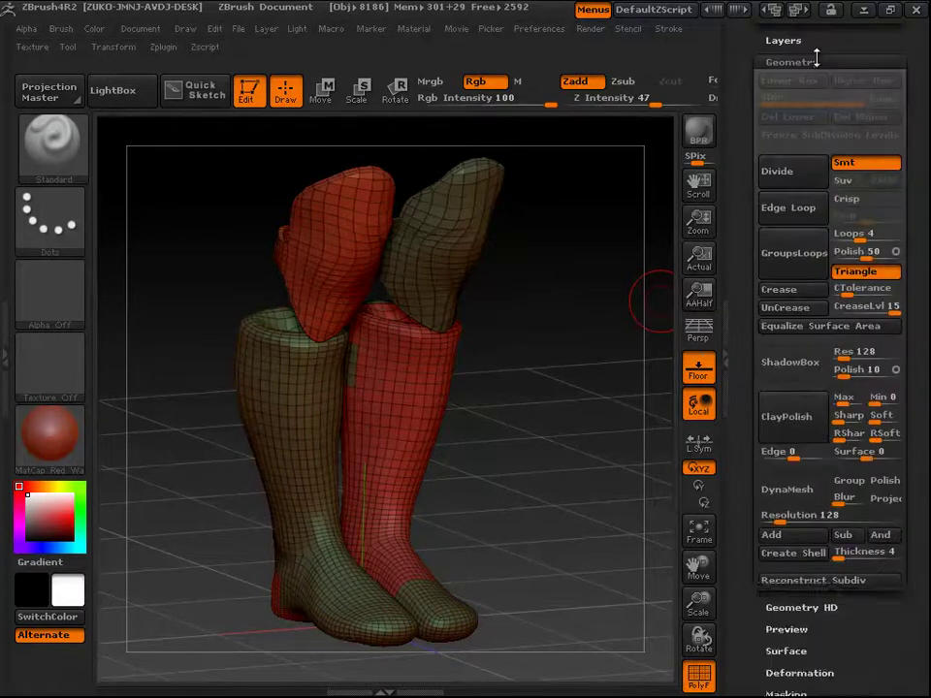
{"action": "scroll", "coordinate": [922, 368], "scroll_direction": "up", "scroll_amount": 3}
{"action": "scroll", "coordinate": [921, 381], "scroll_direction": "up", "scroll_amount": 1}
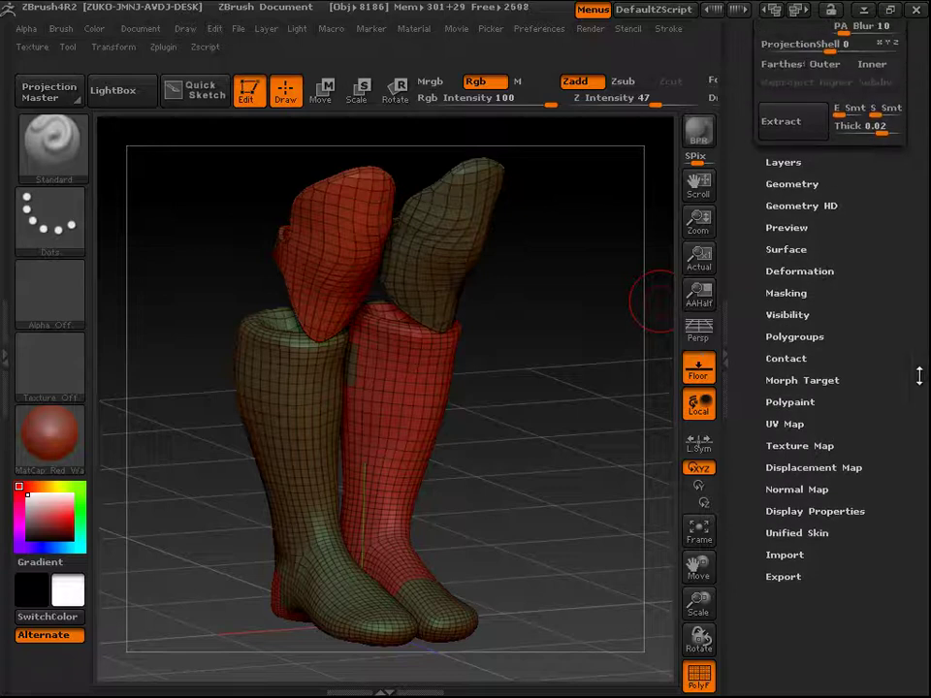
{"action": "left_click", "coordinate": [796, 337]}
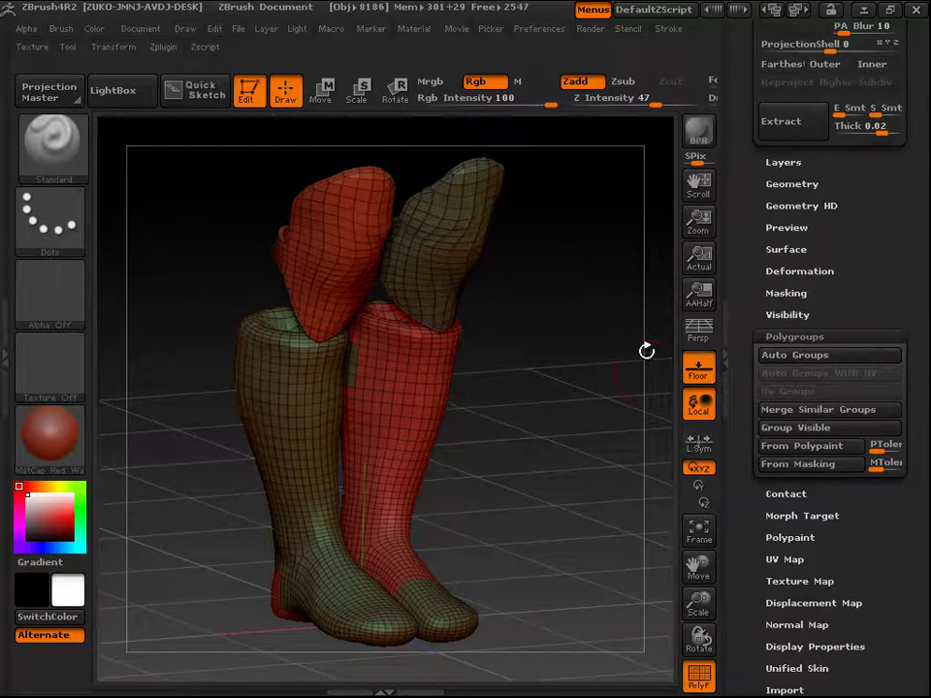
Regroup the kneeGuards subtool's polygroups by topology continuity using Auto Groups.
{"action": "left_click_drag", "start_coordinate": [560, 347], "coordinate": [311, 268]}
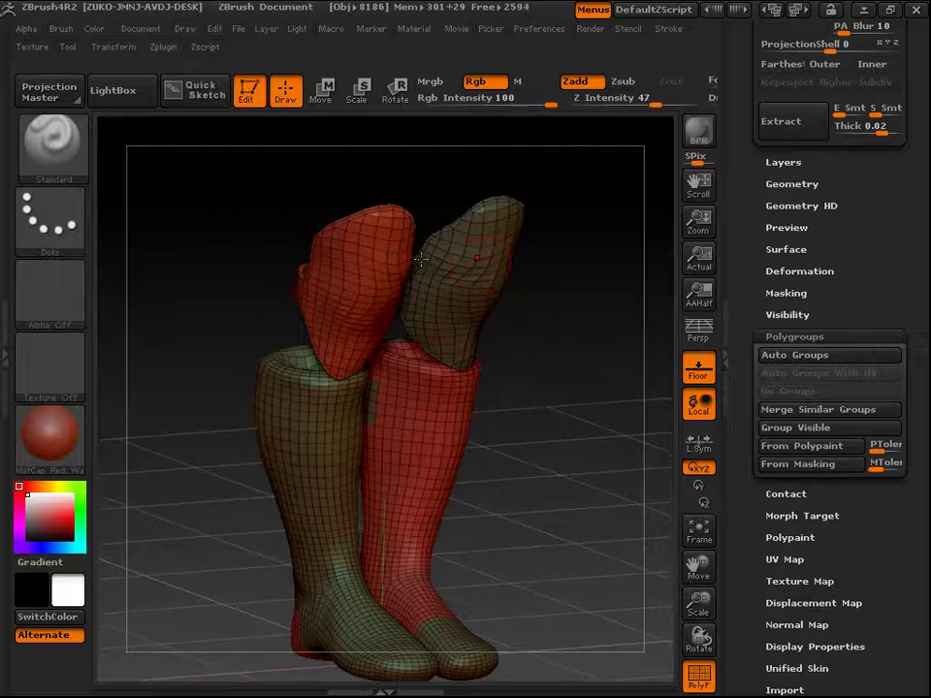
{"action": "left_click_drag", "start_coordinate": [929, 194], "coordinate": [927, 443]}
{"action": "left_click_drag", "start_coordinate": [929, 392], "coordinate": [928, 365]}
{"action": "scroll", "coordinate": [879, 313], "scroll_direction": "down", "scroll_amount": 10}
{"action": "scroll", "coordinate": [879, 313], "scroll_direction": "up", "scroll_amount": 4}
{"action": "left_click_drag", "start_coordinate": [580, 365], "coordinate": [275, 522]}
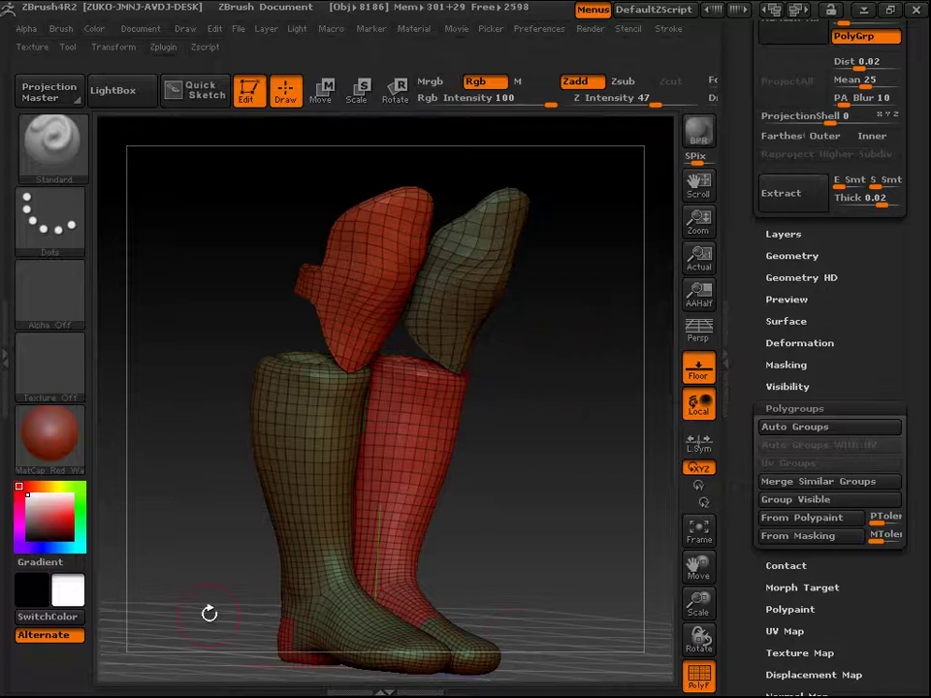
{"action": "left_click_drag", "start_coordinate": [622, 411], "coordinate": [591, 474]}
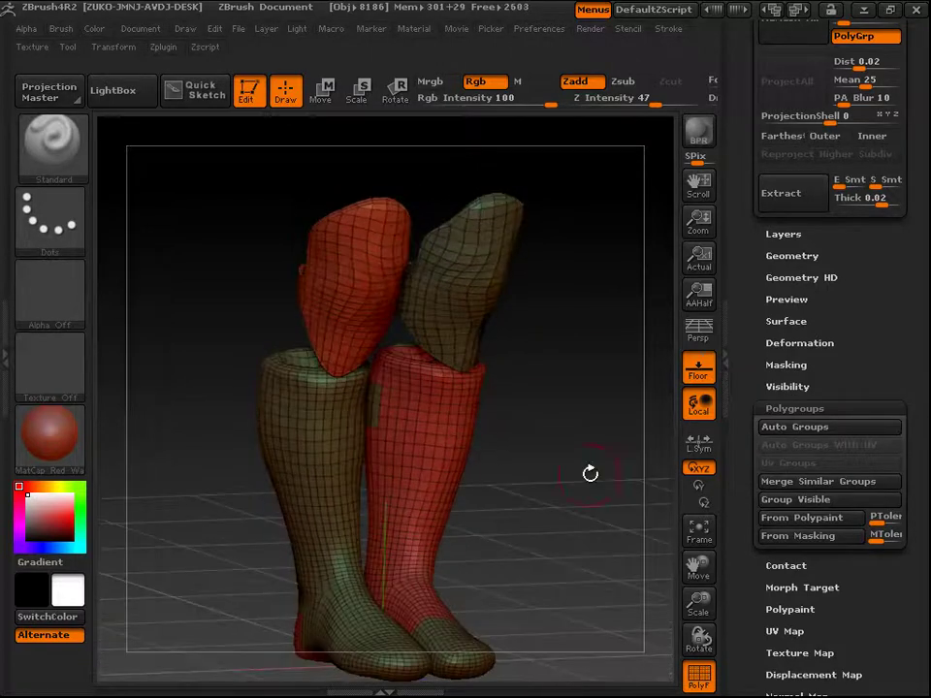
{"action": "left_click_drag", "start_coordinate": [556, 553], "coordinate": [631, 442]}
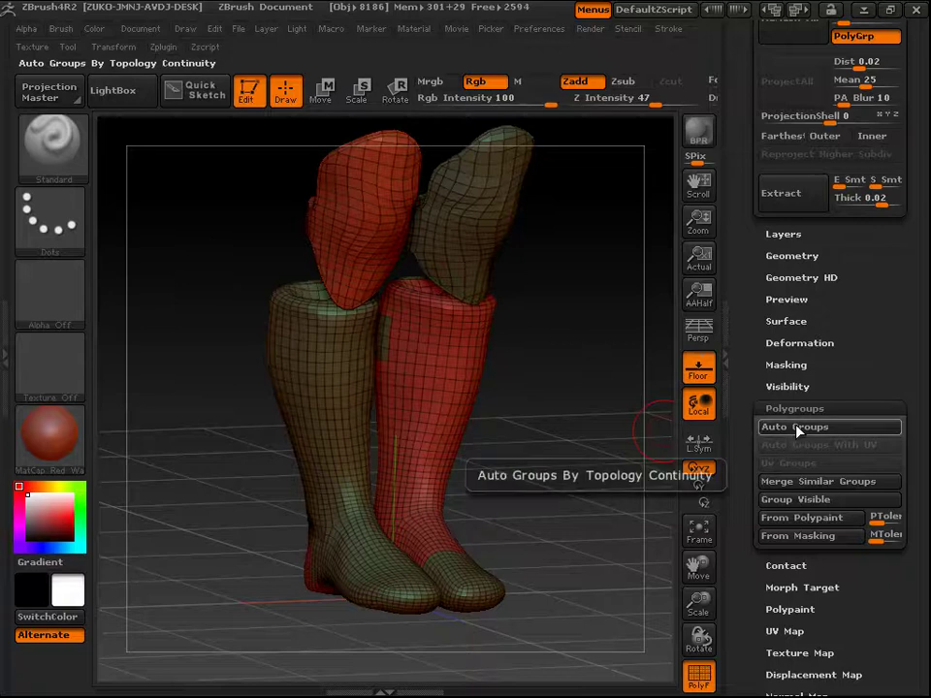
{"action": "left_click", "coordinate": [796, 429]}
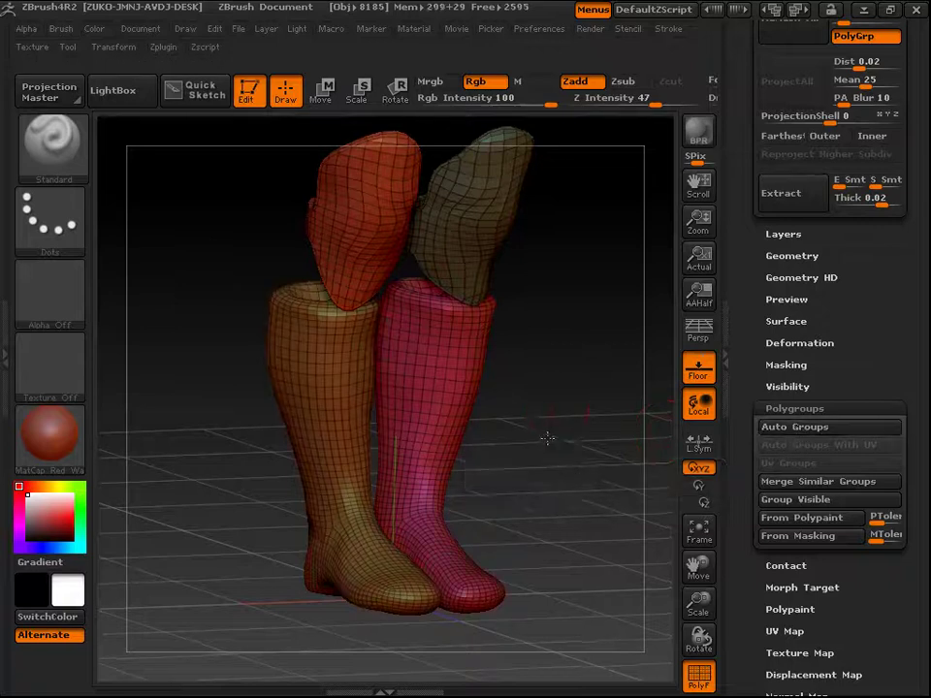
Inspect the new polygroups on the boots and knee guards, and turn off the PolyFrame display.
{"action": "left_click_drag", "start_coordinate": [544, 437], "coordinate": [475, 376]}
{"action": "left_click_drag", "start_coordinate": [603, 608], "coordinate": [537, 578]}
{"action": "left_click_drag", "start_coordinate": [277, 401], "coordinate": [398, 506]}
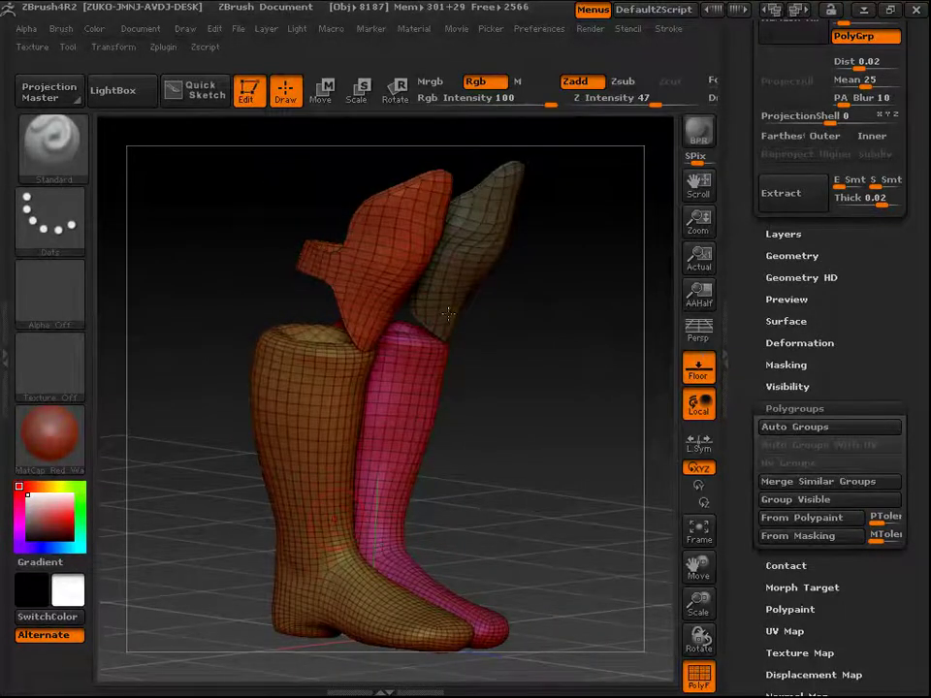
{"action": "left_click_drag", "start_coordinate": [559, 523], "coordinate": [668, 393]}
{"action": "left_click", "coordinate": [859, 402]}
{"action": "scroll", "coordinate": [859, 402], "scroll_direction": "up", "scroll_amount": 10}
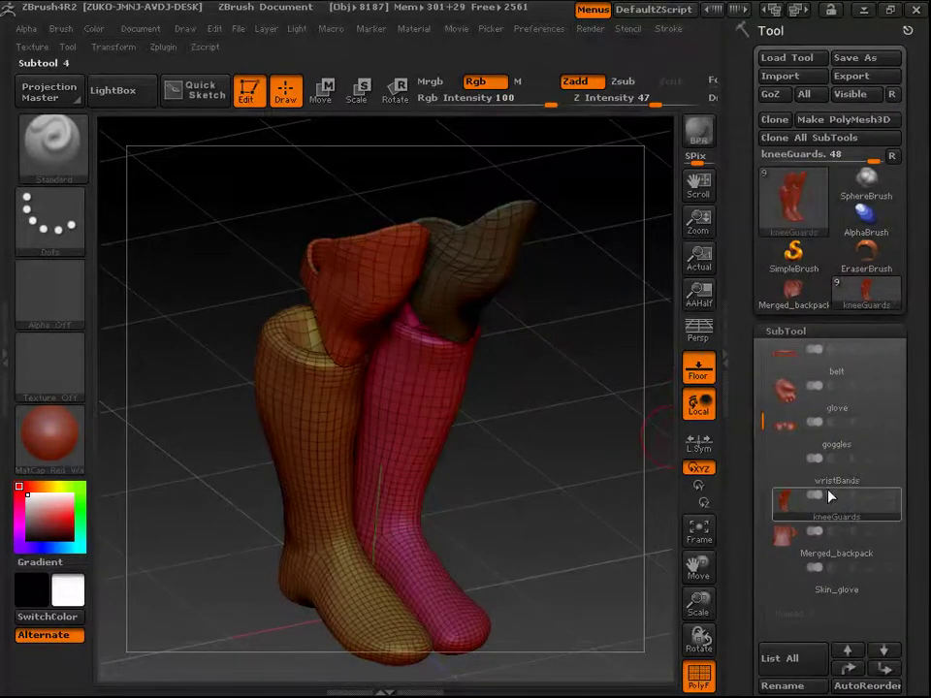
{"action": "left_click", "coordinate": [791, 505]}
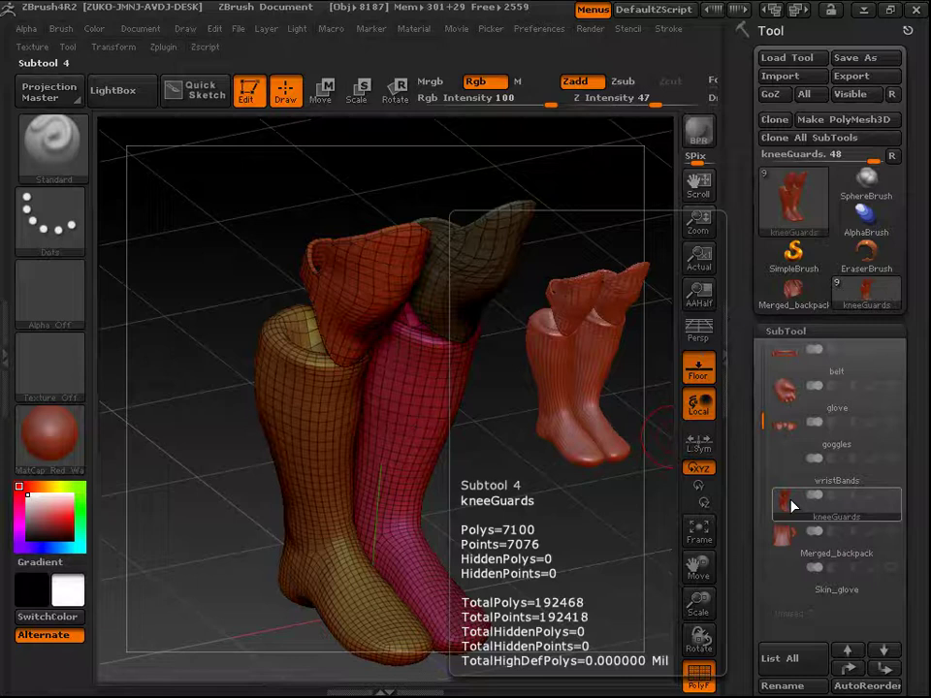
{"action": "left_click", "coordinate": [697, 679]}
{"action": "mouse_move", "coordinate": [587, 474]}
{"action": "left_mouse_down"}
{"action": "mouse_move", "coordinate": [593, 483]}
{"action": "mouse_move", "coordinate": [587, 467]}
{"action": "left_mouse_up"}
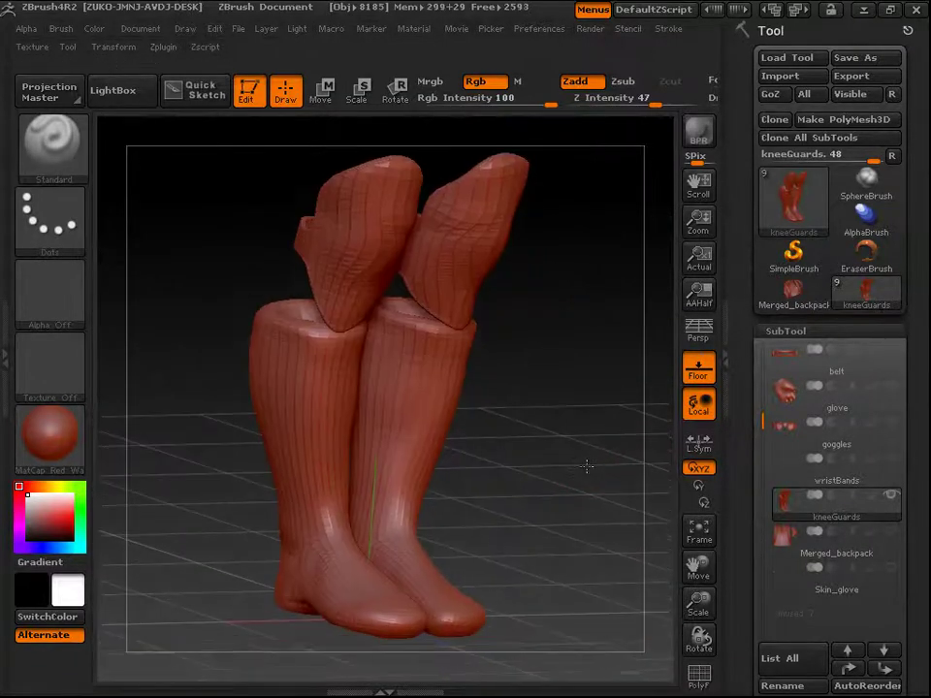
Split the kneeGuards subtool into separate subtools by polygroup with Groups Split, accepting the non-undoable operation.
{"action": "left_click_drag", "start_coordinate": [922, 526], "coordinate": [923, 437]}
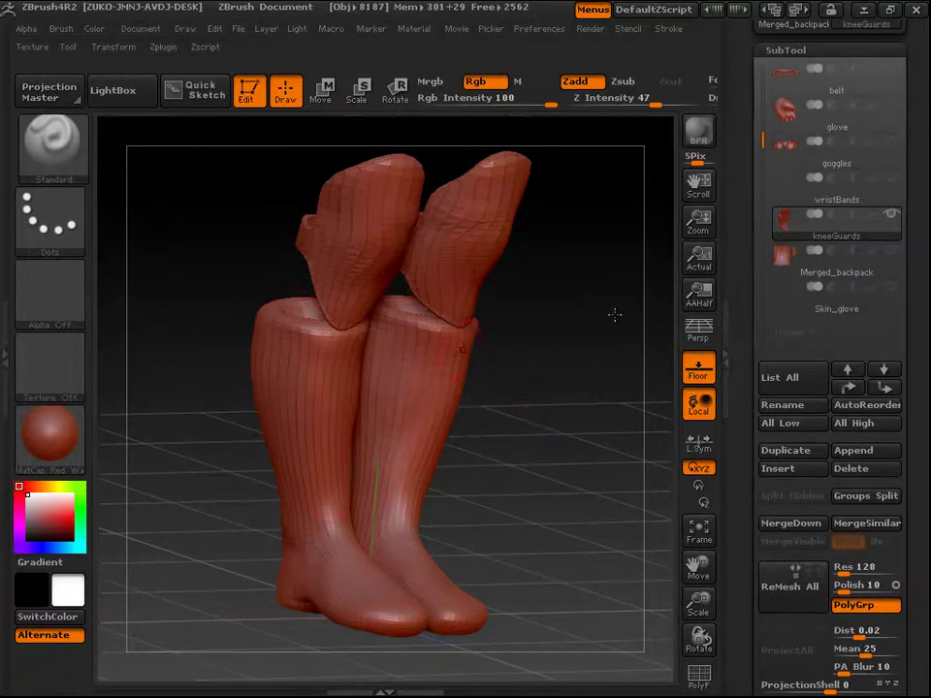
{"action": "left_click", "coordinate": [889, 497]}
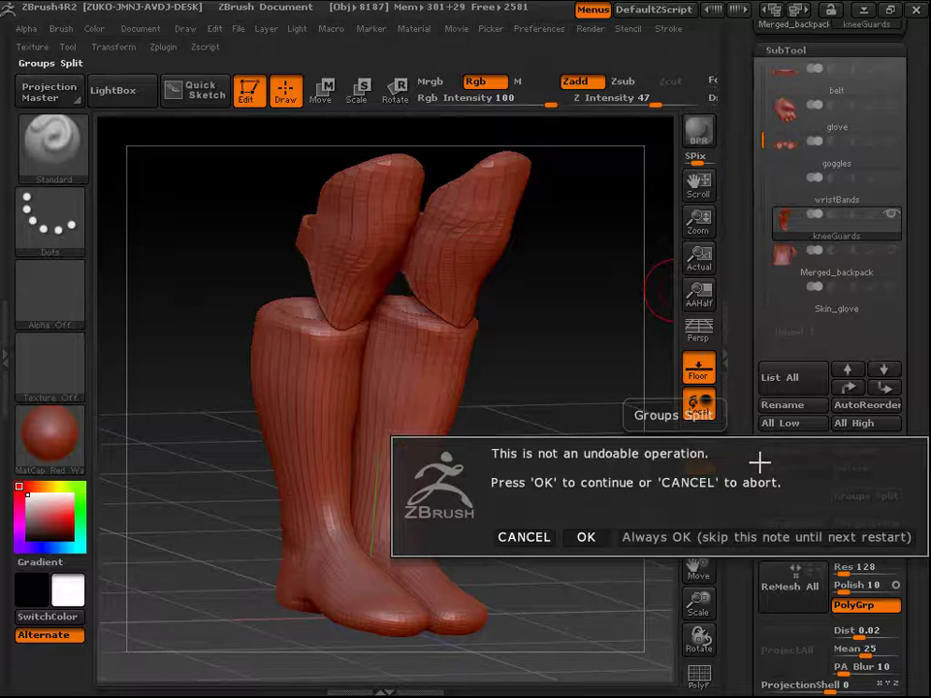
{"action": "left_click", "coordinate": [636, 536]}
{"action": "left_click", "coordinate": [596, 522]}
{"action": "left_click_drag", "start_coordinate": [590, 501], "coordinate": [613, 463]}
Look through the split kneeGuards entries in the subtool list and make wristBands the active subtool.
{"action": "left_click_drag", "start_coordinate": [925, 232], "coordinate": [926, 339]}
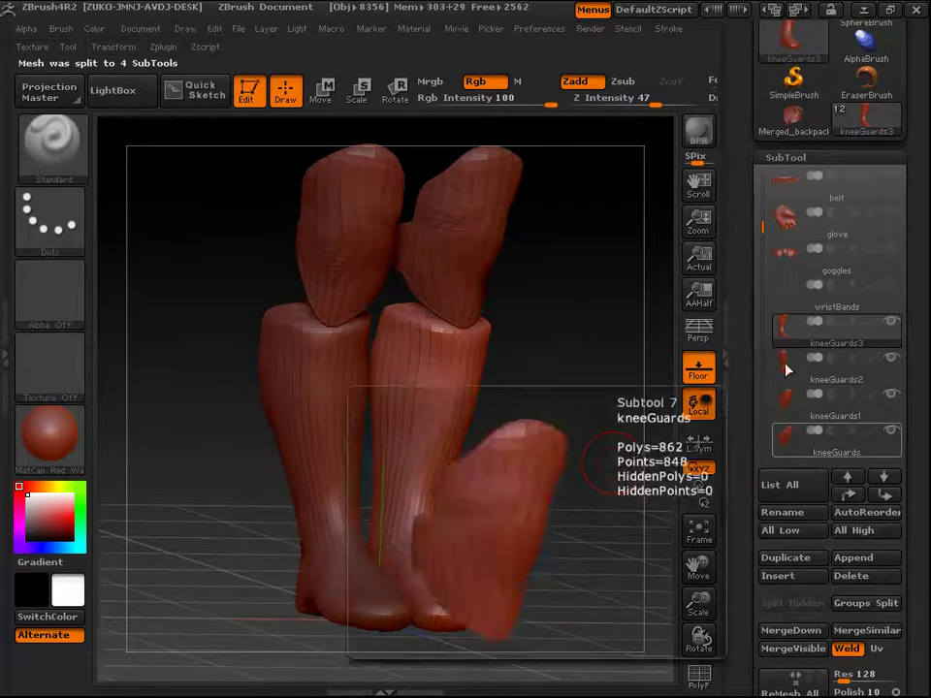
{"action": "left_click_drag", "start_coordinate": [542, 467], "coordinate": [640, 334]}
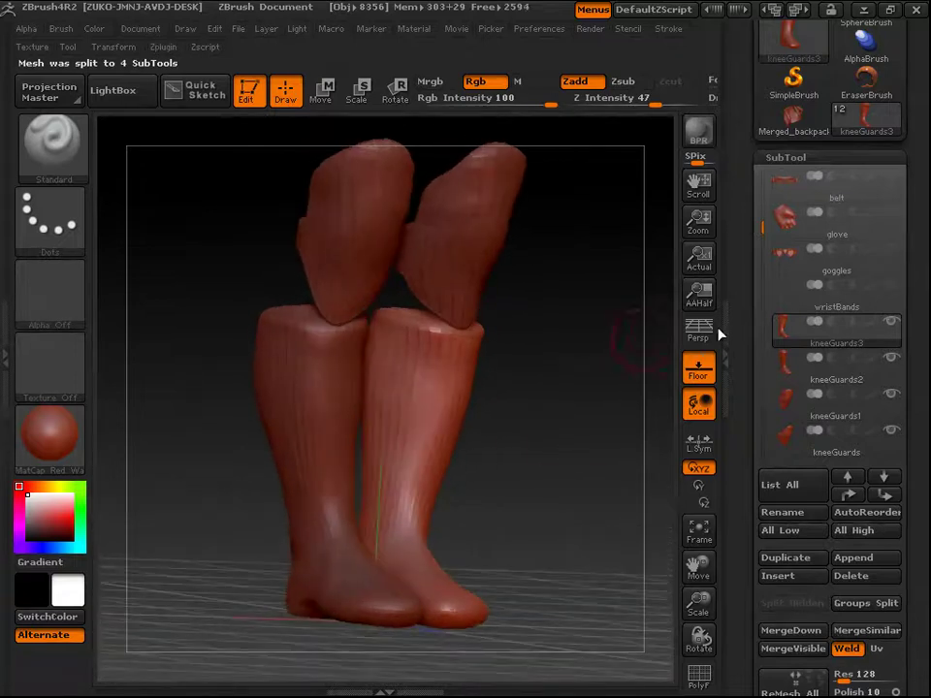
{"action": "left_click_drag", "start_coordinate": [761, 233], "coordinate": [761, 263]}
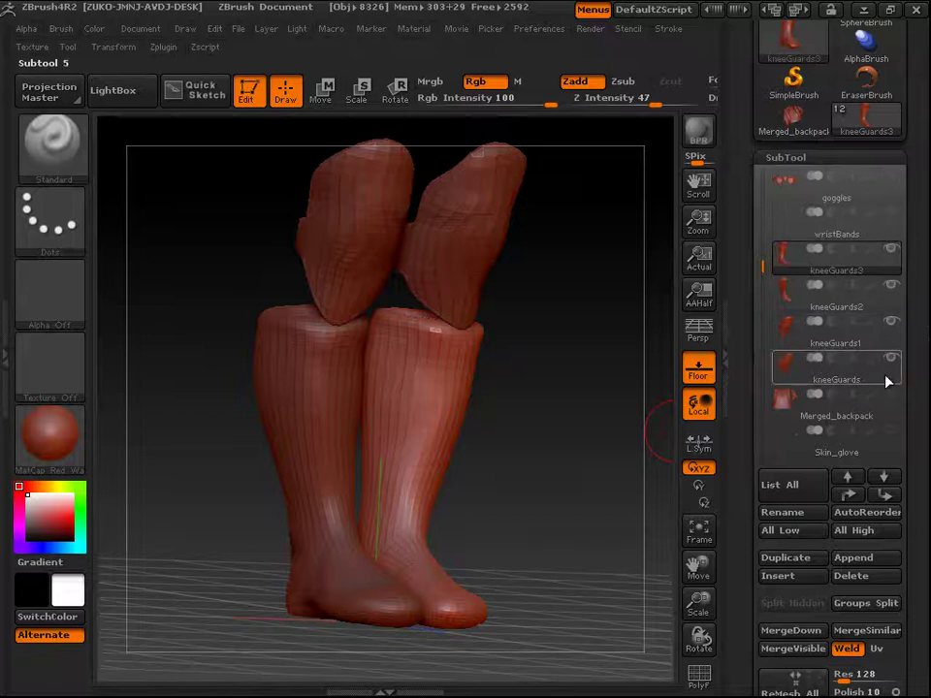
{"action": "scroll", "coordinate": [886, 381], "scroll_direction": "up", "scroll_amount": 3}
{"action": "left_click", "coordinate": [791, 403]}
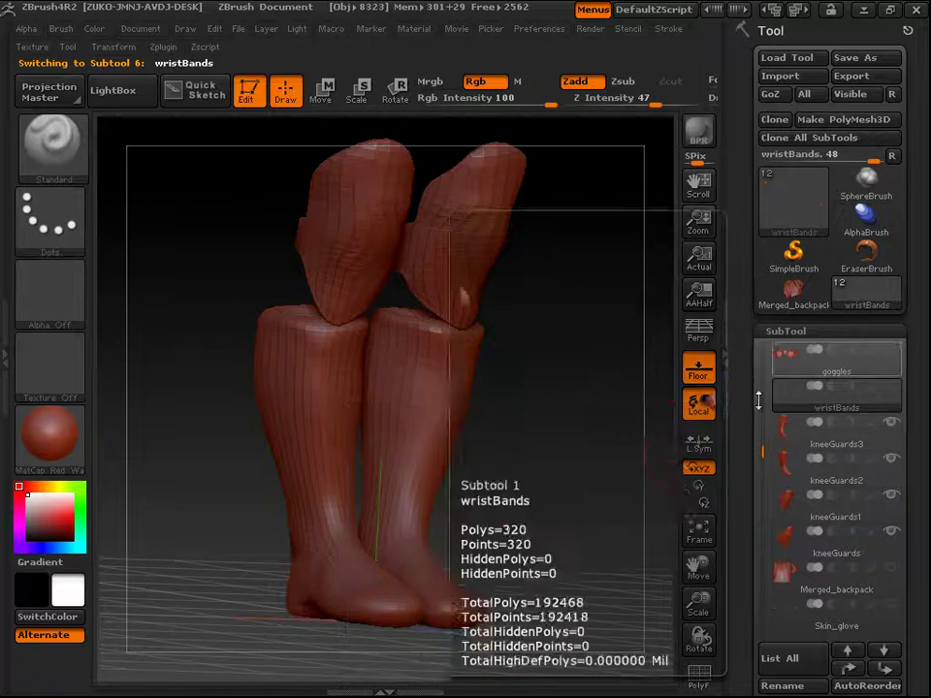
{"action": "left_click_drag", "start_coordinate": [760, 451], "coordinate": [763, 484]}
{"action": "left_click_drag", "start_coordinate": [927, 544], "coordinate": [929, 466]}
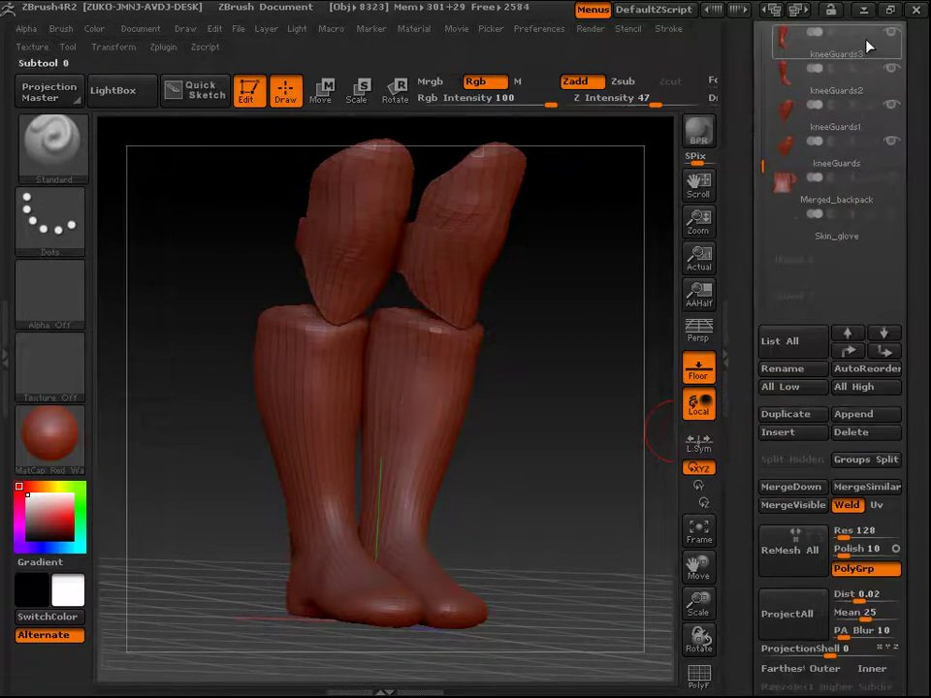
Examine the separated boots and knee guards alongside their subtool entries and the available subtool operations.
{"action": "left_click", "coordinate": [532, 418]}
{"action": "left_click_drag", "start_coordinate": [929, 369], "coordinate": [928, 267]}
{"action": "left_click_drag", "start_coordinate": [927, 540], "coordinate": [927, 473]}
{"action": "left_click_drag", "start_coordinate": [637, 388], "coordinate": [581, 468]}
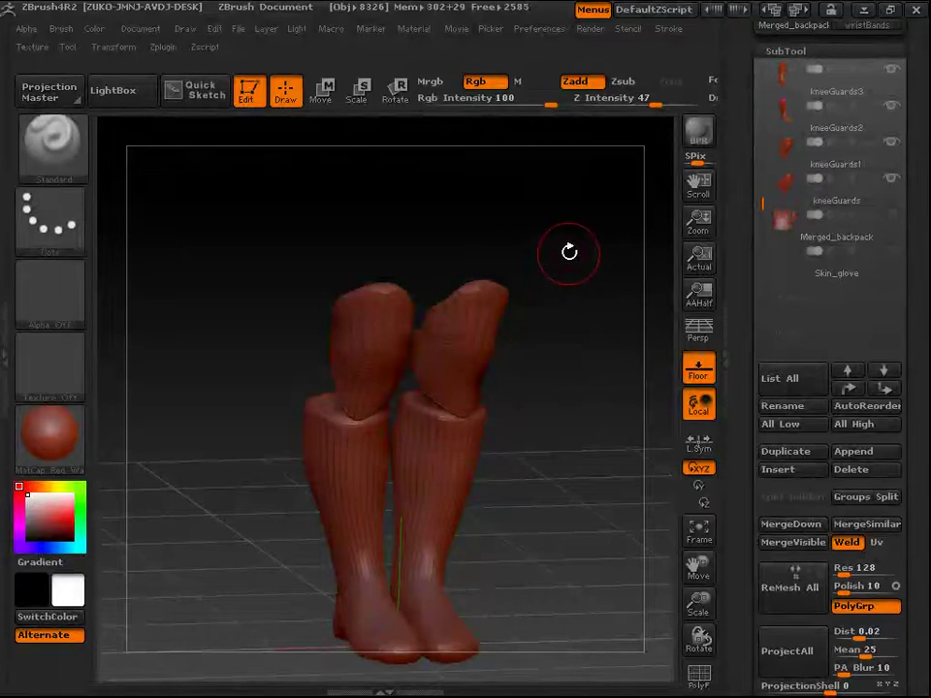
{"action": "left_click_drag", "start_coordinate": [926, 300], "coordinate": [925, 361]}
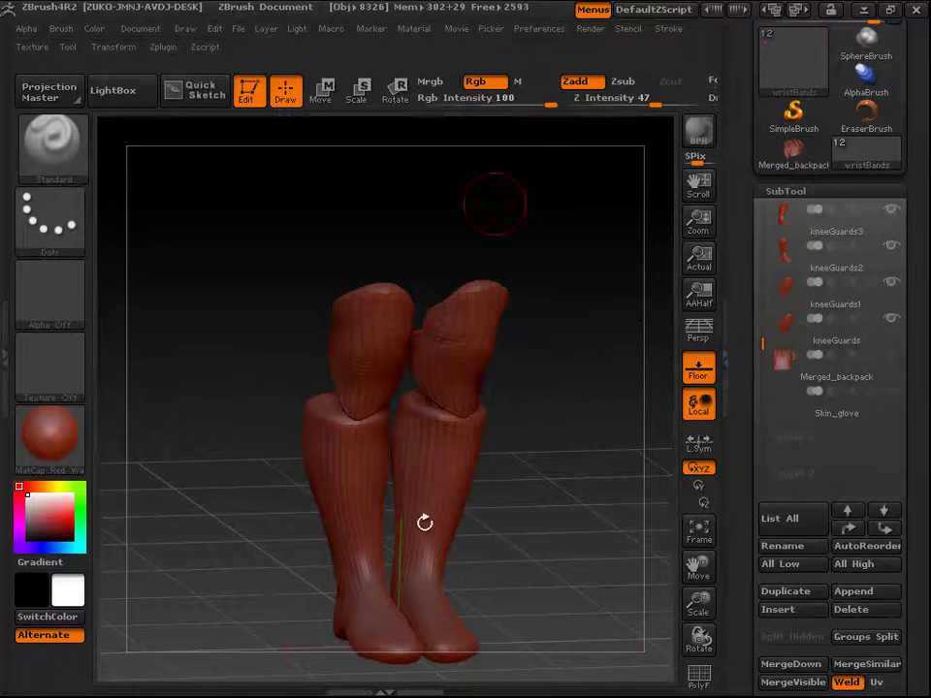
{"action": "scroll", "coordinate": [815, 407], "scroll_direction": "up", "scroll_amount": 2}
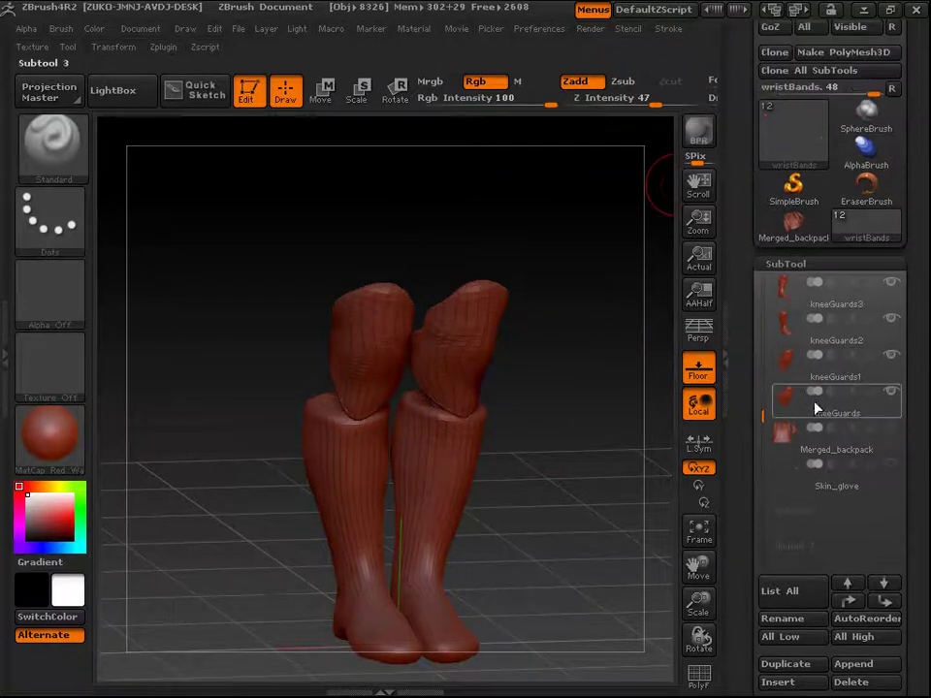
{"action": "scroll", "coordinate": [758, 358], "scroll_direction": "up", "scroll_amount": 3}
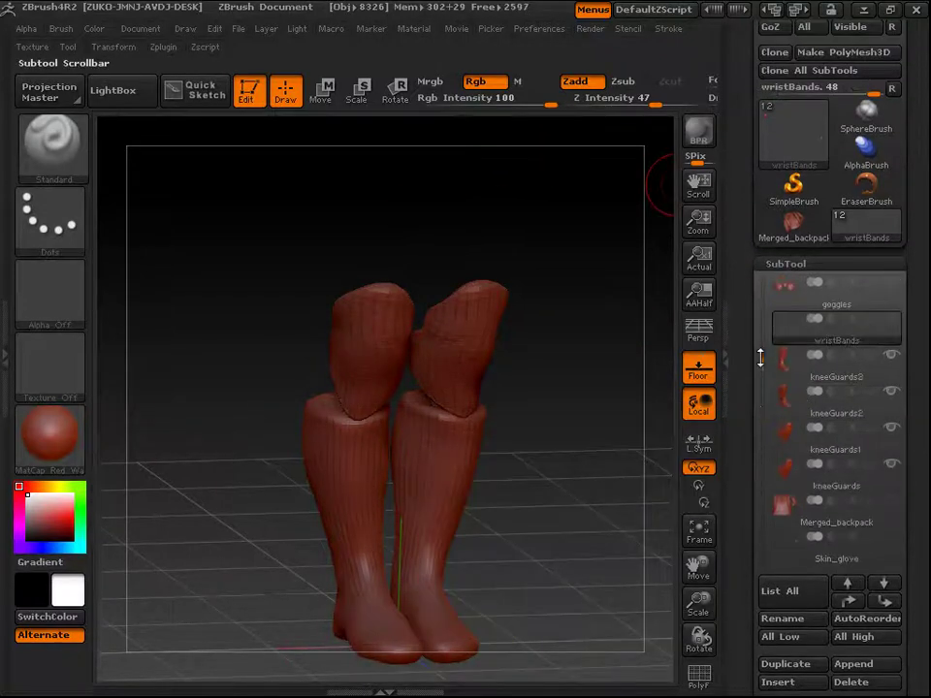
{"action": "left_click_drag", "start_coordinate": [590, 394], "coordinate": [574, 368]}
{"action": "left_click_drag", "start_coordinate": [582, 438], "coordinate": [585, 381], "text": "alt"}
{"action": "left_click_drag", "start_coordinate": [924, 465], "coordinate": [928, 404]}
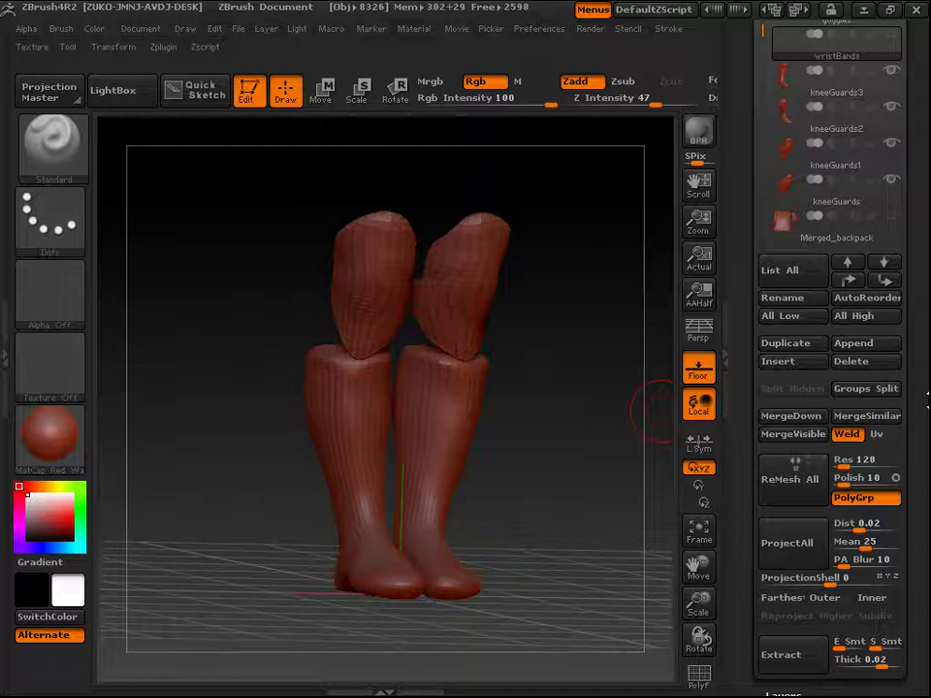
Select the kneeGuards3 subtool and review its splitting, merging, remeshing, projection and extraction options.
{"action": "scroll", "coordinate": [927, 398], "scroll_direction": "up", "scroll_amount": 2}
{"action": "left_click", "coordinate": [799, 124]}
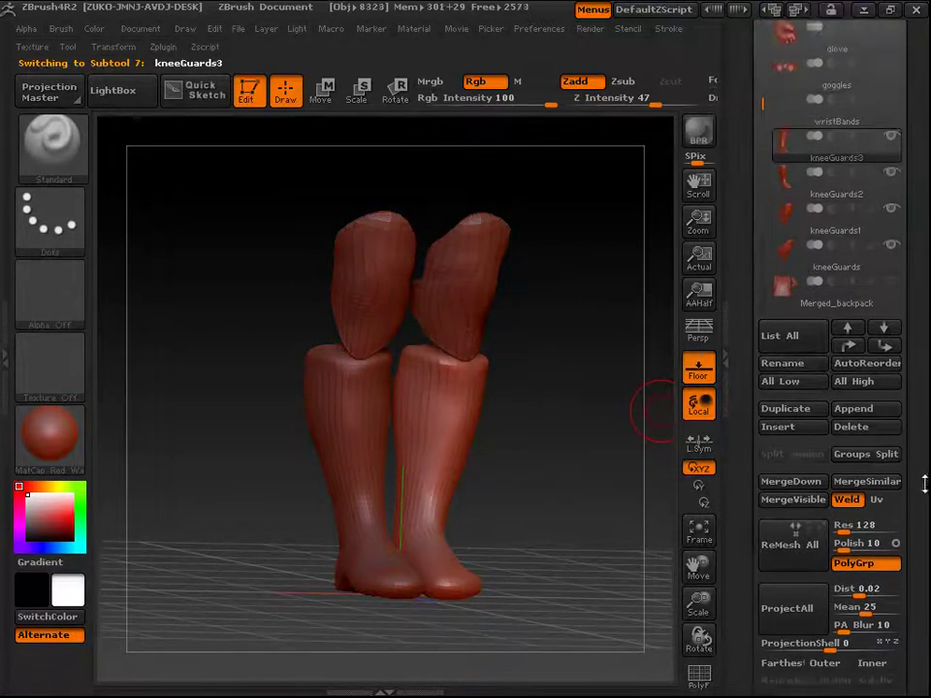
{"action": "scroll", "coordinate": [926, 420], "scroll_direction": "down", "scroll_amount": 5}
{"action": "scroll", "coordinate": [926, 420], "scroll_direction": "down", "scroll_amount": 2}
{"action": "scroll", "coordinate": [928, 346], "scroll_direction": "up", "scroll_amount": 10}
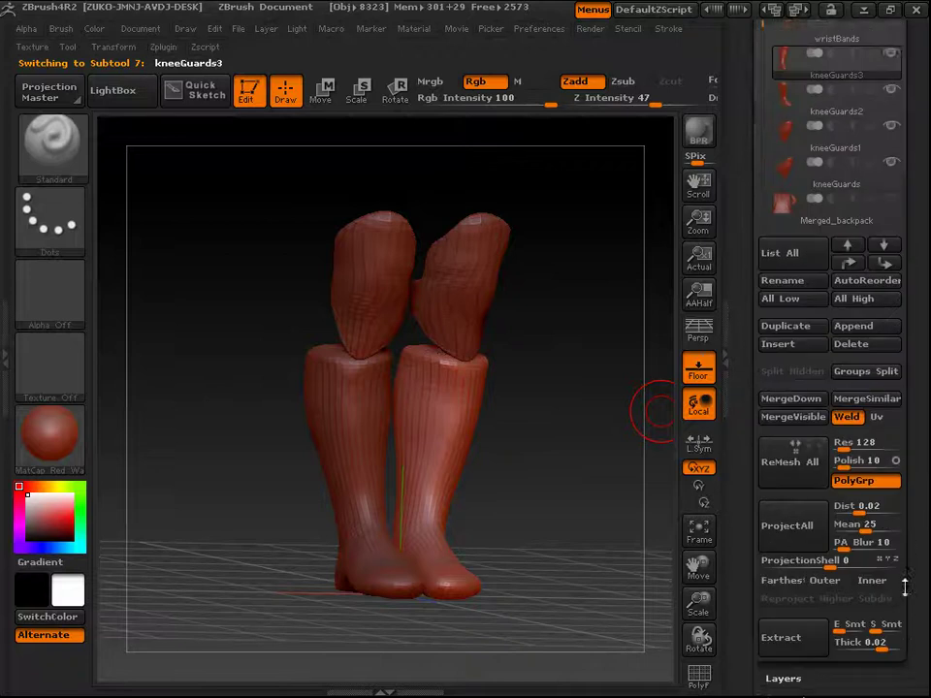
{"action": "scroll", "coordinate": [928, 286], "scroll_direction": "up", "scroll_amount": 1}
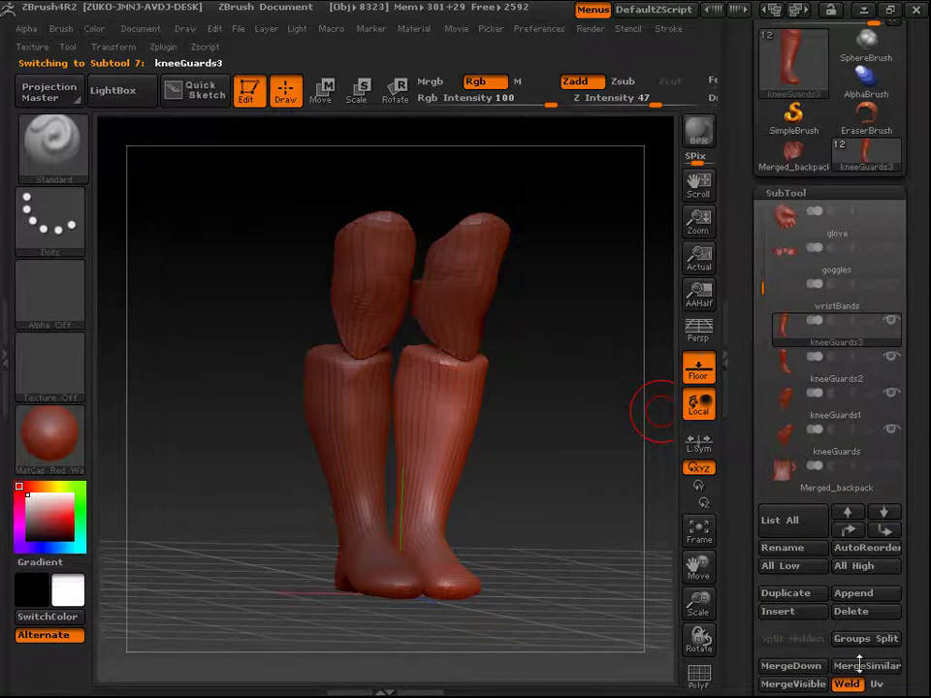
{"action": "scroll", "coordinate": [926, 437], "scroll_direction": "down", "scroll_amount": 5}
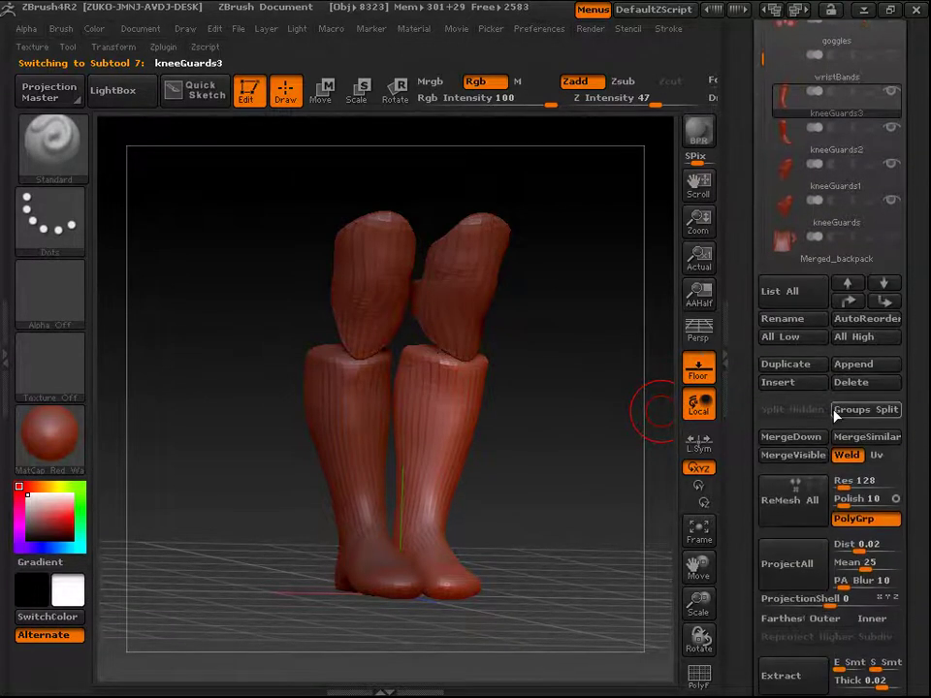
{"action": "scroll", "coordinate": [908, 394], "scroll_direction": "up", "scroll_amount": 8}
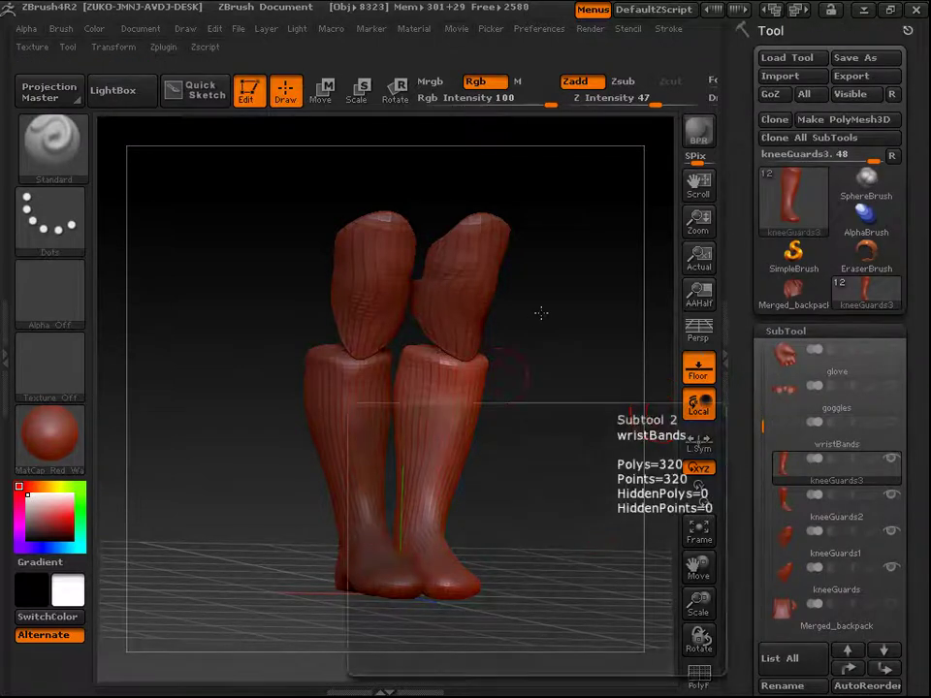
Switch to the wristBands subtool and make the DemoSoldier_1 body visible with the wrist bands and boots.
{"action": "left_click_drag", "start_coordinate": [540, 313], "coordinate": [520, 447], "text": "alt"}
{"action": "left_click", "coordinate": [892, 431]}
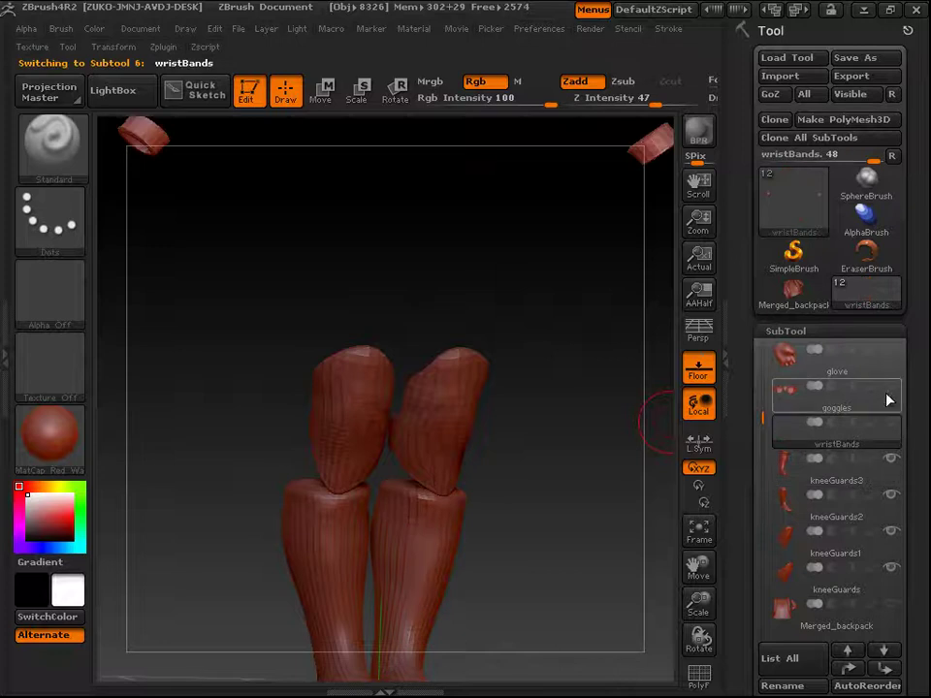
{"action": "left_click_drag", "start_coordinate": [764, 421], "coordinate": [763, 330]}
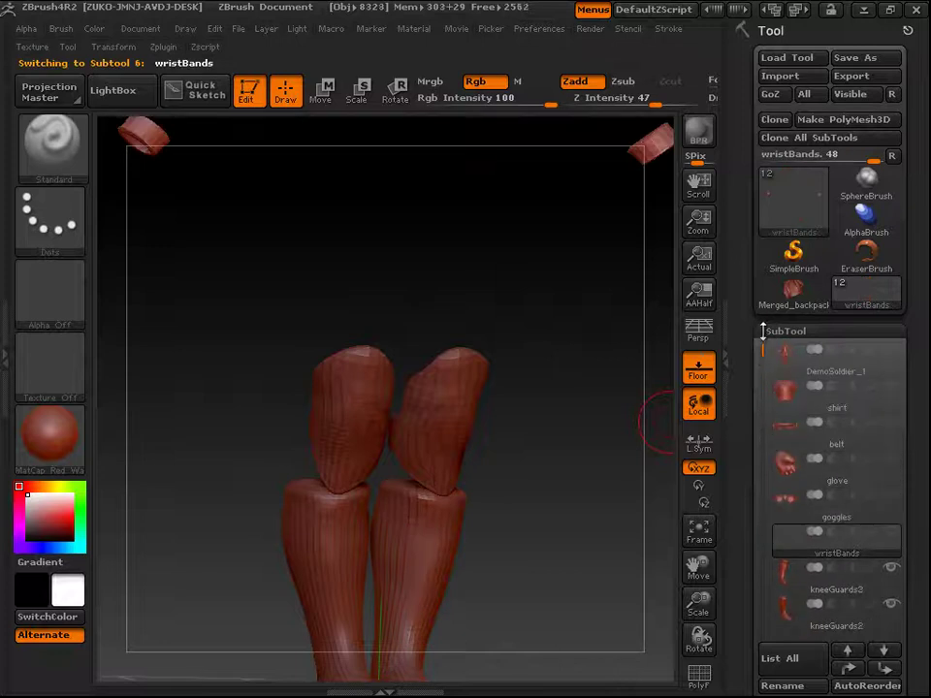
{"action": "left_click", "coordinate": [892, 350]}
{"action": "left_click_drag", "start_coordinate": [564, 426], "coordinate": [525, 376]}
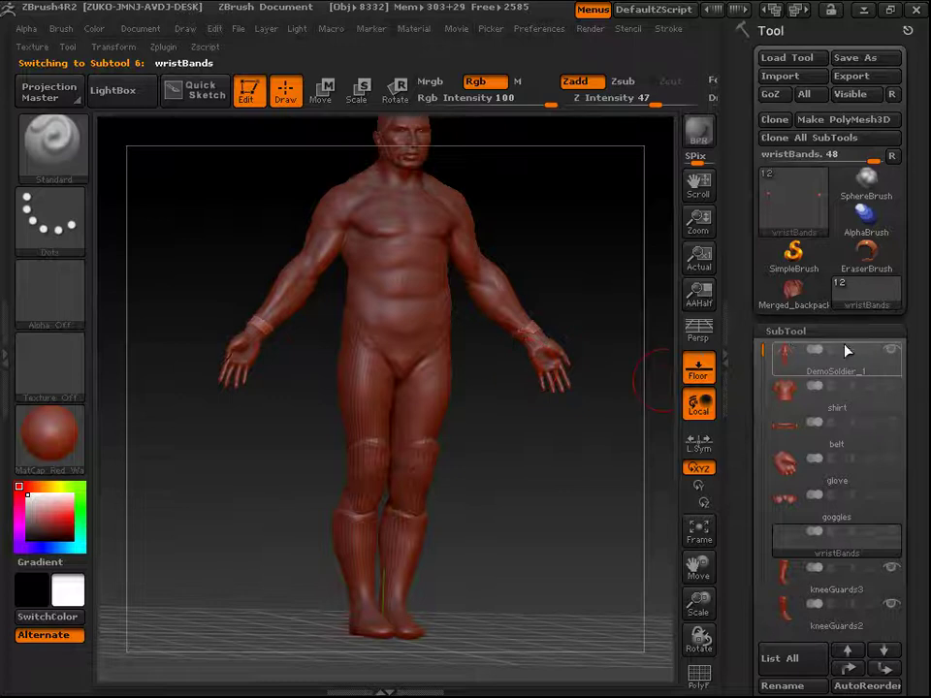
{"action": "left_click", "coordinate": [887, 355]}
{"action": "left_click", "coordinate": [887, 355]}
{"action": "left_click_drag", "start_coordinate": [548, 185], "coordinate": [550, 229], "text": "alt"}
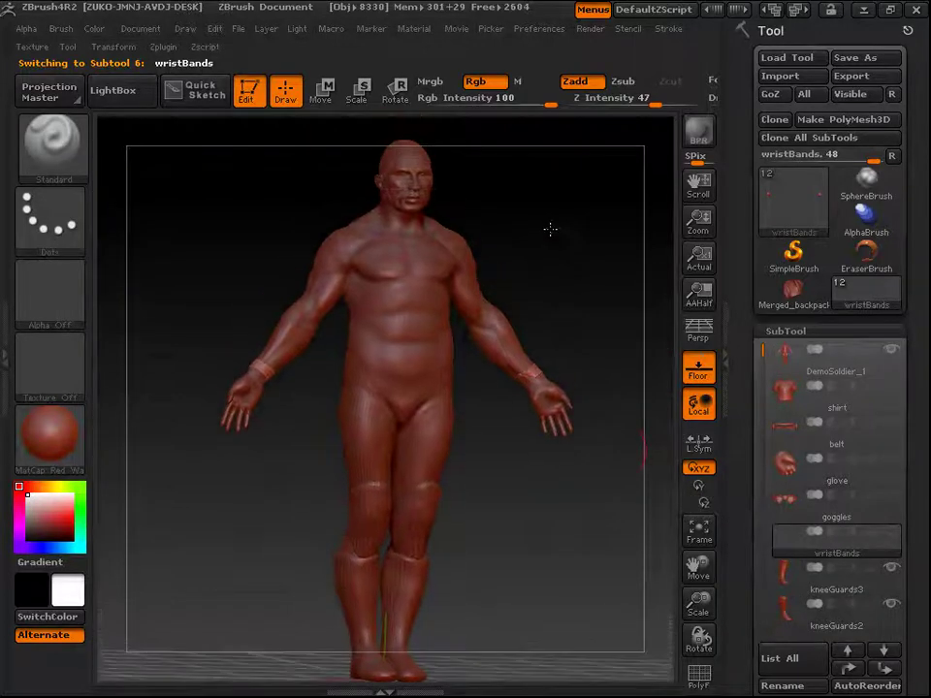
Make DemoSoldier_1 the active subtool and show all the other subtools to view the complete soldier.
{"action": "left_click", "coordinate": [832, 372]}
{"action": "left_click", "coordinate": [892, 354]}
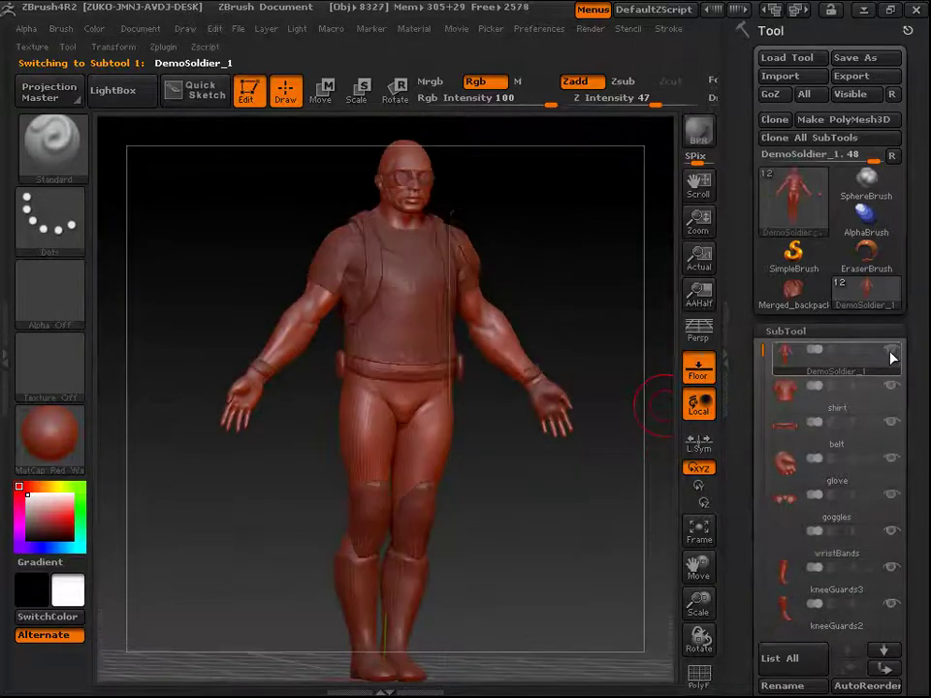
{"action": "left_click_drag", "start_coordinate": [574, 224], "coordinate": [573, 286], "text": "alt"}
{"action": "left_click_drag", "start_coordinate": [596, 376], "coordinate": [577, 283], "text": "alt"}
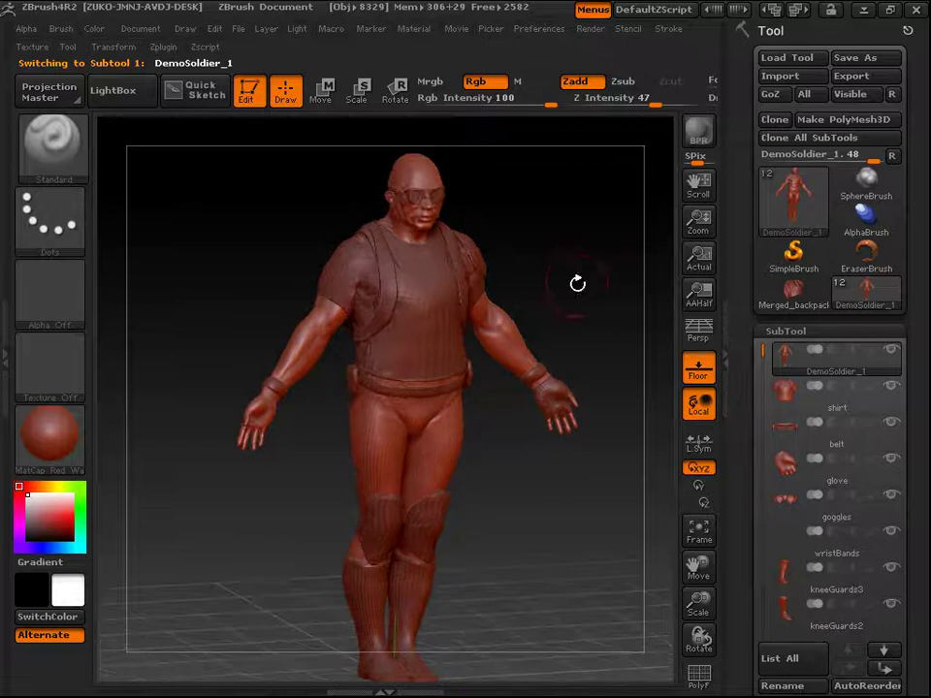